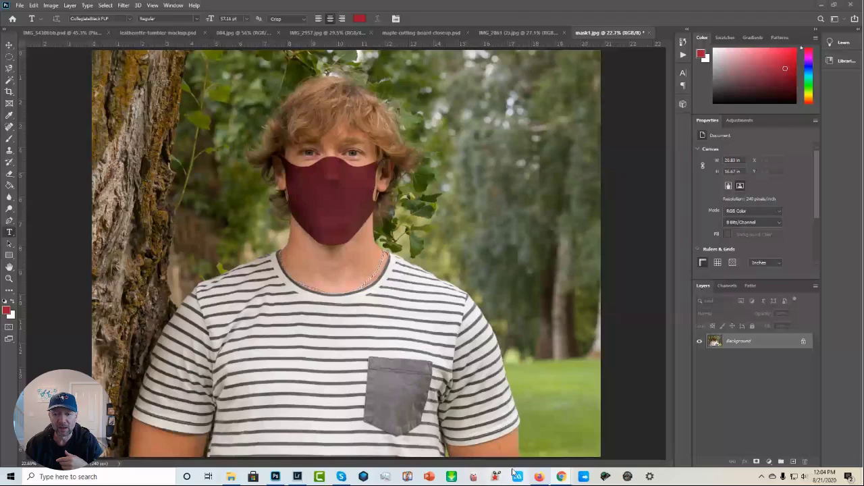
Switch to the Etsy Hero Mockups page in Chrome and open the Flat Lay Team Colors folder from the Masks section.
mouse_move(561, 476)
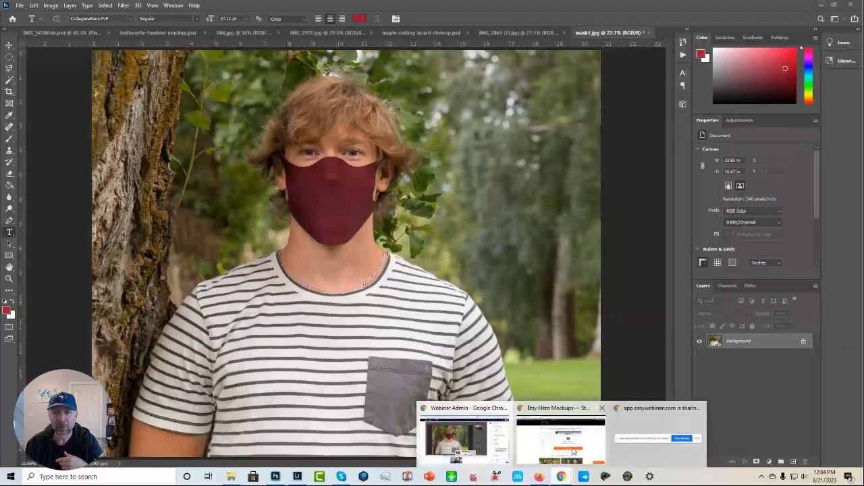
left_click(573, 451)
scroll(180, 224, "down", 1)
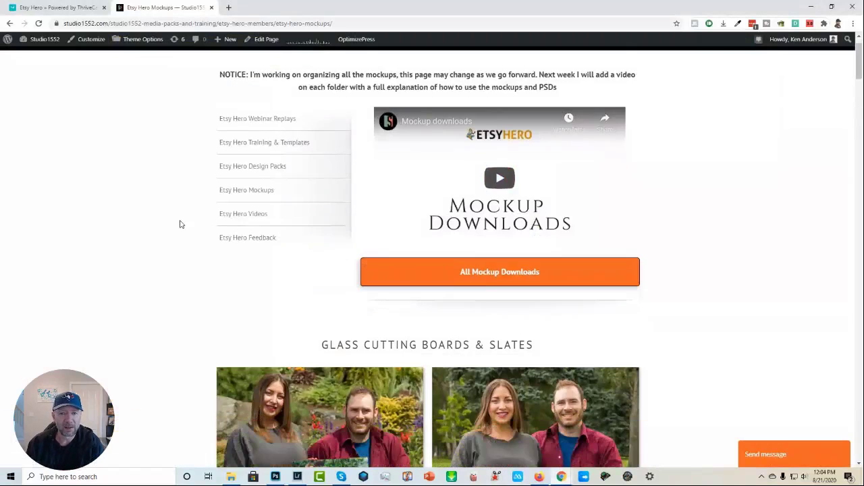
scroll(180, 224, "down", 3)
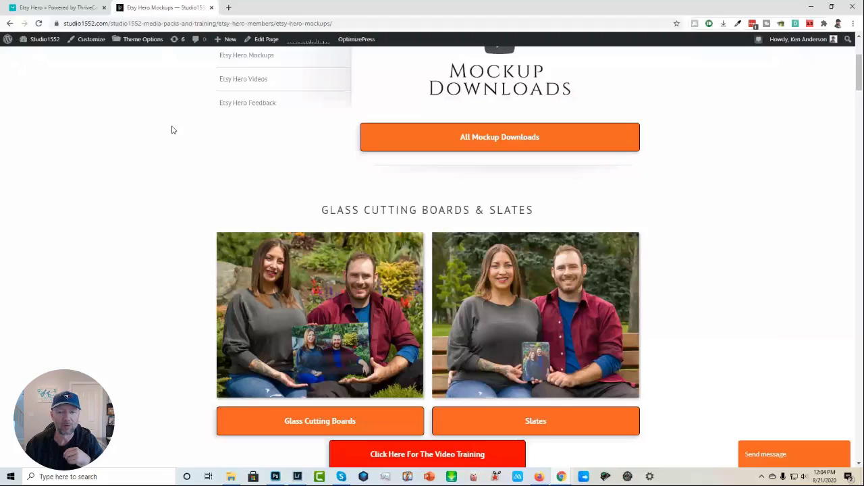
scroll(191, 195, "down", 3)
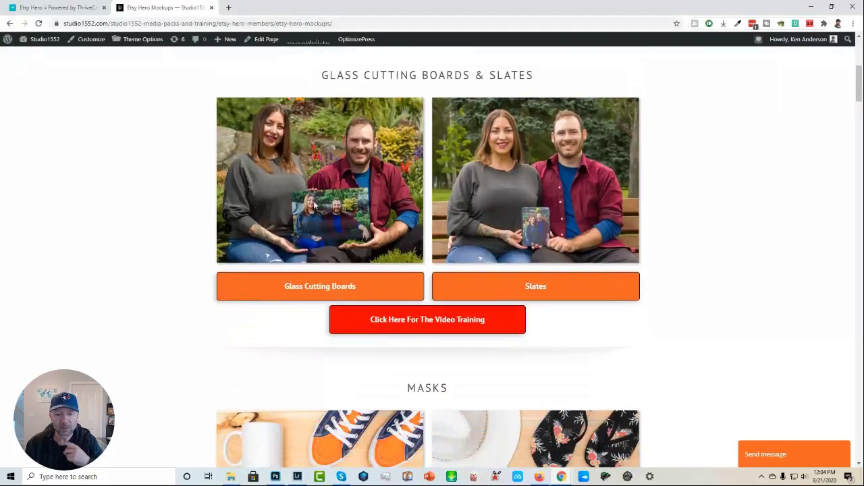
scroll(315, 213, "down", 2)
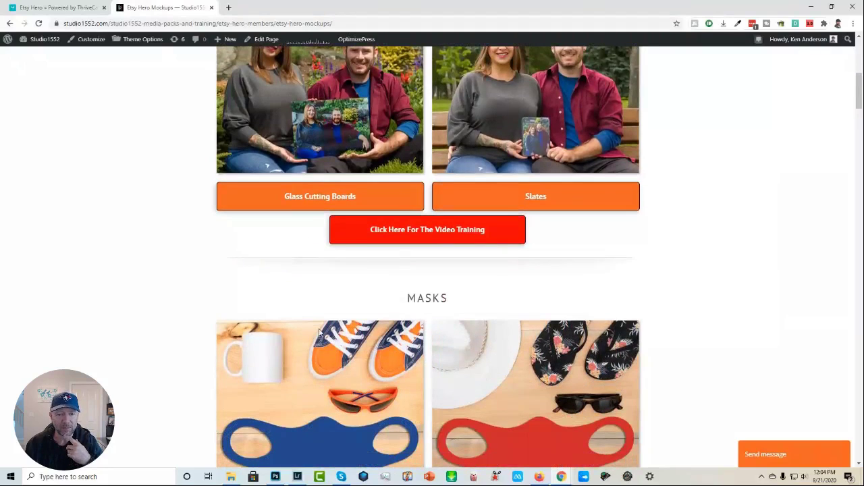
scroll(321, 321, "down", 3)
scroll(316, 317, "down", 2)
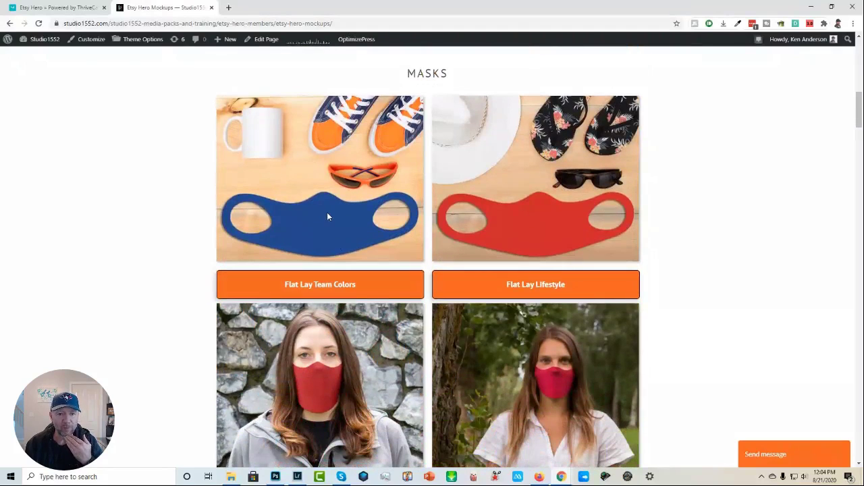
left_click(307, 286)
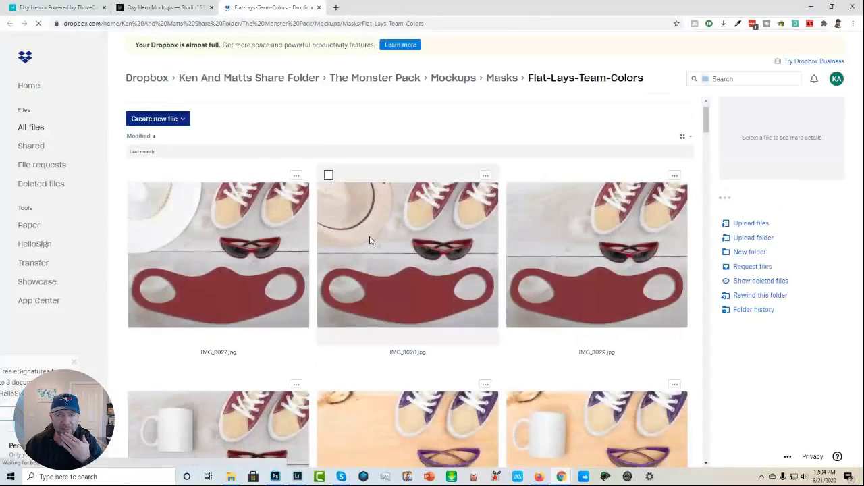
Examine the mask mockup images in the Flat-Lays-Team-Colors Dropbox folder, then close the folder.
scroll(369, 239, "down", 10)
scroll(370, 240, "down", 8)
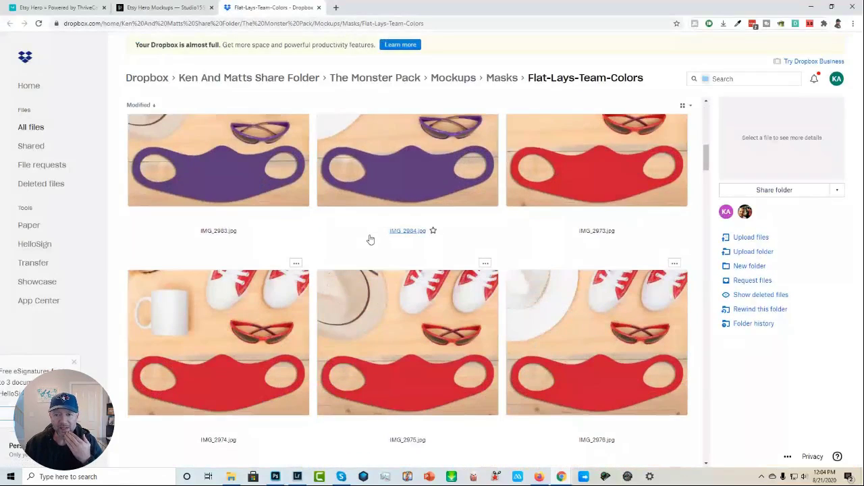
scroll(370, 239, "down", 1)
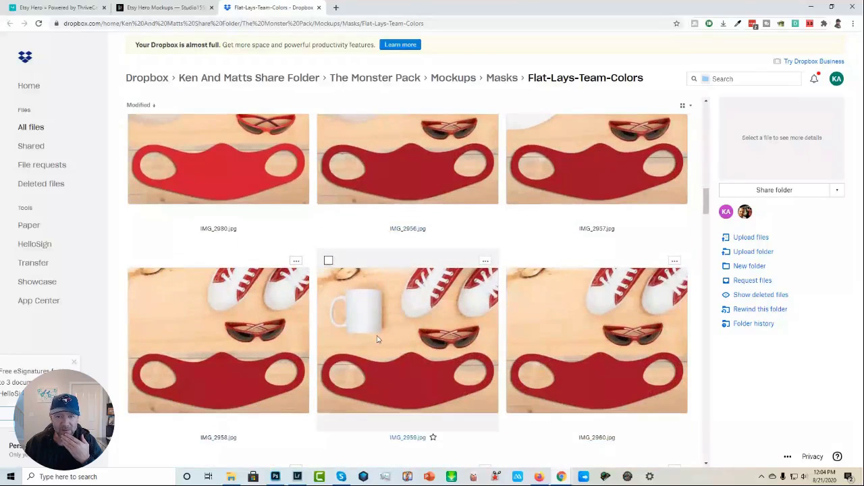
scroll(418, 311, "down", 3)
scroll(418, 311, "down", 10)
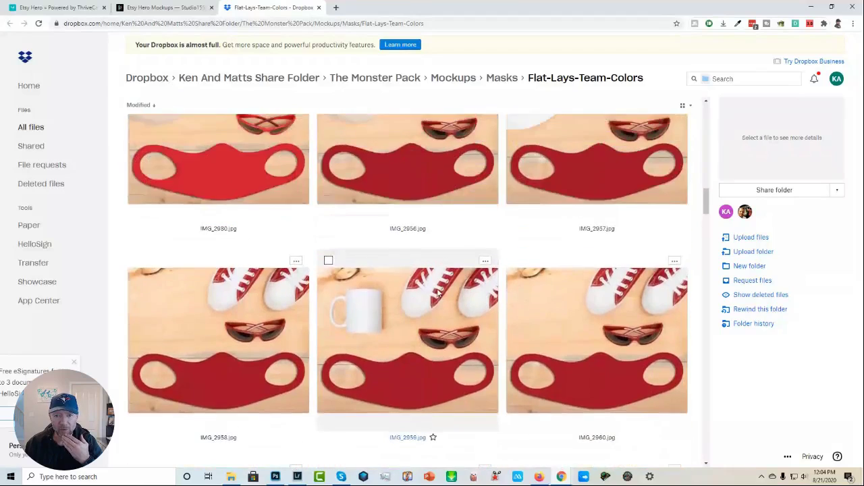
scroll(437, 295, "down", 2)
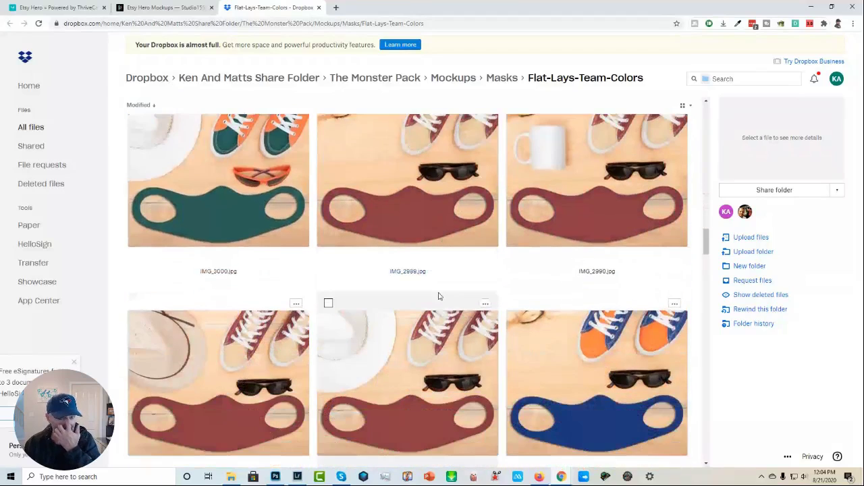
scroll(416, 354, "down", 2)
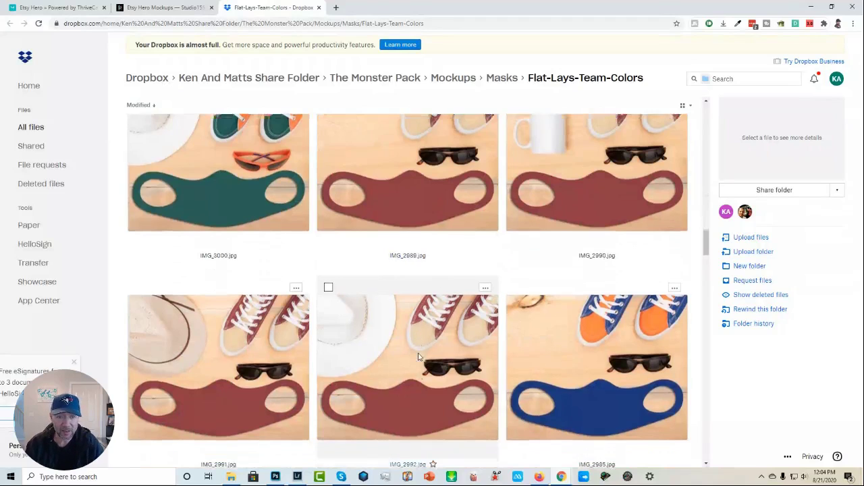
scroll(420, 347, "down", 7)
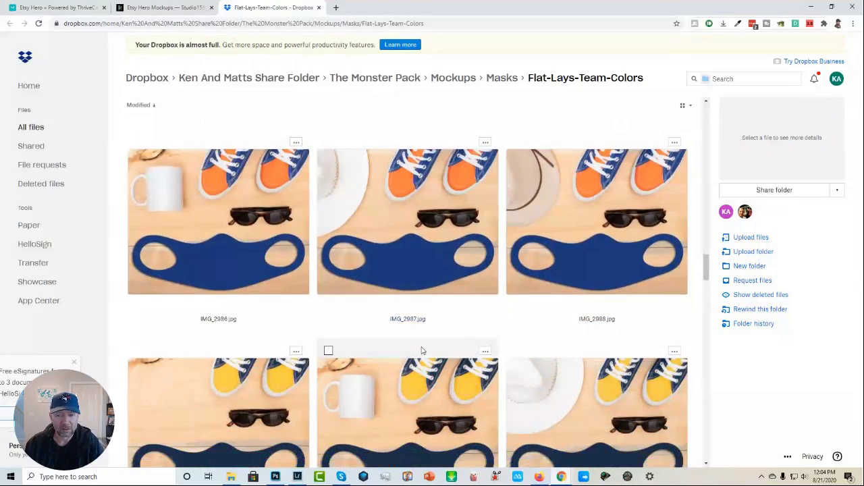
scroll(421, 350, "down", 6)
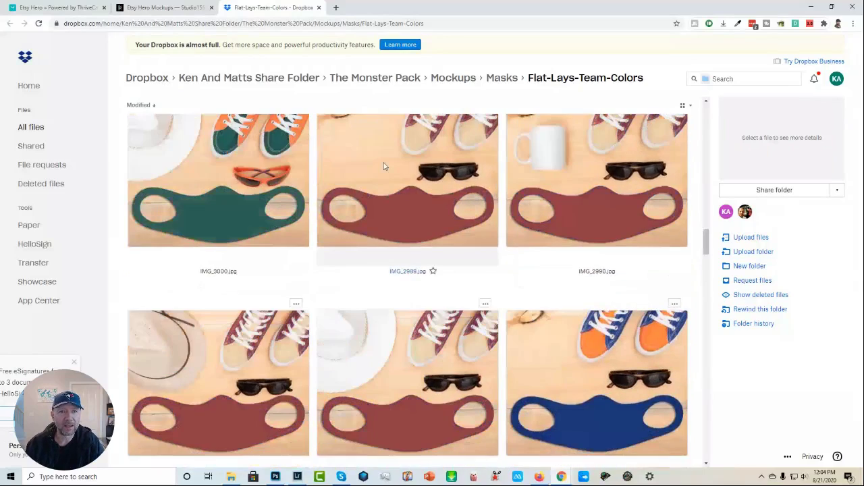
scroll(383, 166, "up", 5)
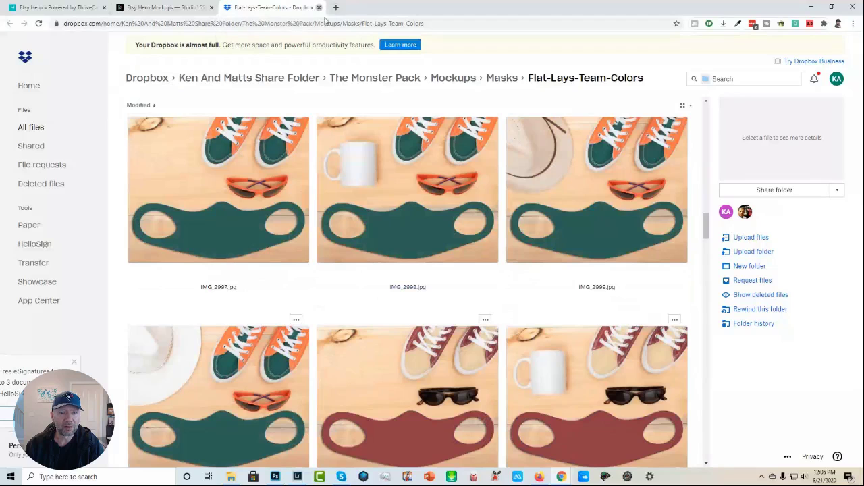
left_click(319, 7)
Review the glass cutting board, slate and mask mockup categories, including Masks In The Park Lifestyle Shots.
scroll(343, 173, "up", 1)
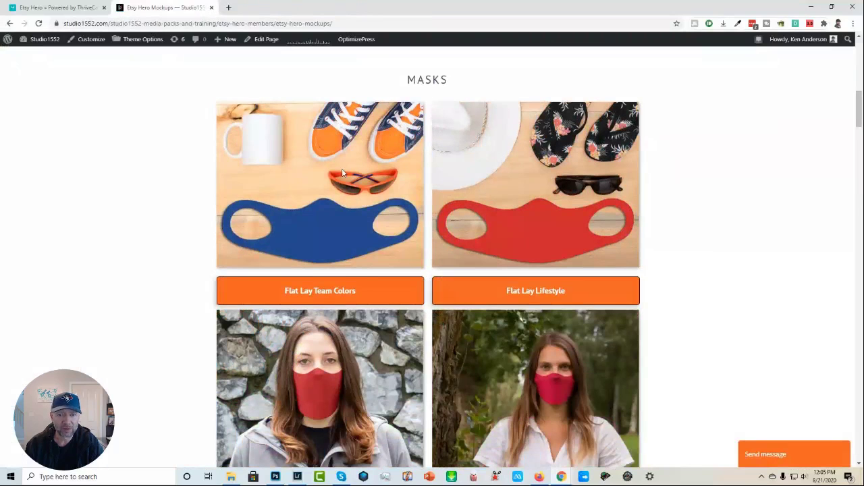
scroll(342, 172, "up", 3)
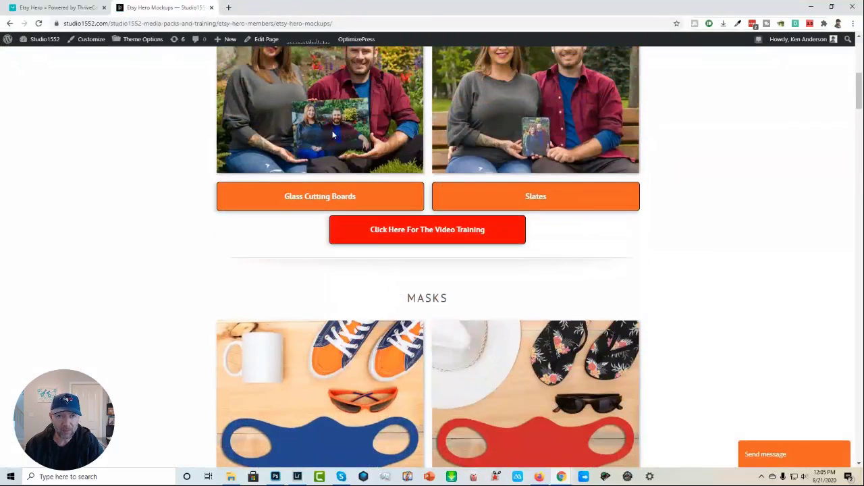
scroll(336, 318, "down", 2)
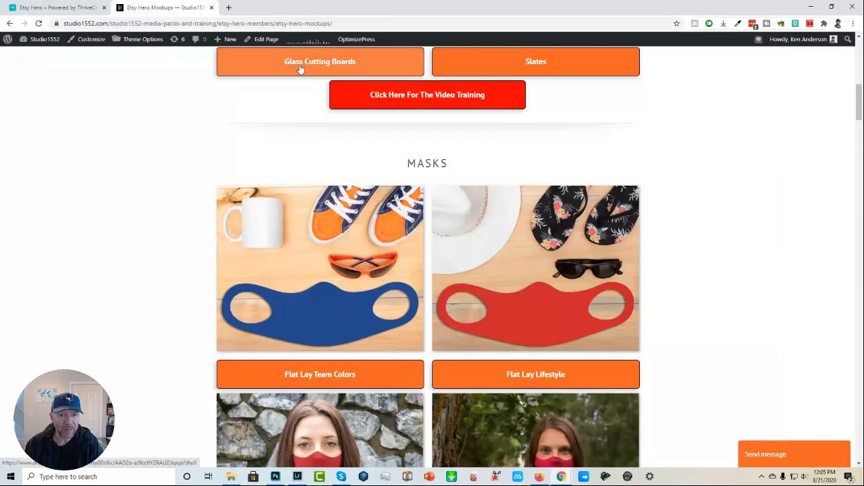
scroll(348, 319, "down", 2)
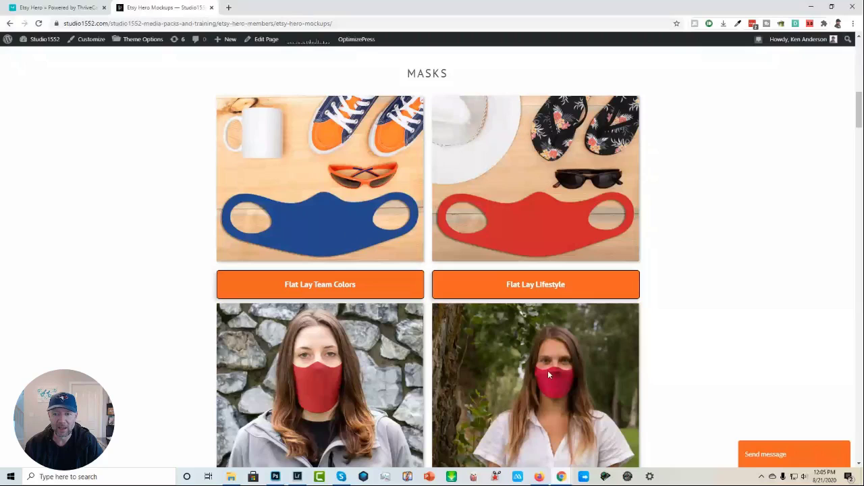
scroll(551, 376, "down", 2)
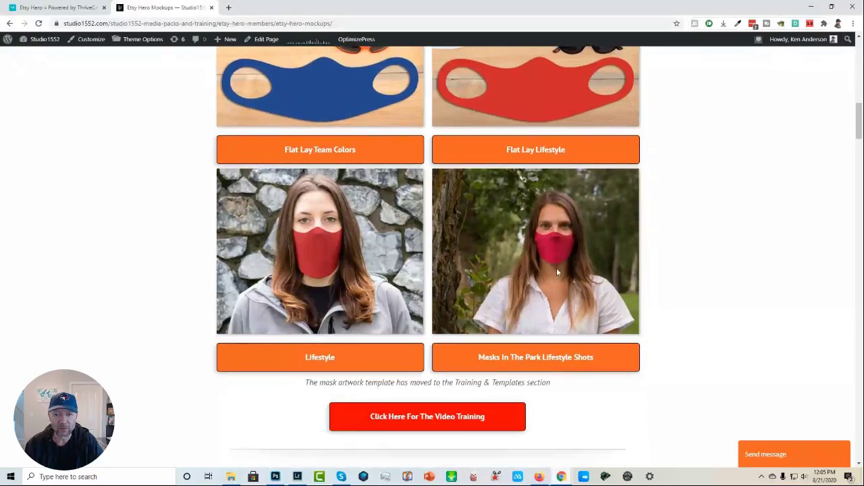
scroll(518, 317, "down", 3)
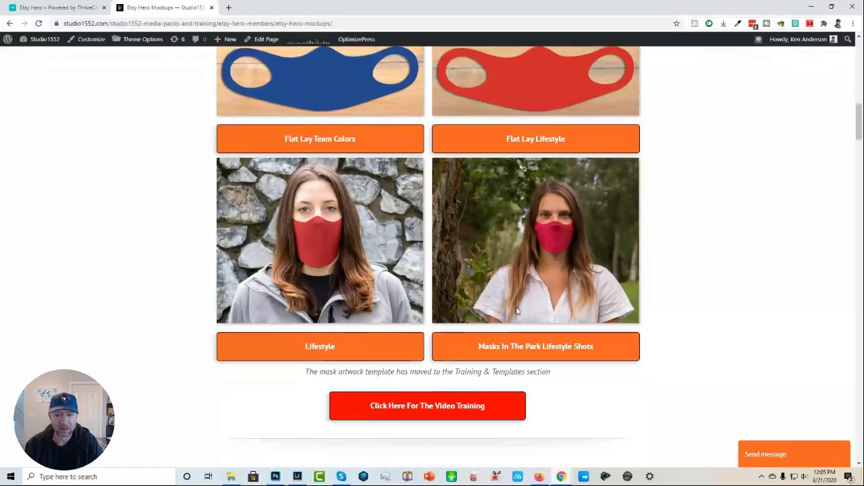
Examine the Tumblers section and the Individual Tumbler PSD Mockups on the mockups page.
scroll(517, 312, "down", 3)
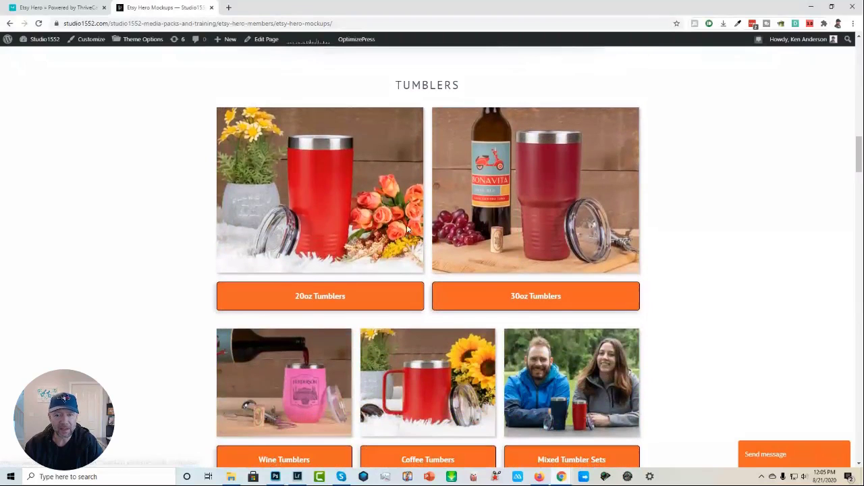
scroll(391, 272, "down", 1)
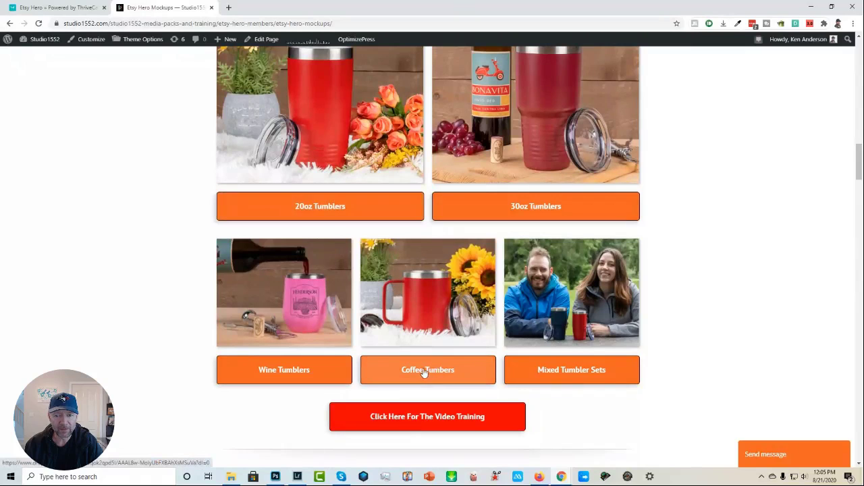
scroll(433, 367, "down", 1)
scroll(433, 367, "down", 3)
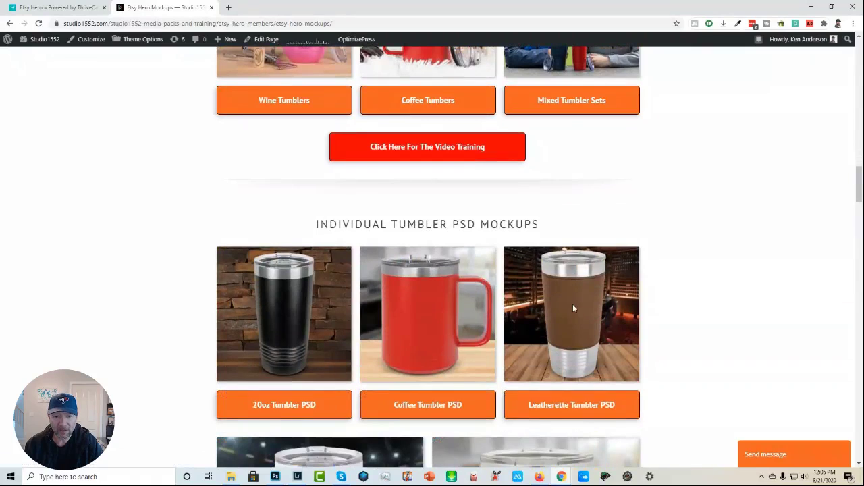
scroll(574, 309, "down", 2)
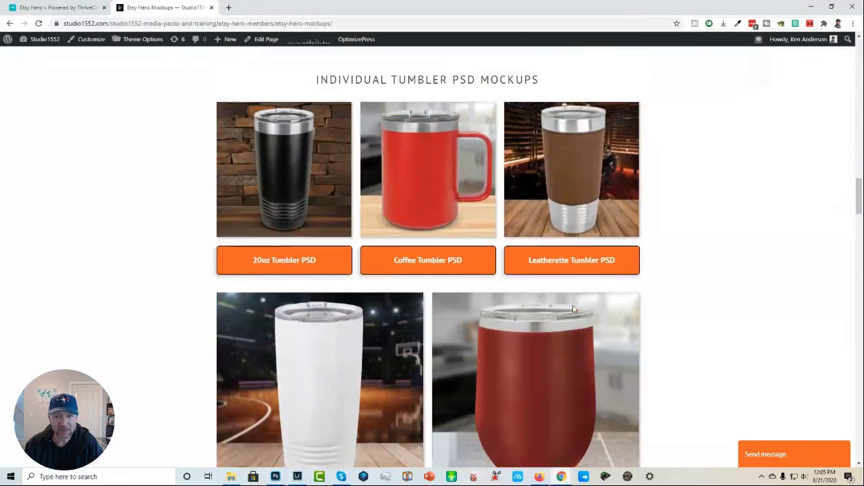
scroll(573, 309, "up", 1)
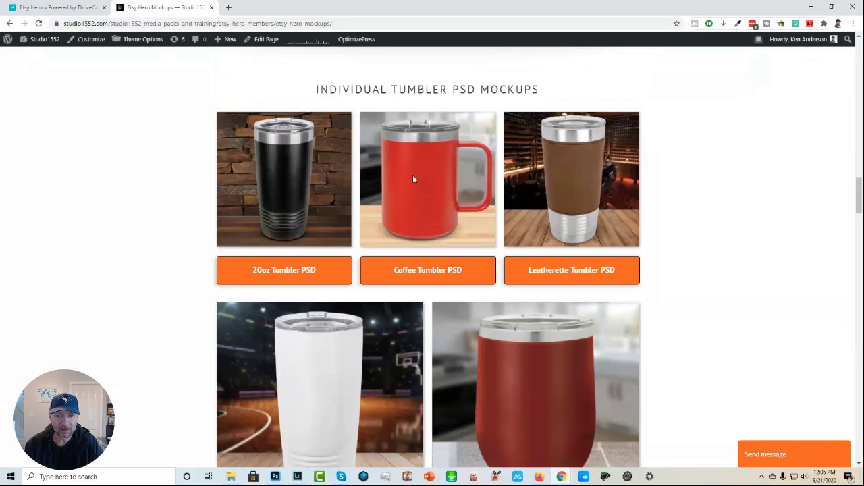
scroll(412, 179, "down", 7)
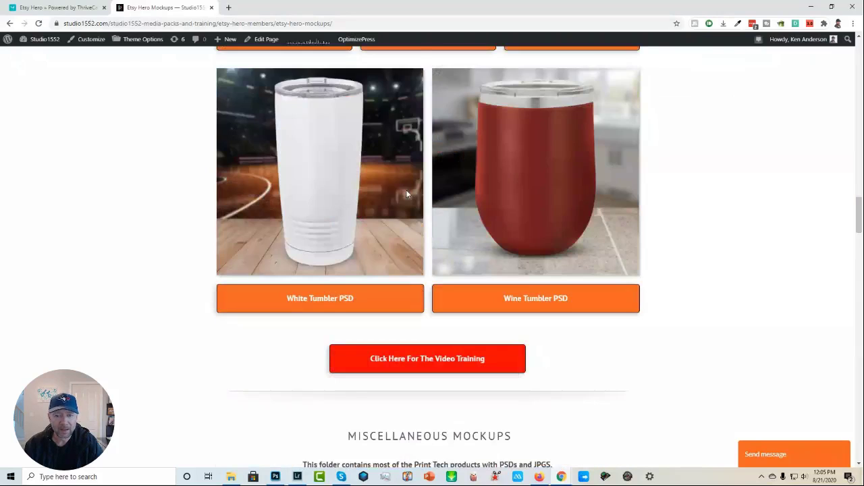
Look through the remaining mockup categories: lifestyle caps, cutting board, tote bag, thank you cards and tags, and coffee mugs.
scroll(407, 193, "down", 3)
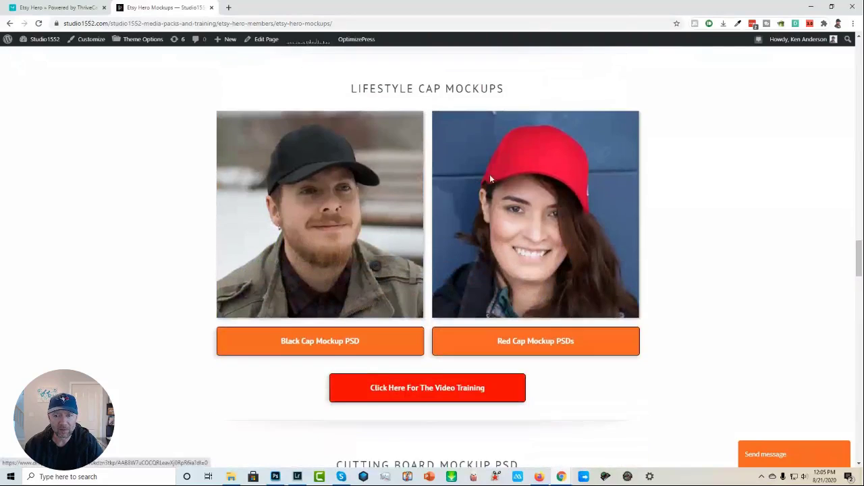
scroll(514, 186, "down", 3)
scroll(513, 191, "down", 3)
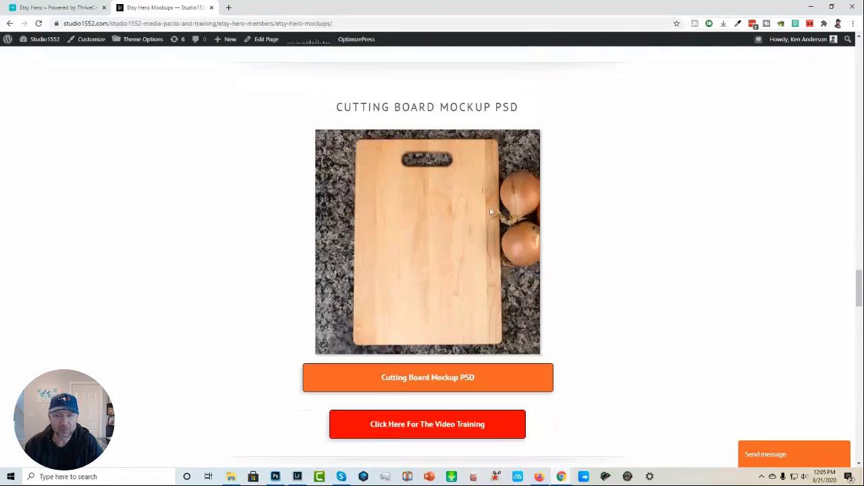
scroll(437, 233, "down", 8)
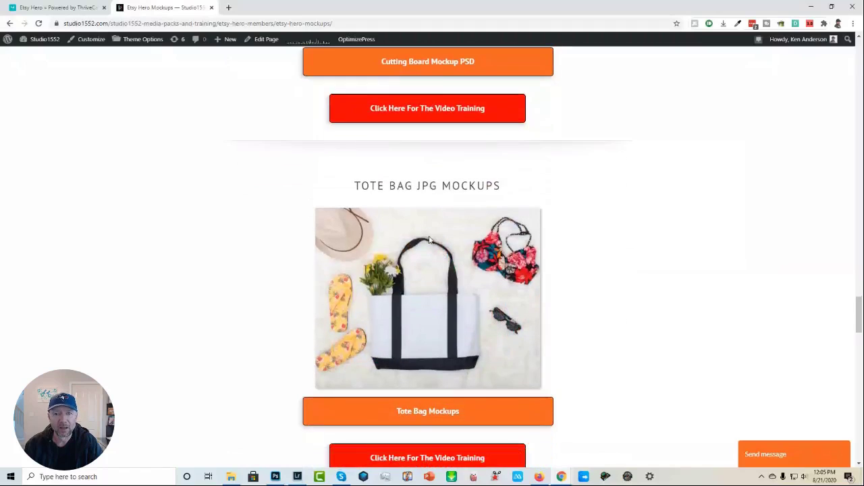
scroll(432, 196, "down", 6)
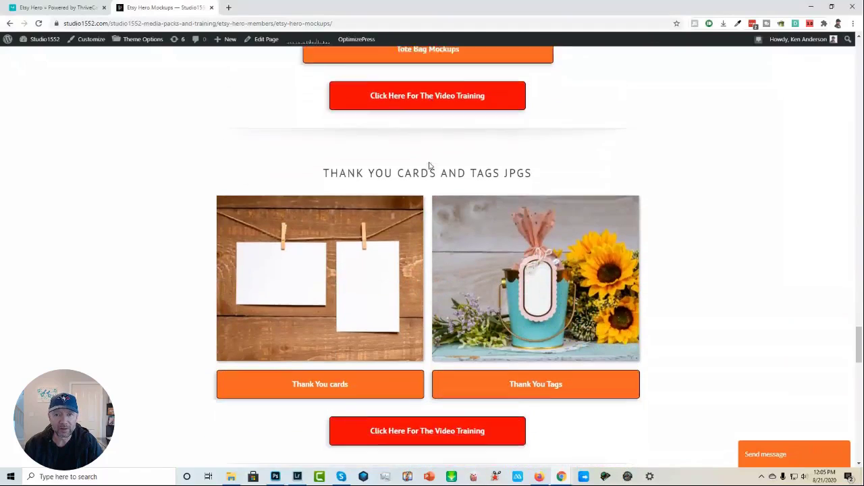
scroll(430, 168, "down", 3)
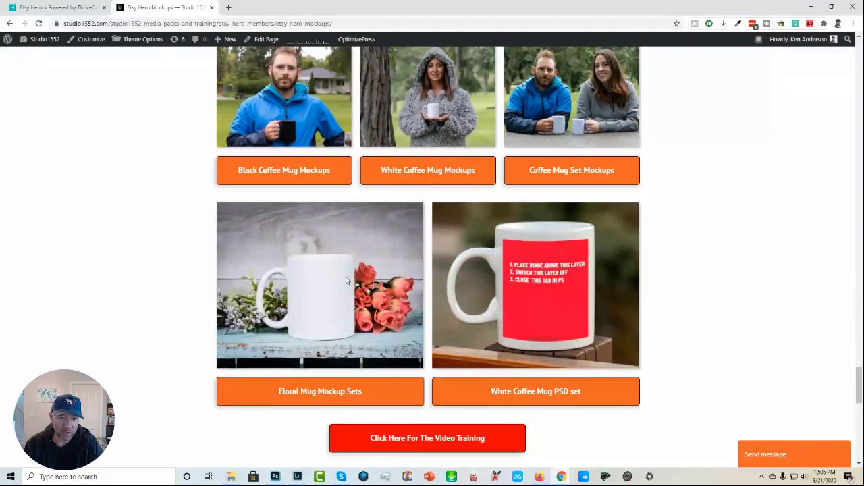
scroll(348, 287, "up", 2)
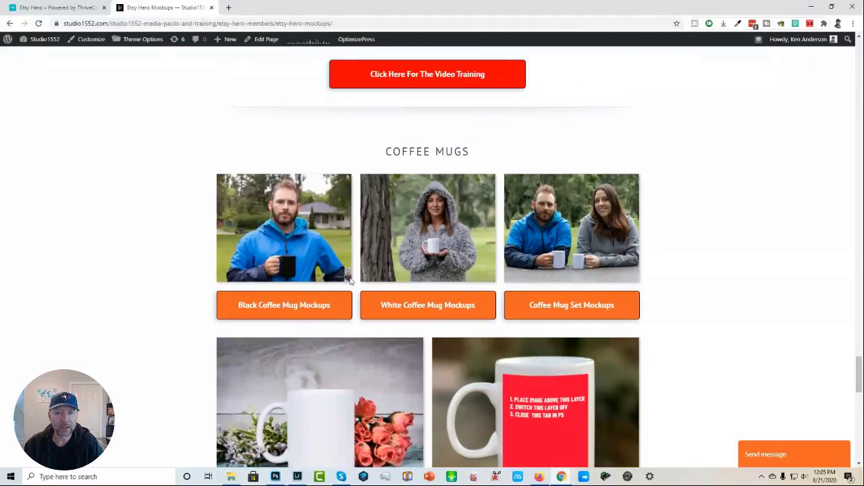
scroll(441, 189, "up", 3)
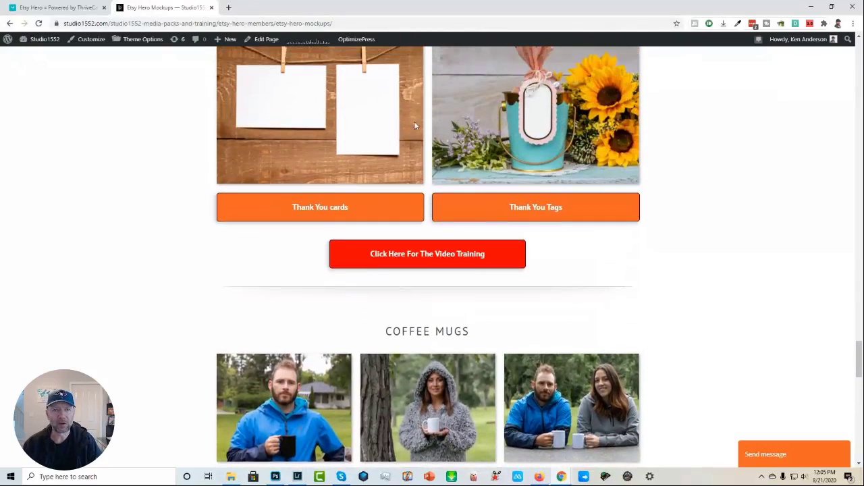
scroll(419, 126, "up", 7)
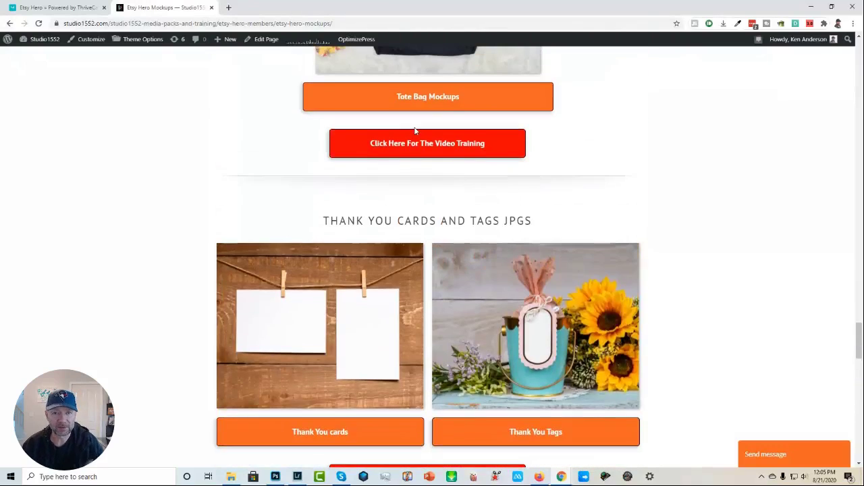
Return to the top of the mockups page and open the Etsy Hero Design Packs page.
scroll(415, 131, "up", 15)
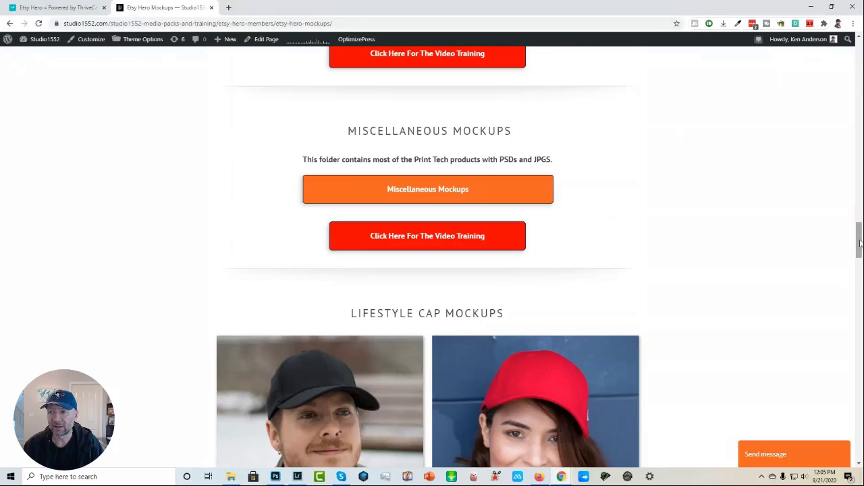
left_click_drag(859, 243, 854, 49)
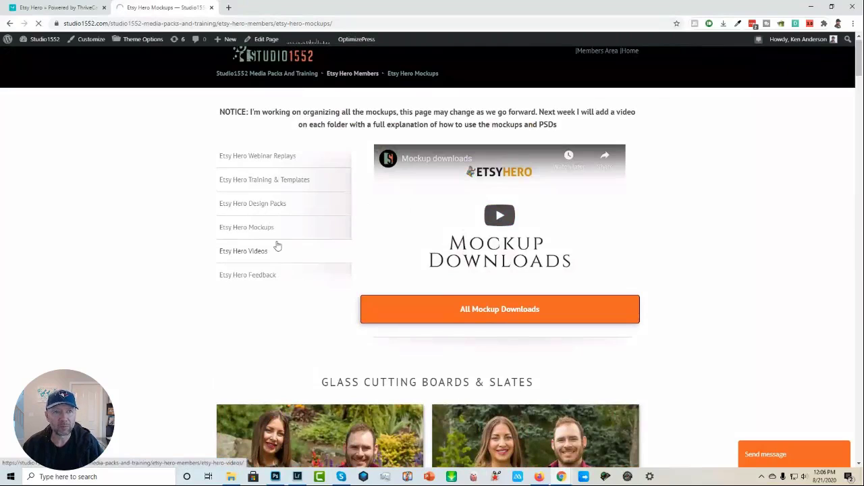
left_click(303, 257)
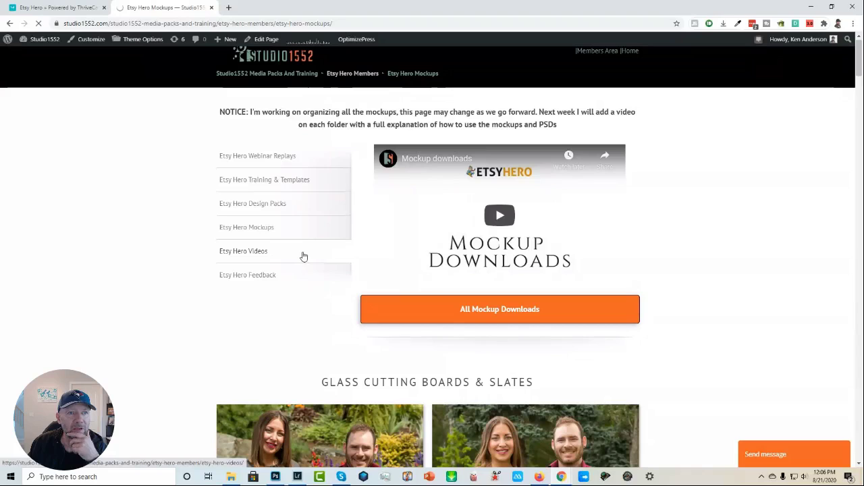
left_click(264, 208)
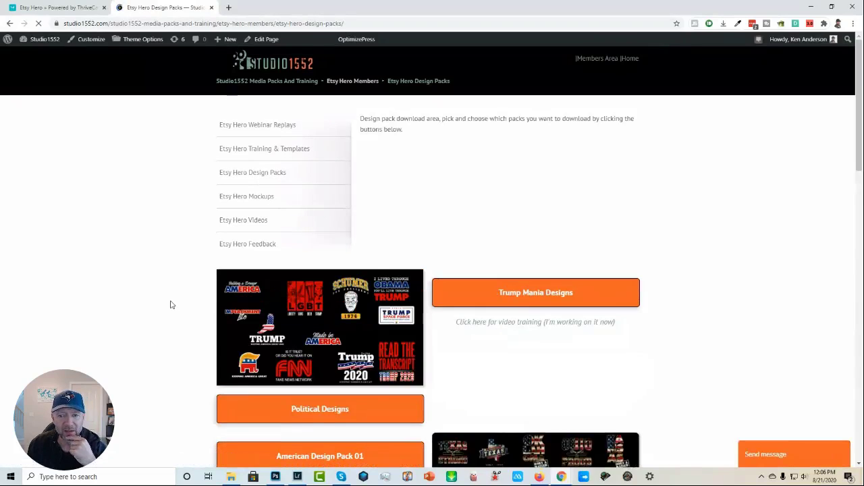
Examine the first design packs, from Political Designs and the American packs through Fight Cancer, Grandma and Grandpa, and Grey Hat Graphics.
scroll(173, 303, "down", 1)
scroll(172, 302, "down", 1)
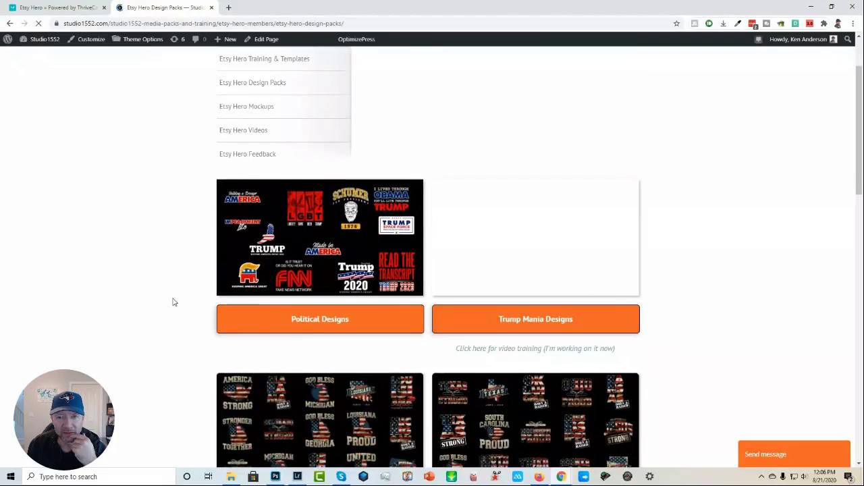
scroll(173, 303, "down", 1)
scroll(172, 302, "down", 3)
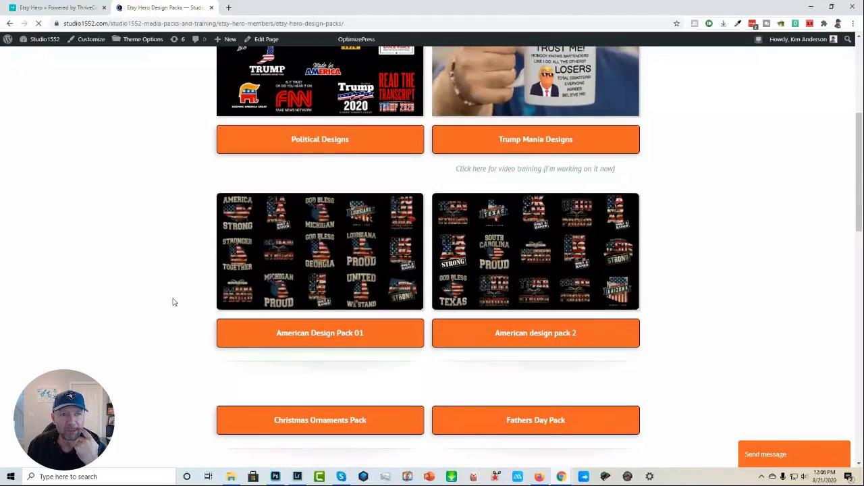
scroll(224, 305, "down", 11)
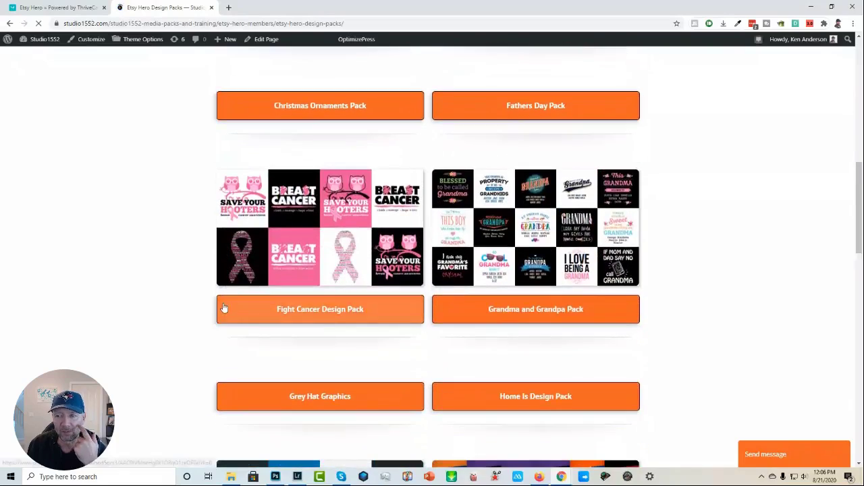
scroll(223, 305, "down", 1)
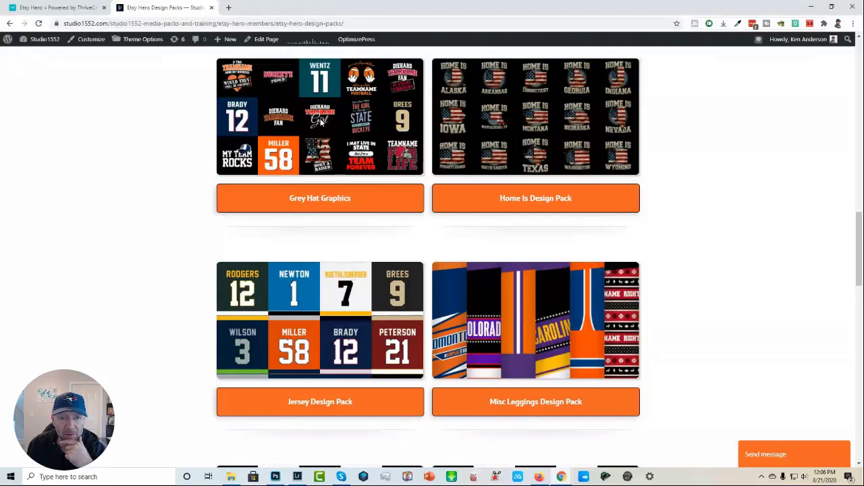
Review the remaining design packs, from Jersey and Misc Leggings through Pets, Professions and Sports to the Faith-Design-Pack.
scroll(194, 201, "down", 3)
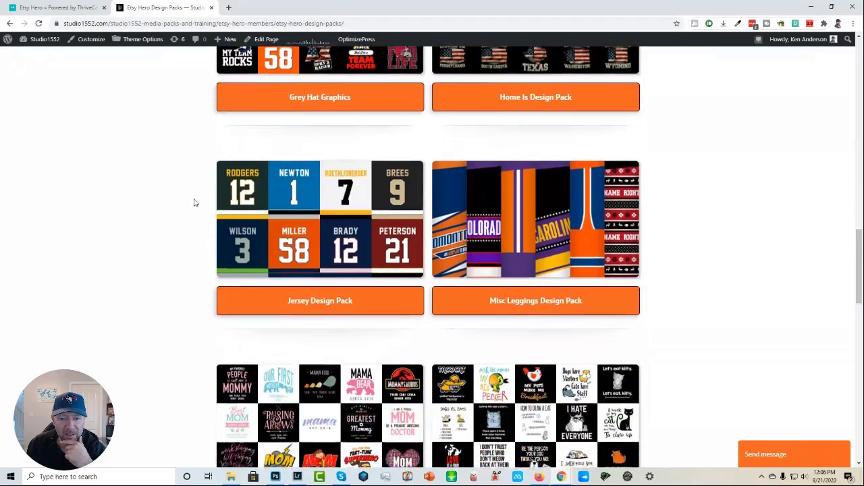
scroll(194, 203, "up", 3)
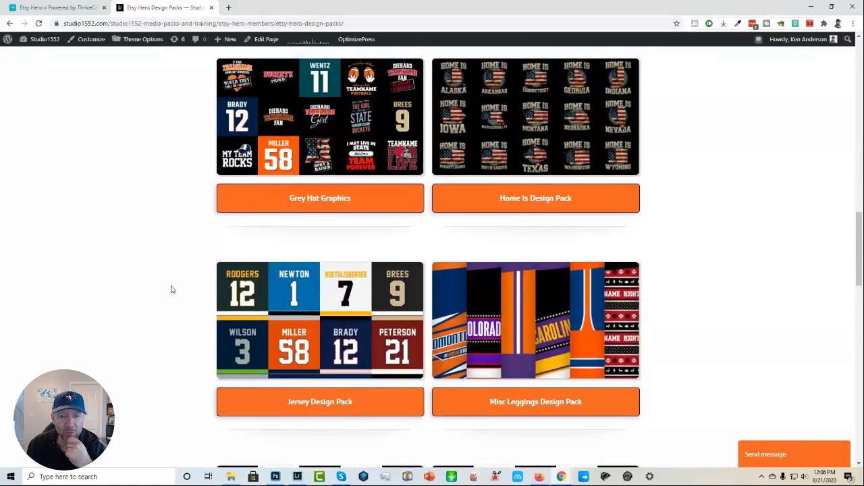
scroll(171, 290, "down", 5)
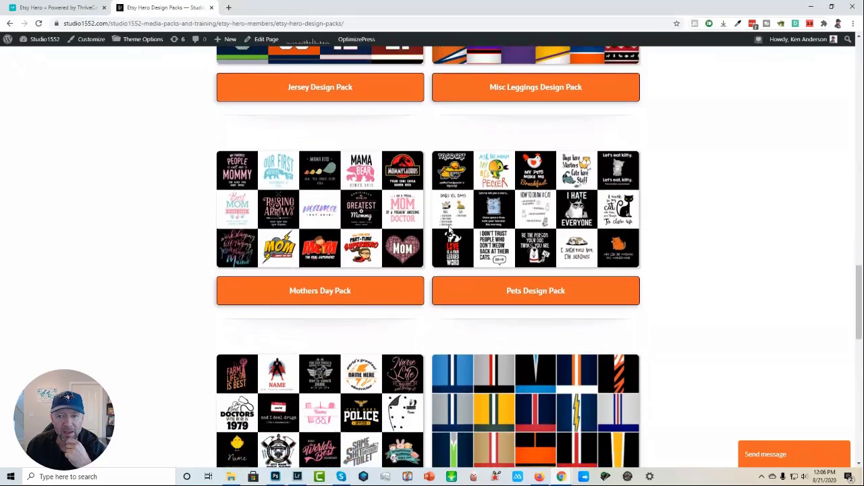
scroll(482, 211, "down", 4)
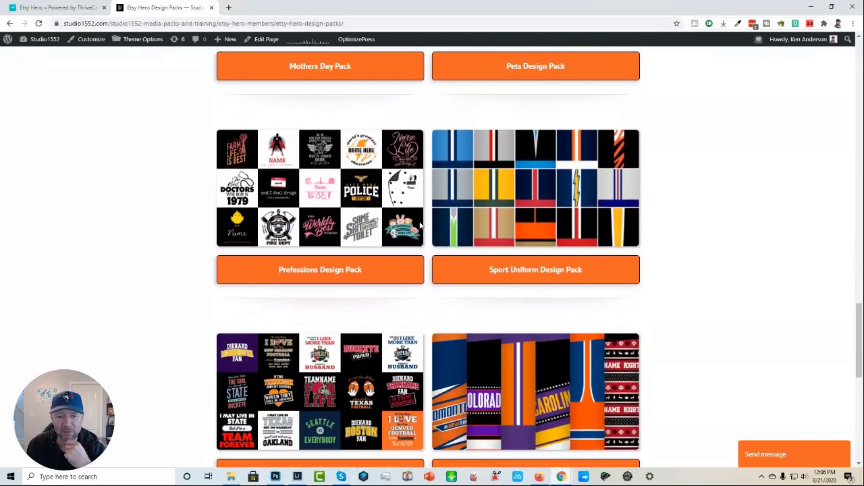
scroll(389, 280, "down", 2)
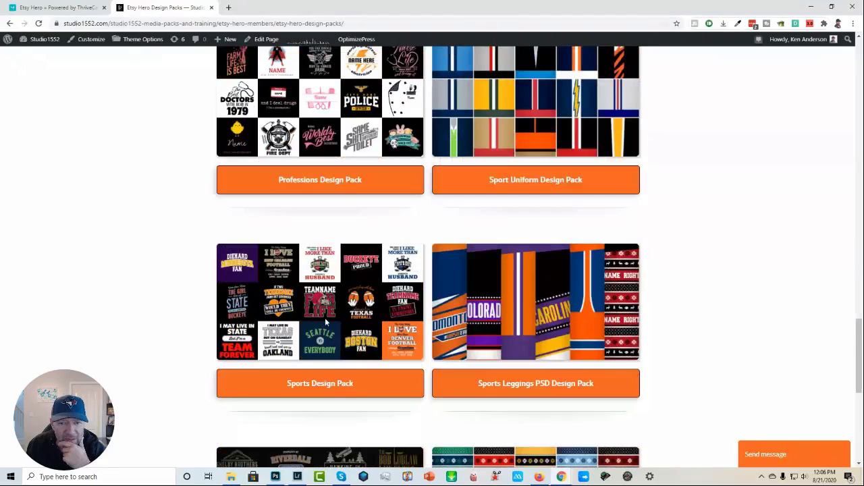
scroll(324, 322, "down", 1)
scroll(330, 322, "down", 1)
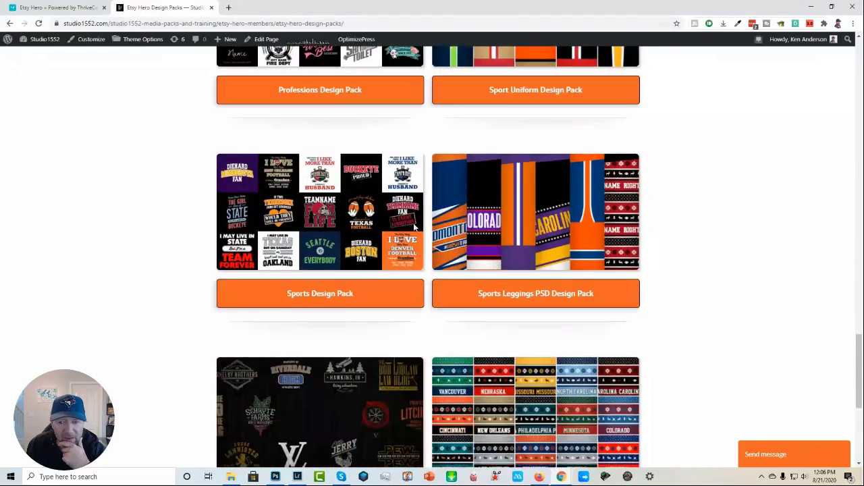
scroll(415, 230, "down", 4)
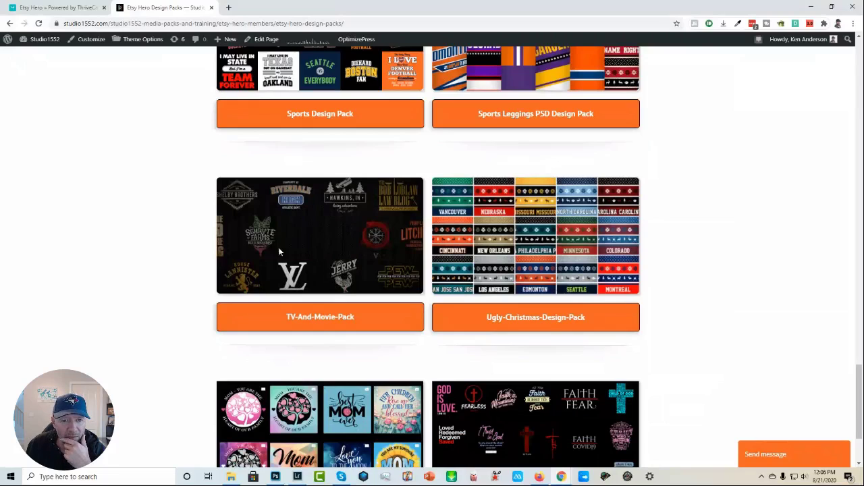
scroll(291, 257, "down", 3)
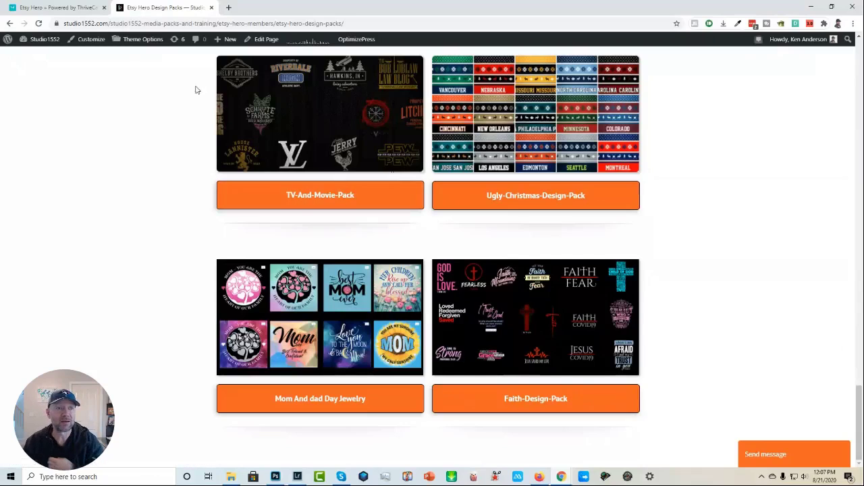
Go back to the Etsy Hero Mockups page and view its Glass Cutting Boards & Slates section.
scroll(250, 147, "up", 10)
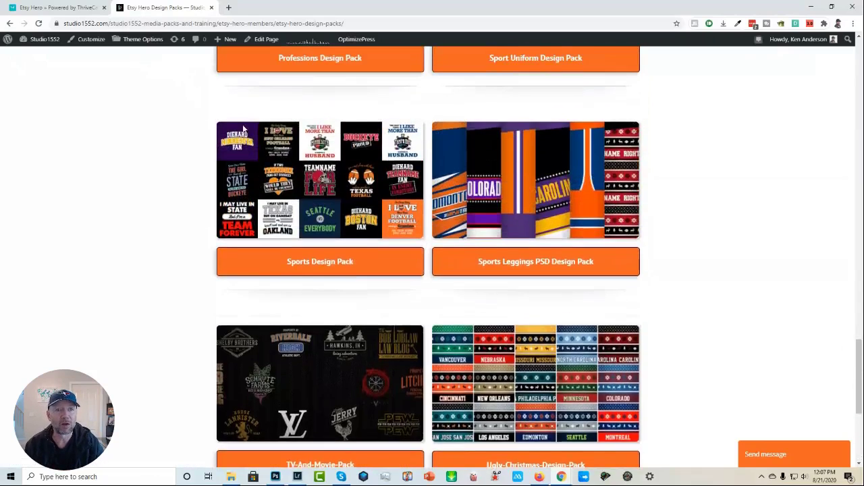
scroll(244, 128, "up", 5)
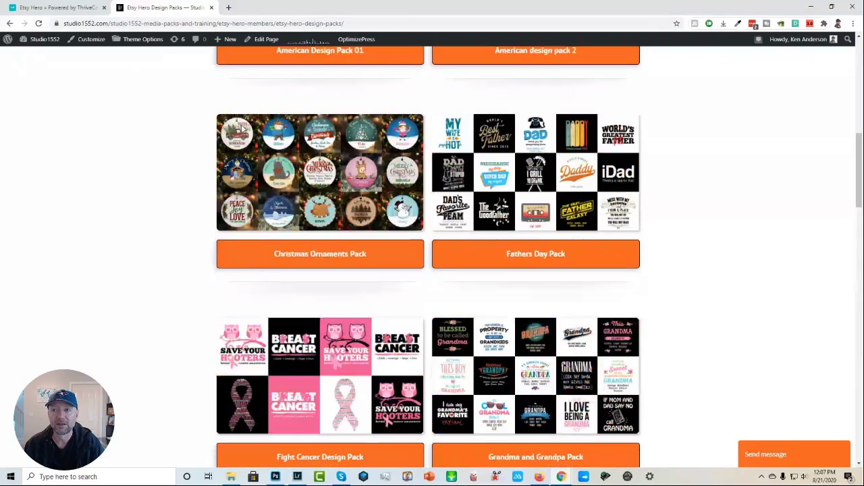
scroll(245, 129, "up", 10)
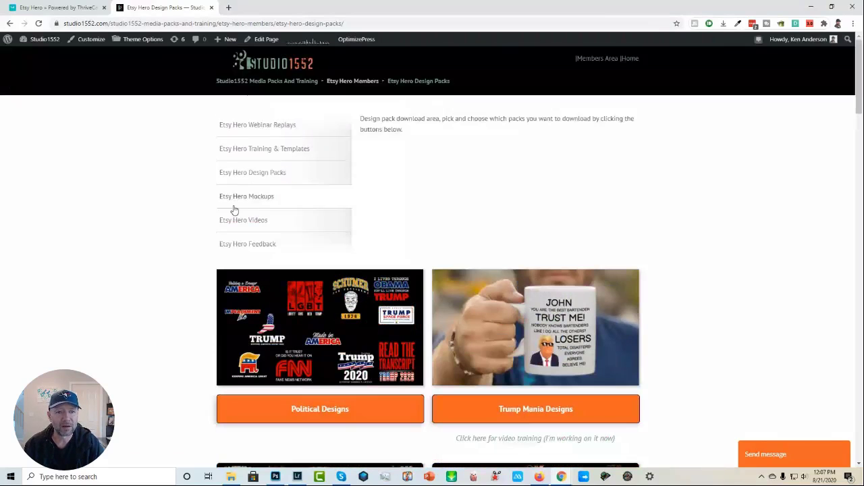
left_click(241, 196)
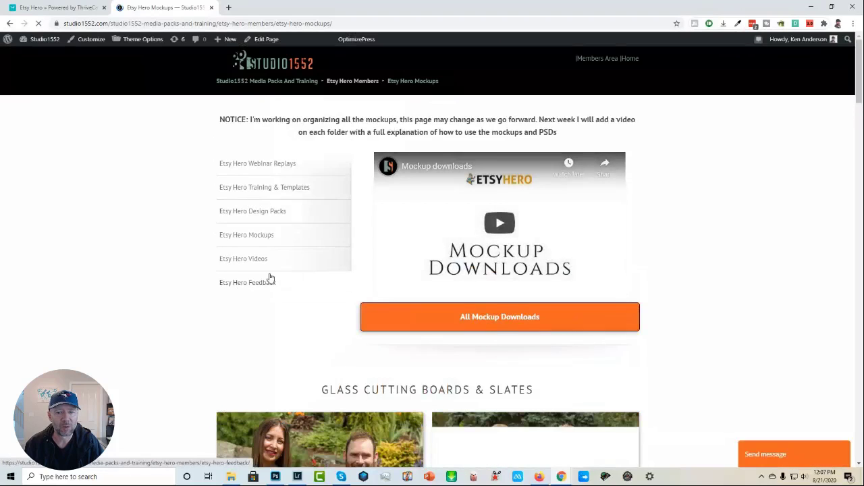
scroll(175, 297, "down", 3)
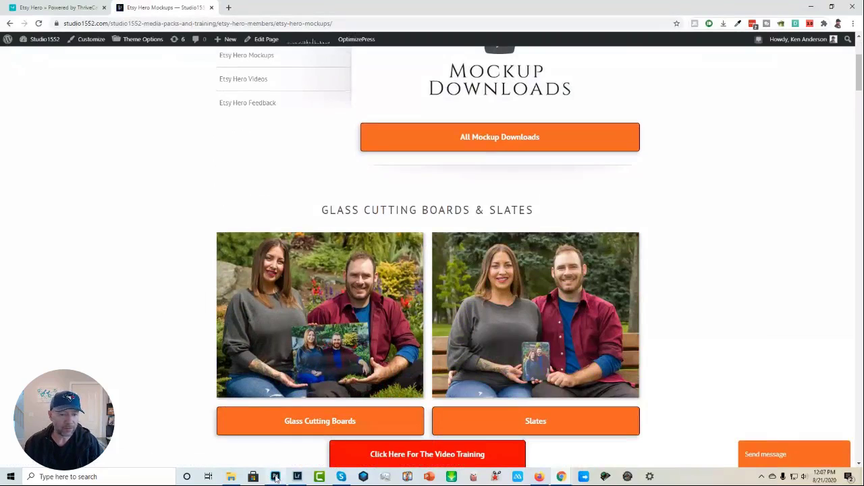
Switch to Photoshop and place the CAF logo file as an embedded image in mask1.jpg.
left_click(276, 478)
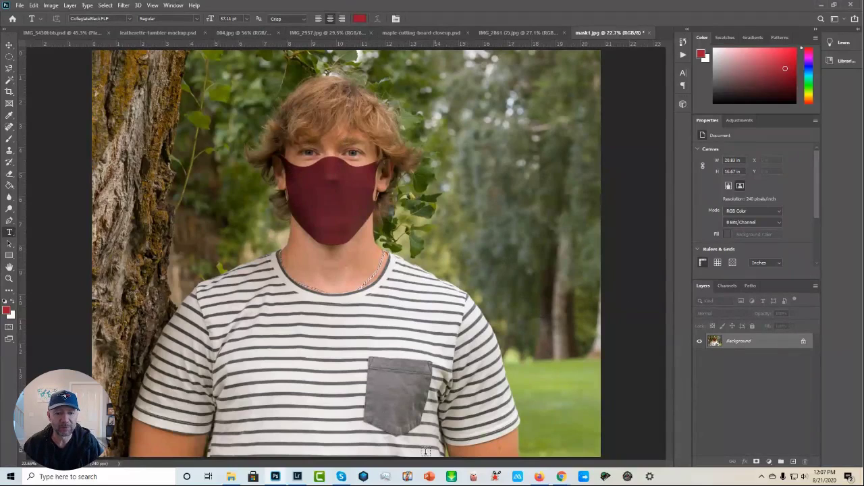
left_click(19, 5)
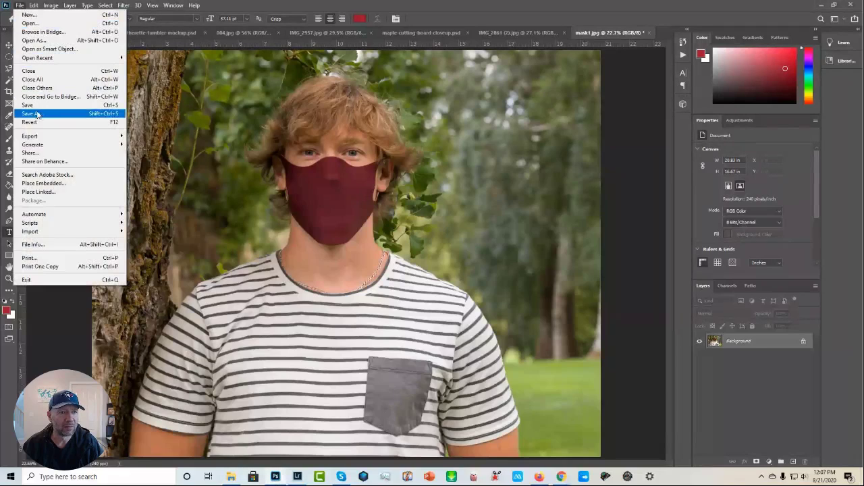
left_click(35, 184)
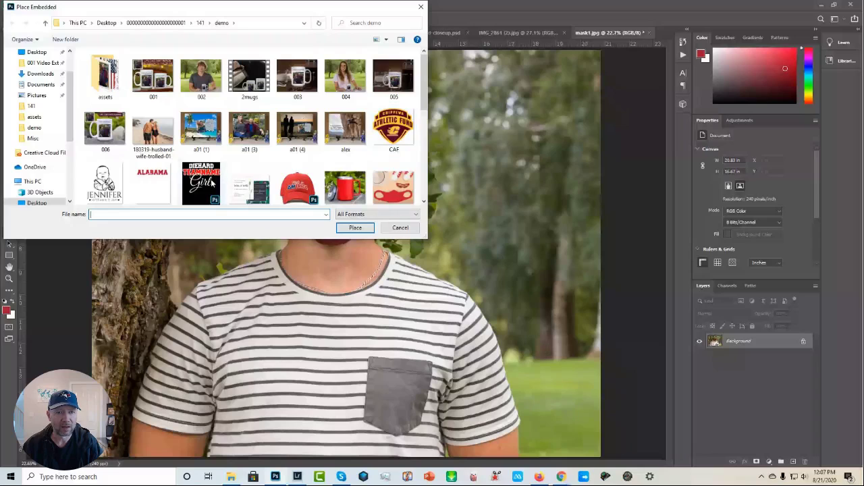
left_click(393, 129)
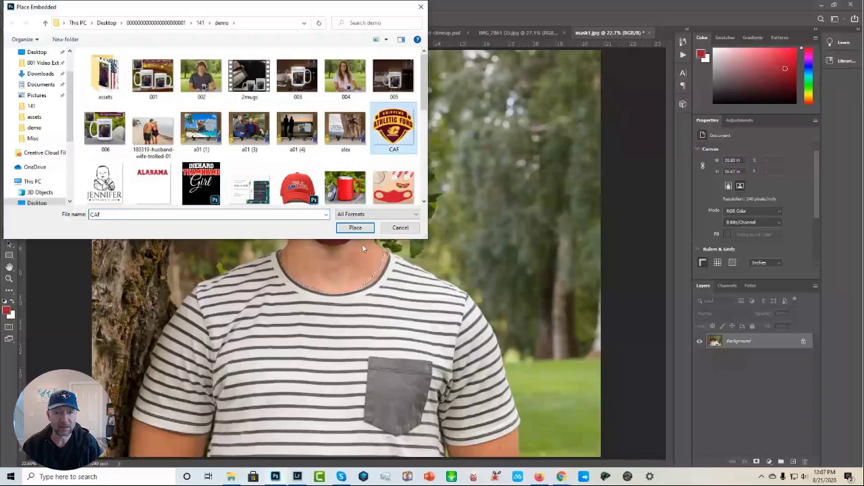
left_click(355, 228)
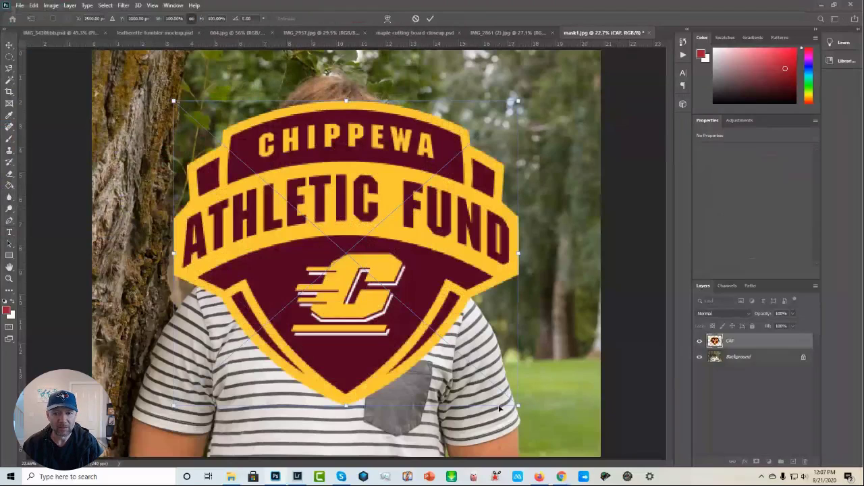
Scale the CAF logo to about 15%, centre it on the maroon face mask and commit the placement.
left_click_drag(516, 405, 345, 220)
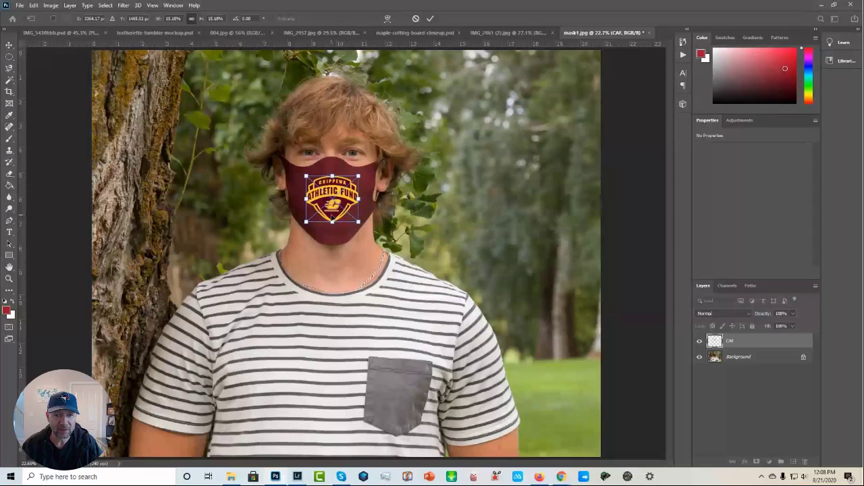
left_click_drag(338, 195, 337, 194)
key("Return")
key("t")
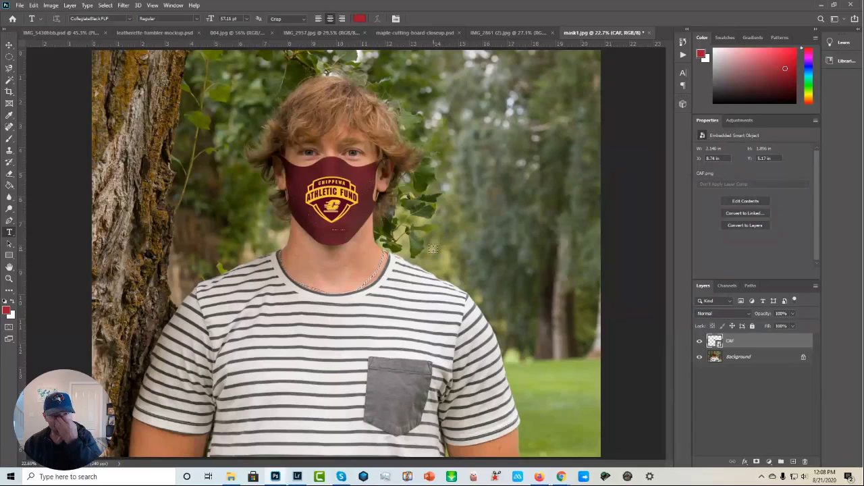
Compare the CAF logo layer at reduced and full opacity, then set its opacity to 79%.
left_click(792, 314)
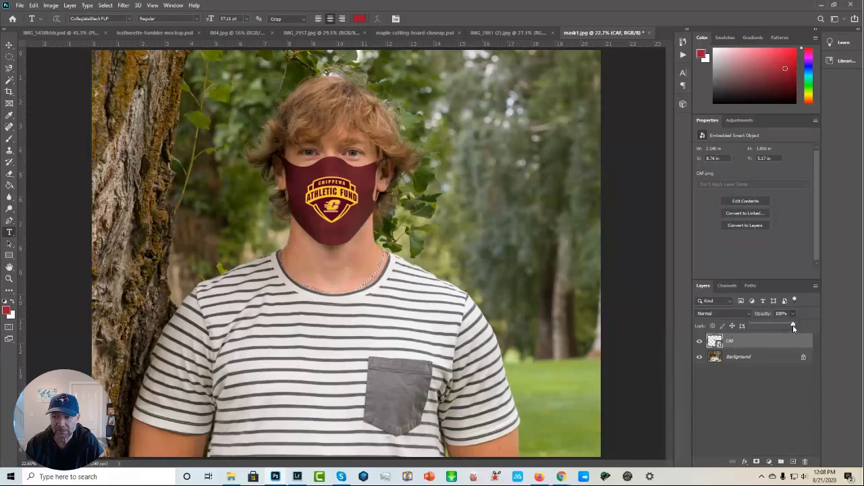
left_click_drag(792, 325, 783, 326)
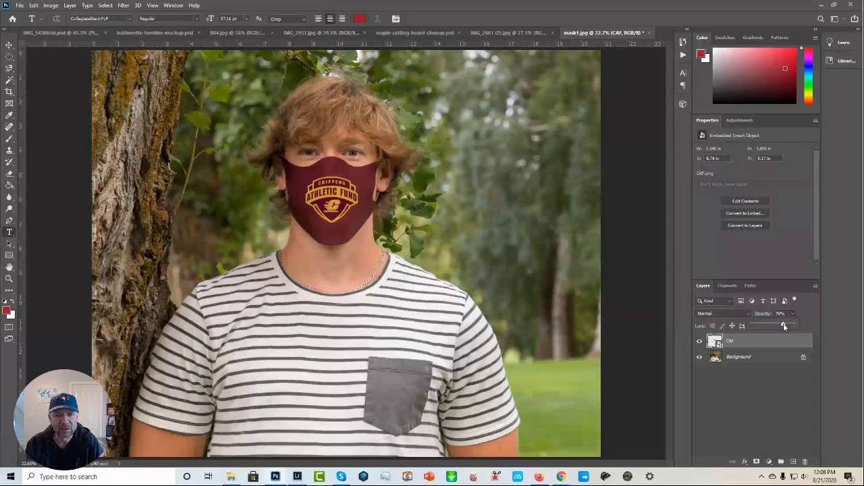
left_click_drag(783, 326, 820, 323)
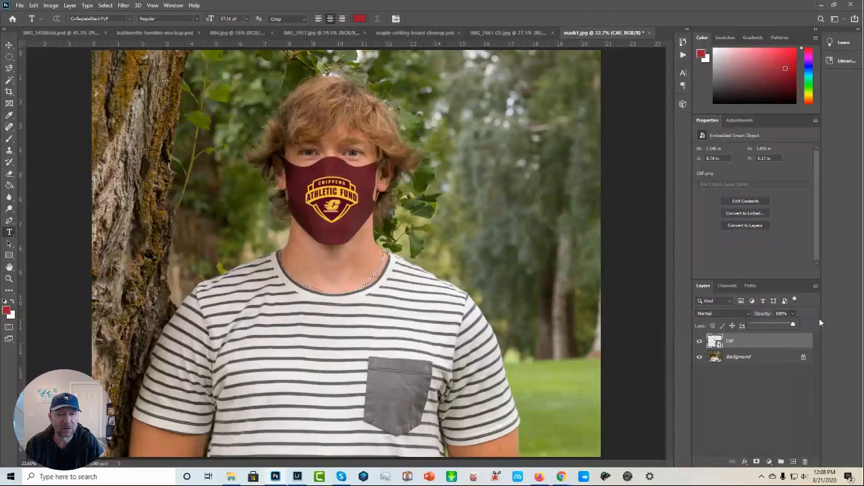
left_click_drag(819, 323, 783, 326)
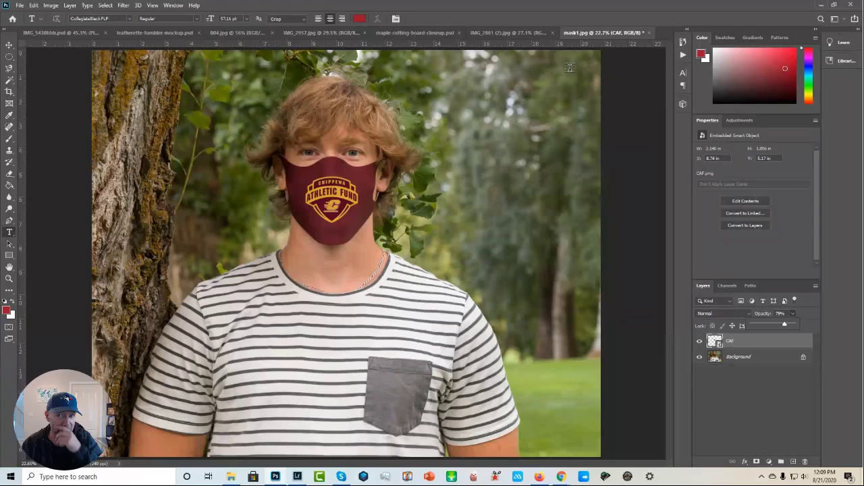
Place the diehard-teamname-girl Alabama design as an embedded image in IMG_2957.jpg.
left_click(305, 31)
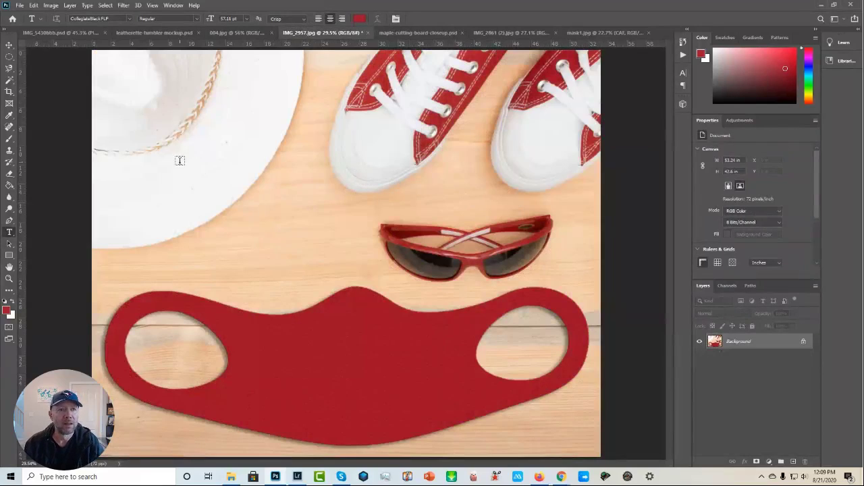
left_click(20, 5)
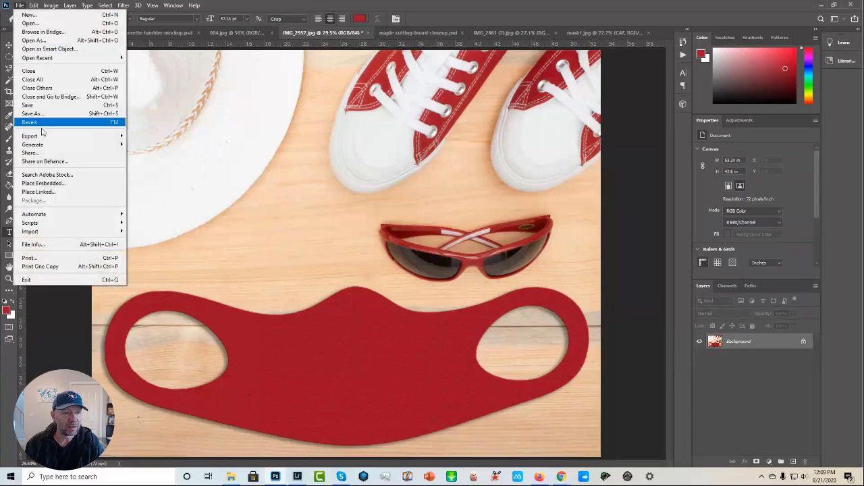
left_click(41, 183)
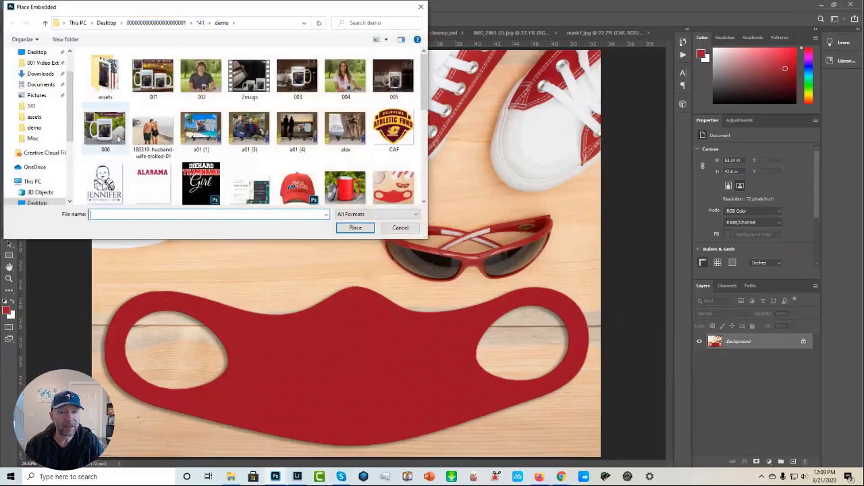
left_click(150, 180)
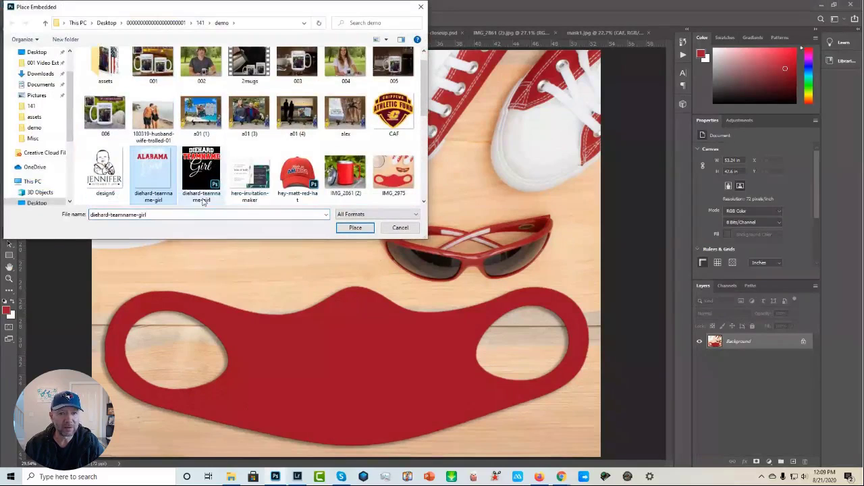
left_click(355, 228)
Move the Alabama design onto the red face mask, scale it to about 153%, centre it and commit the placement.
left_click_drag(364, 259, 355, 381)
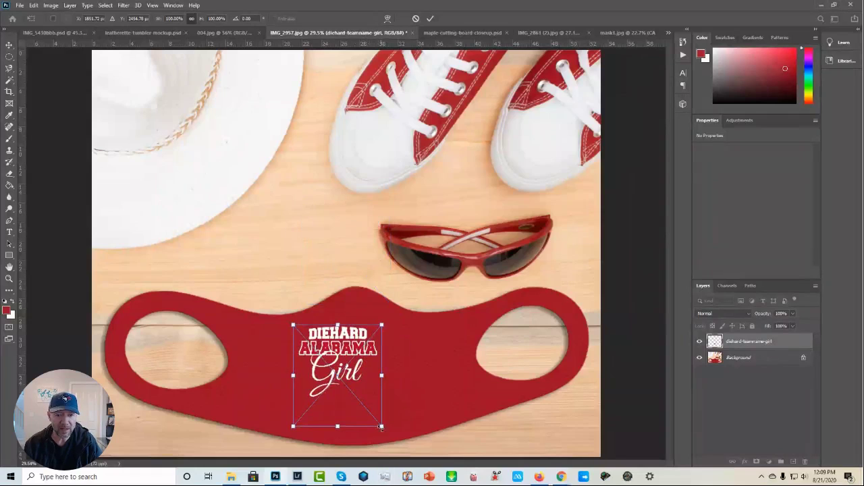
left_click_drag(381, 427, 351, 428)
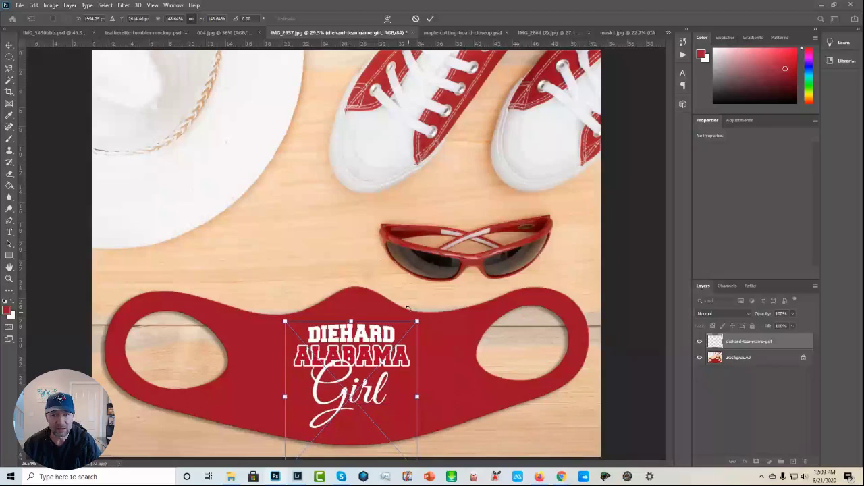
left_click_drag(417, 322, 421, 316)
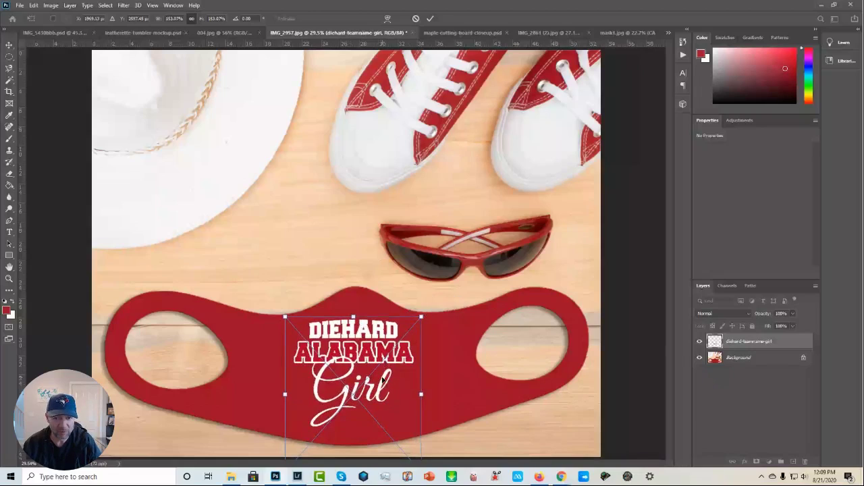
left_click_drag(383, 380, 383, 378)
key("Return")
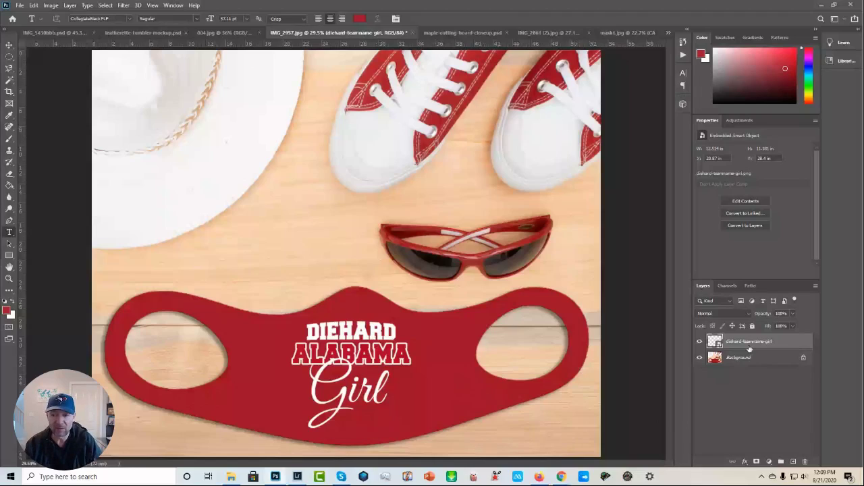
Nudge the Alabama design slightly downward on the red mask with the Move tool.
left_click(10, 45)
left_click(10, 45)
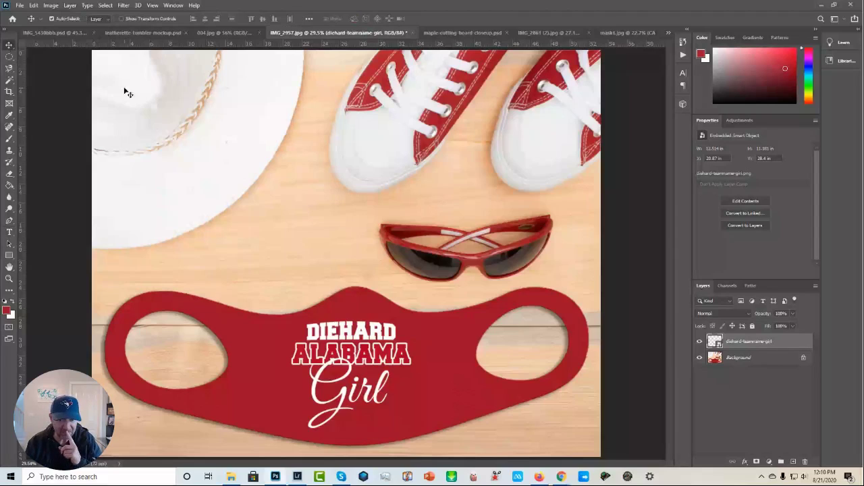
key("shift+Down")
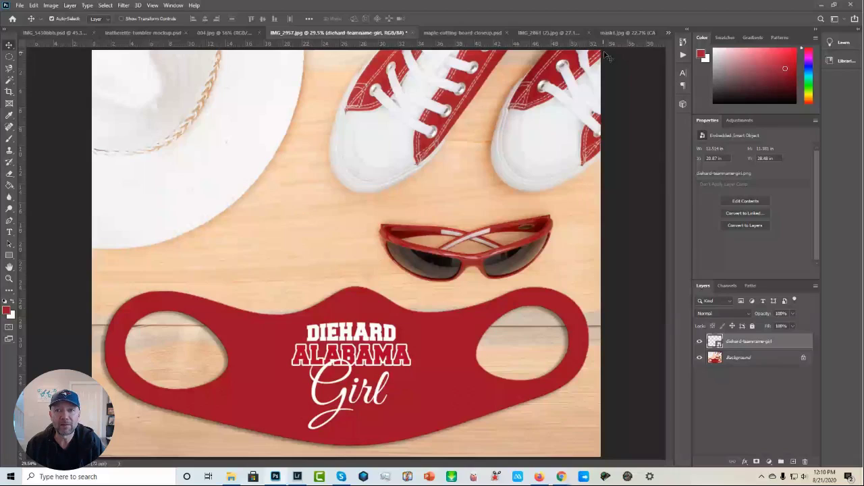
Review the finished mask1.jpg mockup and return to IMG_2957.jpg to compare the two masks.
left_click(622, 31)
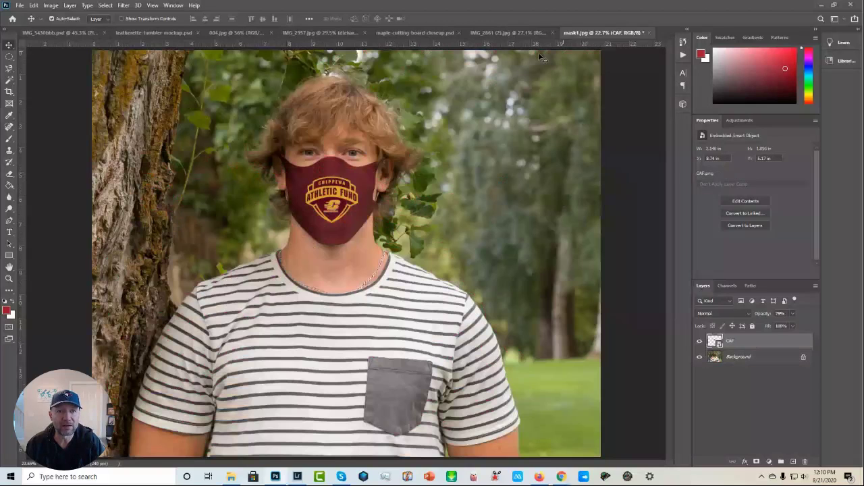
left_click(302, 31)
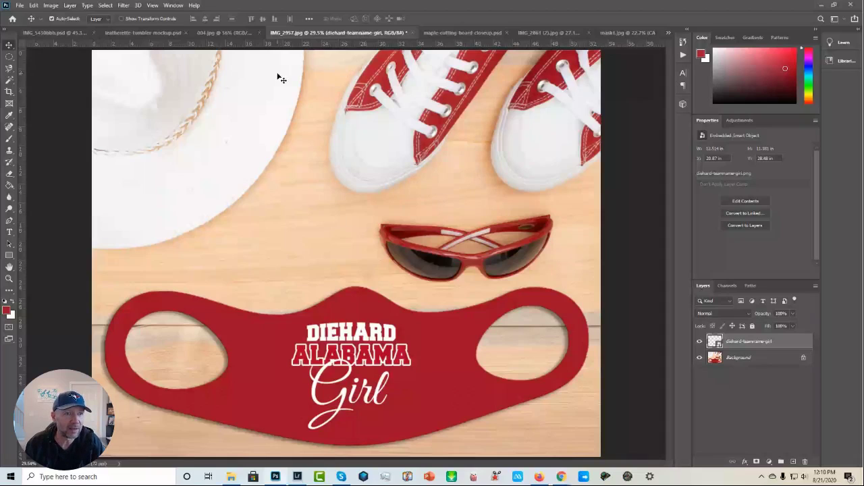
Open the Place-Art-Here smart object of IMG_5430bbb.psd and place the 180319-husband-wife-trolled-01 photo in it as an embedded image.
left_click(47, 34)
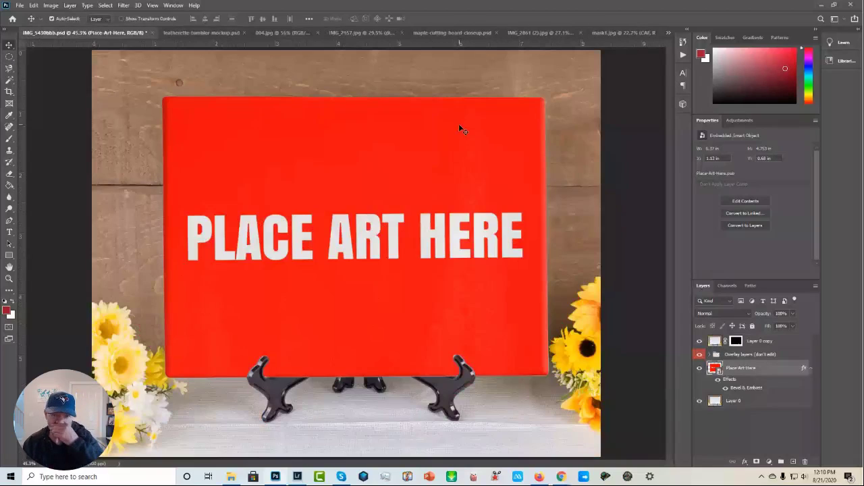
double_click(715, 368)
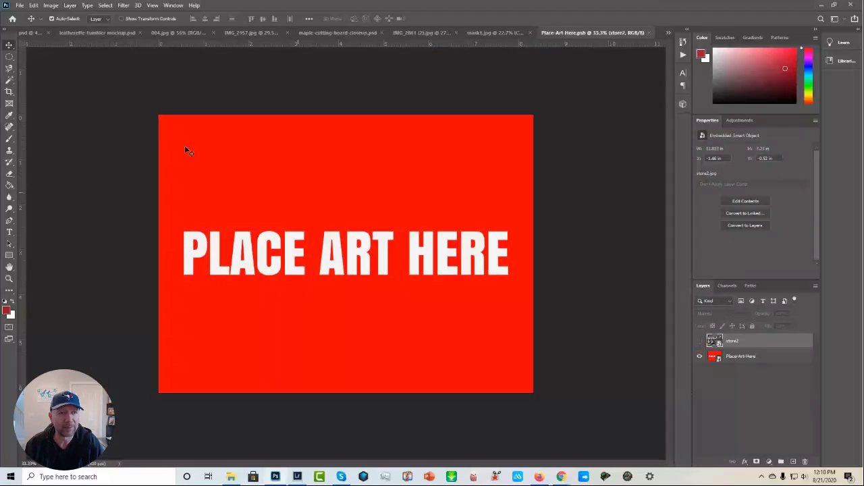
left_click(20, 5)
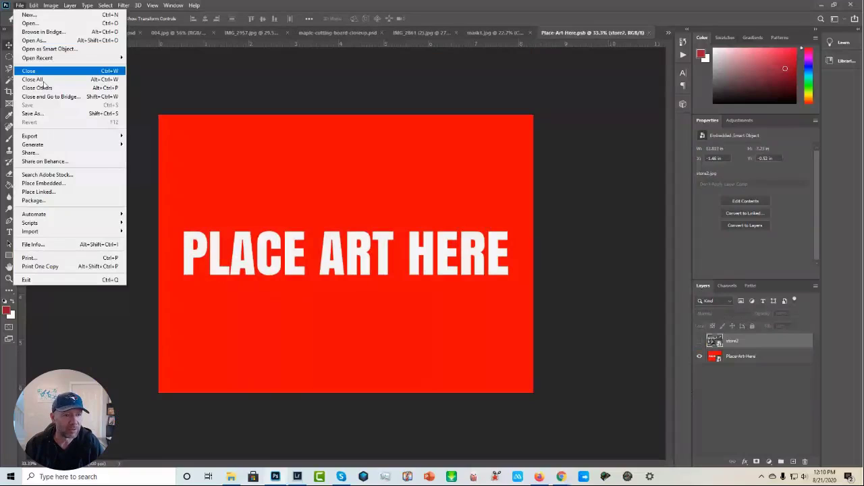
left_click(38, 184)
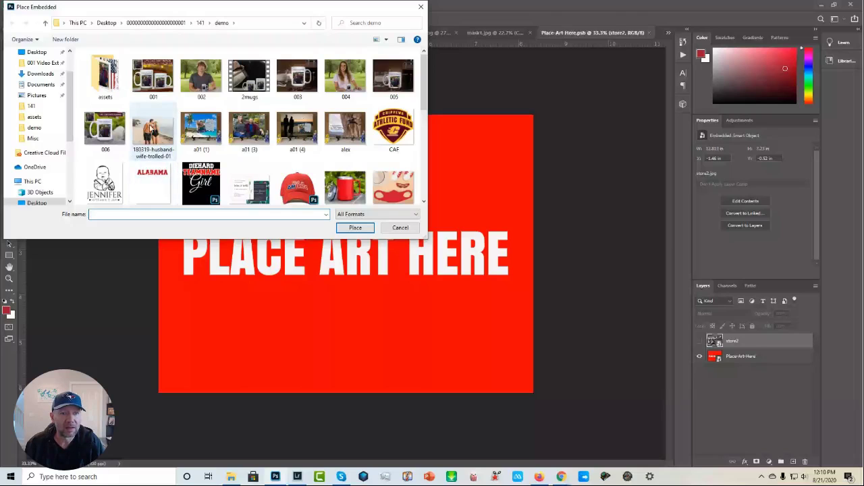
left_click(153, 131)
left_click(354, 228)
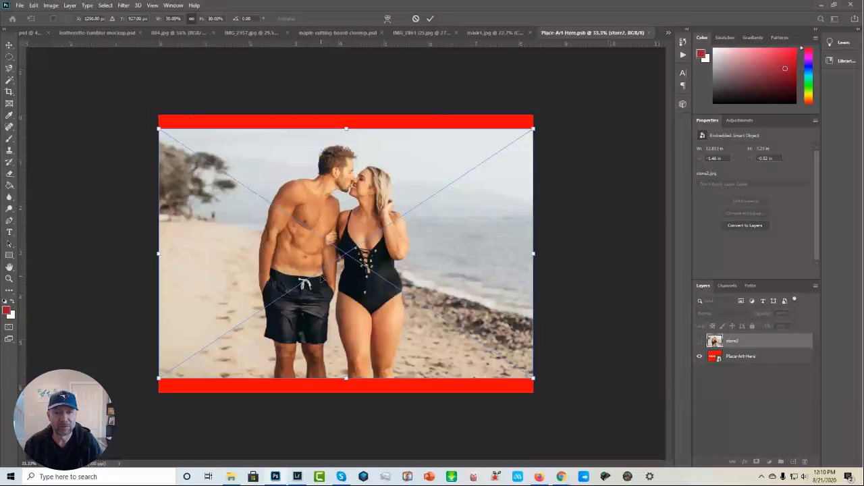
Enlarge the beach photo to about 38% so it covers the canvas, shift the couple toward the left side and commit.
left_click_drag(532, 129, 586, 98)
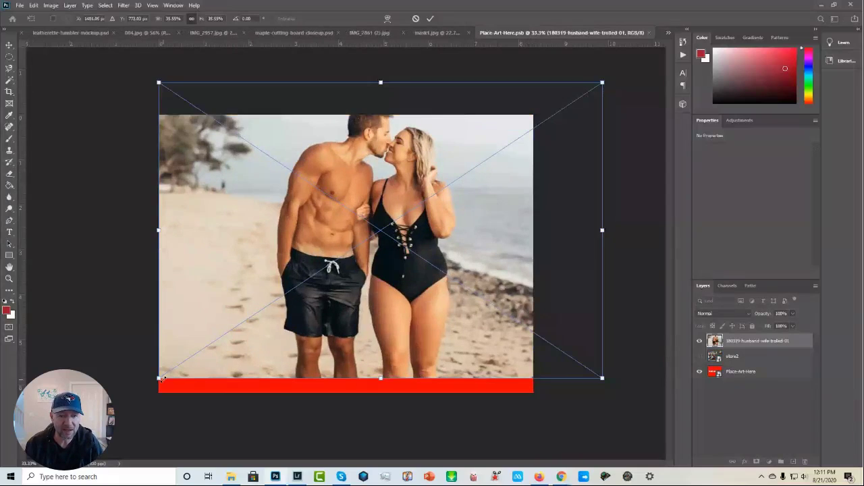
left_click_drag(159, 379, 133, 421)
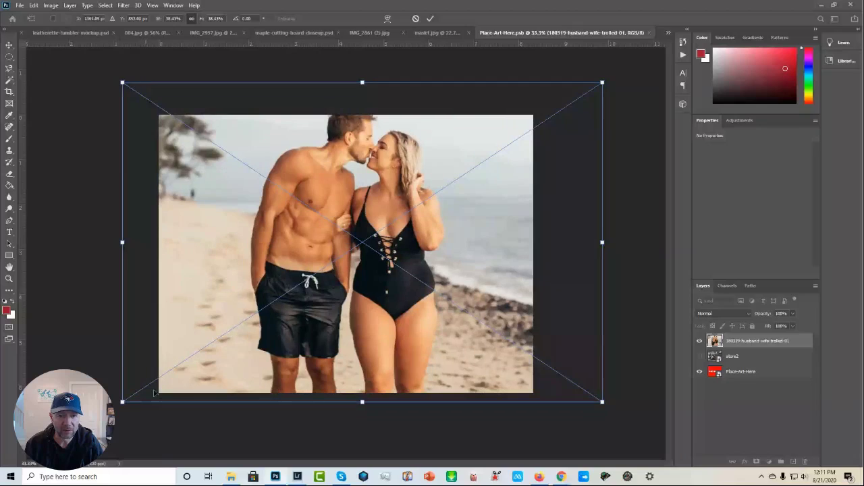
left_click_drag(308, 322, 245, 323)
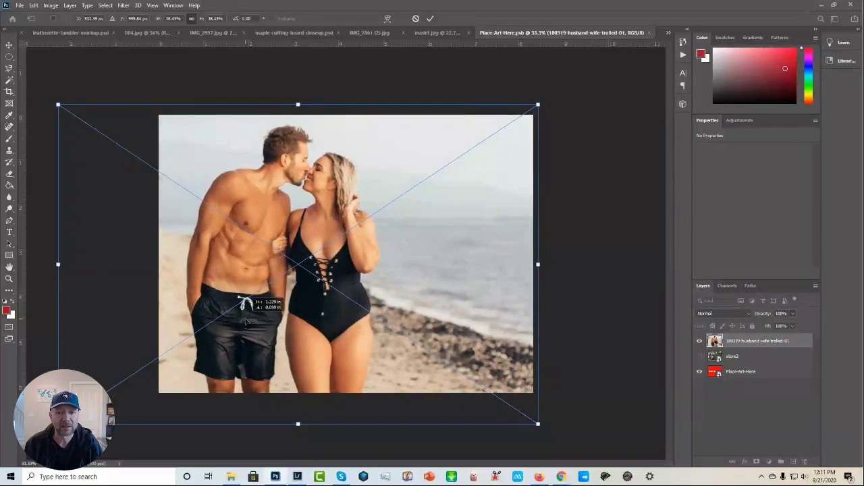
key("Return")
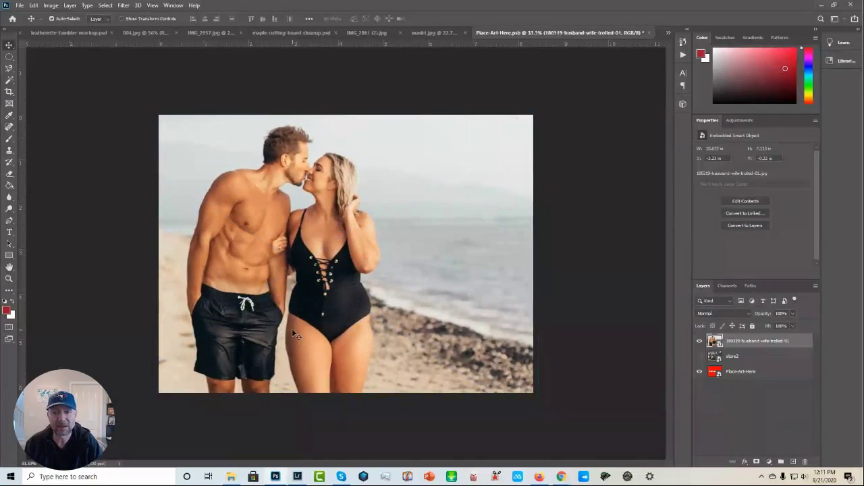
Place the hero-invitation-maker graphic as an embedded image on top of the beach photo.
left_click(20, 5)
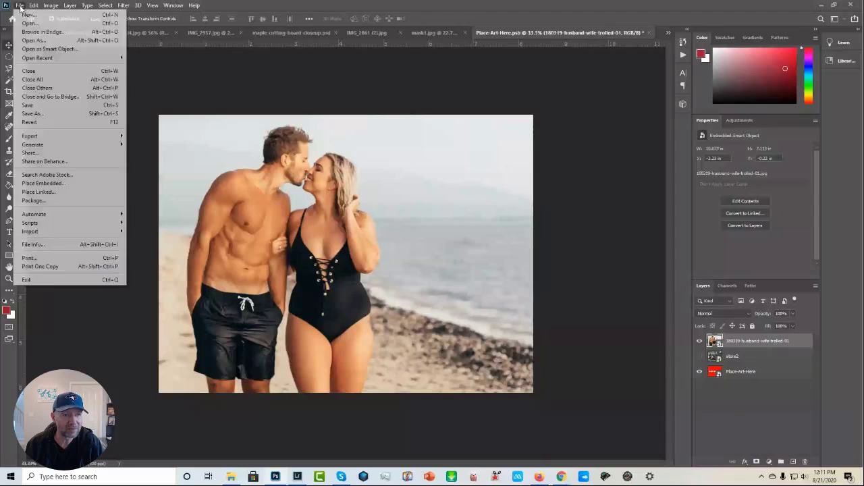
left_click(37, 183)
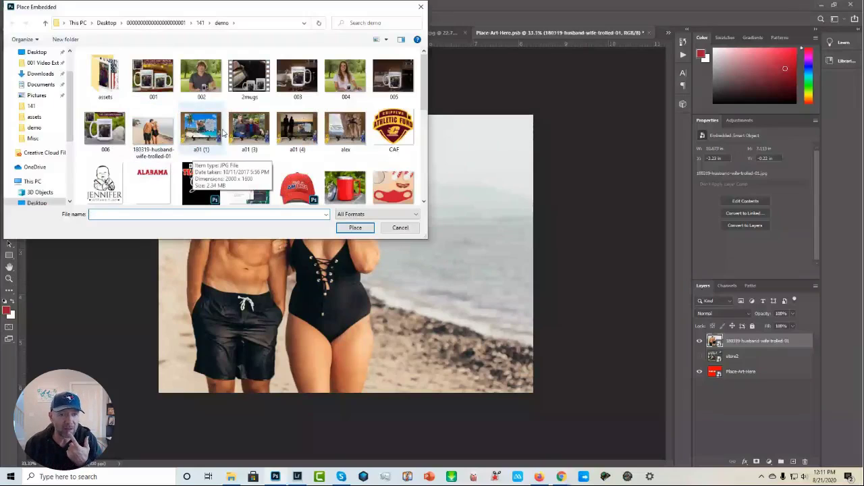
left_click(255, 165)
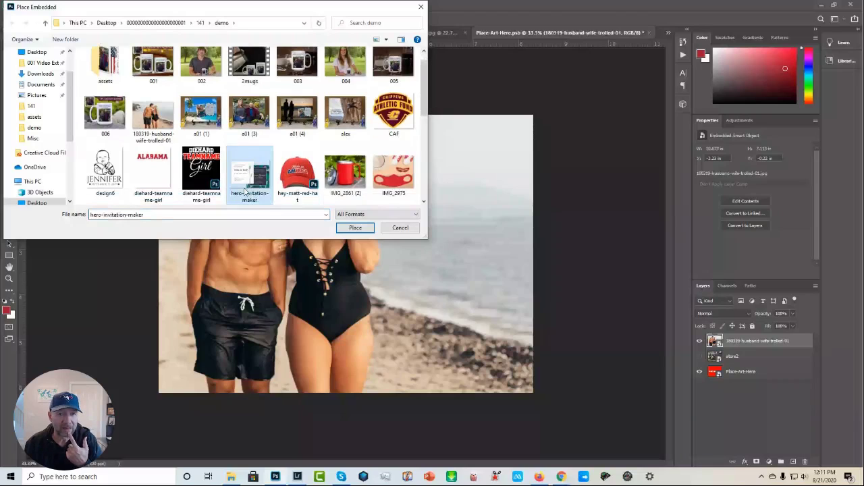
left_click(345, 228)
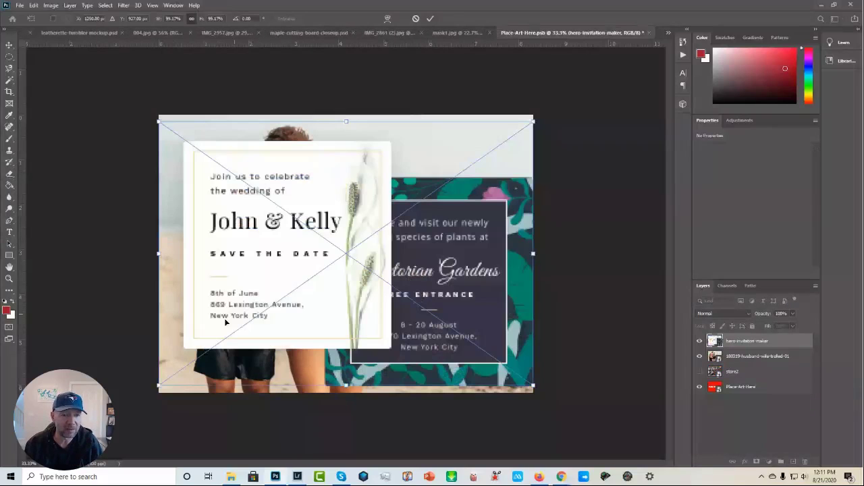
Shrink the invitation graphic into the sky area beside the couple, commit the placement and nudge it slightly left.
left_click_drag(158, 385, 386, 224)
left_click_drag(444, 191, 444, 215)
key("Return")
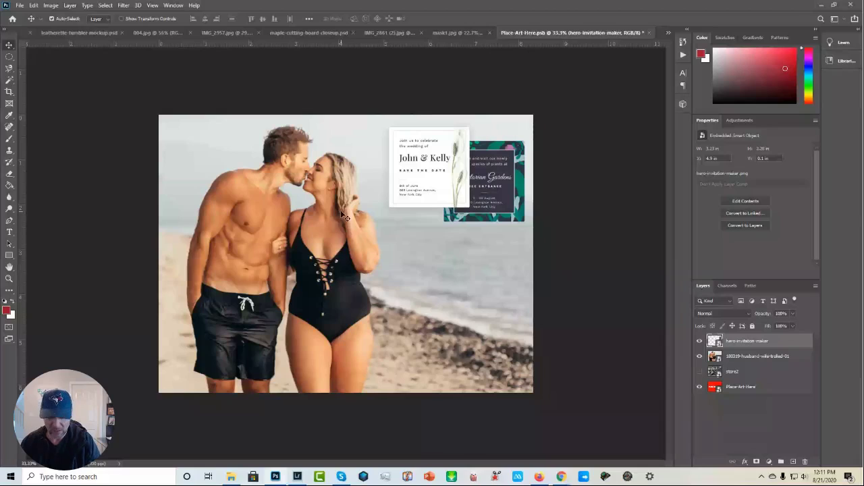
key("Left")
key("Left")
key("Left")
key("Left")
key("Left")
key("Left")
key("Left")
key("Left")
key("Left")
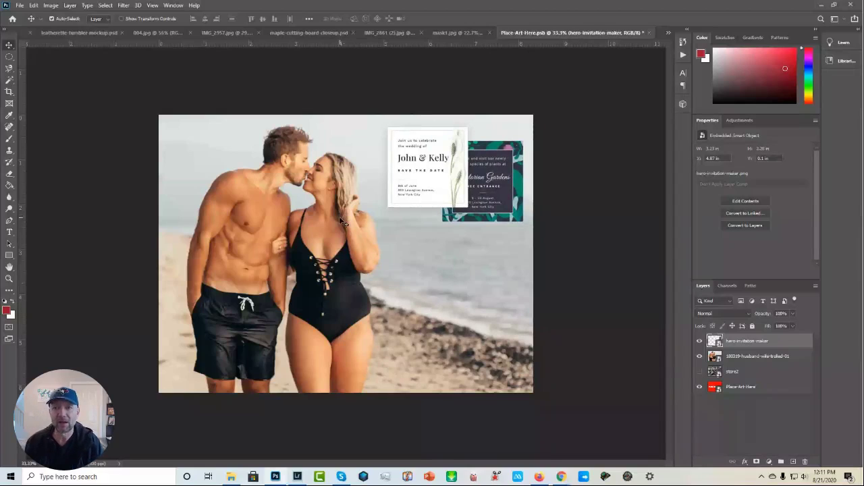
Close Place-Art-Here.psb and save its changes so the artwork updates in the cutting board mockup.
left_click(648, 32)
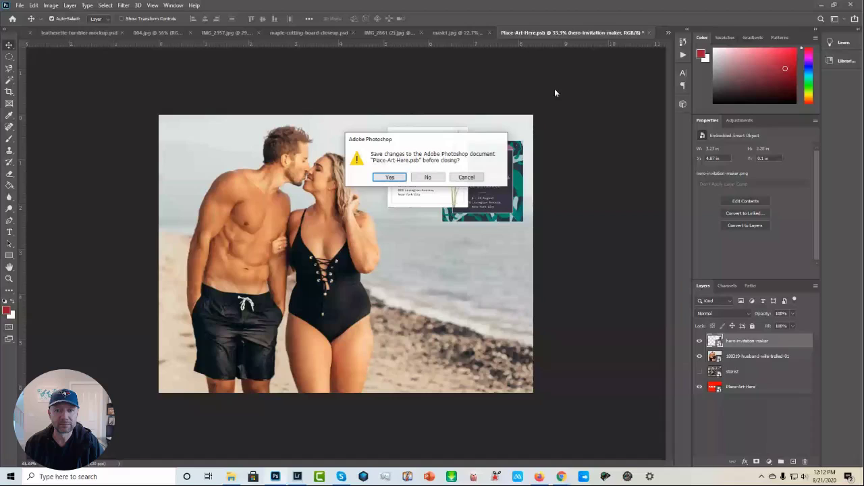
left_click(391, 177)
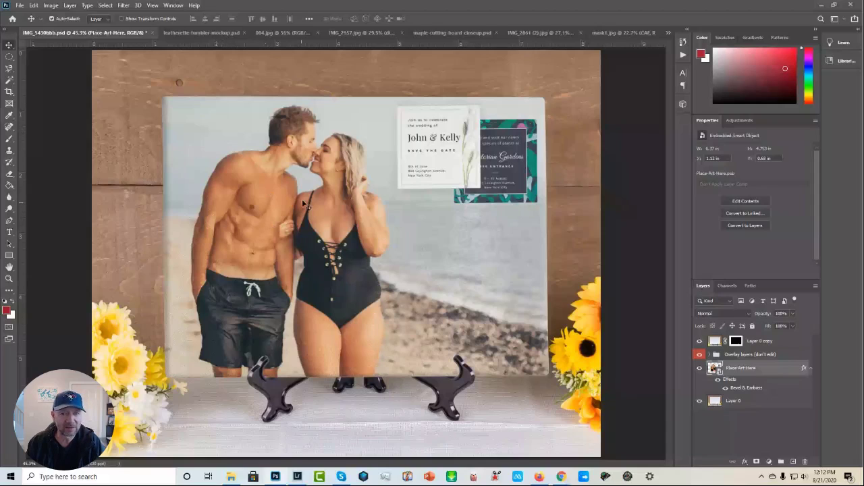
Hide the Hue/Saturation 1 adjustment and layers 1 to 4 inside the Overlay layers group, and collapse the group.
left_click(715, 354)
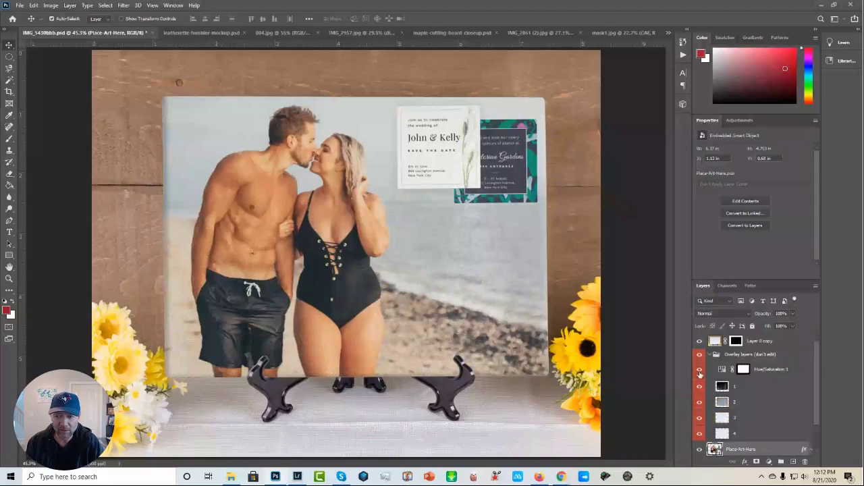
left_click_drag(700, 374, 701, 434)
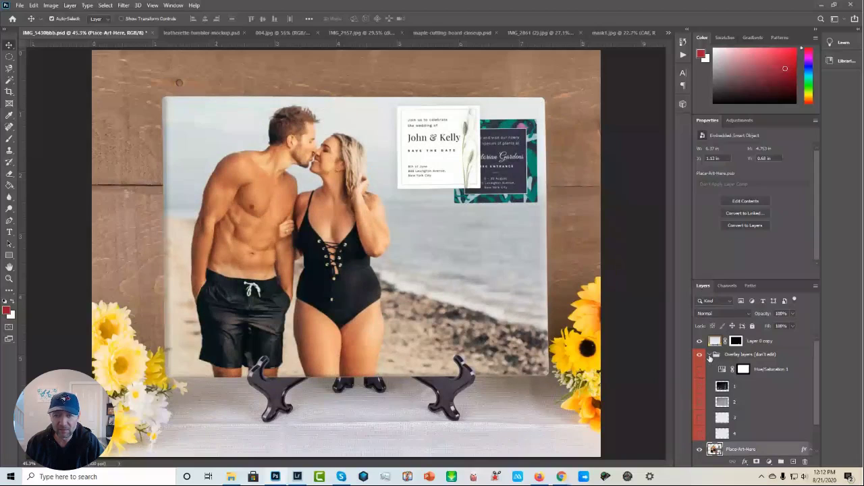
left_click(709, 356)
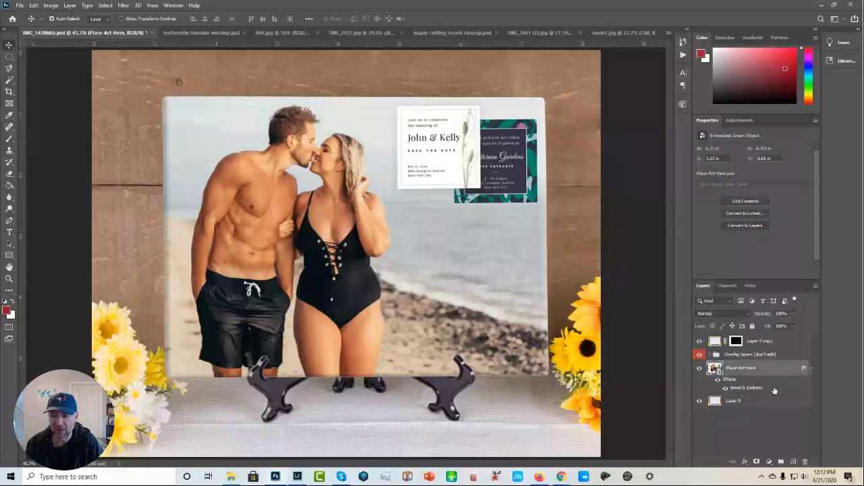
Try the Place-Art-Here layer's Bevel & Emboss depth at 1%, return it to 1000%, and set the shadow opacity to 39%.
double_click(750, 391)
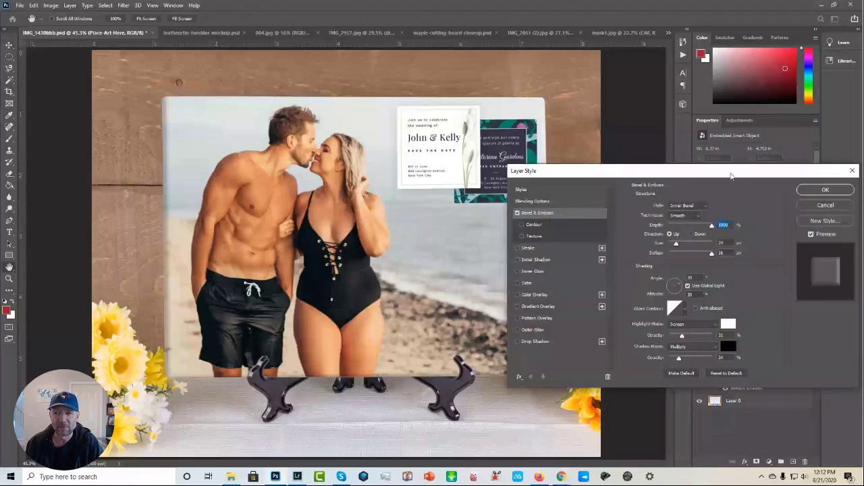
left_click_drag(732, 175, 702, 232)
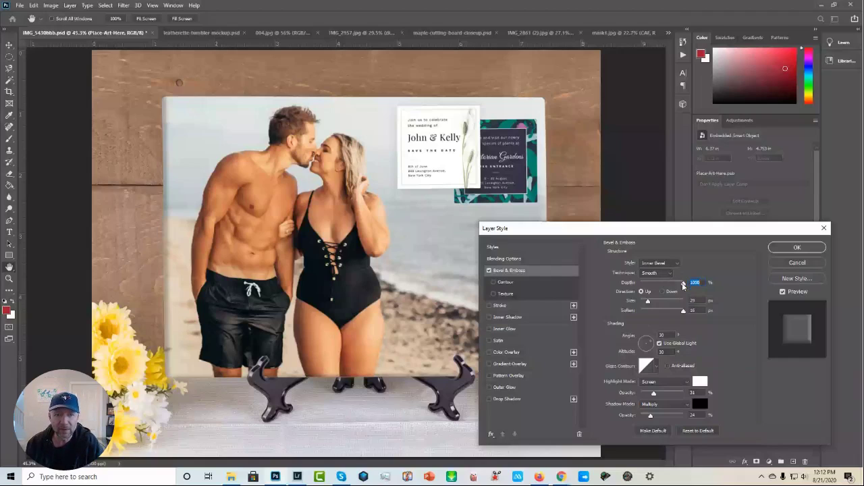
left_click_drag(683, 285, 640, 285)
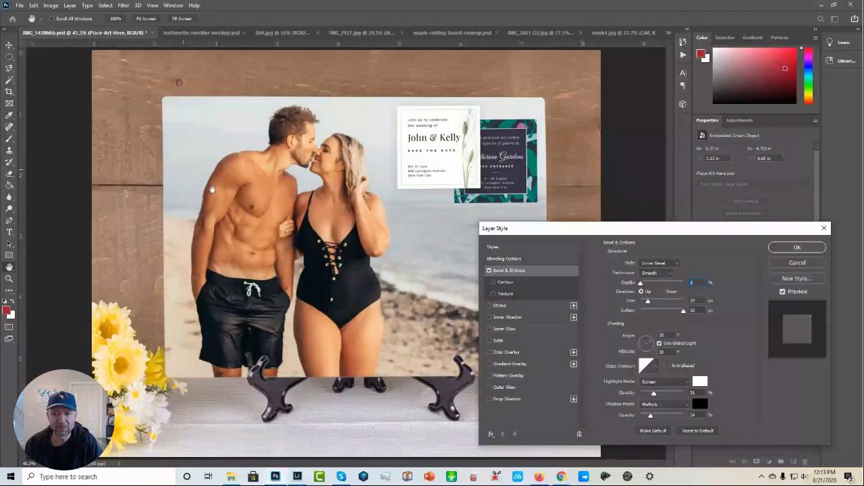
left_click_drag(640, 284, 695, 288)
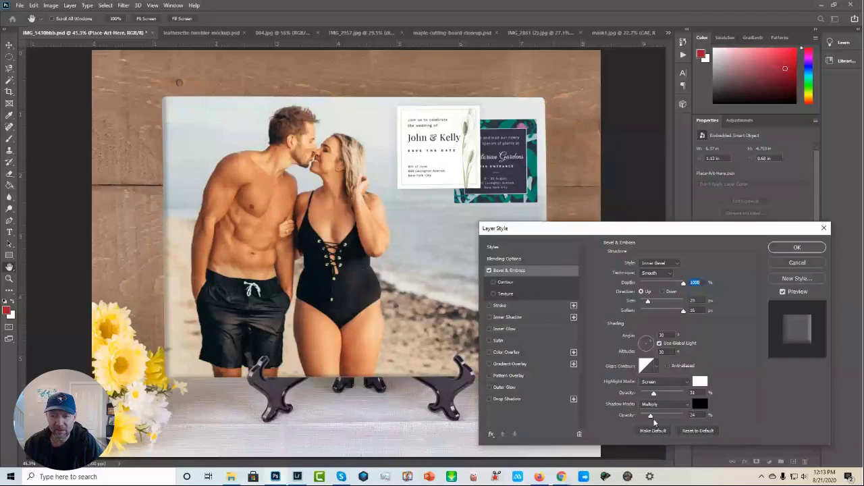
mouse_move(650, 416)
left_mouse_down()
mouse_move(666, 418)
mouse_move(657, 419)
left_mouse_up()
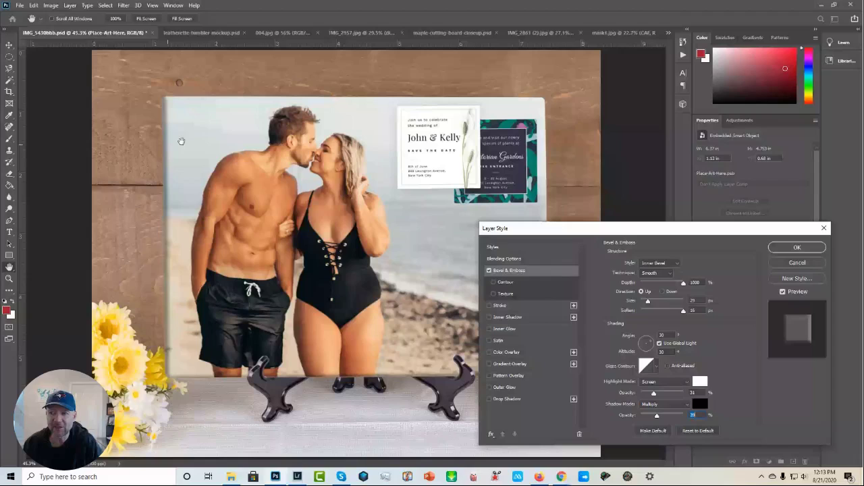
left_click(780, 246)
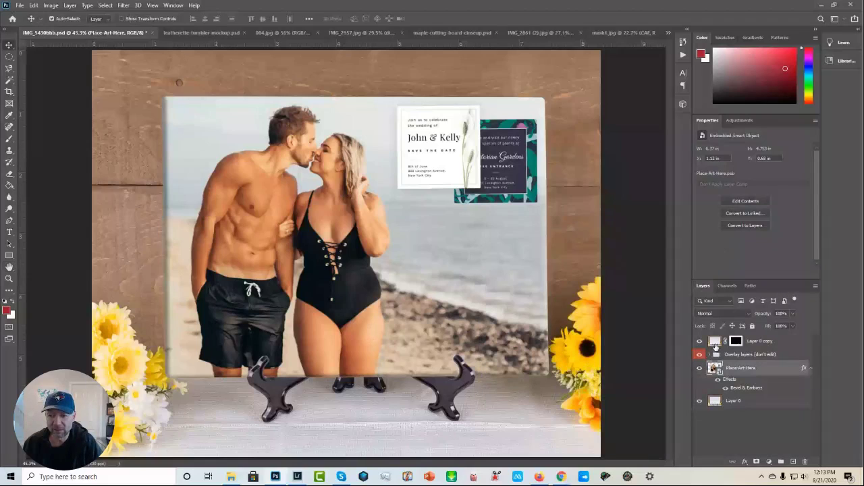
In the Place-Art-Here contents, show the store2 photo, hide the invitation and couple layers, and save the change back to the cutting board mockup.
double_click(714, 368)
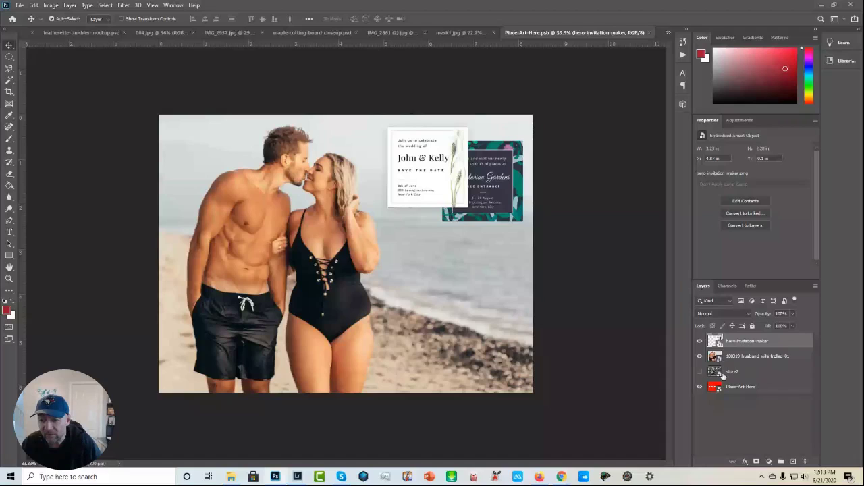
left_click(700, 372)
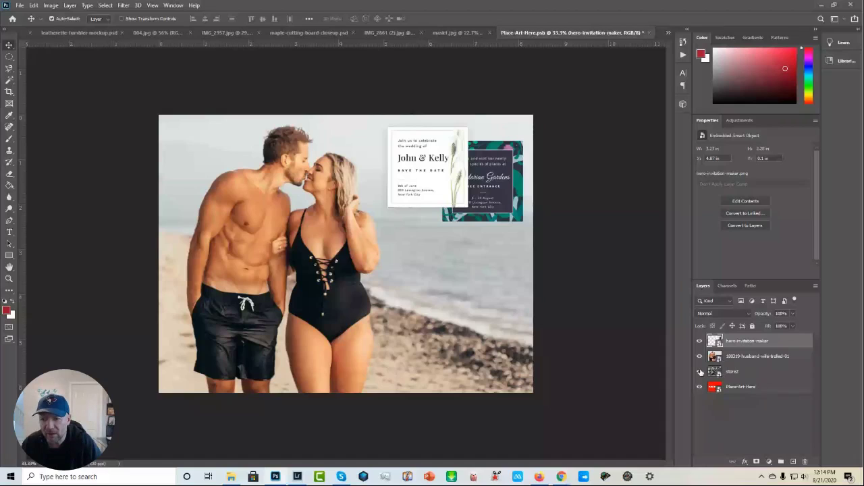
left_click(700, 345)
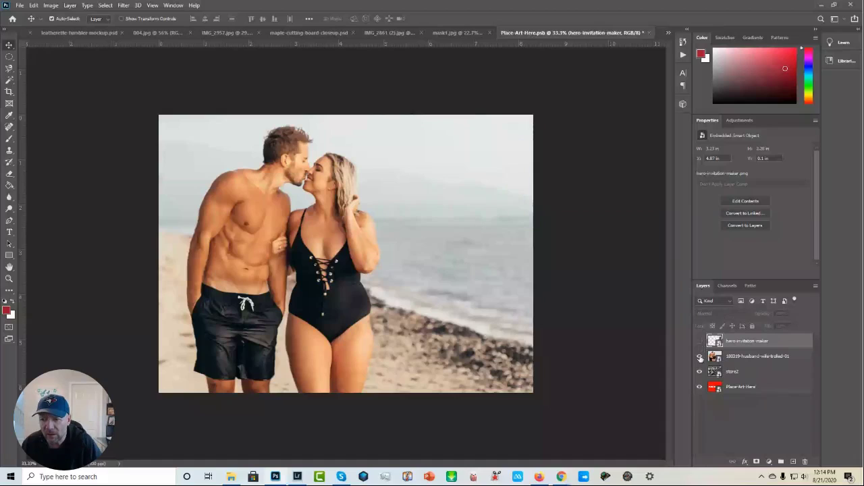
left_click(700, 357)
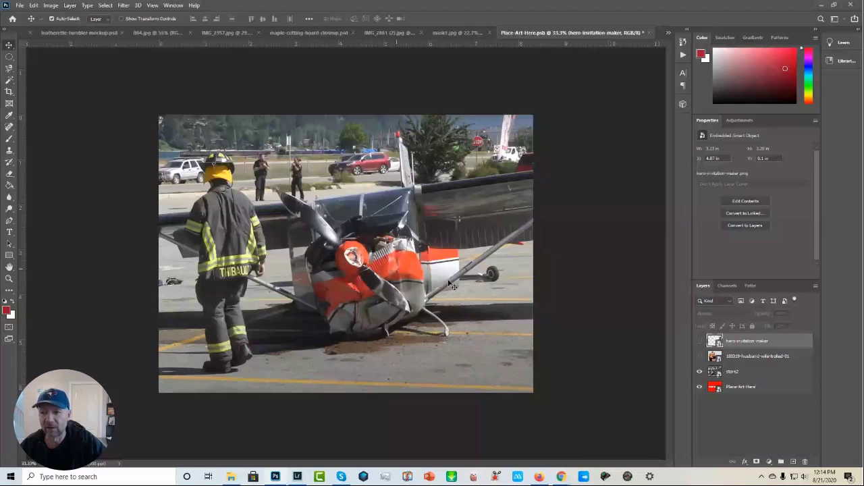
left_click(649, 33)
left_click(389, 178)
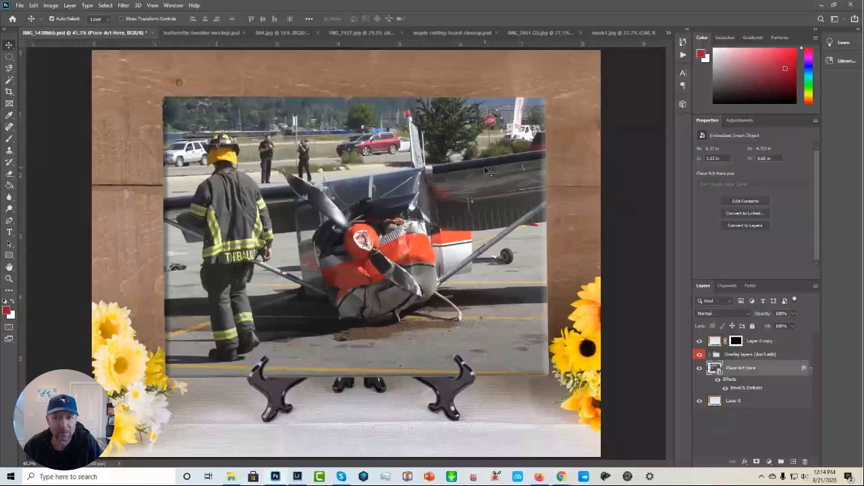
Look over the open leatherette tumbler, cutting board and mask mockups.
left_click(195, 31)
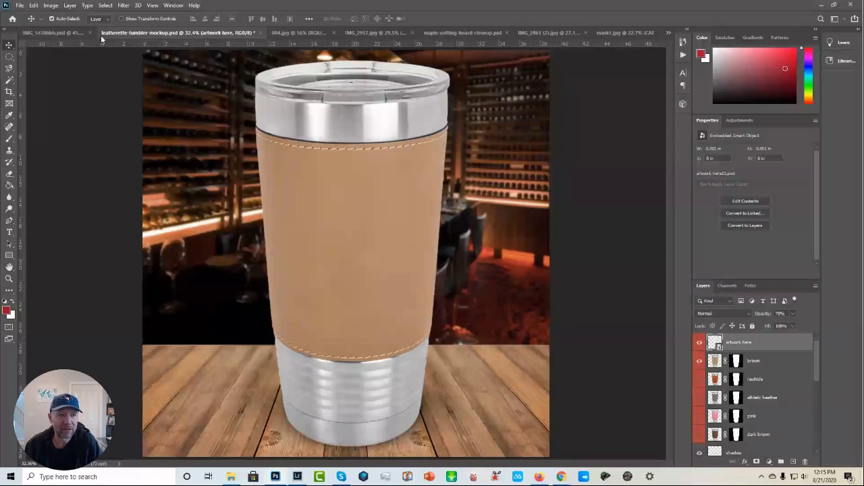
left_click(68, 32)
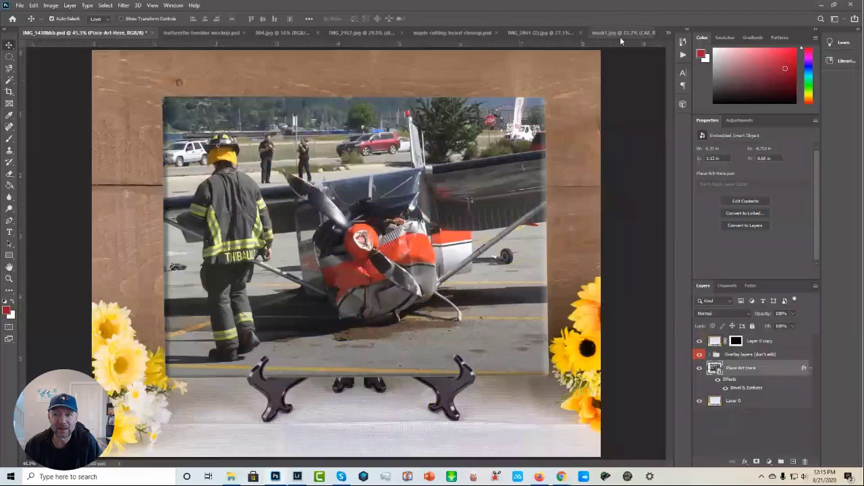
left_click(620, 36)
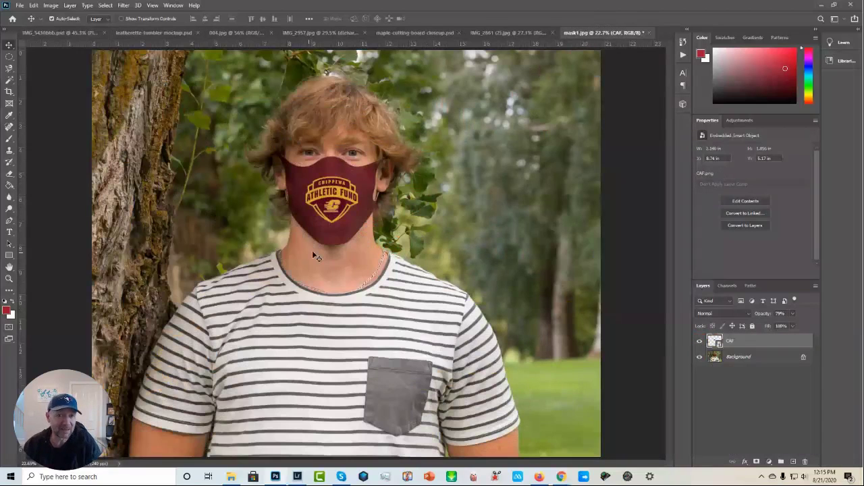
Place the design6 image as an embedded object in the leatherette-tumbler-mockup document.
left_click(150, 34)
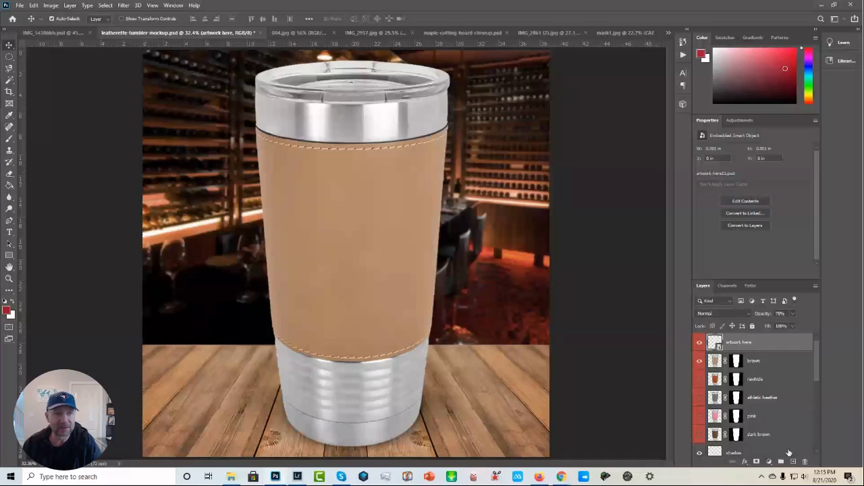
left_click(19, 5)
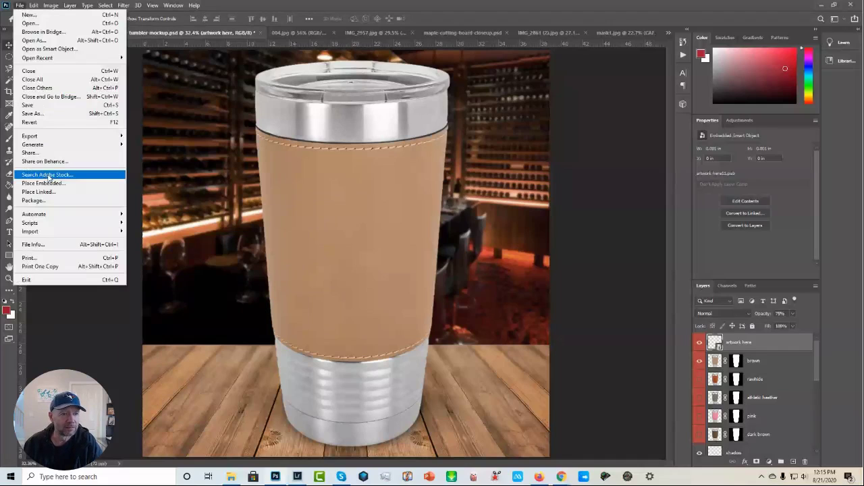
left_click(66, 183)
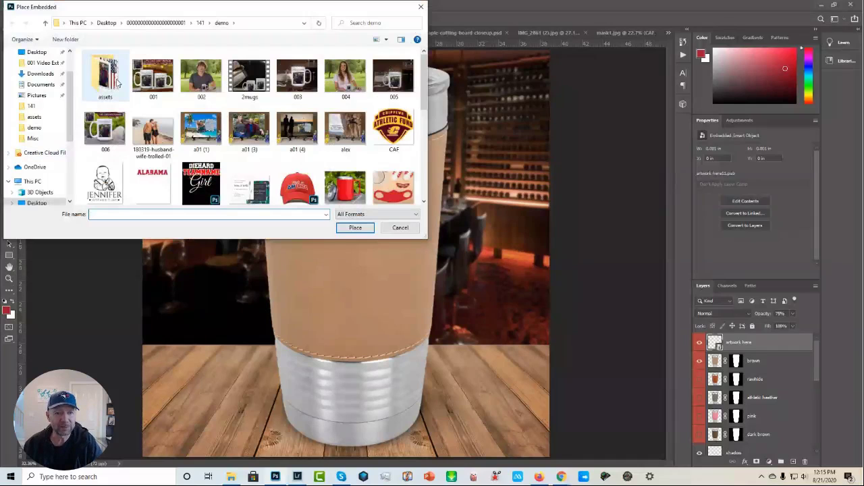
left_click(102, 196)
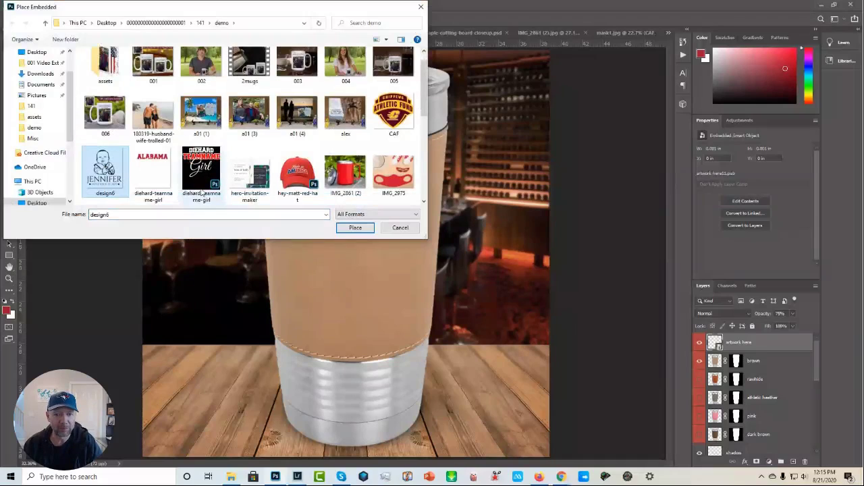
left_click(352, 227)
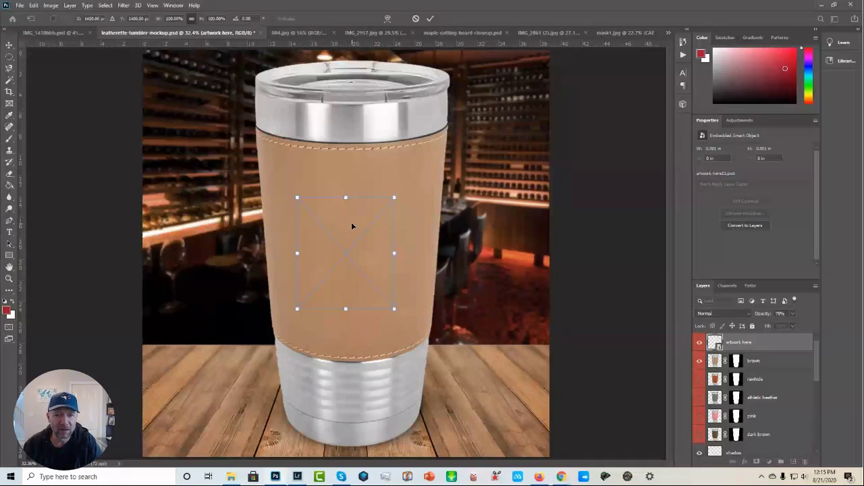
Enlarge the design6 artwork to about 151%, centre it on the tumbler's leather band and commit the placement.
left_click_drag(402, 200, 435, 165)
left_click_drag(297, 310, 279, 330)
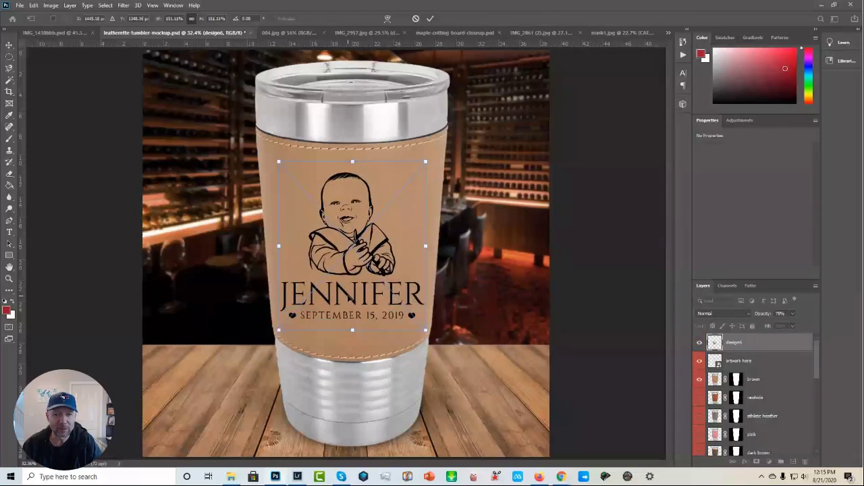
left_click_drag(349, 298, 350, 296)
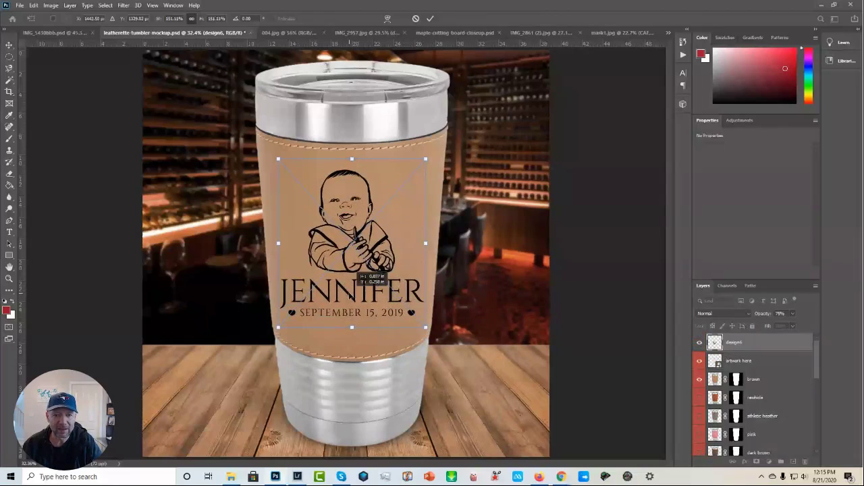
key("Return")
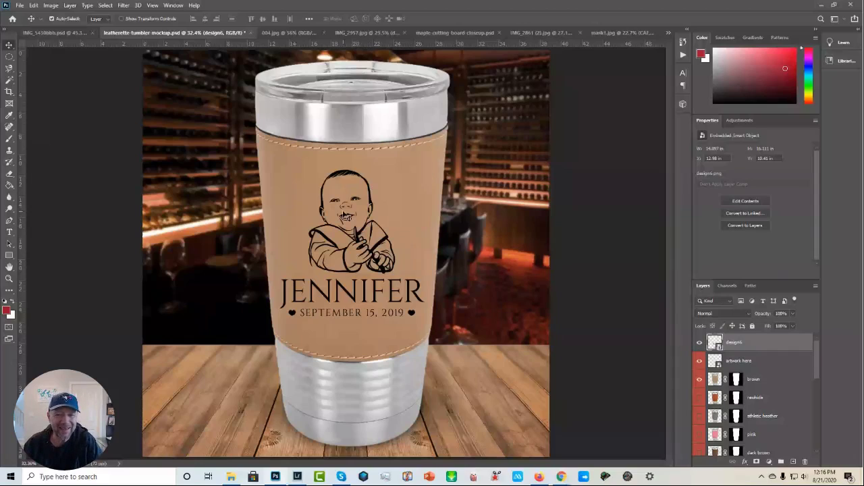
Add a Color Overlay effect to the design6 layer, keeping the default red for the overlay.
double_click(765, 344)
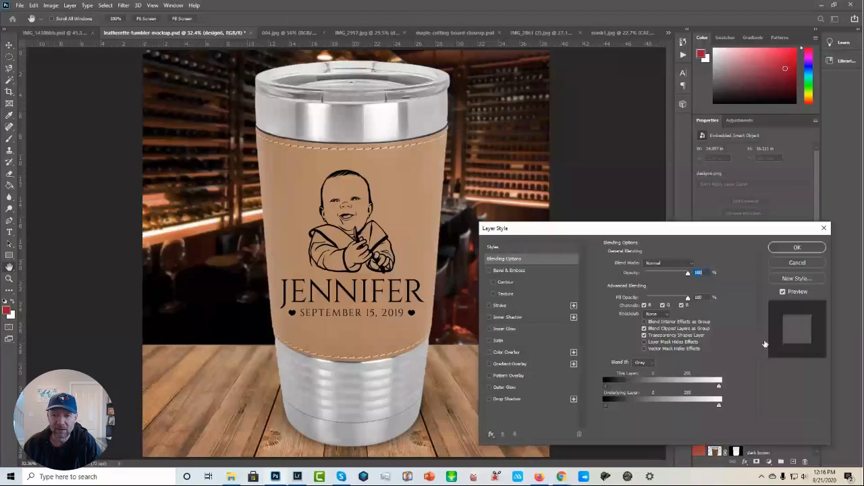
left_click(507, 352)
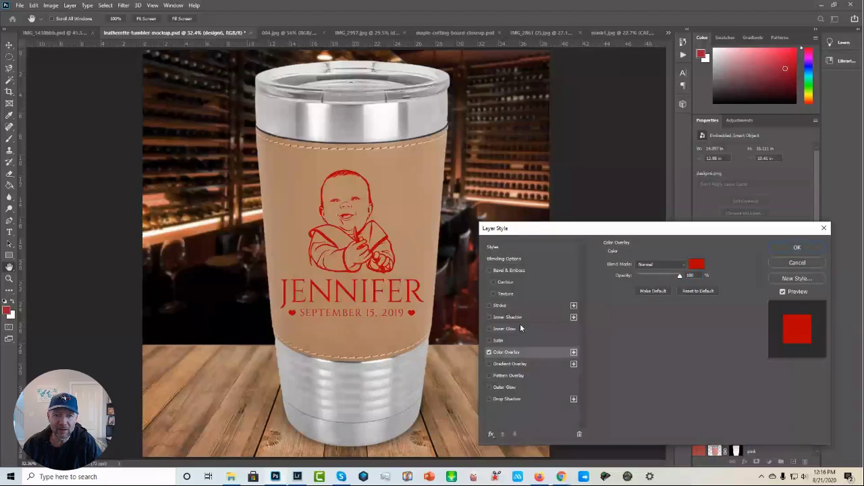
left_click(696, 264)
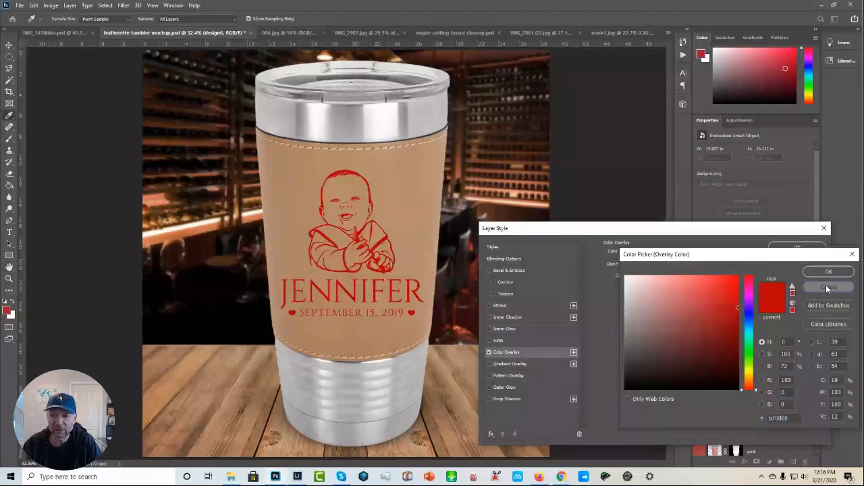
left_click(828, 271)
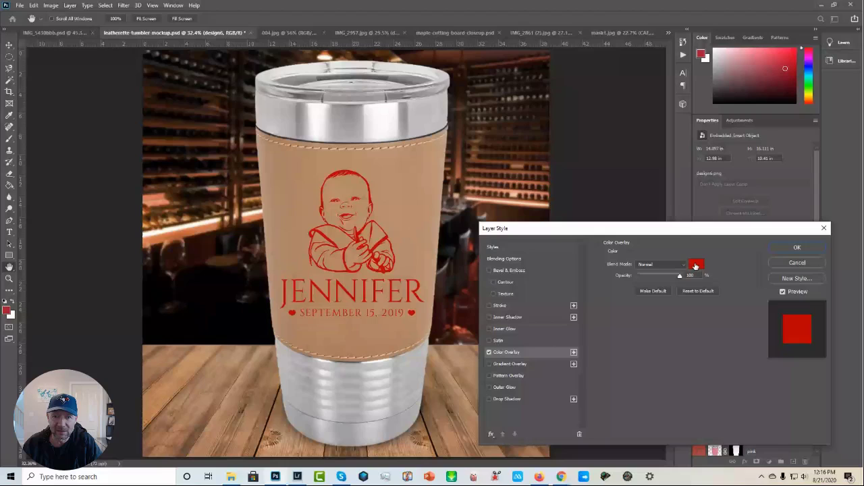
Recolor the overlay by sampling the tumbler's tan leather and darkening it to brown 6b5442, and apply the layer style.
left_click(696, 264)
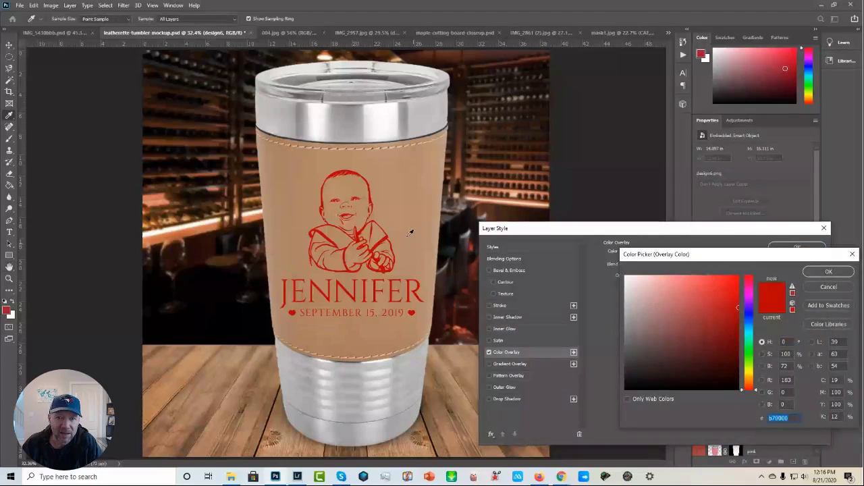
left_click(398, 154)
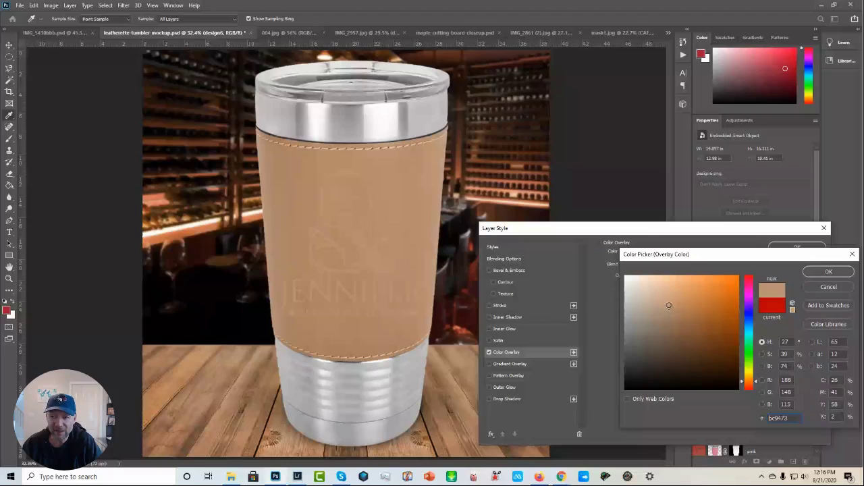
left_click(668, 306)
left_click_drag(668, 306, 668, 337)
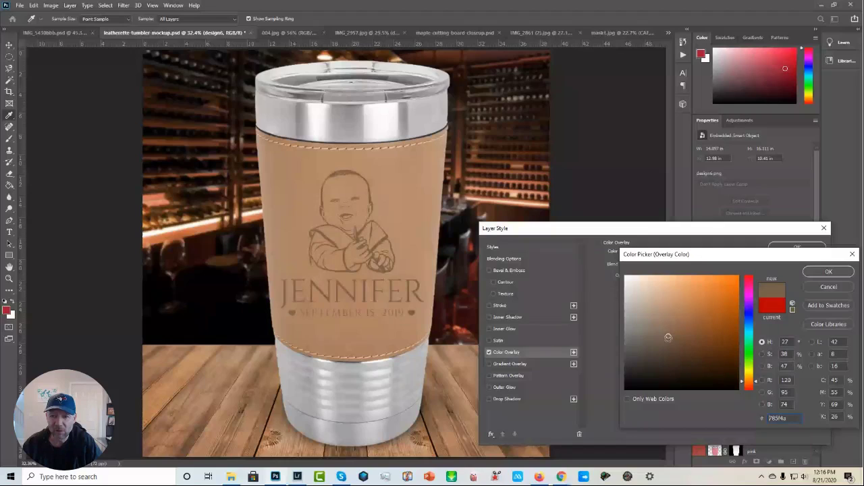
left_click(668, 338)
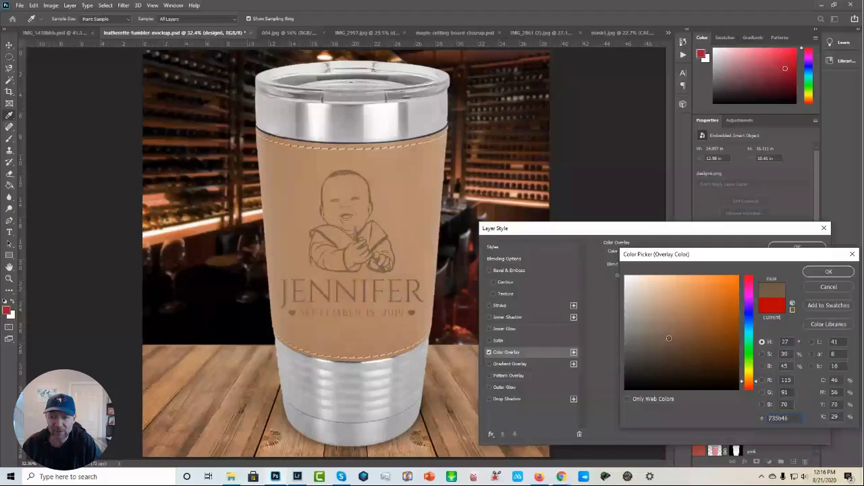
left_click_drag(668, 338, 668, 341)
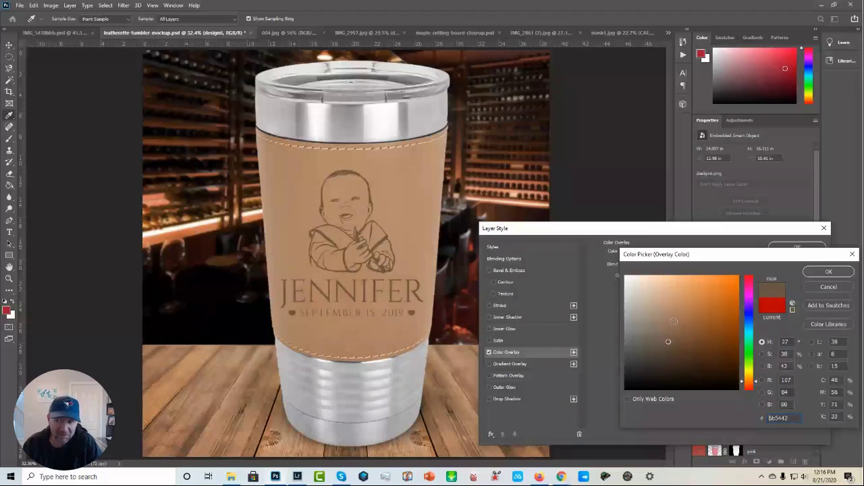
left_click(828, 273)
left_click(792, 258)
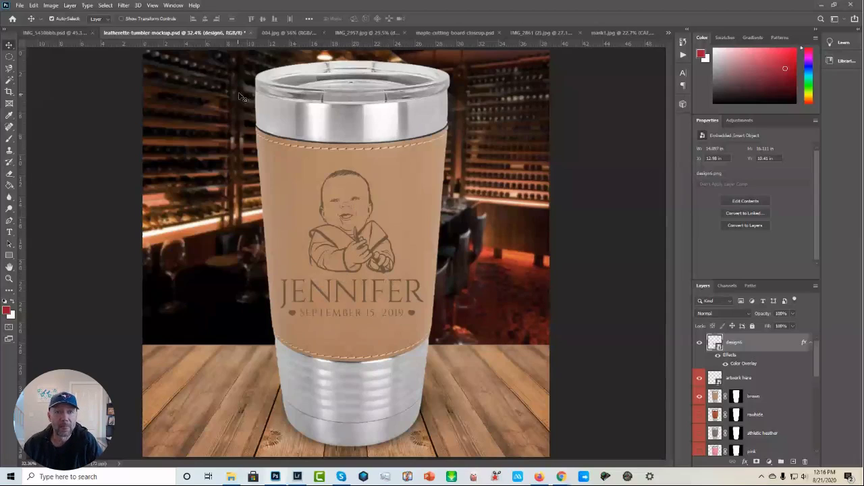
In the 004.jpg mug document, place the main image from the assets folder as an embedded object.
left_click(277, 34)
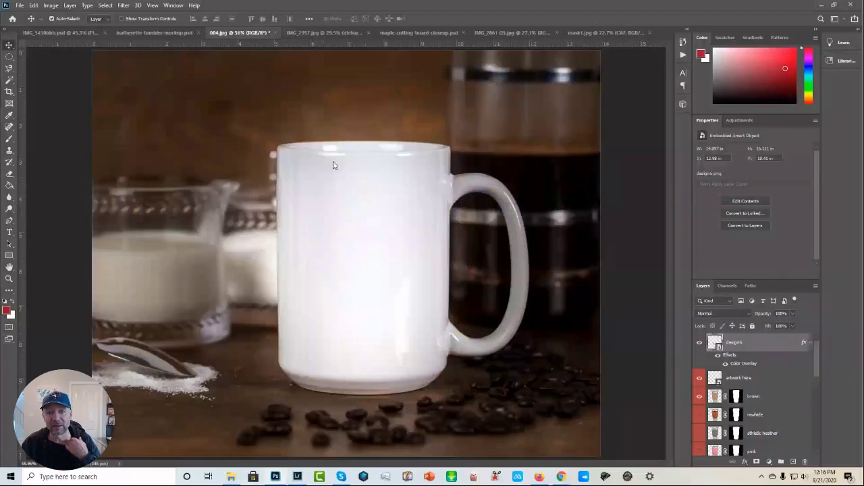
left_click(20, 6)
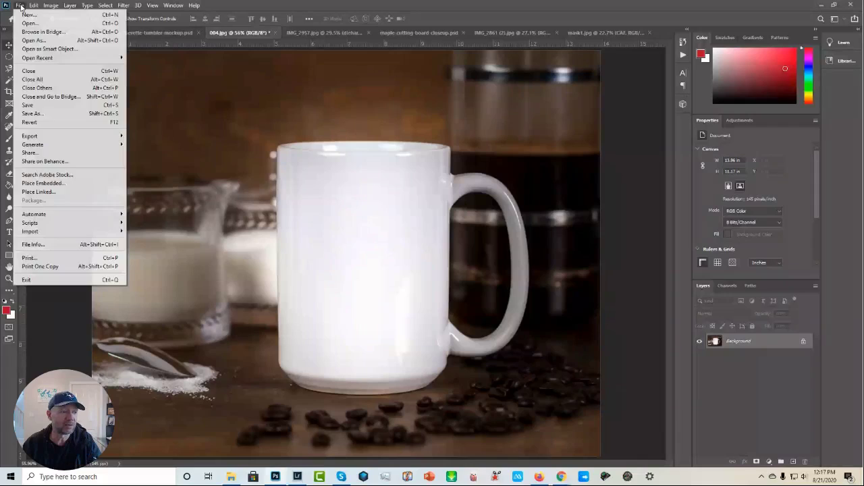
left_click(42, 183)
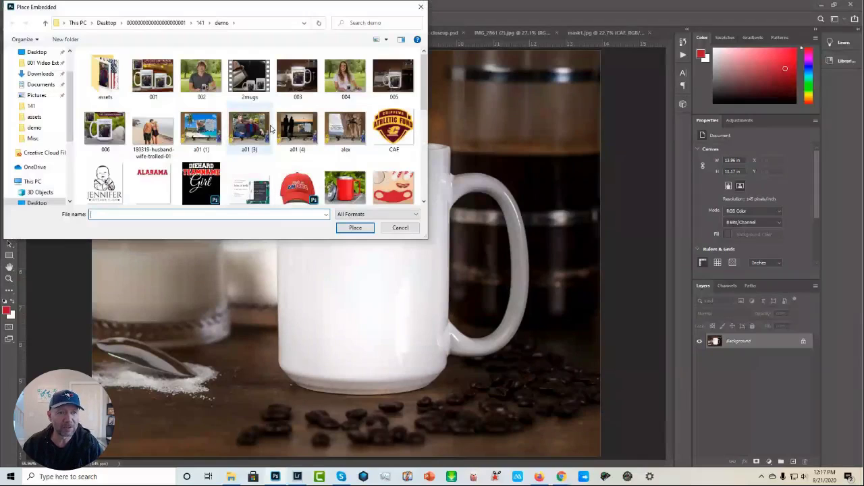
scroll(272, 128, "down", 2)
scroll(203, 122, "up", 2)
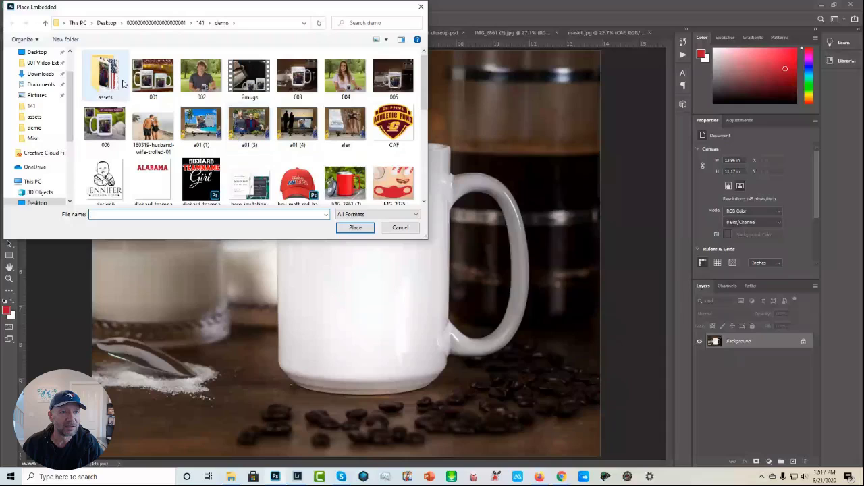
double_click(123, 82)
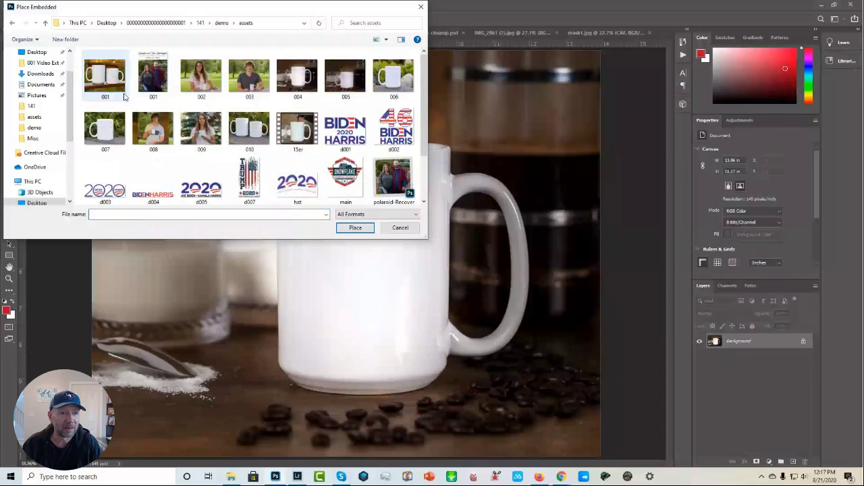
double_click(345, 177)
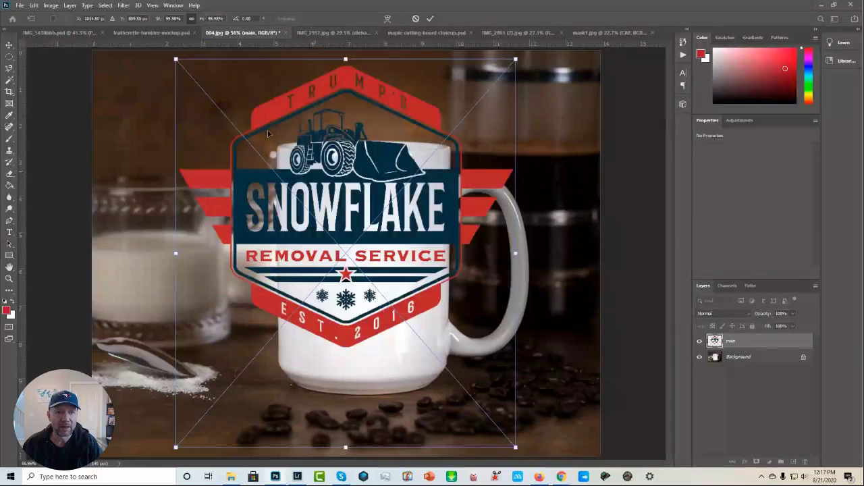
Scale the main logo to about 46%, centre it on the front of the white mug and commit the placement.
left_click_drag(175, 59, 270, 193)
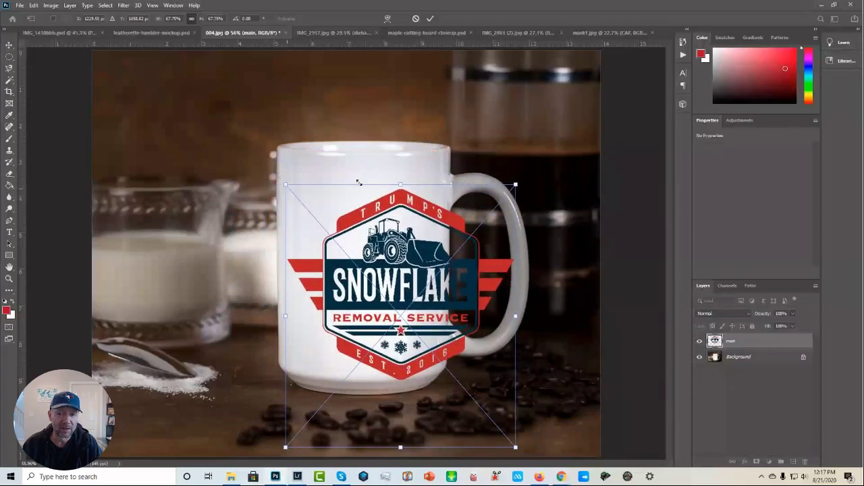
left_click_drag(515, 183, 425, 252)
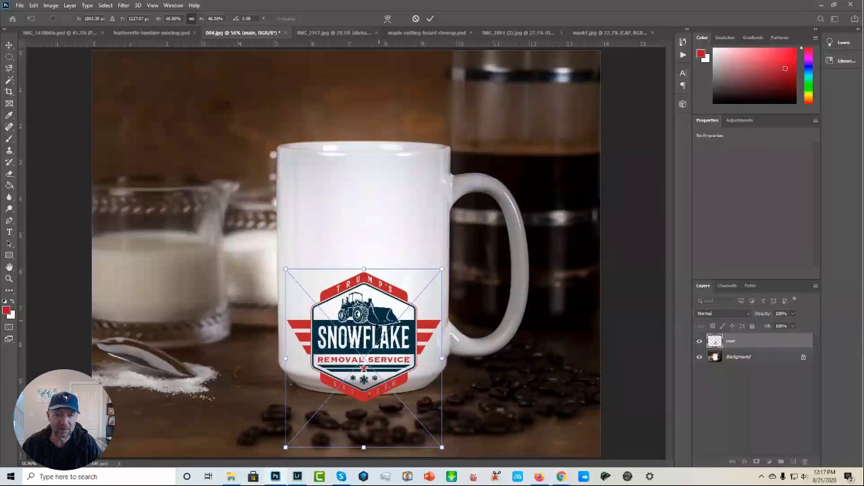
left_click_drag(372, 334, 370, 261)
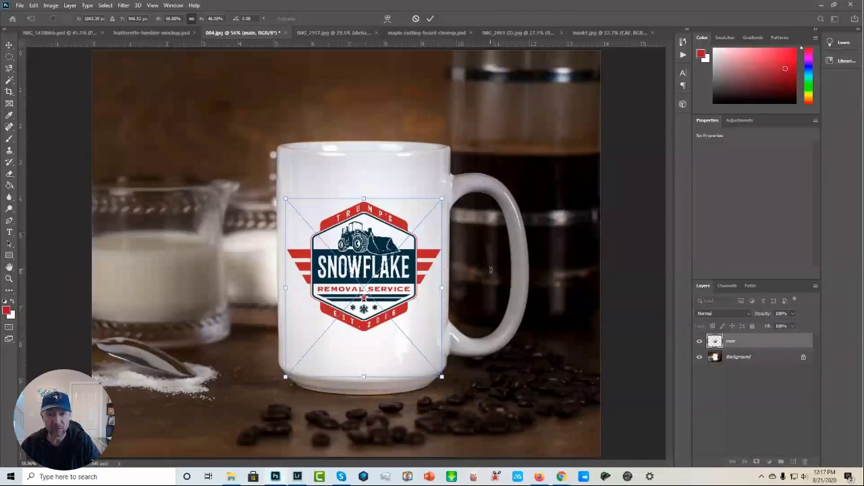
key("Return")
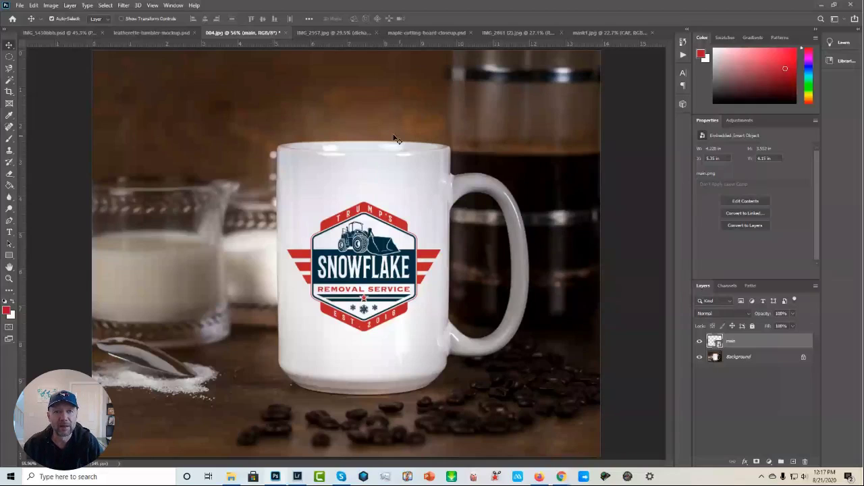
Look over the IMG_2957 mask mockup and switch to the maple-cutting-board-closeup document.
left_click(319, 34)
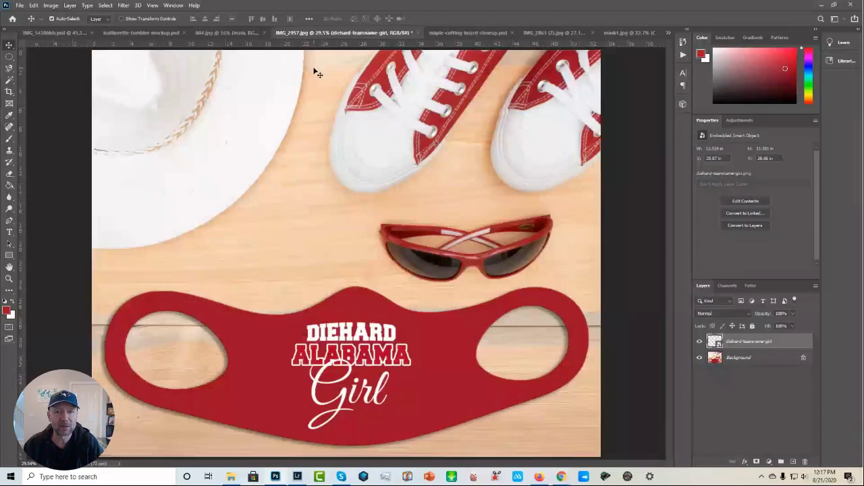
left_click(462, 34)
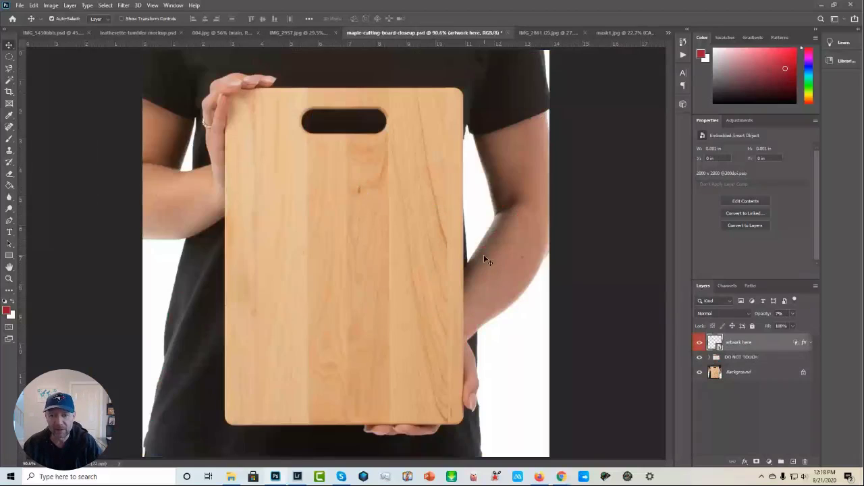
double_click(715, 342)
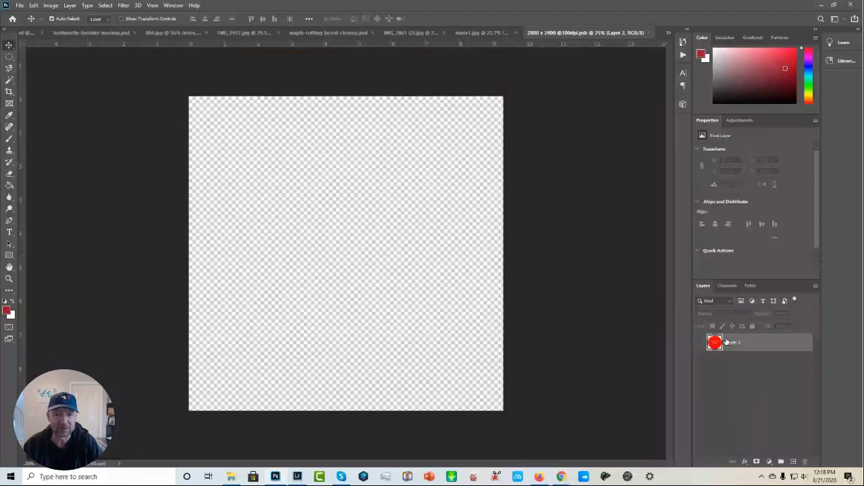
left_click(21, 5)
left_click(29, 183)
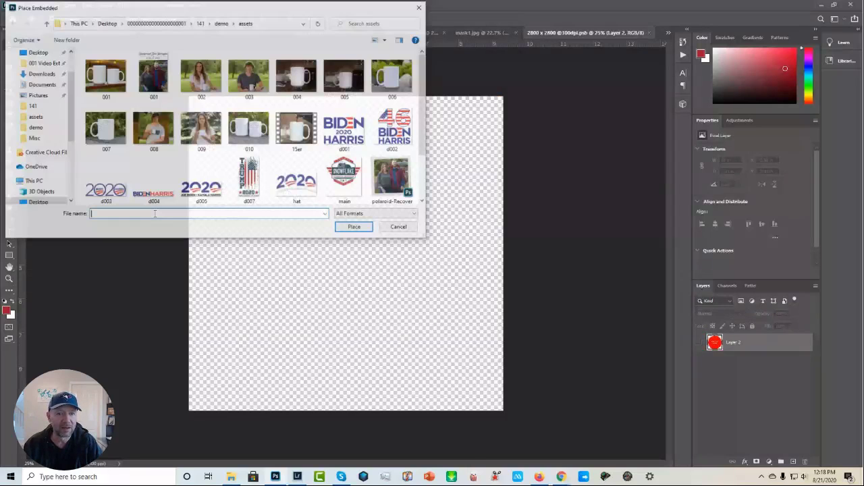
scroll(302, 159, "down", 1)
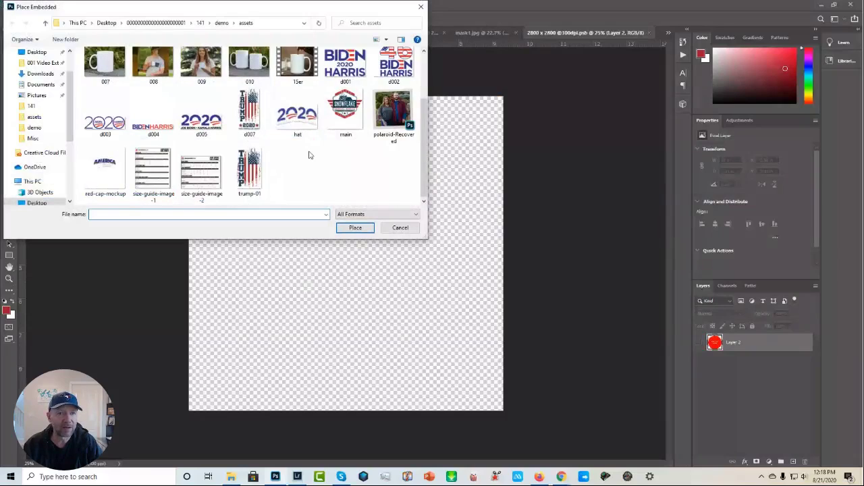
scroll(309, 155, "up", 2)
left_click(222, 22)
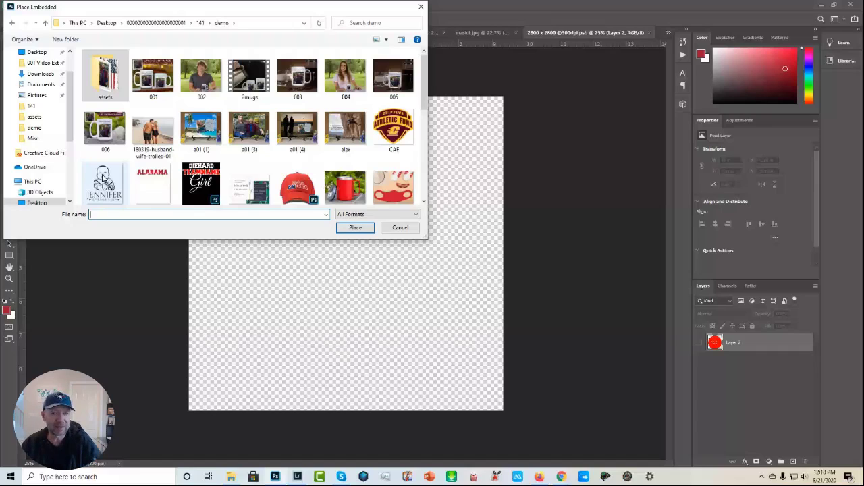
left_click(401, 229)
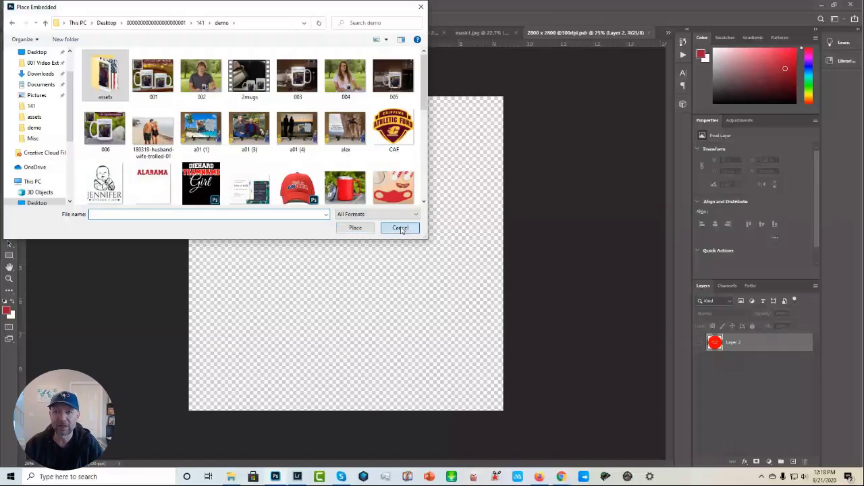
left_click(649, 32)
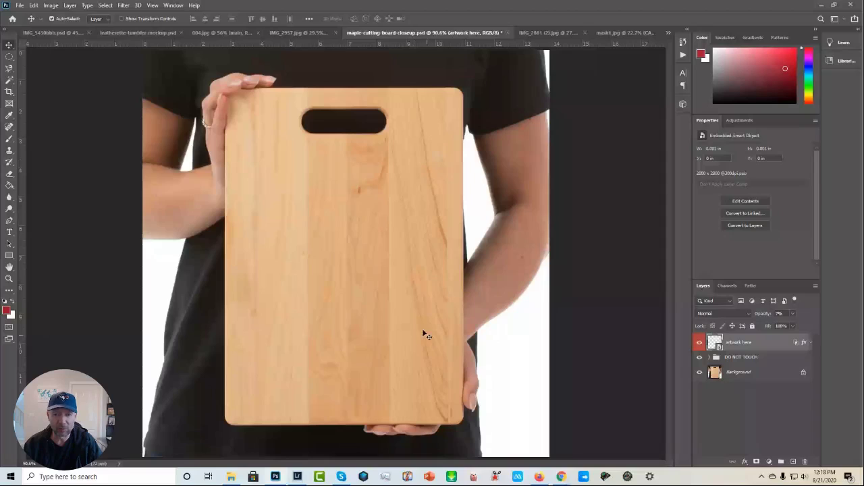
Add a new layer above the artwork here layer and place the design6 image from the demo folder as an embedded object.
left_click(793, 461)
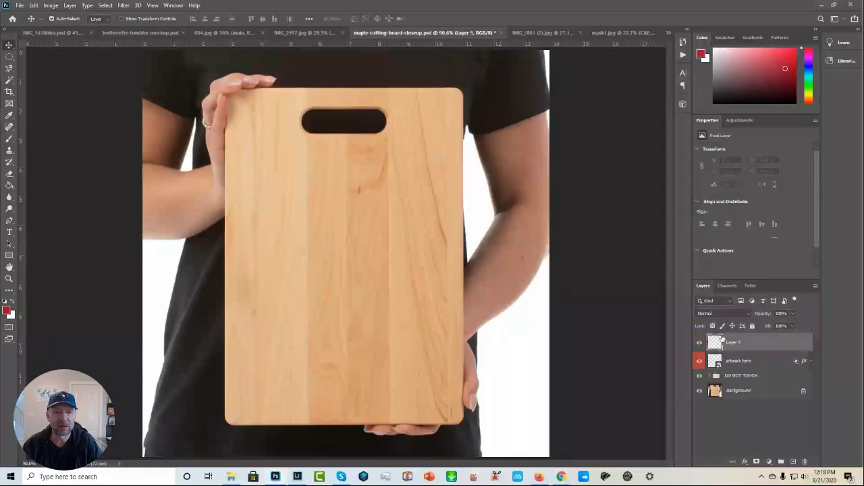
left_click(19, 5)
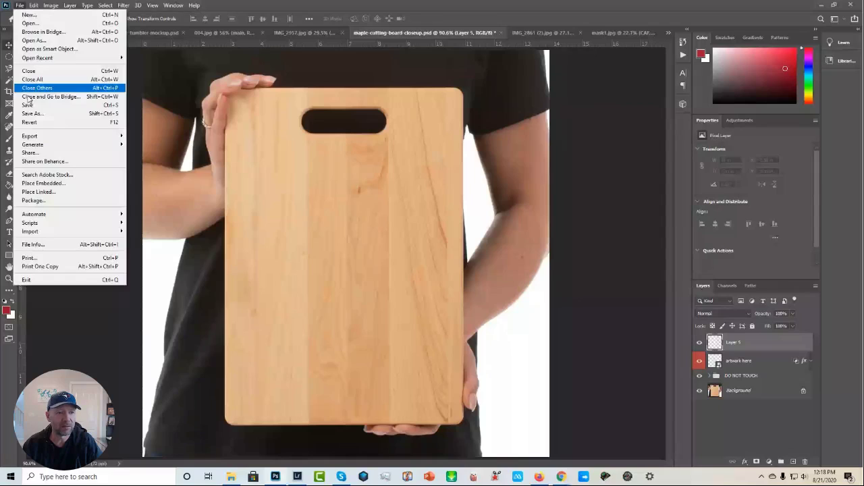
left_click(29, 184)
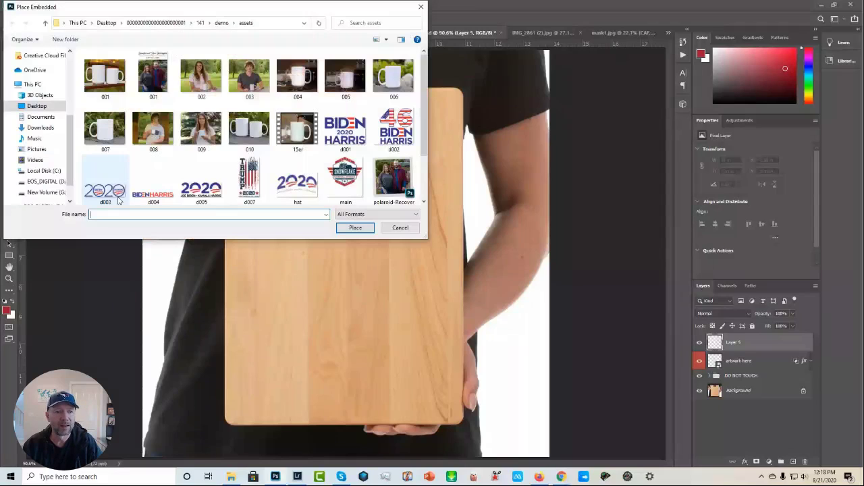
left_click(220, 26)
left_click(105, 186)
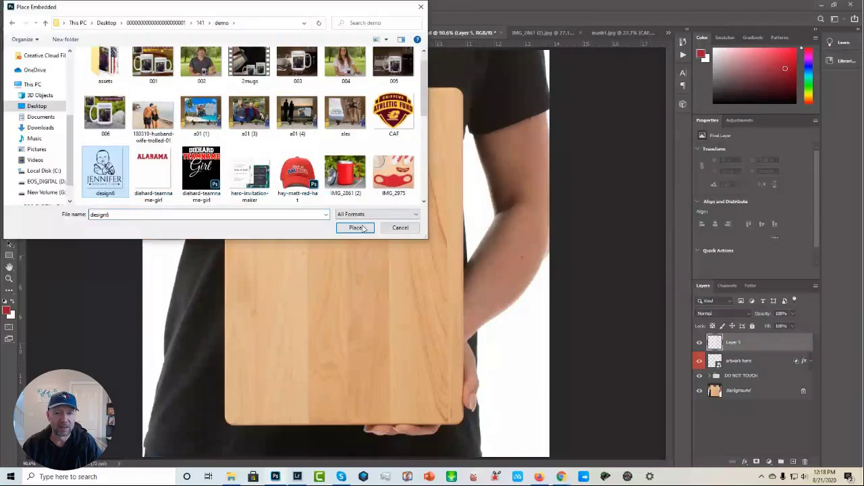
left_click(356, 227)
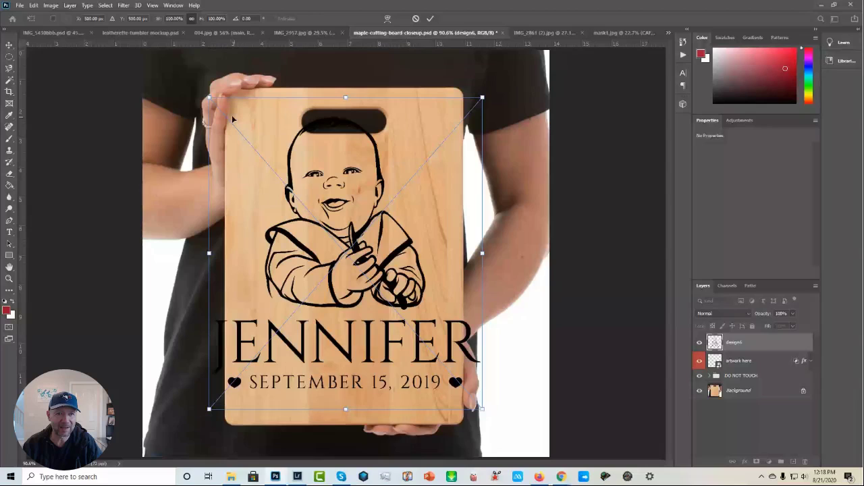
Scale the design6 artwork to about 80%, centre it on the cutting board below the handle and commit the placement.
left_click_drag(208, 97, 248, 172)
left_click_drag(347, 267, 318, 259)
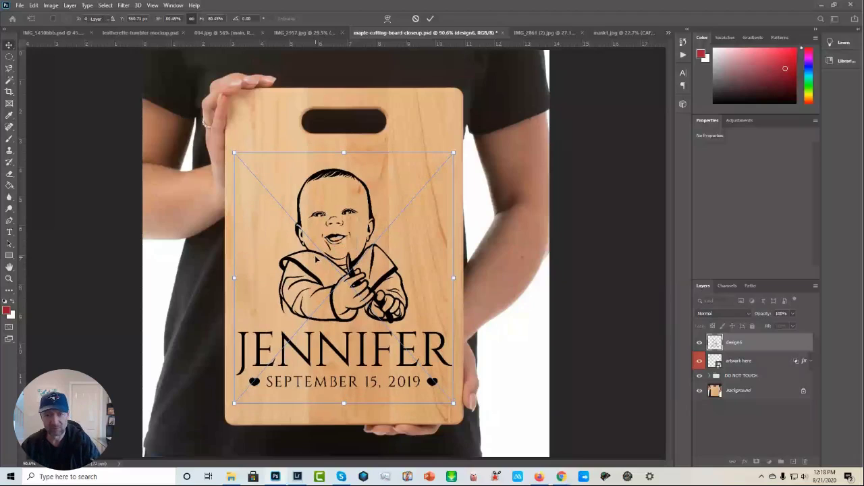
key("Return")
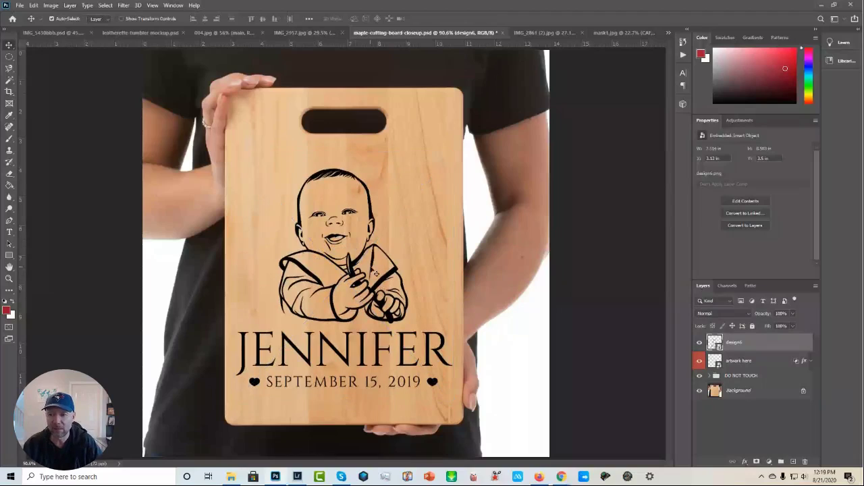
Apply a Color Overlay to the design6 layer, sampling the board's wood tone and darkening it to brown 82593a.
double_click(761, 344)
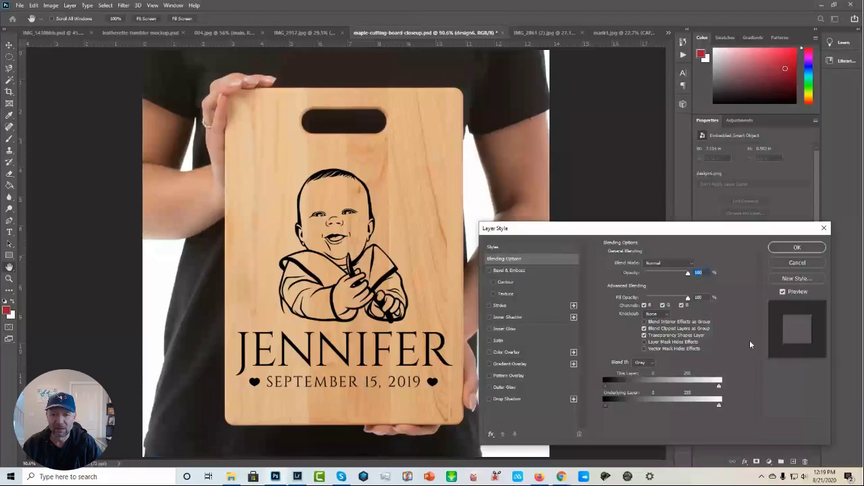
left_click(513, 352)
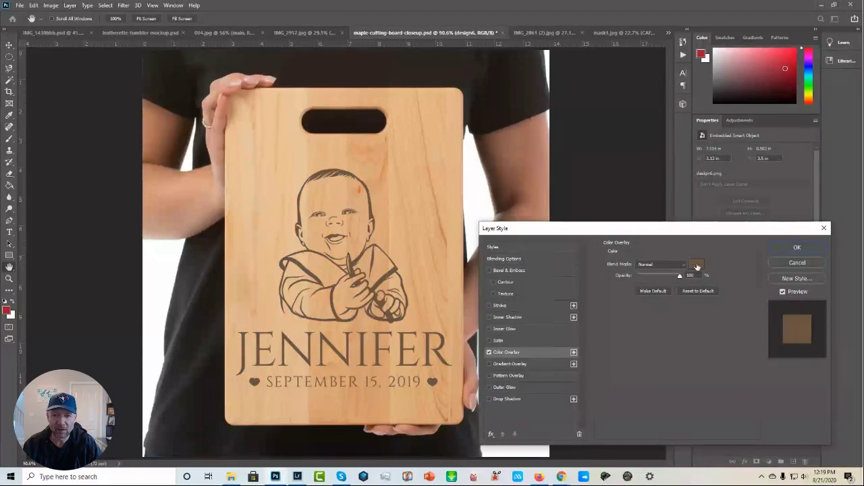
left_click(696, 265)
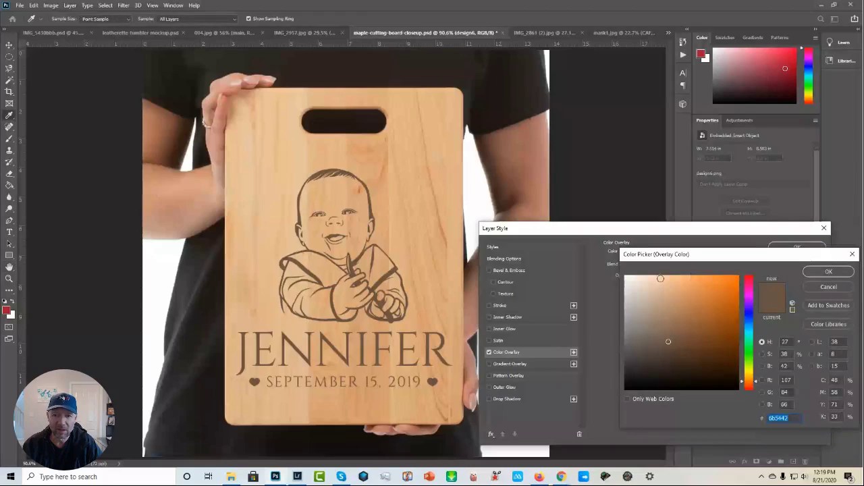
left_click(449, 237)
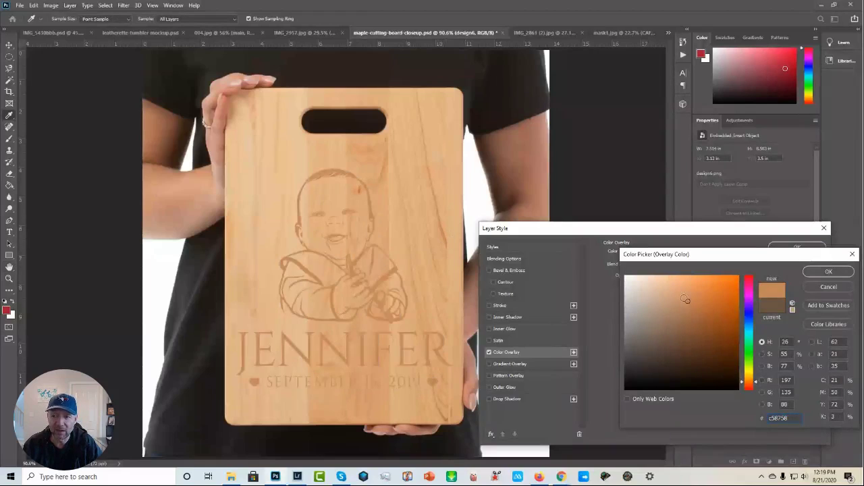
left_click(687, 302)
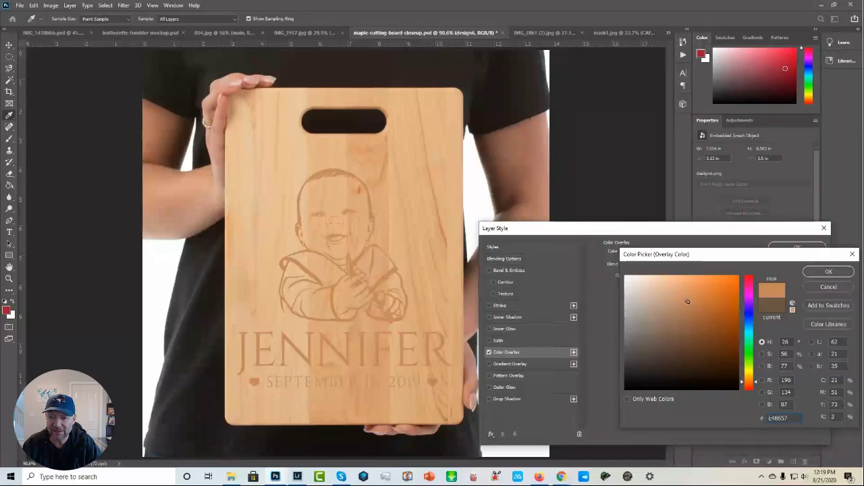
left_click(688, 303)
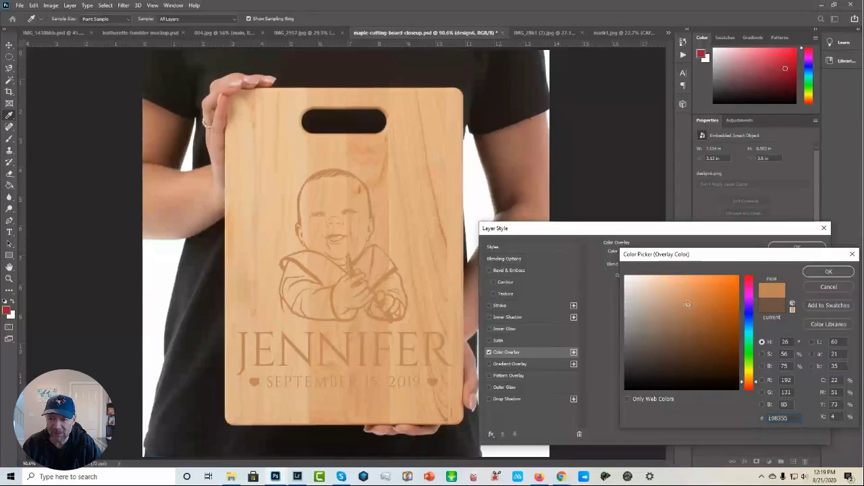
left_click_drag(687, 304, 688, 331)
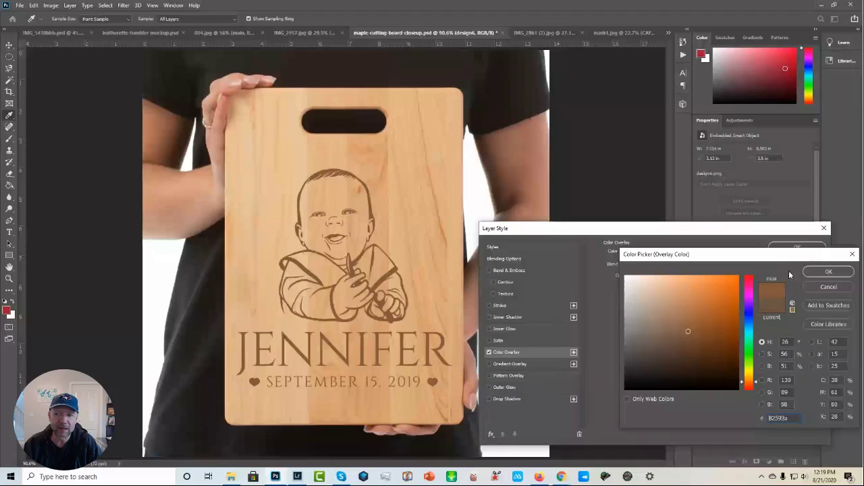
left_click(828, 272)
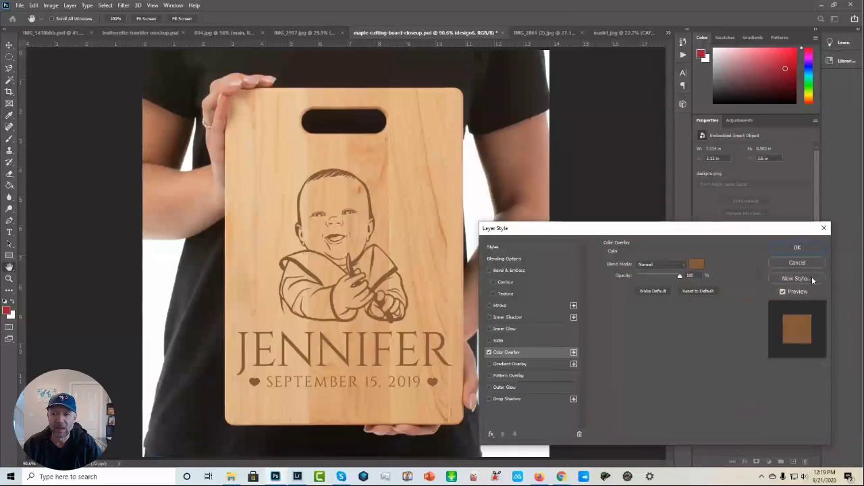
left_click(787, 247)
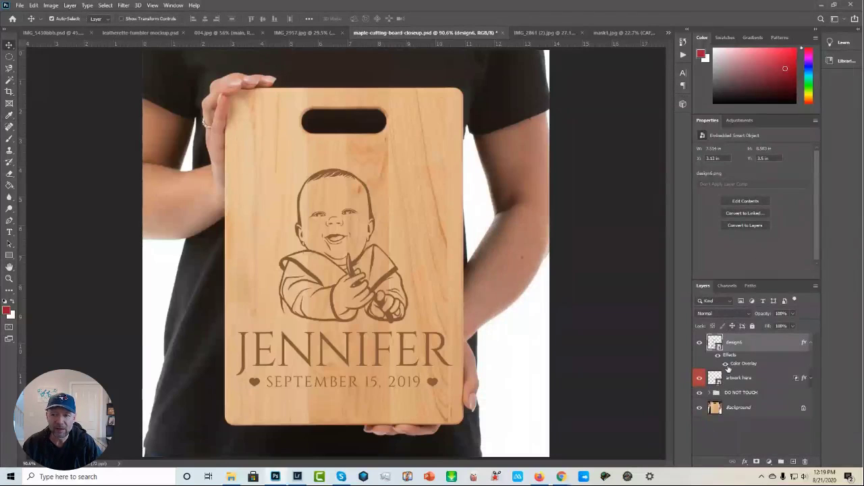
Compare the cutting board design with and without its Color Overlay, leaving the overlay on.
left_click(727, 364)
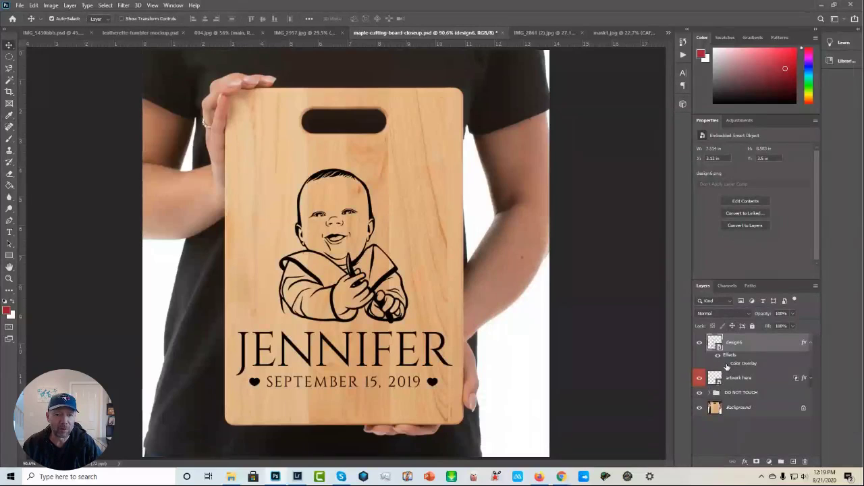
left_click(727, 364)
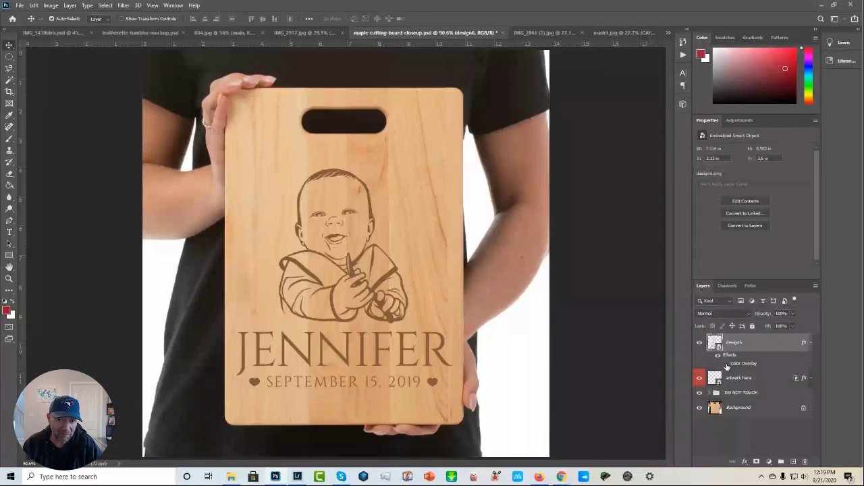
left_click(727, 365)
left_click(726, 365)
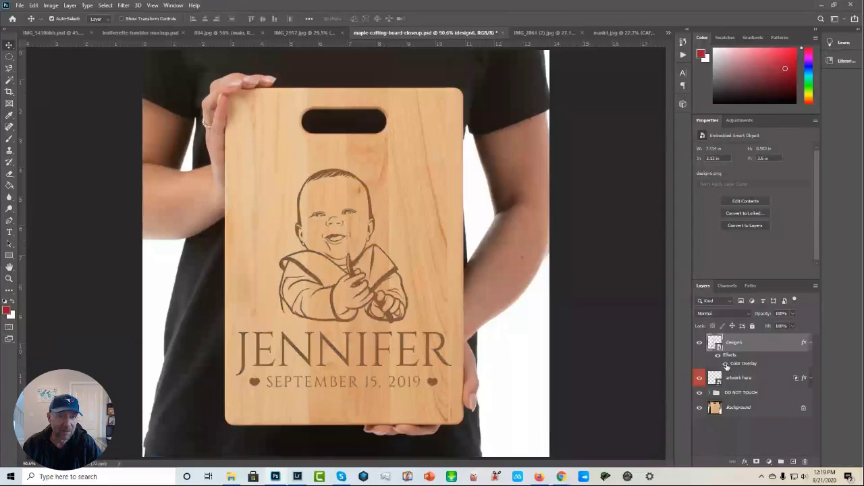
Switch to the IMG_5430bbb mockup and compare the photo with and without Bevel & Emboss, leaving the effect on.
left_click(57, 31)
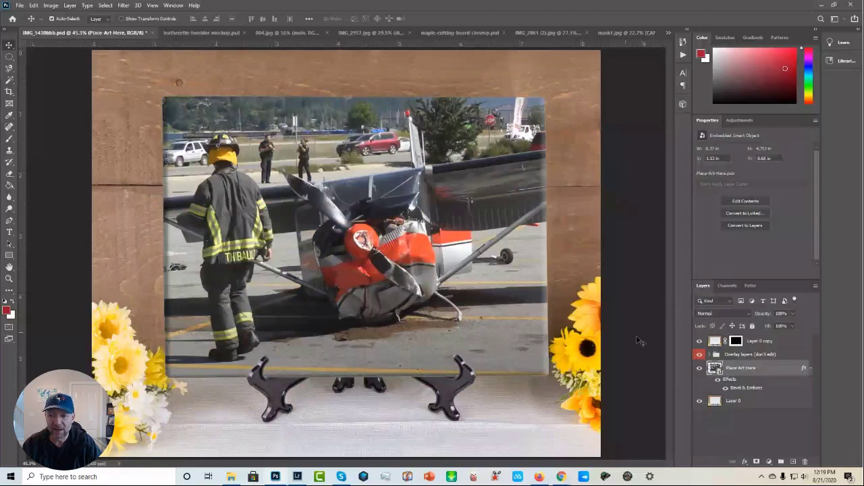
left_click(726, 390)
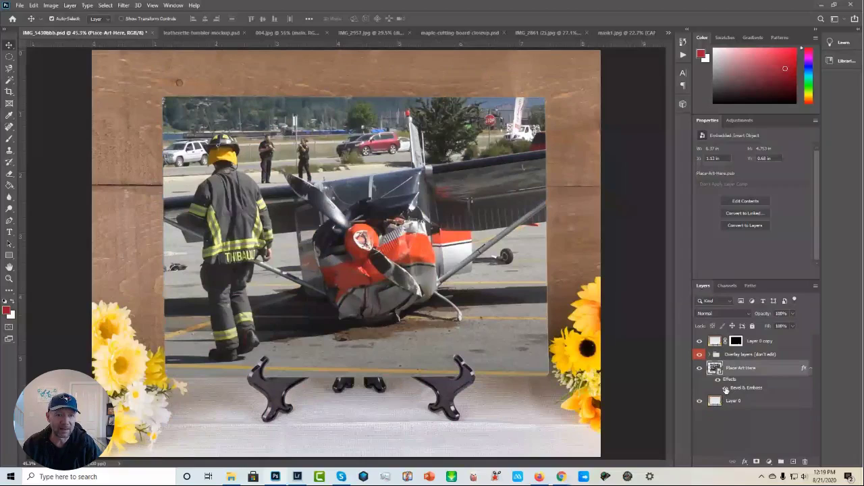
left_click(726, 389)
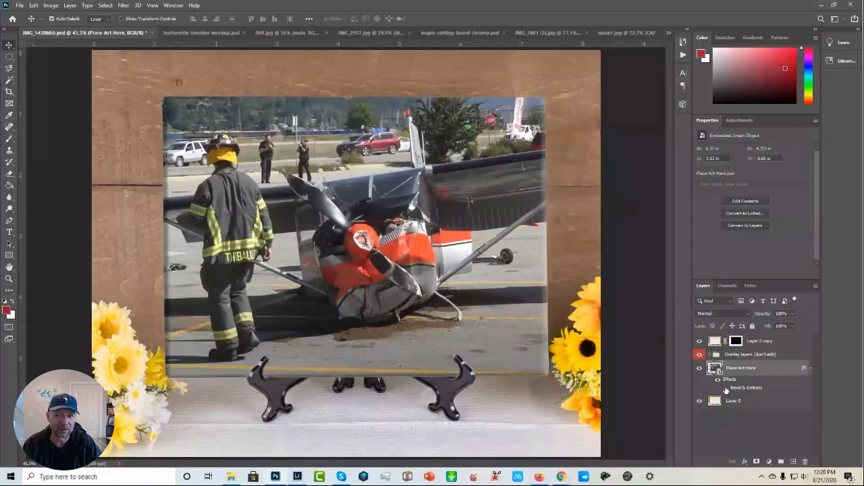
left_click(726, 390)
left_click(726, 389)
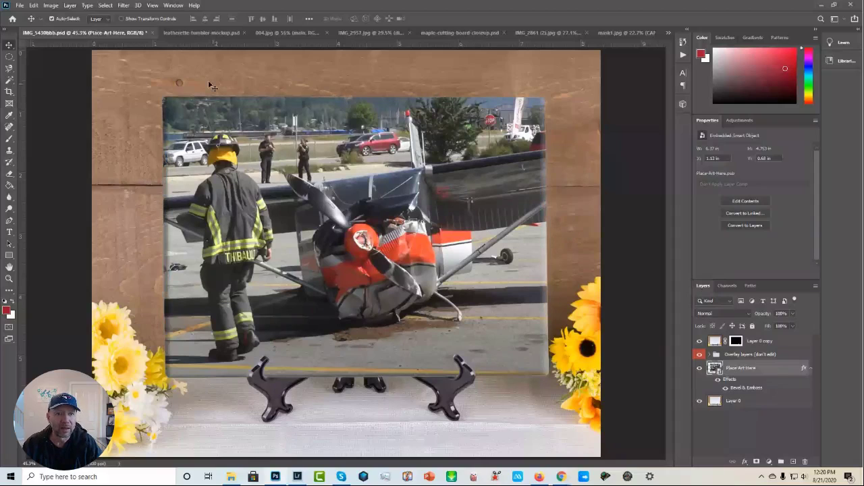
Review the 004 mug, IMG_2957, cutting board and mask1 mockups, toggling the cutting board's Color Overlay off and back on.
left_click(281, 32)
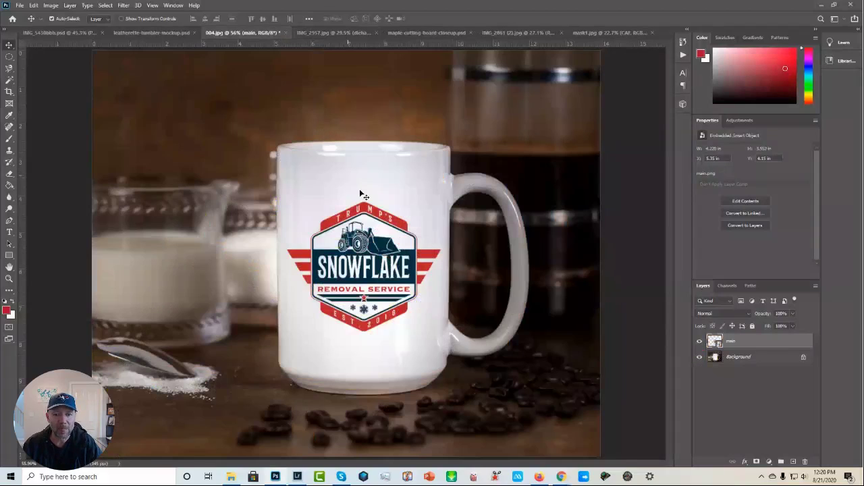
left_click(336, 31)
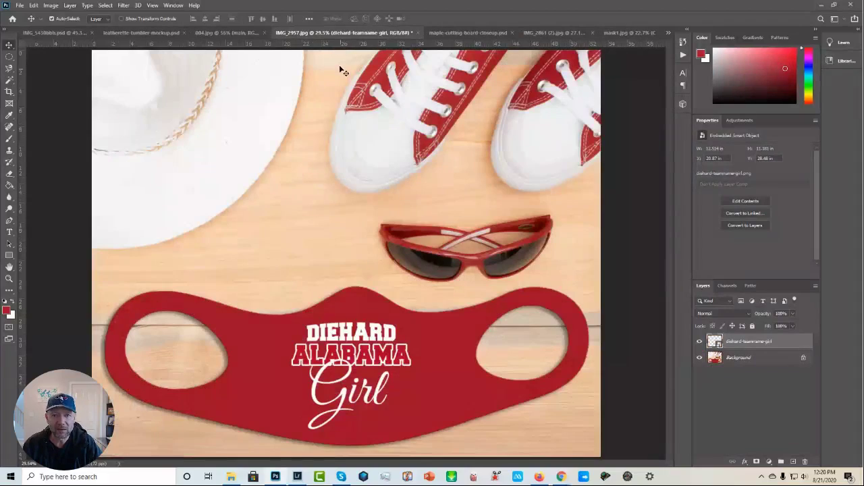
left_click(443, 31)
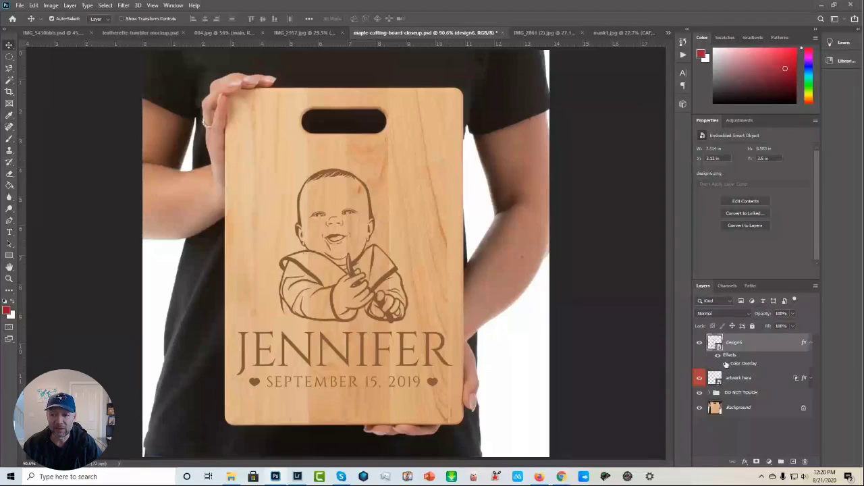
left_click(725, 363)
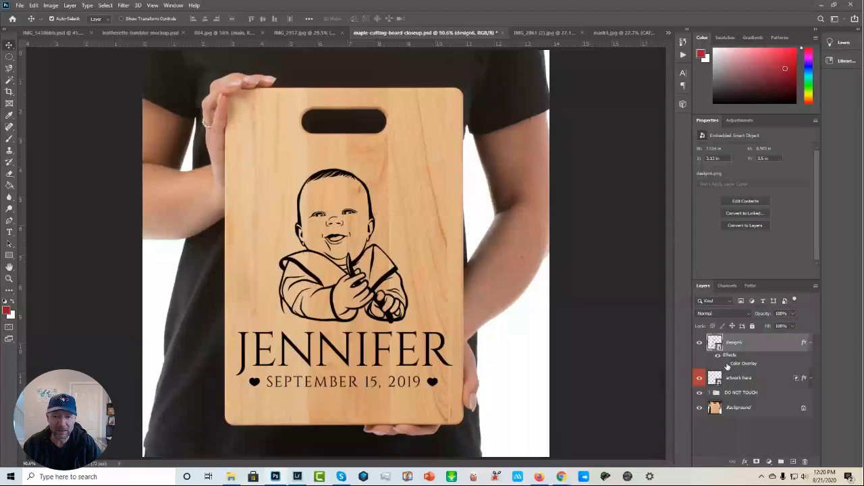
left_click(725, 364)
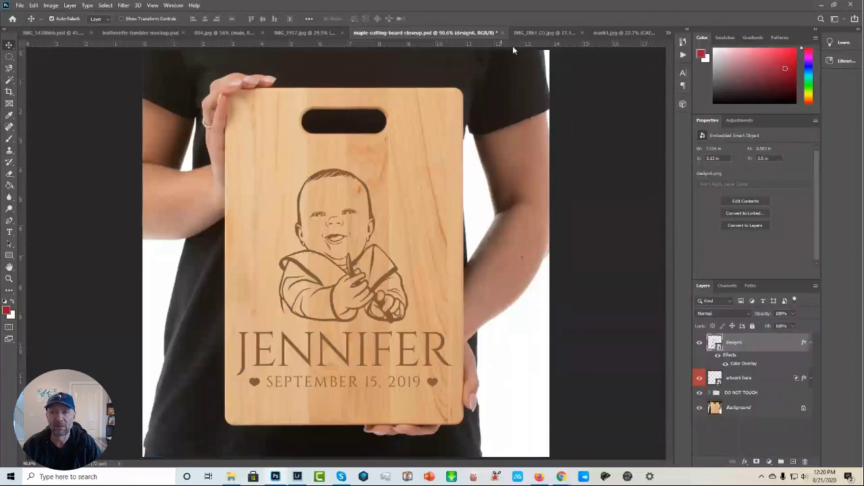
left_click(606, 31)
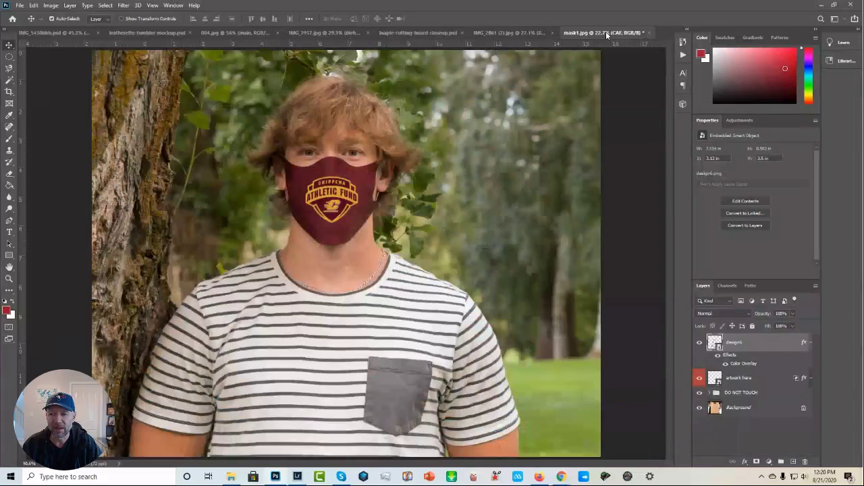
Place the SNOWFLAKE-onlight2 logo from the demo folder as an embedded object in the IMG_2861 (2) red mug mockup.
left_click(518, 32)
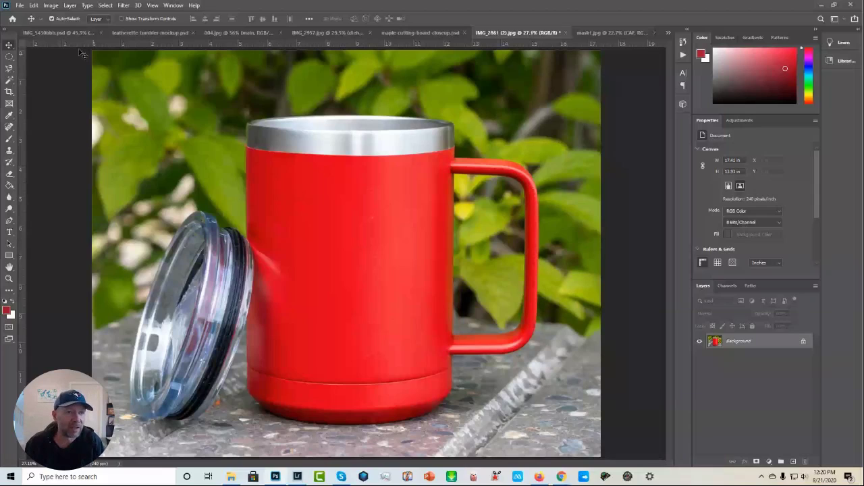
left_click(20, 8)
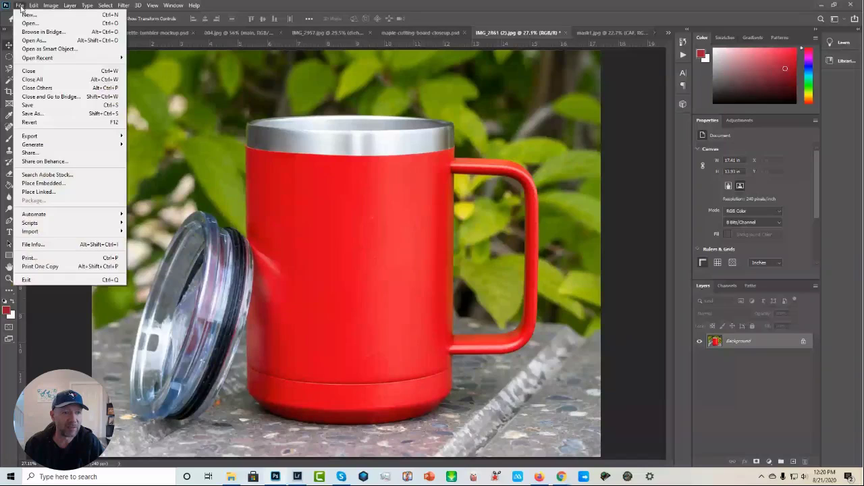
left_click(42, 183)
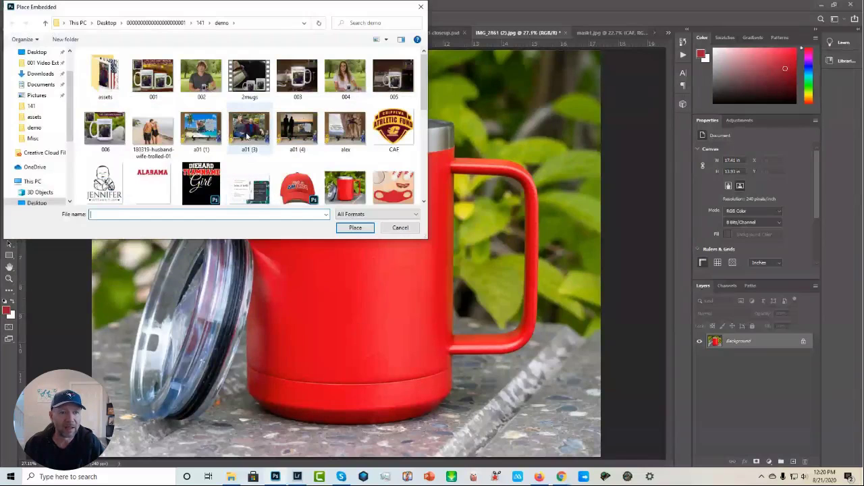
scroll(250, 131, "down", 5)
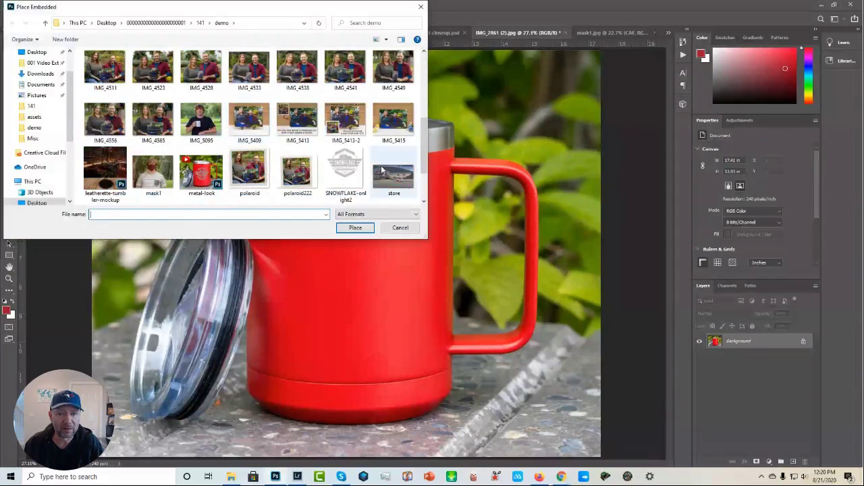
left_click(345, 174)
left_click(349, 231)
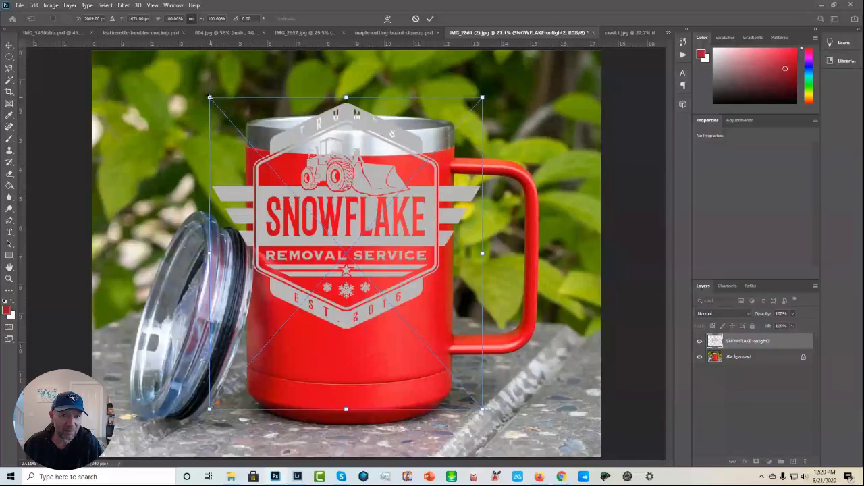
Scale the SNOWFLAKE-onlight2 logo to about 65%, centre it on the red mug's body and commit the placement.
left_click_drag(210, 98, 230, 122)
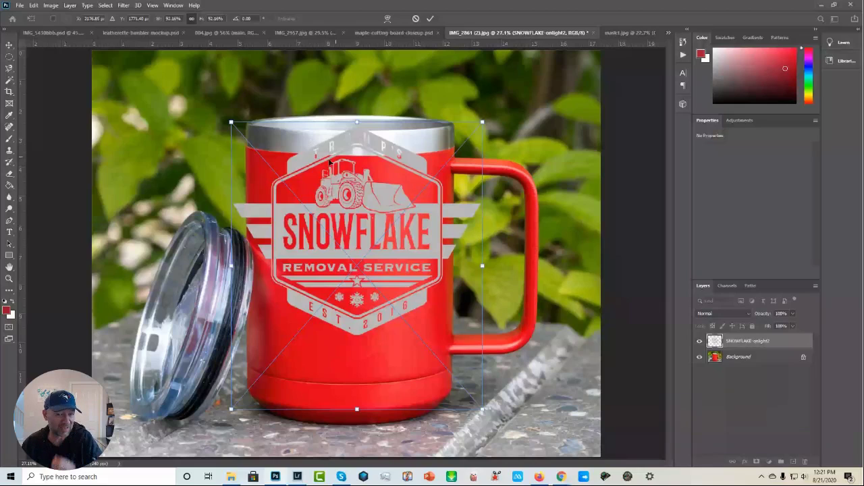
left_click_drag(222, 121, 254, 157)
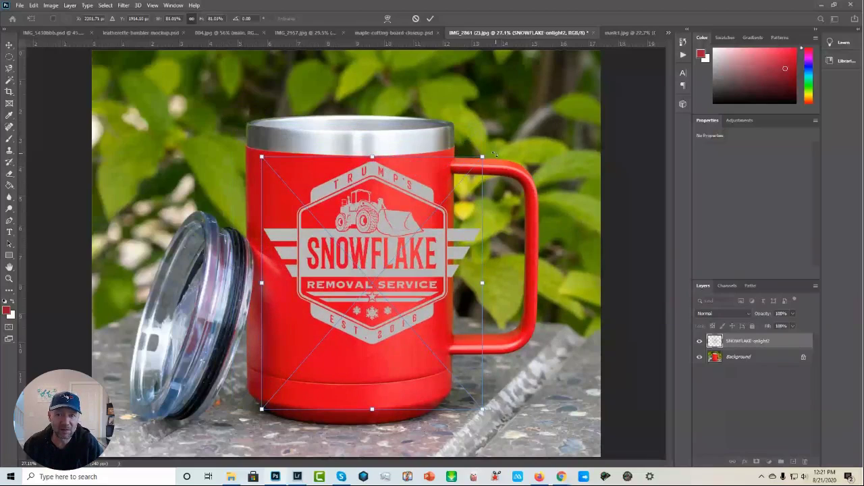
left_click_drag(482, 157, 425, 197)
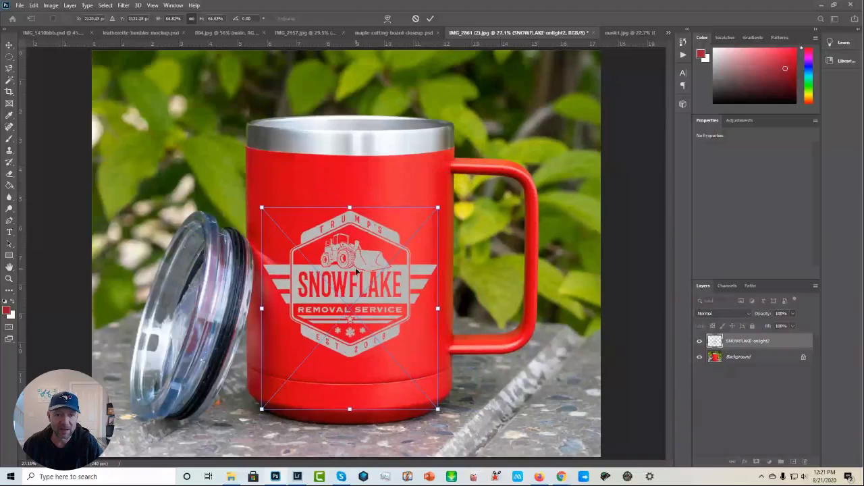
left_click_drag(356, 270, 355, 258)
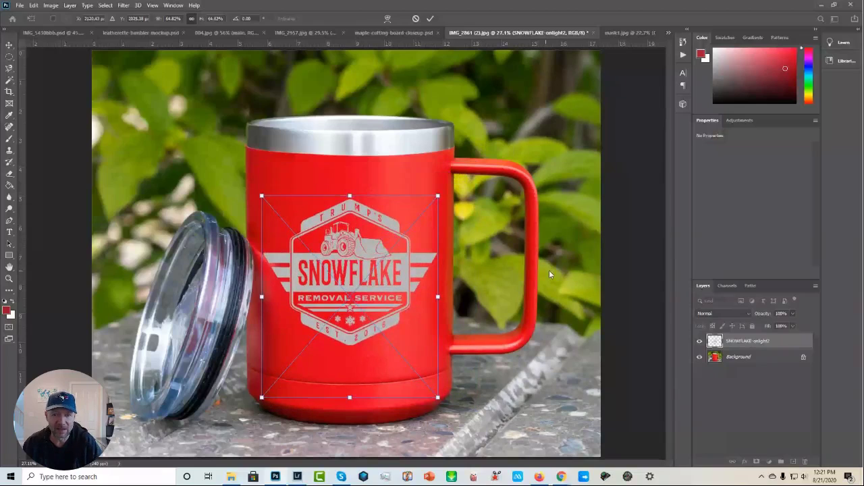
key("Left")
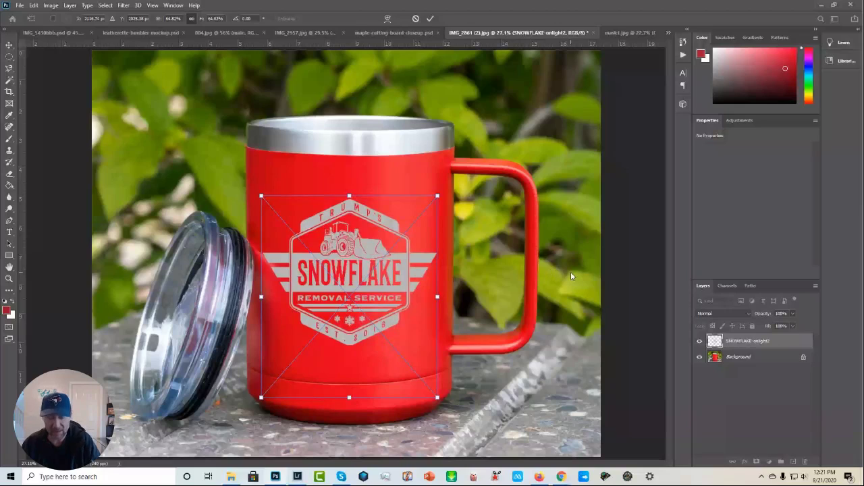
key("Return")
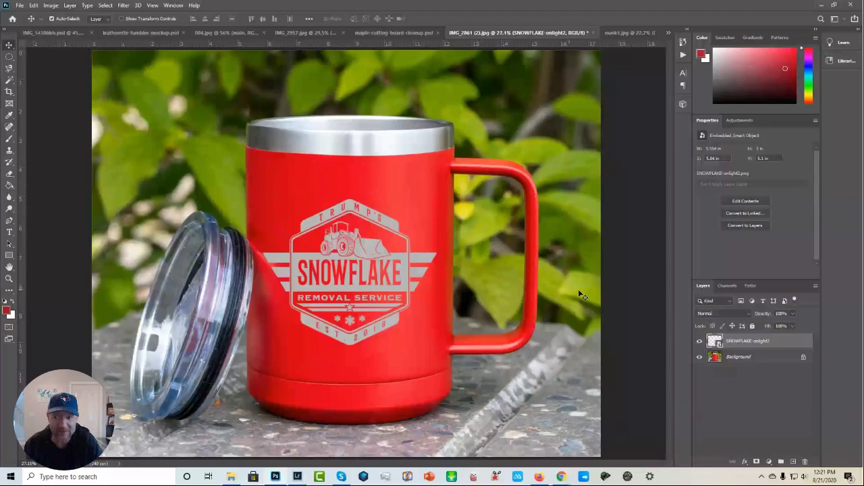
Add a Gradient Overlay to the SNOWFLAKE-onlight2 layer and adjust its opacity to about 38%.
double_click(783, 348)
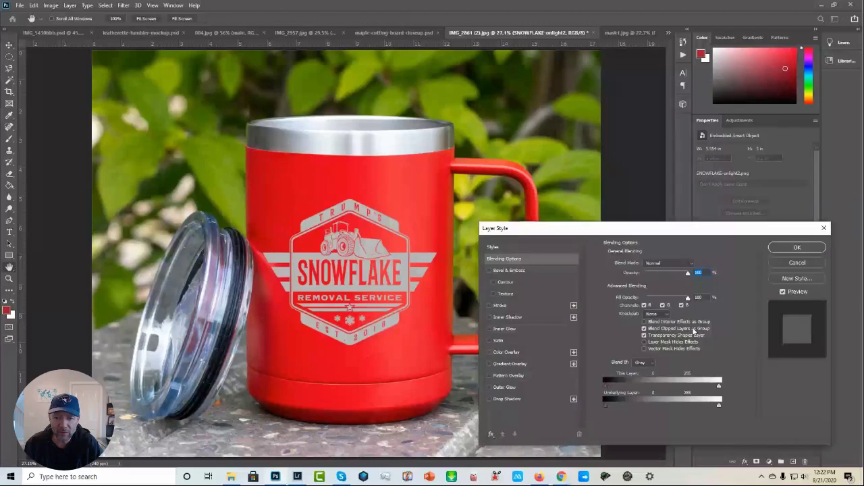
left_click(511, 365)
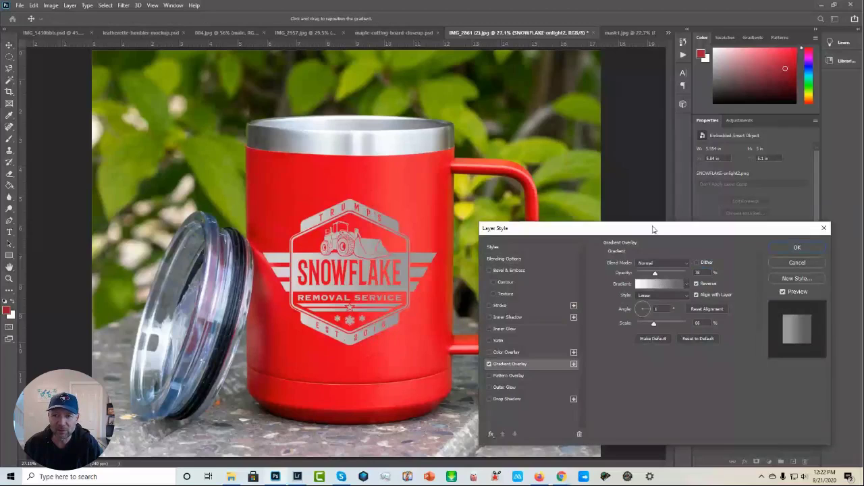
left_click_drag(652, 229, 664, 172)
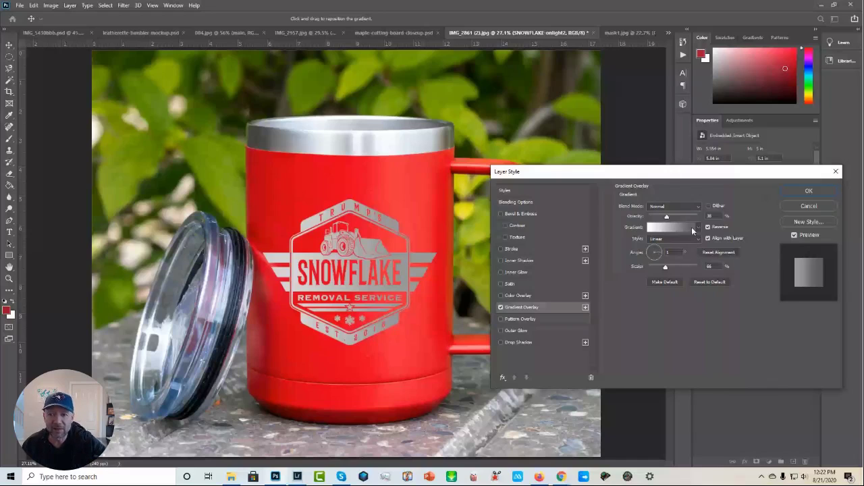
left_click(667, 218)
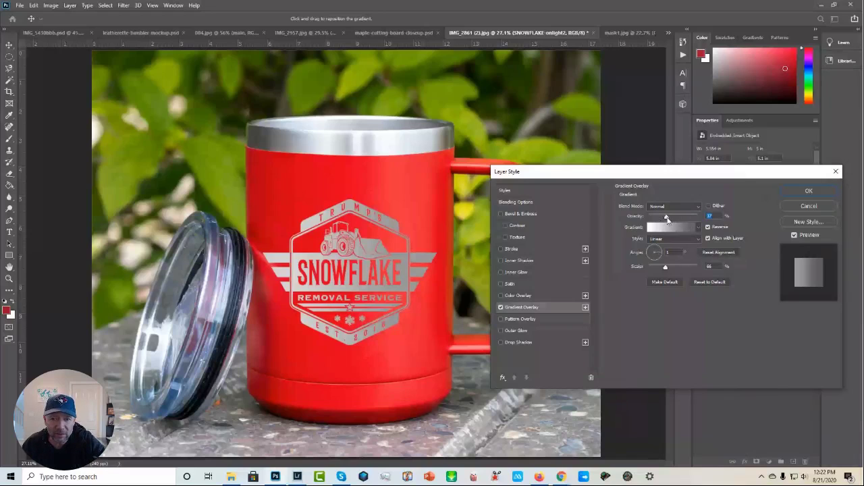
left_click_drag(667, 220, 670, 216)
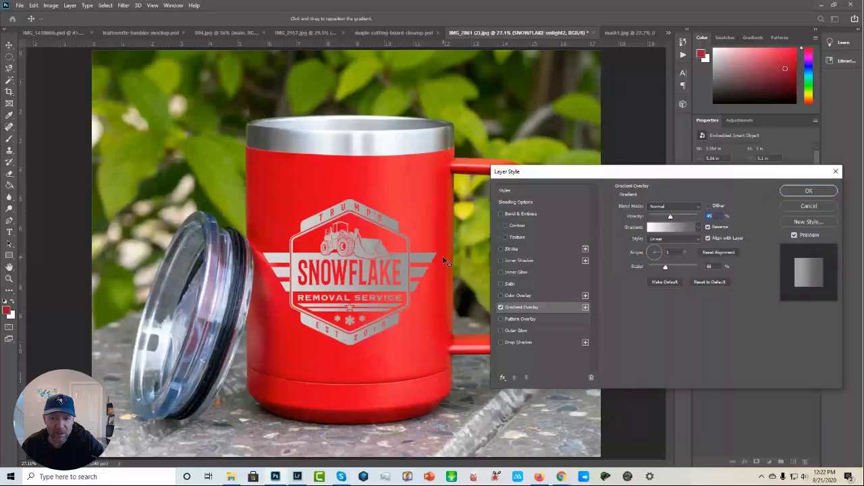
left_click_drag(671, 221, 667, 217)
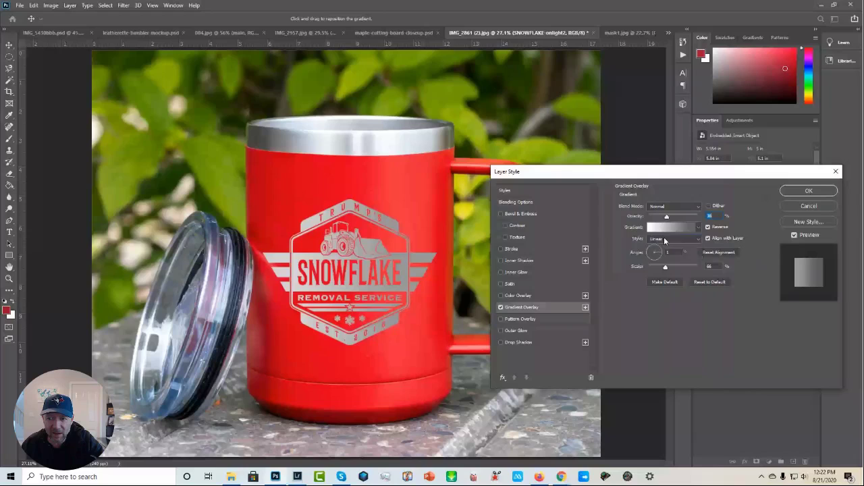
Set the logo's Gradient Overlay to Reflected style with Reverse off, scale about 51% and opacity about 58%, and apply it.
left_click(665, 240)
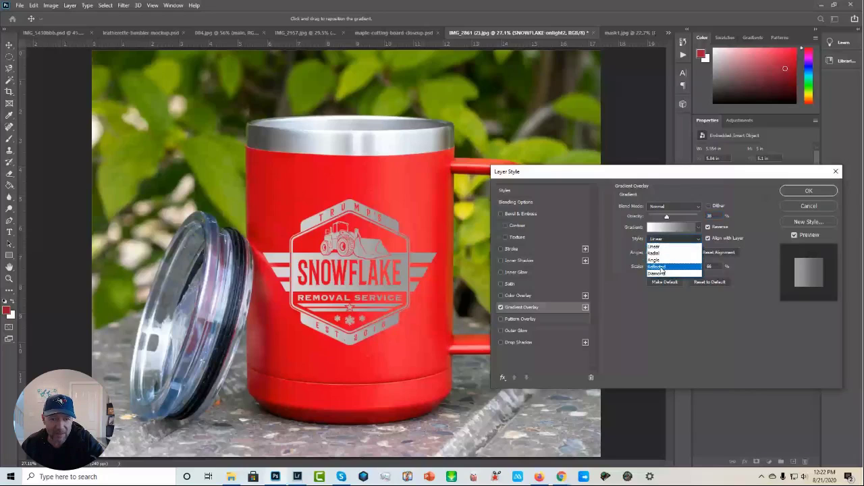
left_click(658, 267)
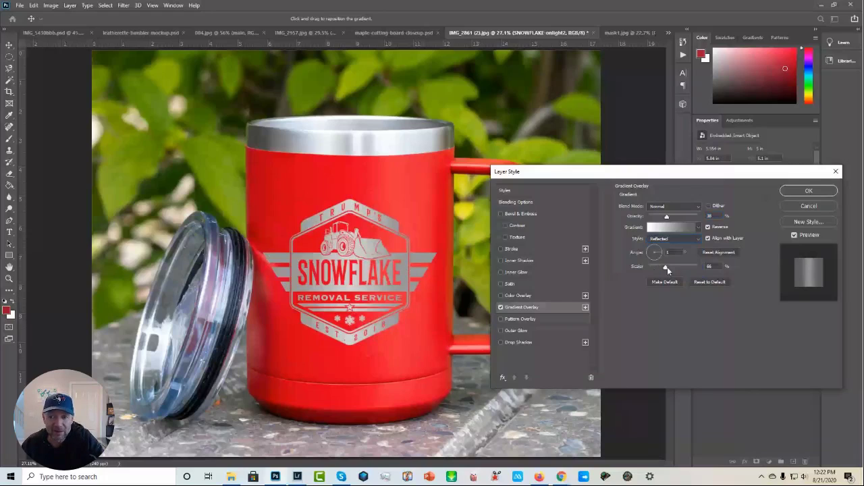
left_click_drag(665, 267, 654, 266)
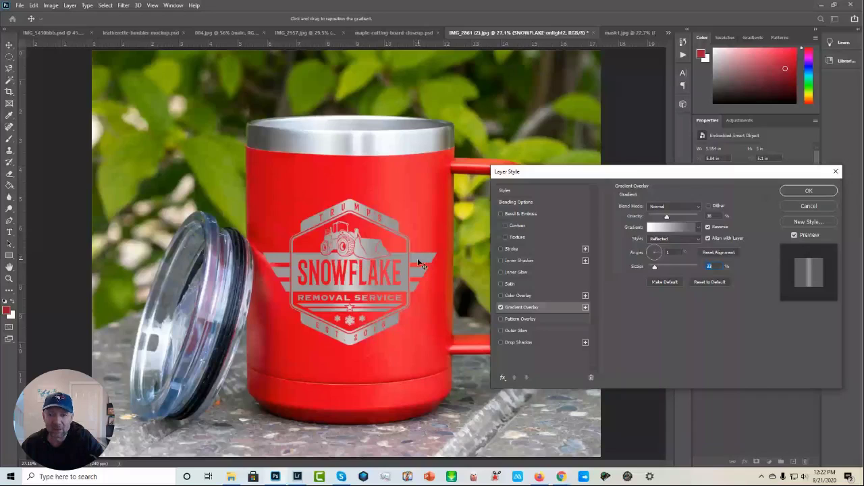
left_click(708, 227)
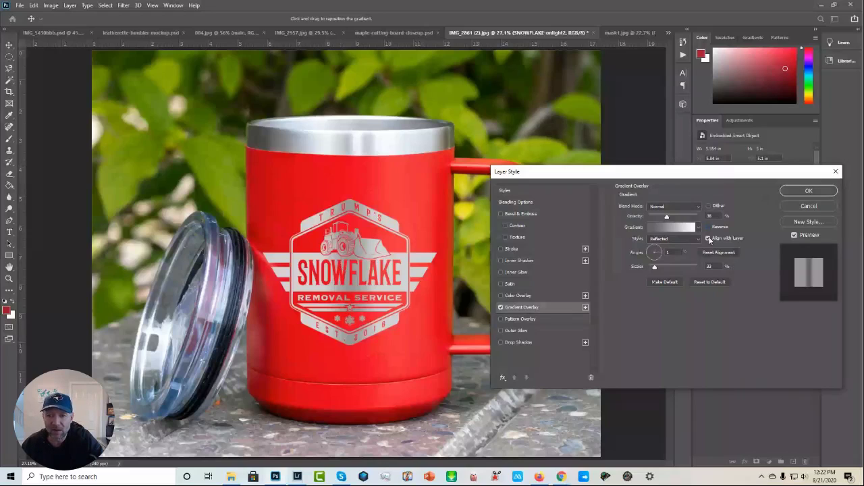
left_click_drag(654, 266, 660, 270)
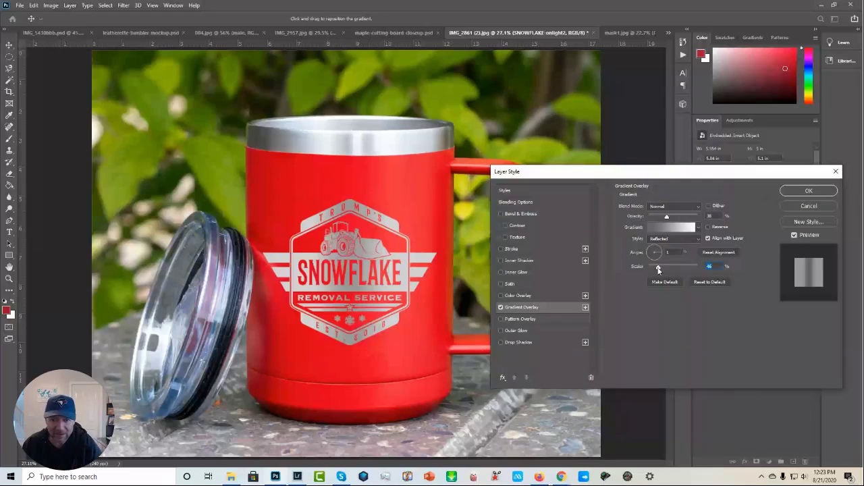
left_click_drag(658, 269, 660, 270)
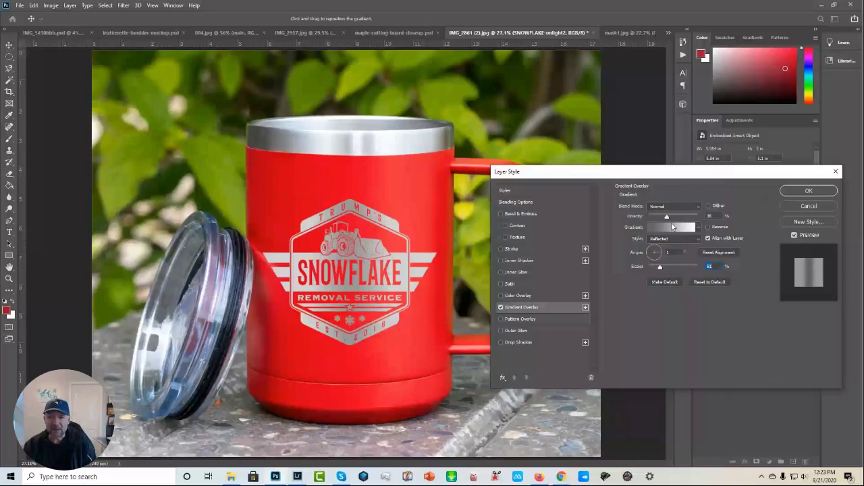
mouse_move(666, 216)
left_mouse_down()
mouse_move(704, 222)
mouse_move(679, 228)
left_mouse_up()
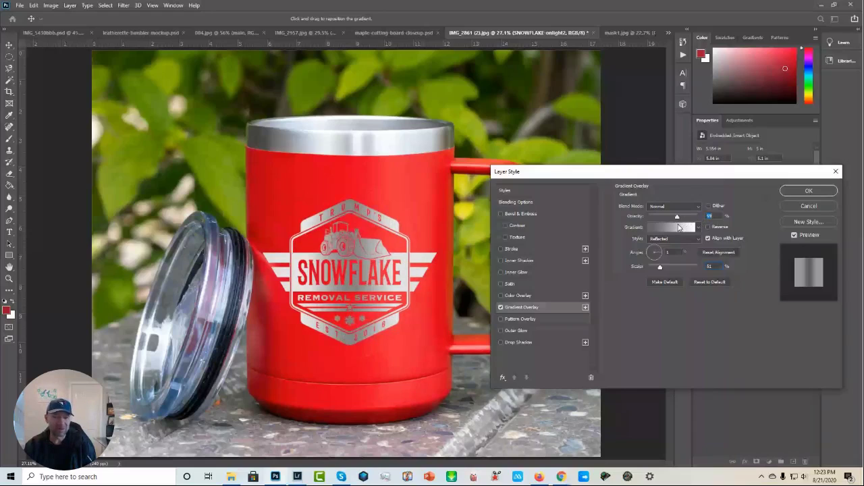
left_click(803, 190)
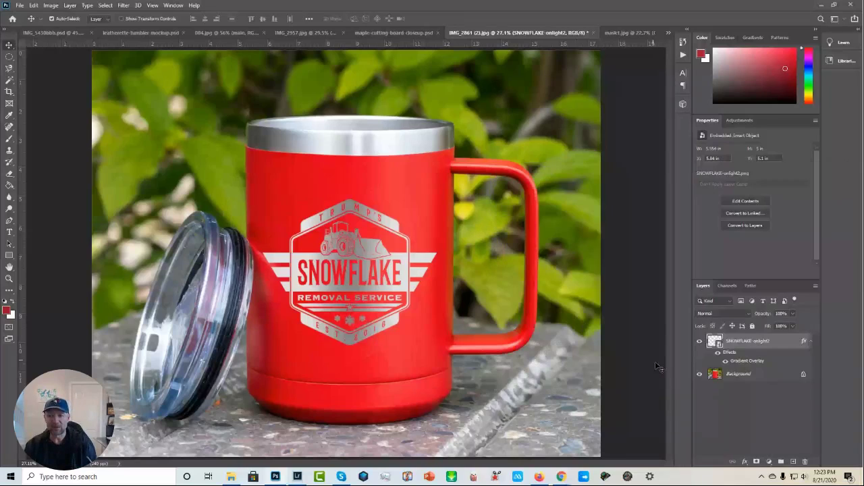
Toggle the SNOWFLAKE-onlight2 layer's Gradient Overlay off and back on twice to compare the logo's look.
left_click(726, 362)
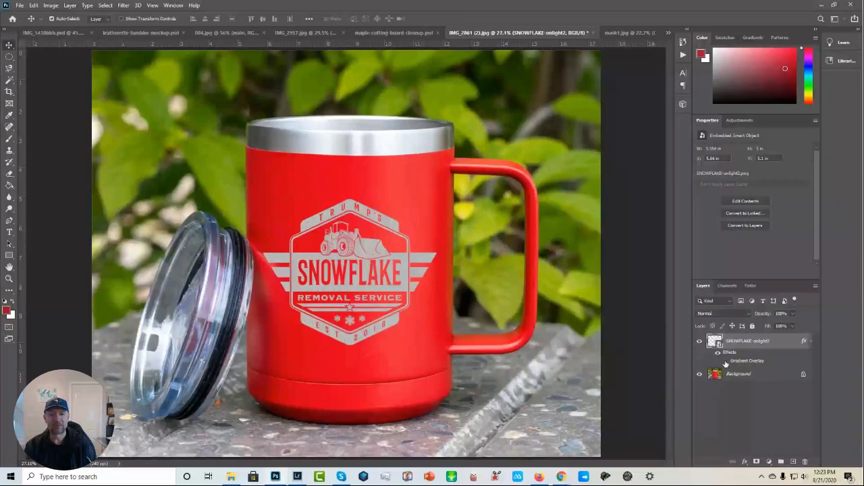
left_click(726, 361)
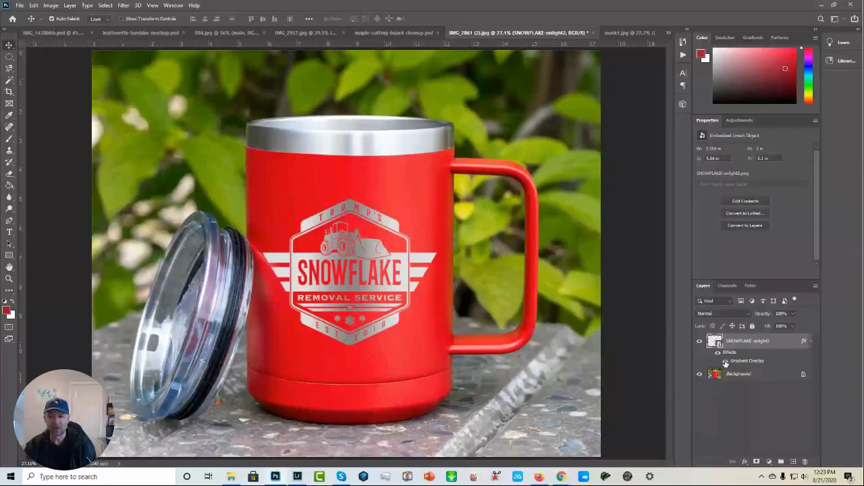
left_click(726, 362)
left_click(726, 362)
Turn on Reverse for the logo's Gradient Overlay, set its opacity to about 47%, and compare the logo with and without the effect.
double_click(717, 352)
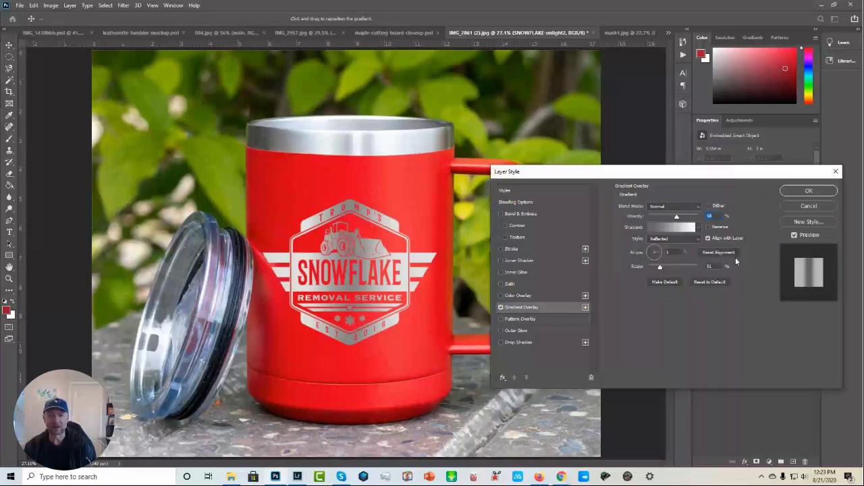
left_click(708, 228)
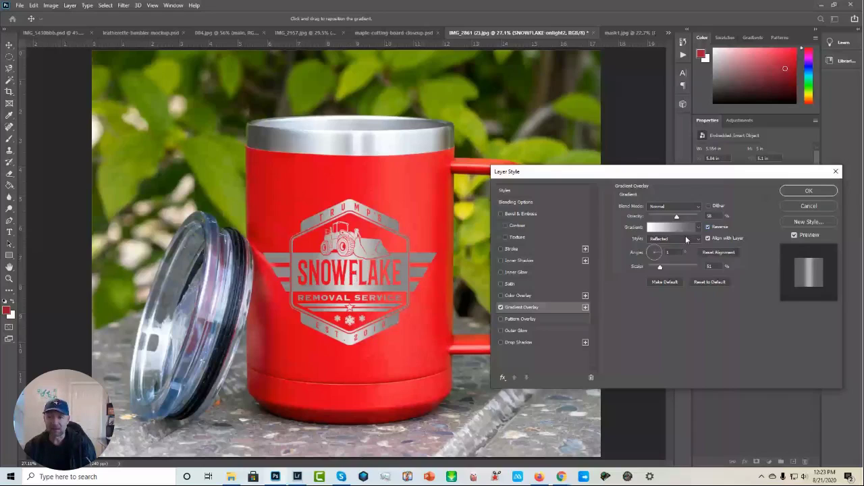
mouse_move(678, 216)
left_mouse_down()
mouse_move(665, 223)
mouse_move(672, 220)
left_mouse_up()
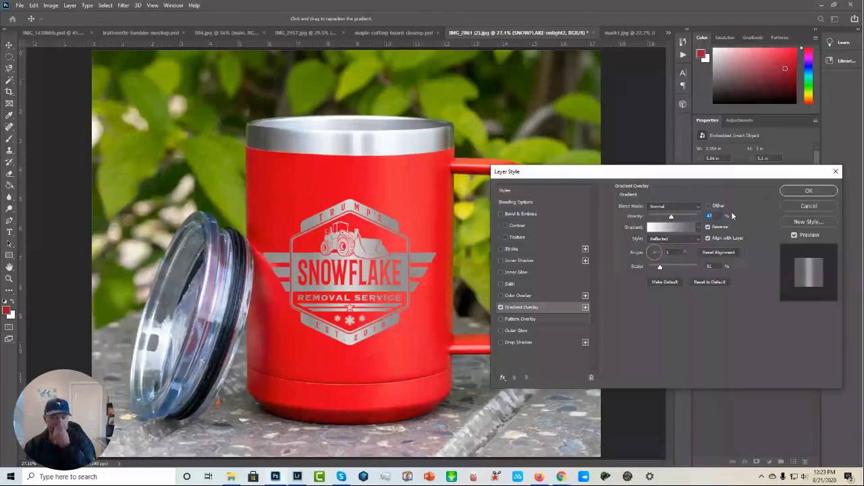
key("Return")
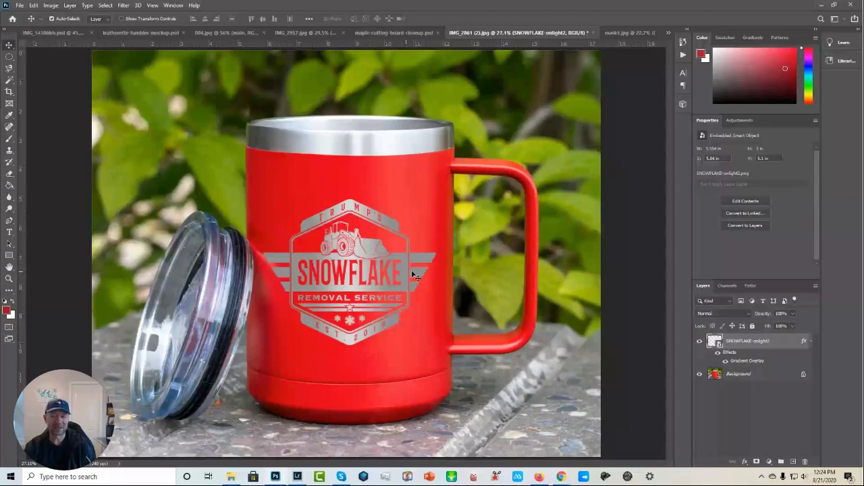
left_click(725, 362)
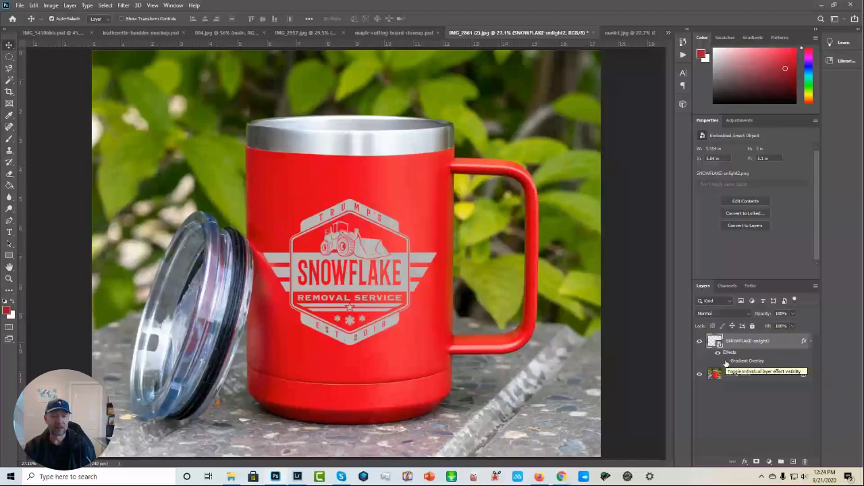
left_click(726, 362)
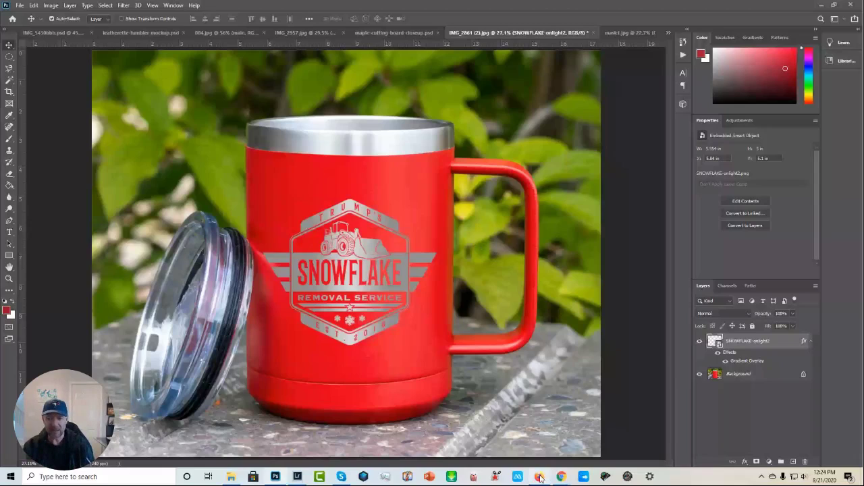
Switch to Chrome and review the Etsy Hero Mockups page and the Etsy Hero sales page with its web address.
mouse_move(561, 478)
left_click(662, 443)
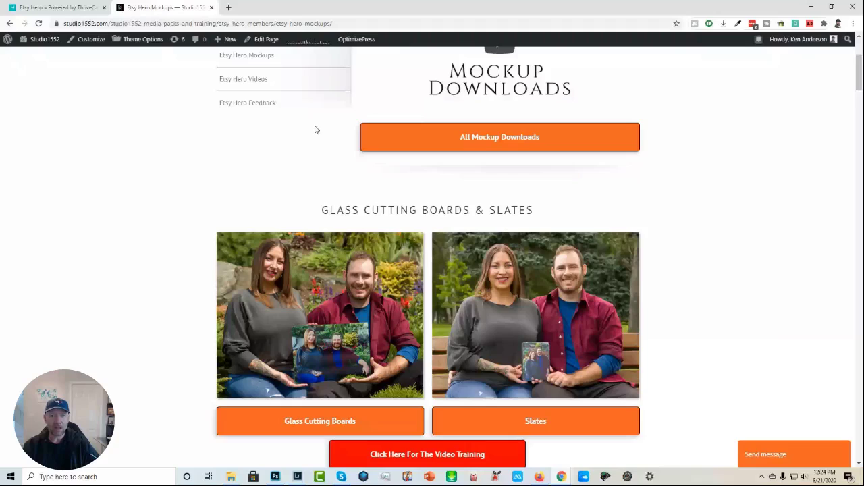
scroll(315, 129, "up", 3)
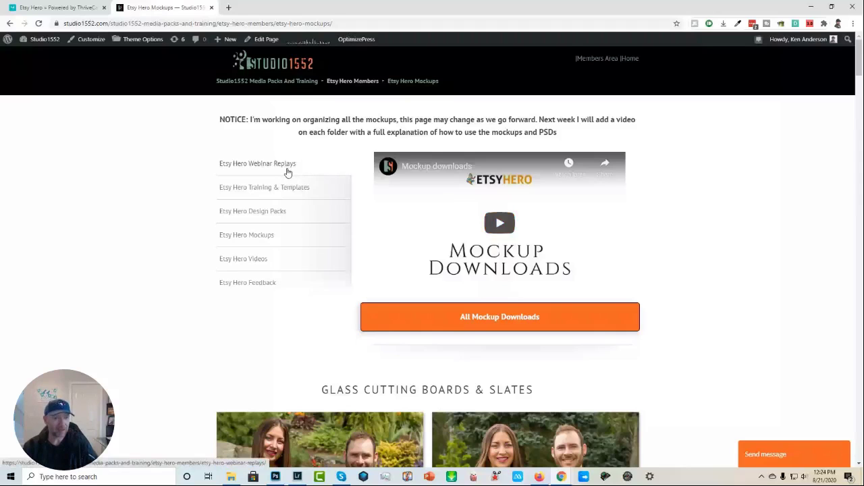
left_click(69, 7)
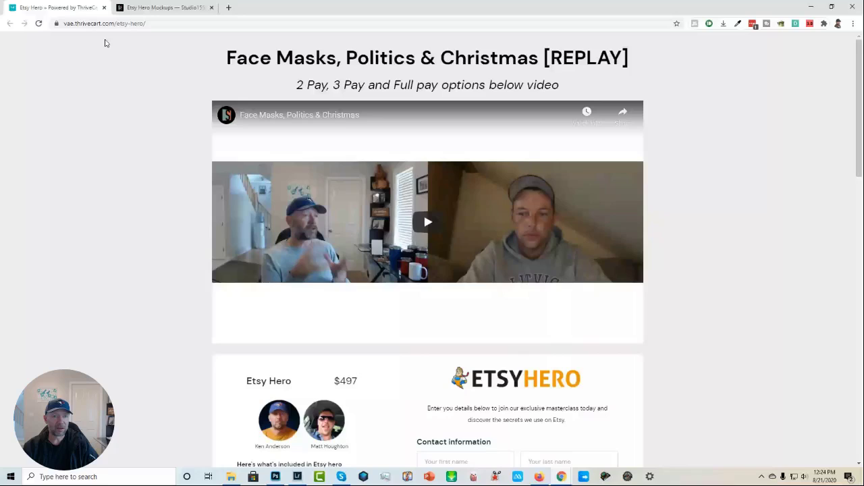
left_click(137, 23)
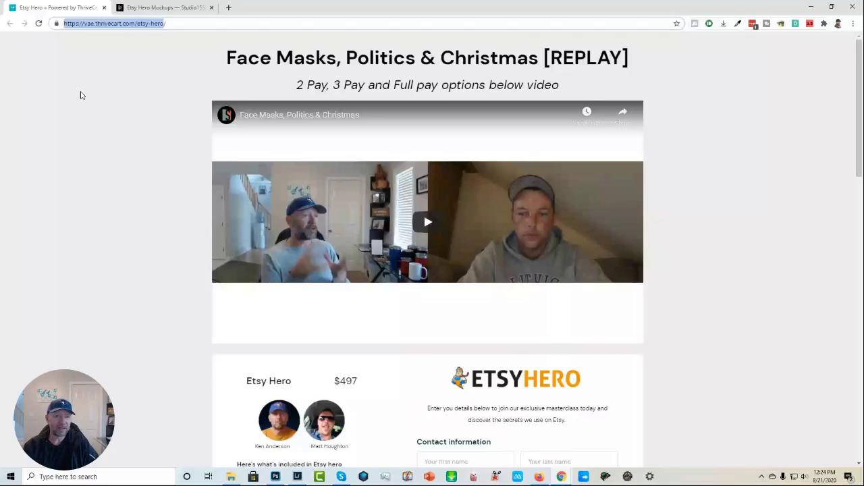
left_click(169, 8)
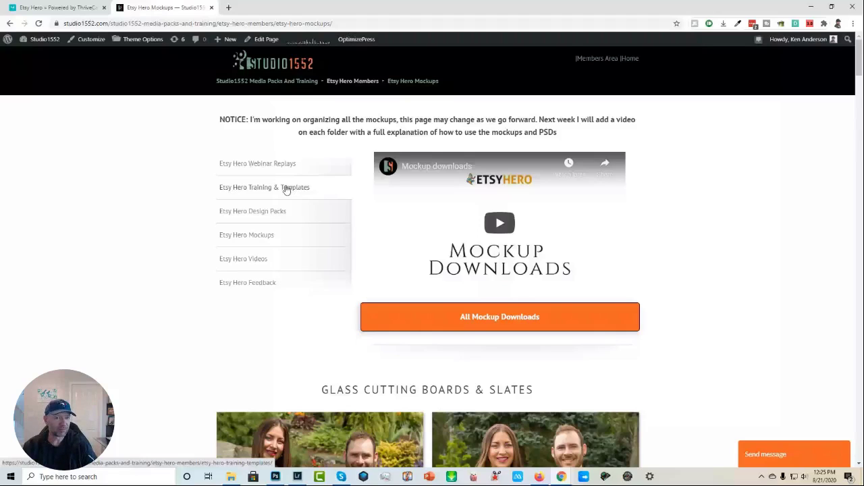
Open the Etsy Hero Design Packs page and examine the packs from Political Designs down to the Jersey and Misc Leggings packs.
left_click(262, 213)
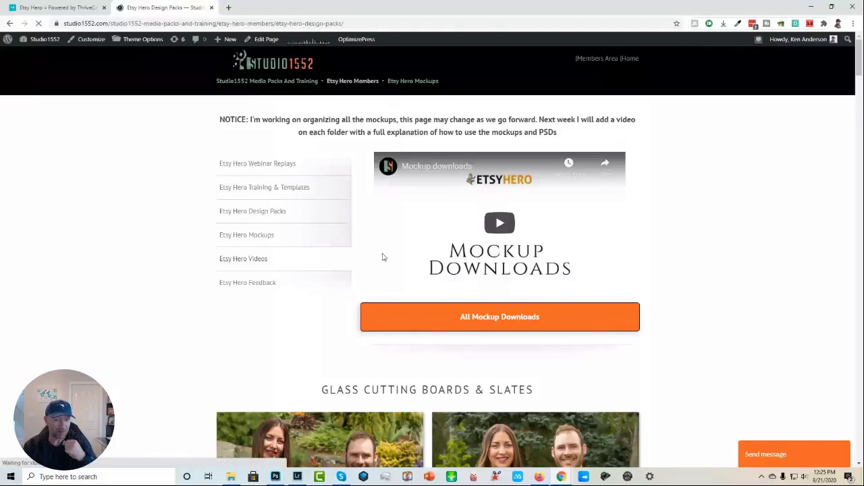
scroll(442, 223, "down", 2)
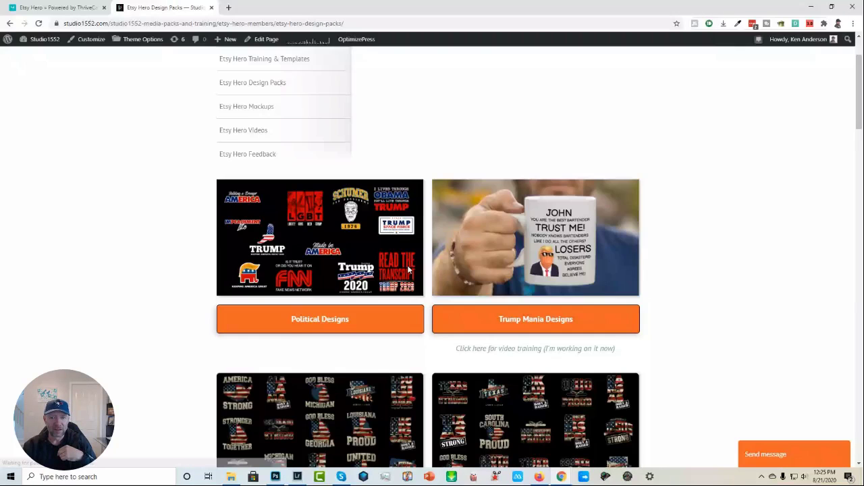
scroll(442, 224, "down", 1)
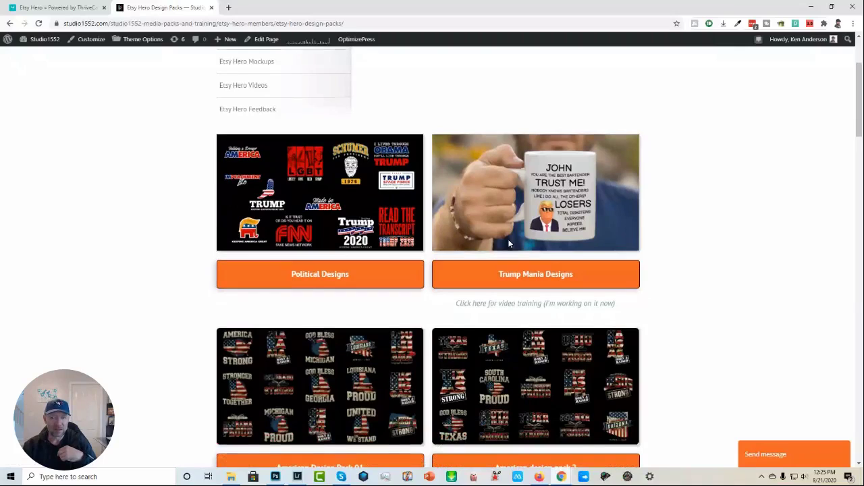
scroll(540, 229, "down", 1)
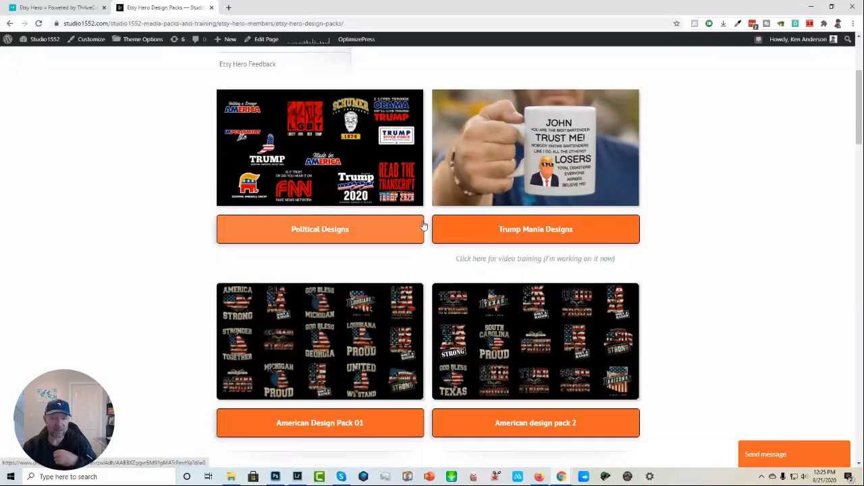
scroll(424, 225, "down", 2)
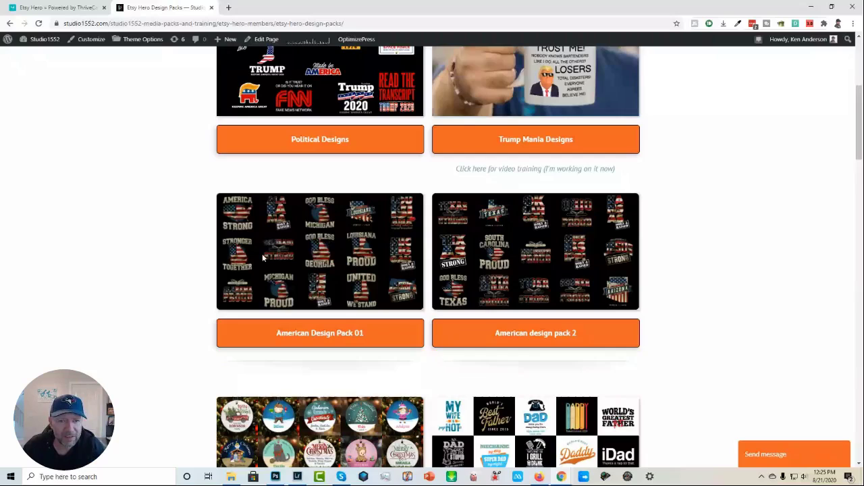
scroll(320, 193, "down", 1)
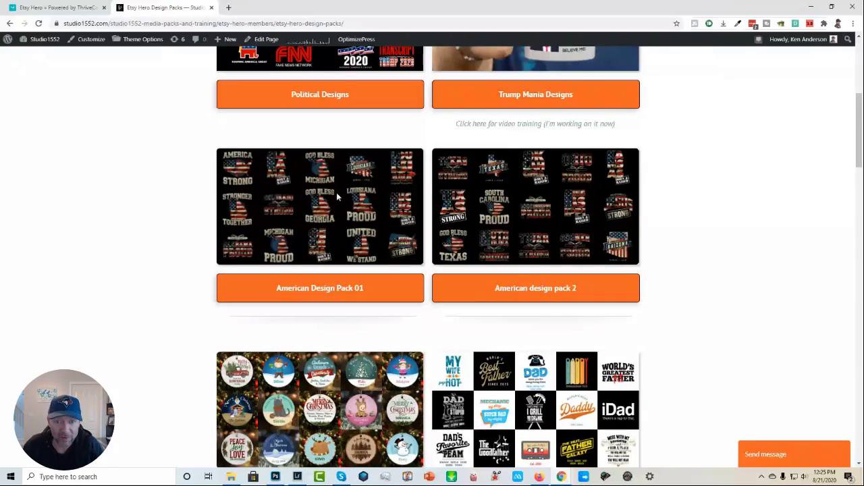
scroll(424, 231, "down", 2)
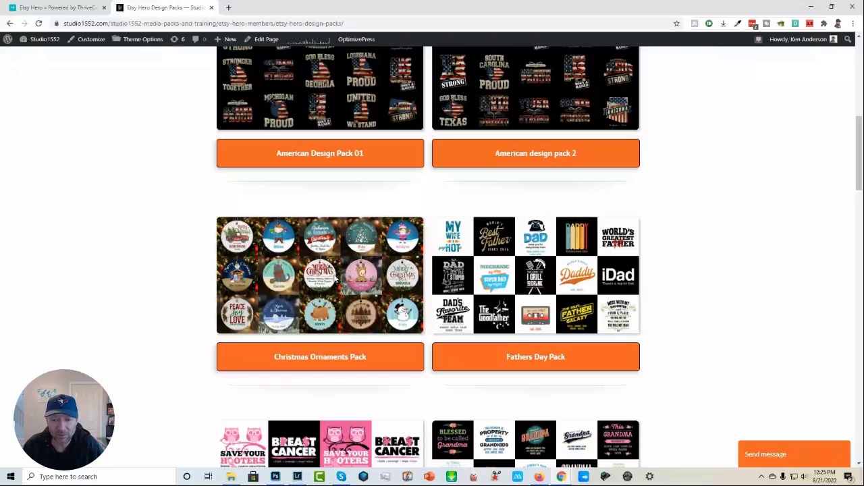
scroll(540, 223, "down", 1)
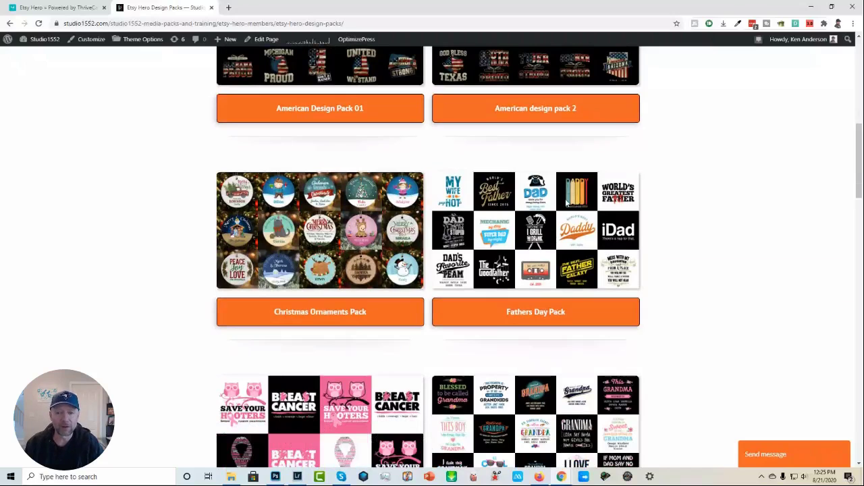
scroll(524, 273, "down", 2)
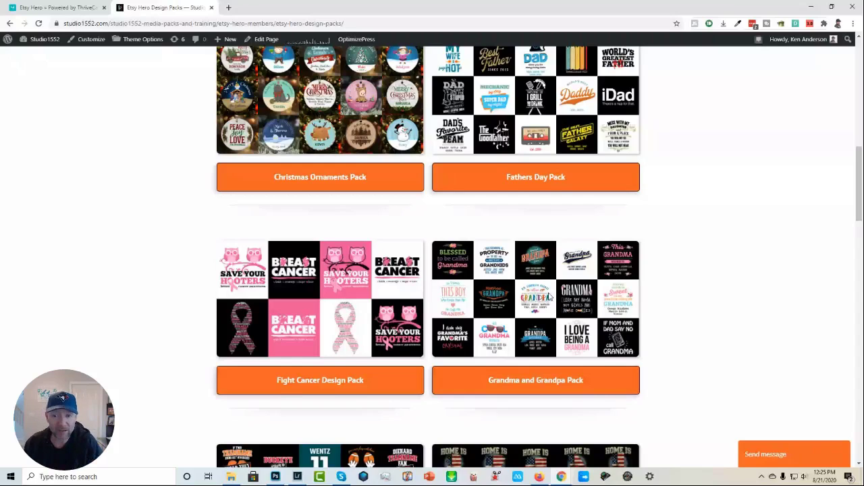
scroll(550, 295, "down", 2)
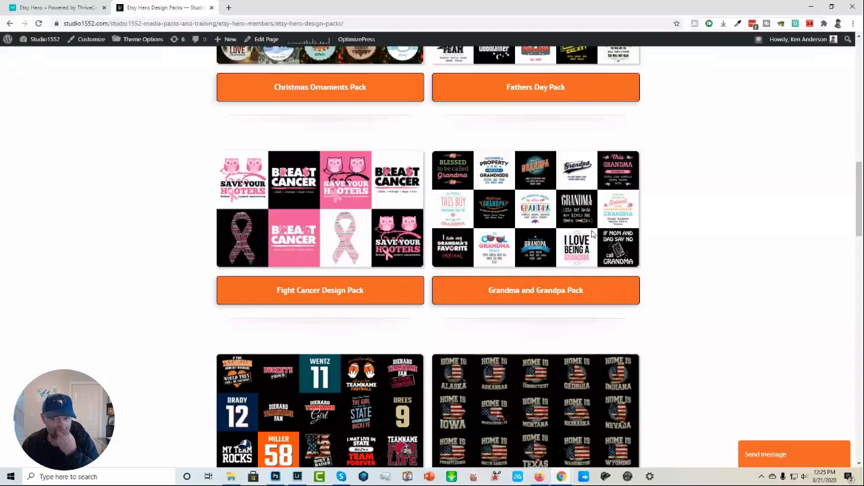
scroll(592, 234, "down", 2)
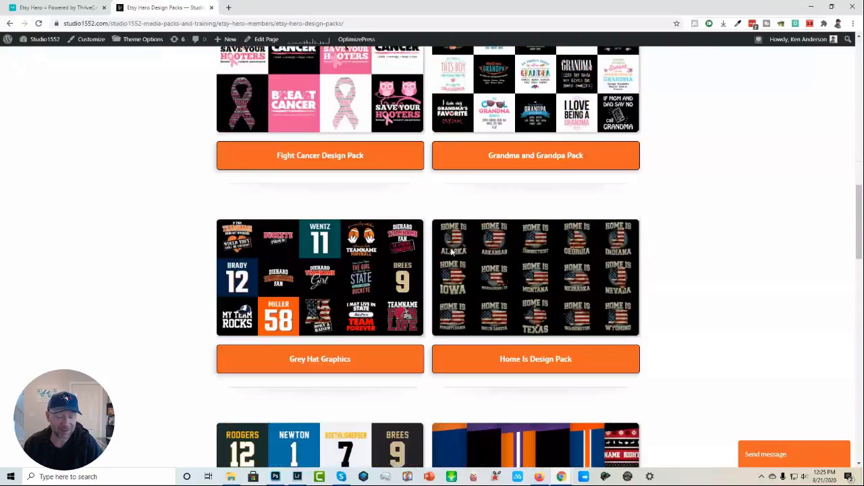
scroll(454, 266, "down", 2)
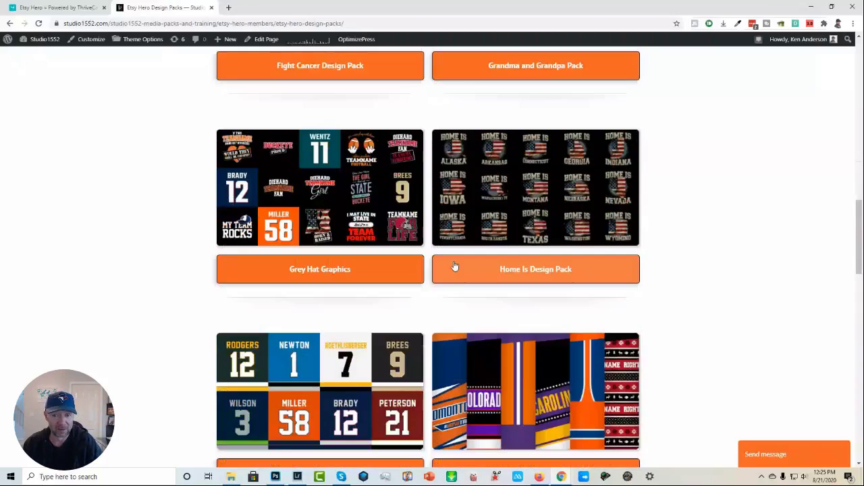
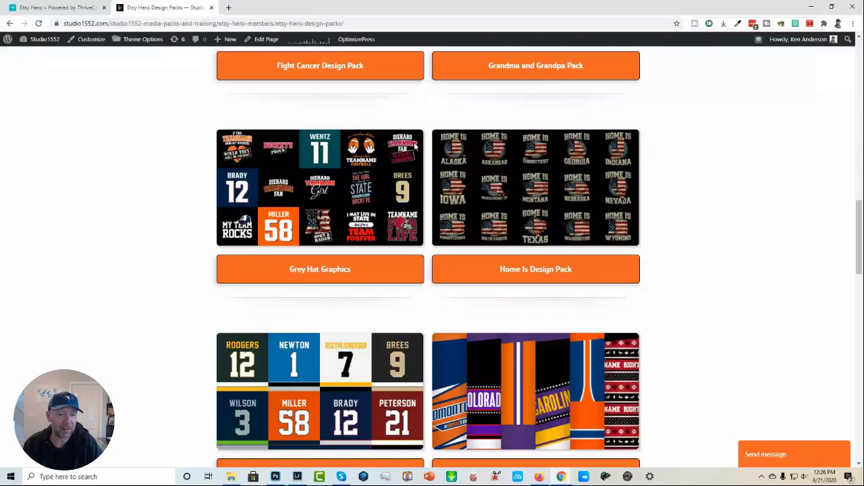
scroll(306, 190, "down", 3)
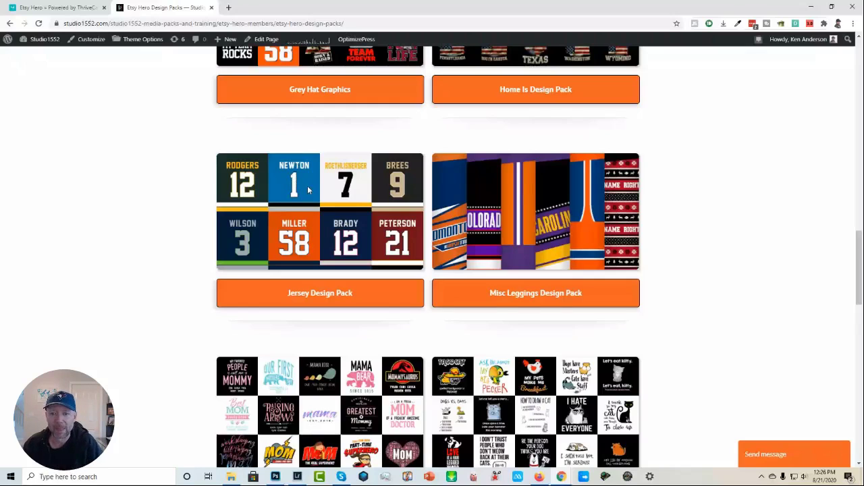
Examine the remaining design packs from Mothers Day and Pets down to Mom And dad Day Jewelry and Faith-Design-Pack.
scroll(309, 190, "down", 2)
scroll(309, 190, "down", 1)
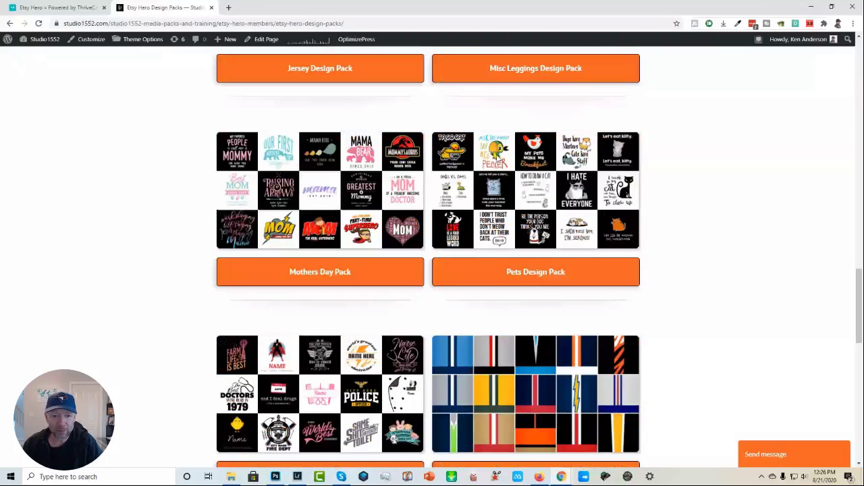
scroll(538, 196, "down", 2)
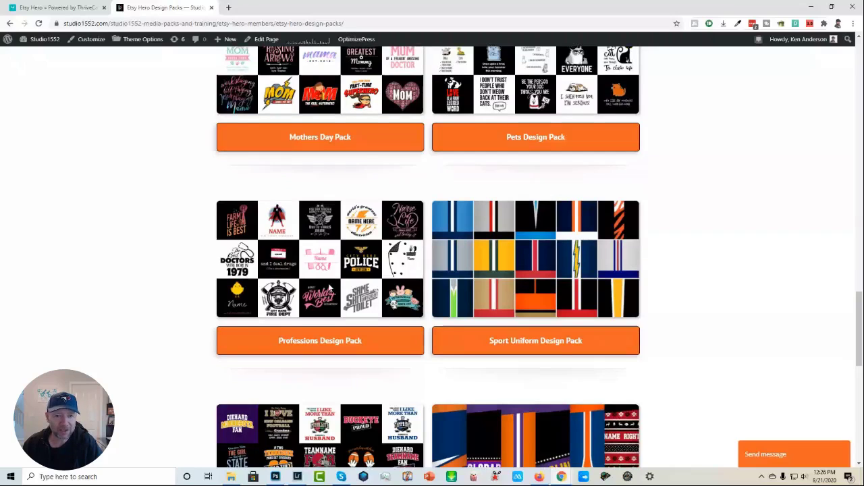
scroll(329, 289, "down", 1)
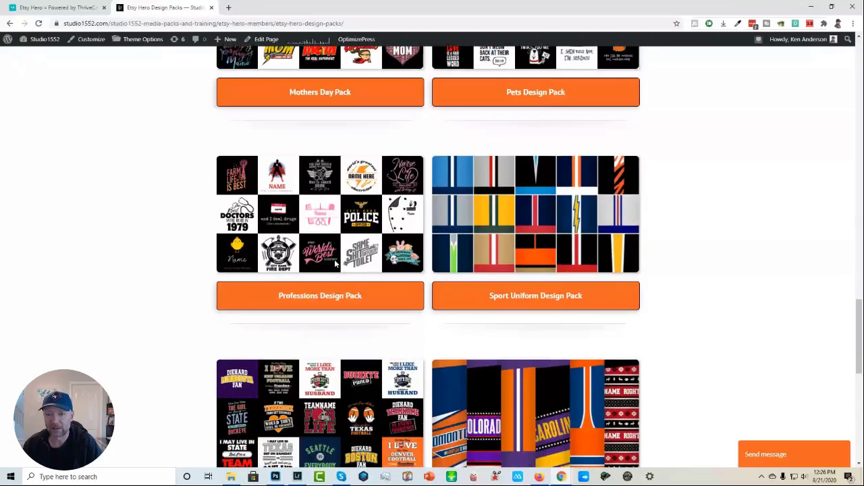
scroll(534, 245, "down", 3)
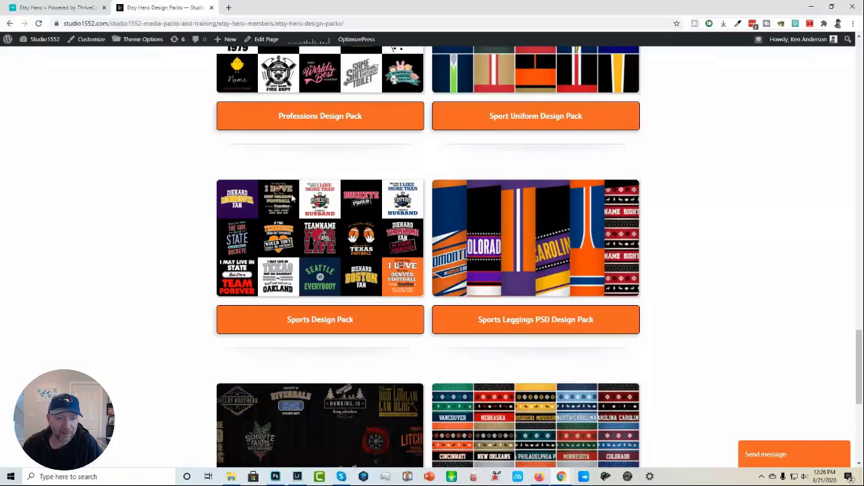
scroll(286, 237, "down", 2)
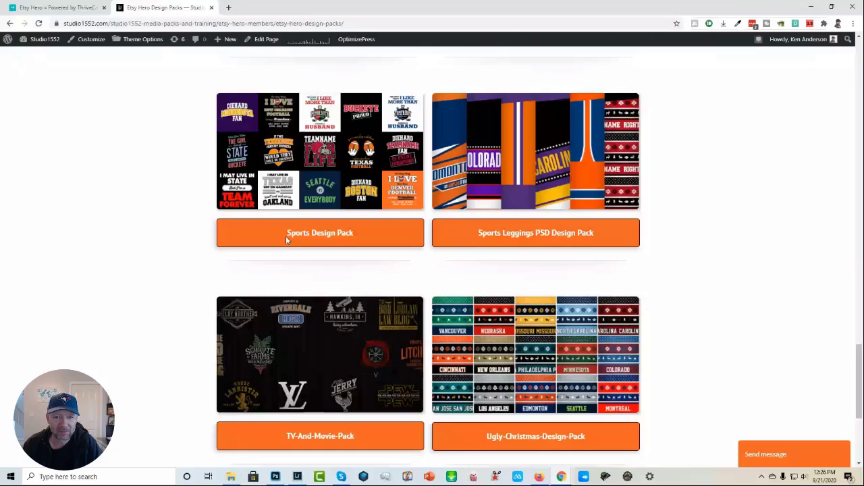
scroll(335, 191, "down", 1)
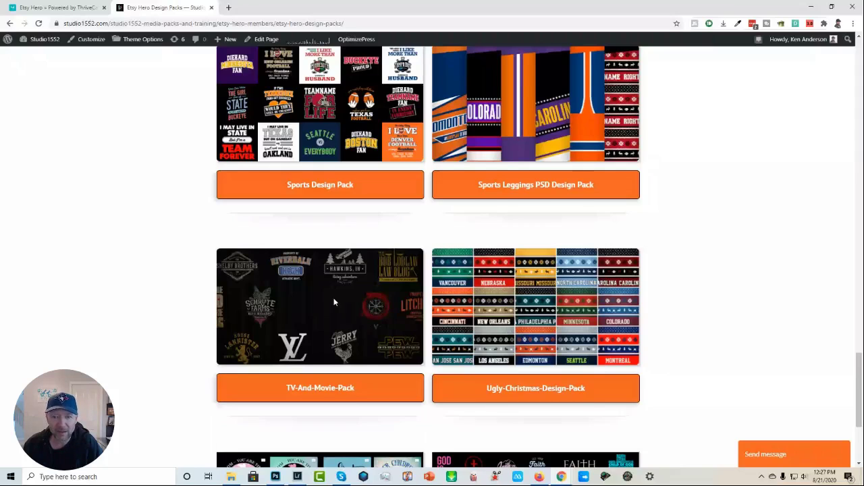
scroll(335, 303, "down", 3)
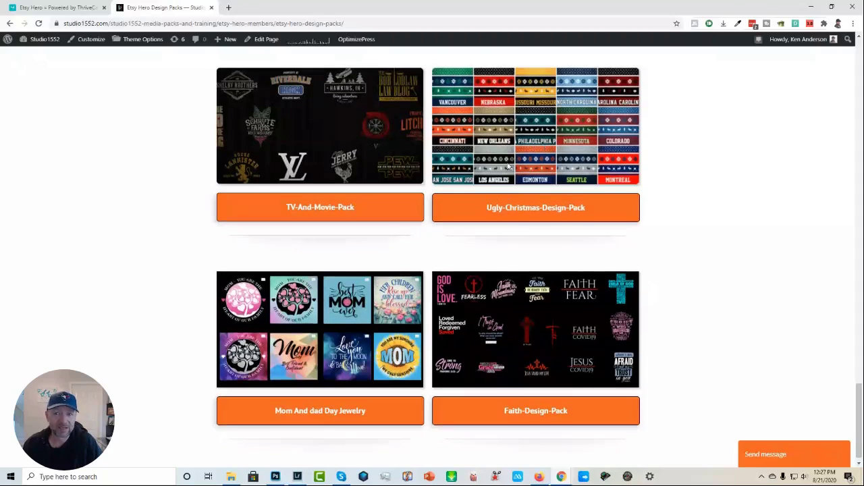
scroll(540, 135, "down", 1)
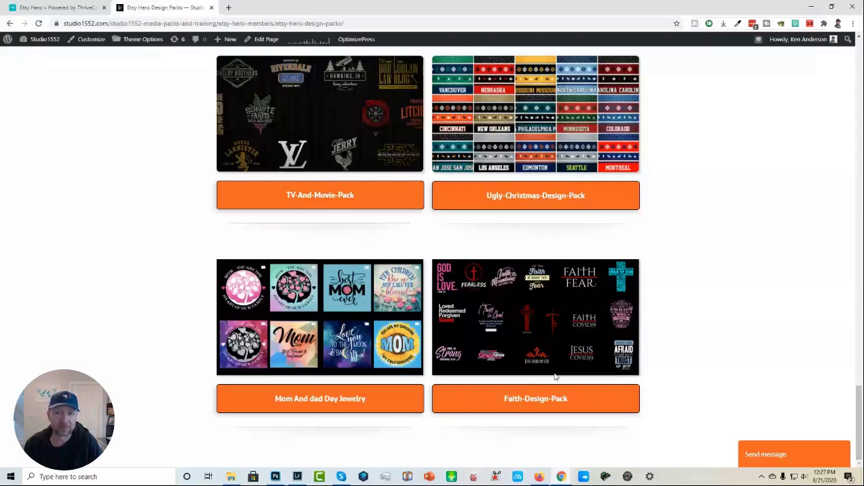
Open the Etsy Hero Mockups page and examine the Glass Cutting Boards & Slates and Masks sections.
scroll(457, 300, "up", 10)
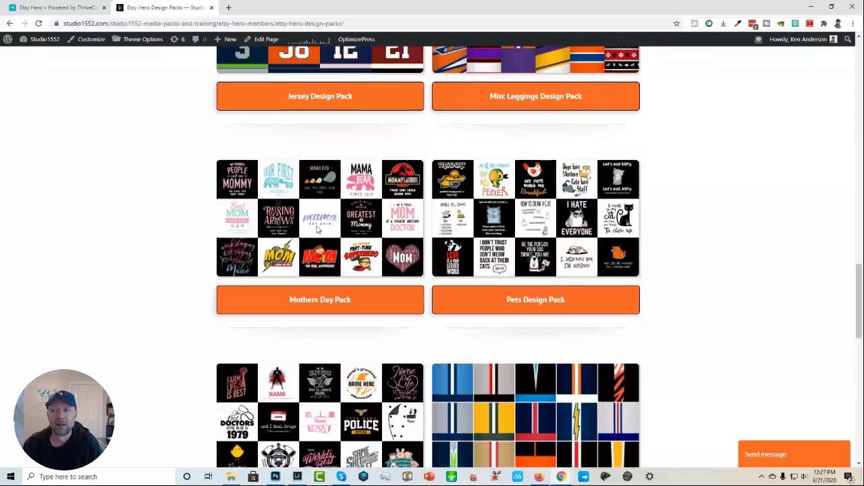
scroll(321, 223, "up", 5)
scroll(321, 223, "up", 6)
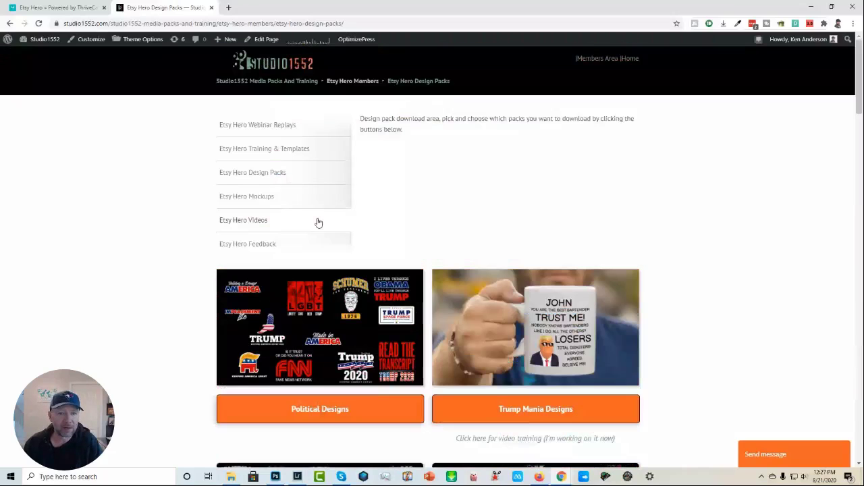
left_click(266, 199)
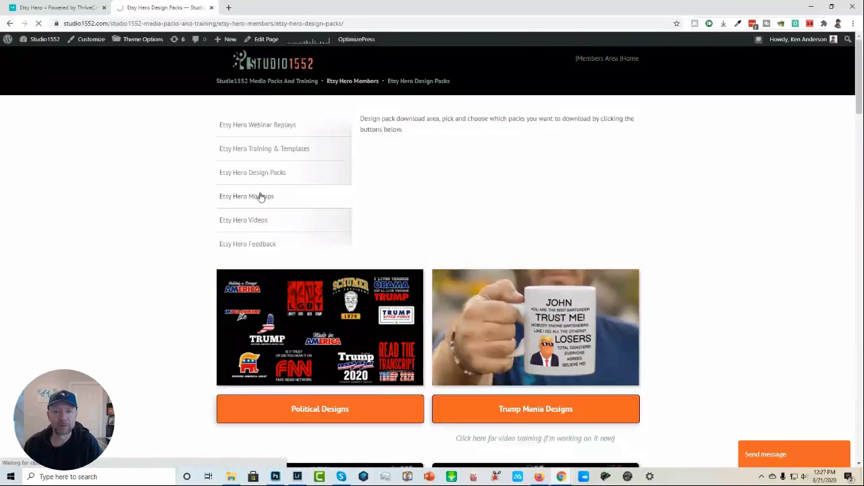
scroll(439, 254, "down", 2)
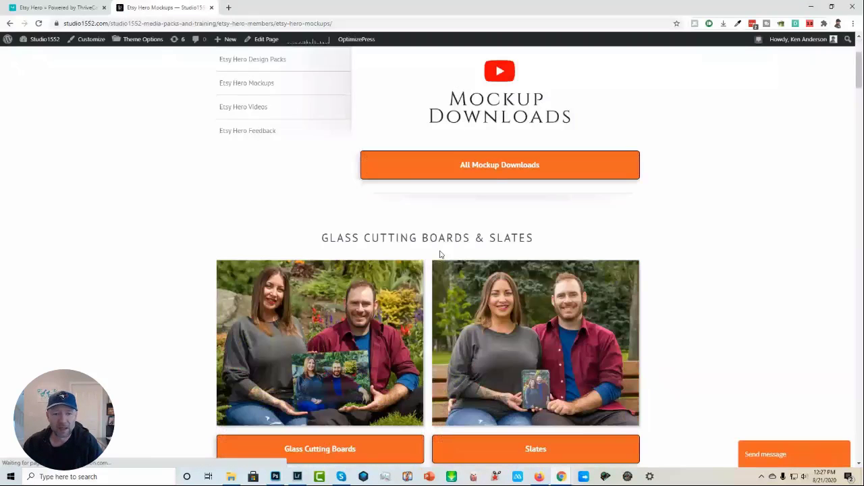
scroll(347, 313, "down", 2)
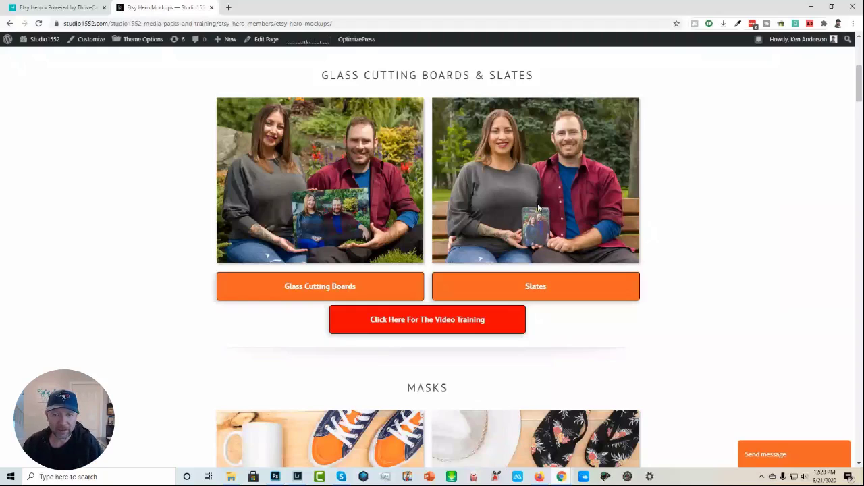
scroll(538, 208, "down", 2)
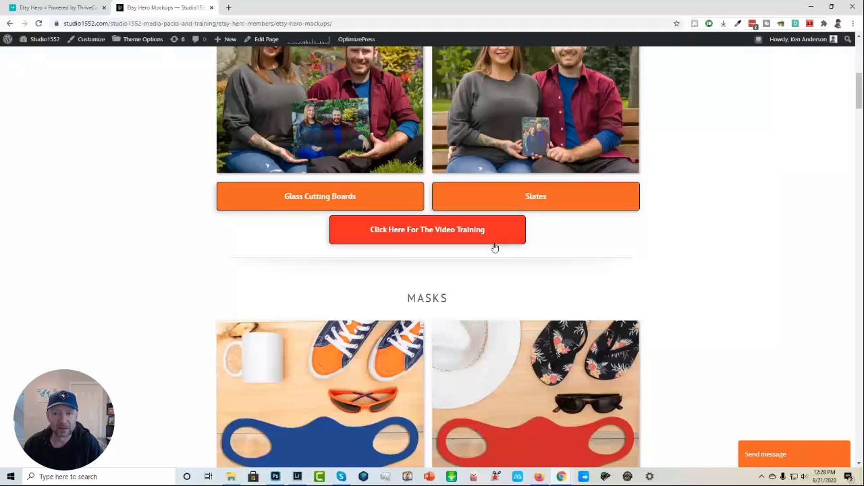
Open the 20oz Tumblers image folder from the Tumblers section of the mockups page.
scroll(464, 299, "down", 1)
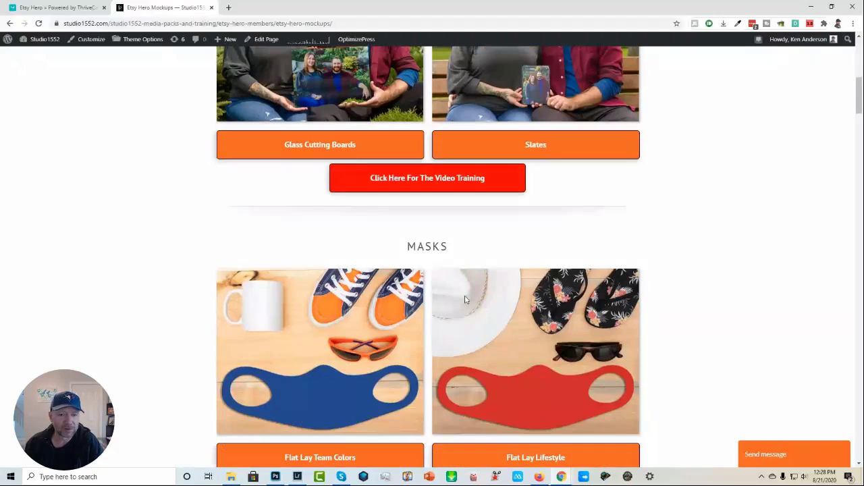
scroll(464, 299, "down", 3)
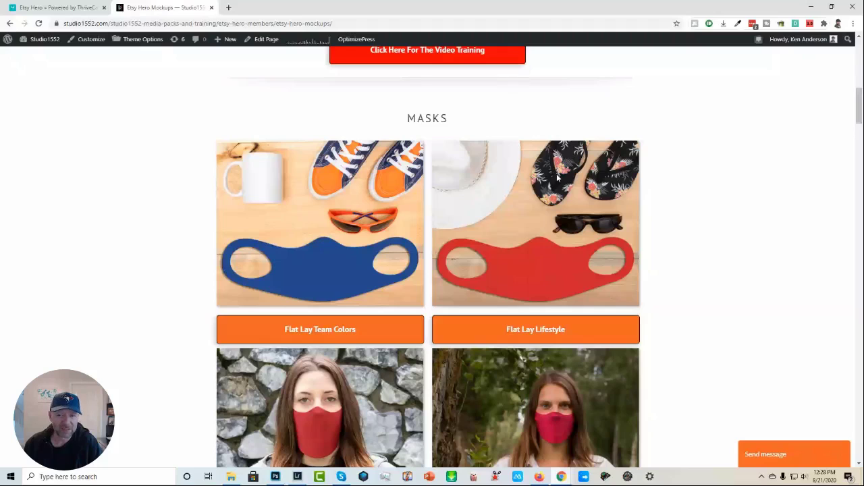
scroll(557, 177, "down", 1)
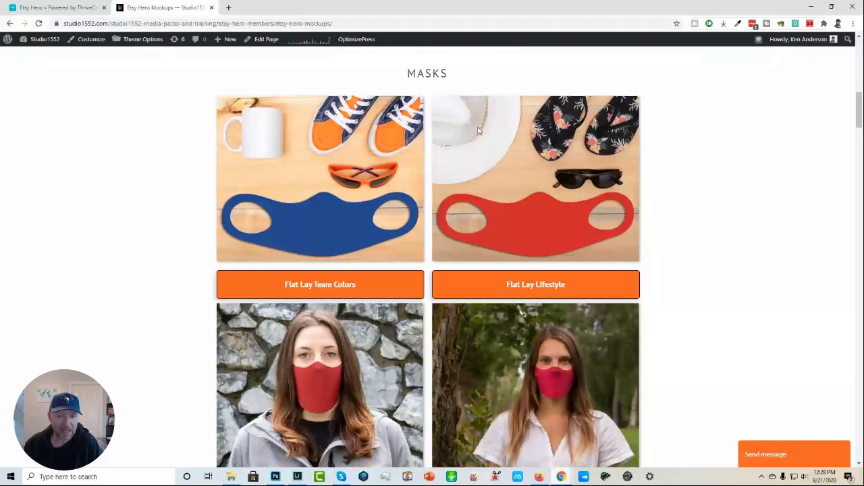
scroll(478, 130, "down", 3)
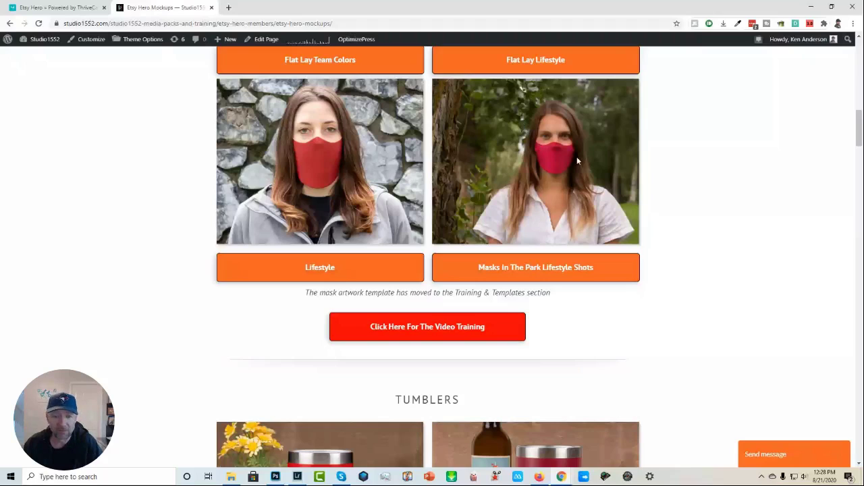
scroll(574, 203, "down", 3)
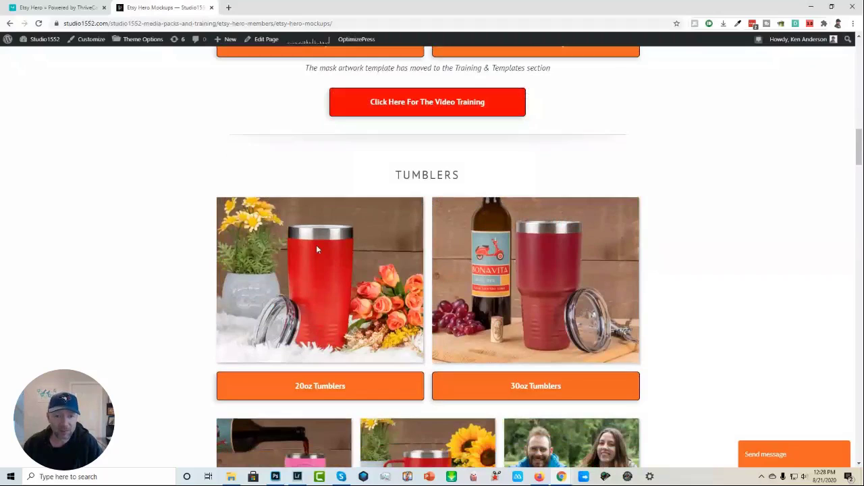
scroll(318, 279, "down", 1)
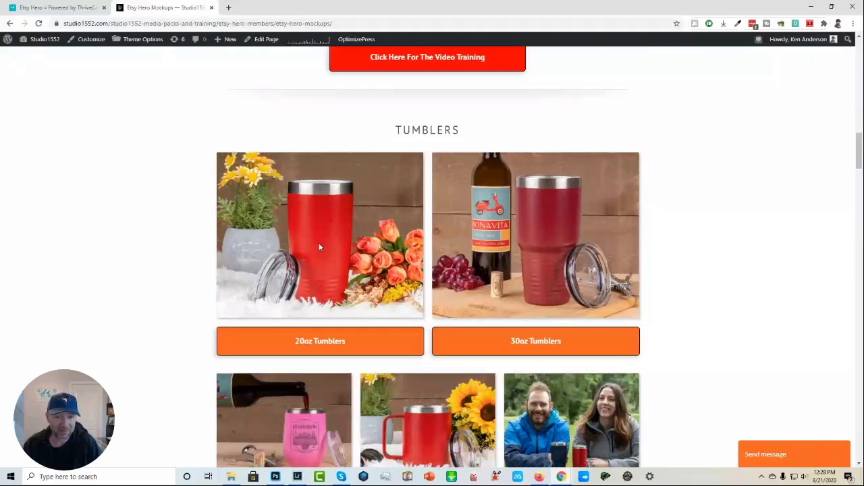
left_click(328, 345)
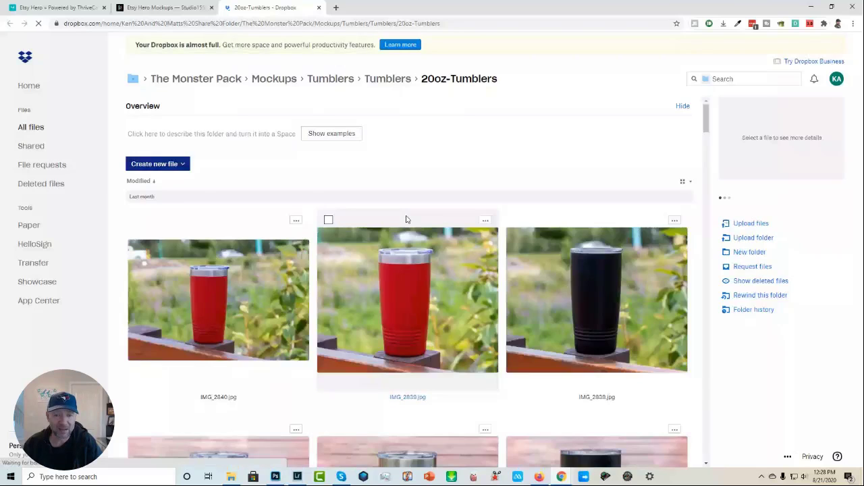
Look through the outdoor and lifestyle photos of people holding tumblers in the 20oz-Tumblers folder.
scroll(406, 218, "down", 3)
scroll(404, 226, "down", 5)
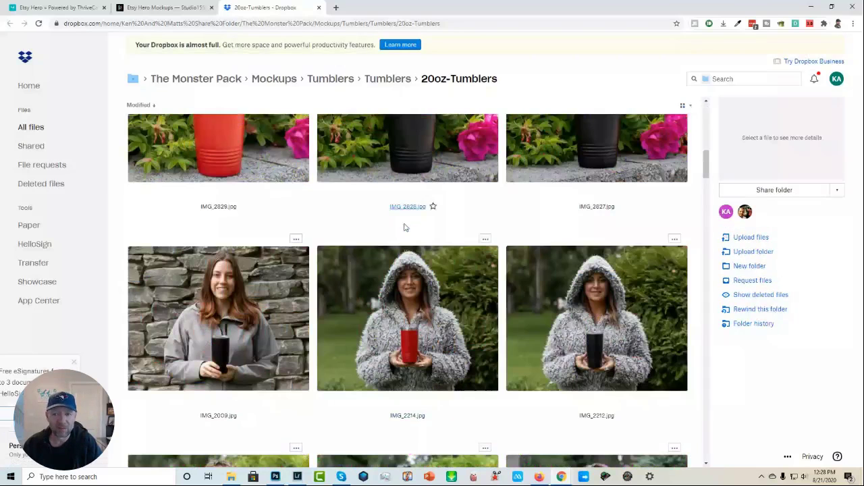
scroll(404, 228, "down", 5)
scroll(407, 228, "down", 2)
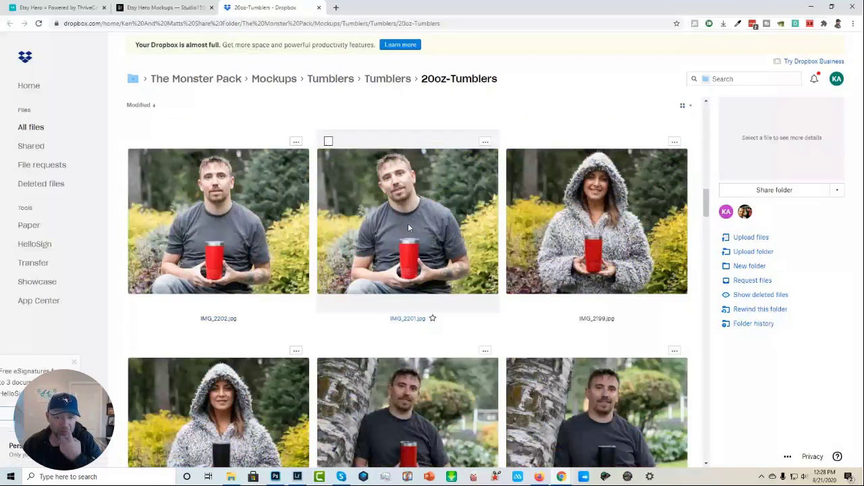
scroll(507, 256, "down", 3)
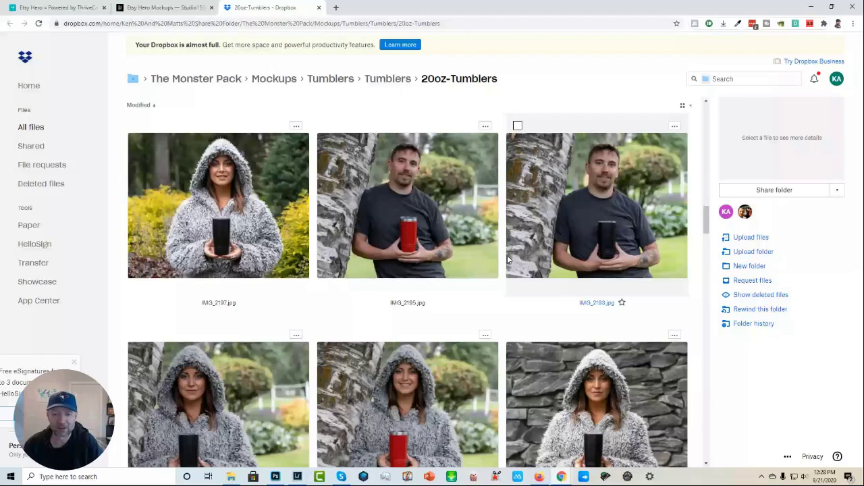
scroll(507, 255, "down", 2)
scroll(507, 255, "down", 5)
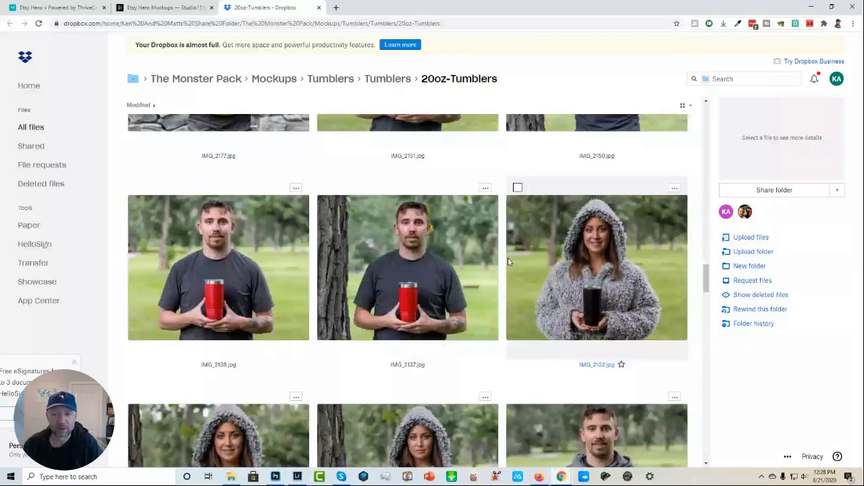
scroll(509, 262, "down", 5)
scroll(510, 262, "down", 5)
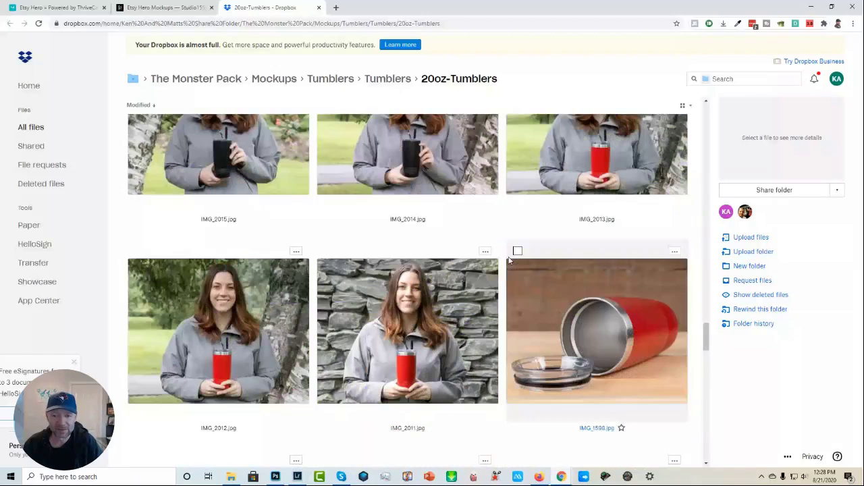
Examine the red tumbler photos on the wooden backdrop, both lying on their side and standing beside invitation cards.
scroll(510, 262, "down", 5)
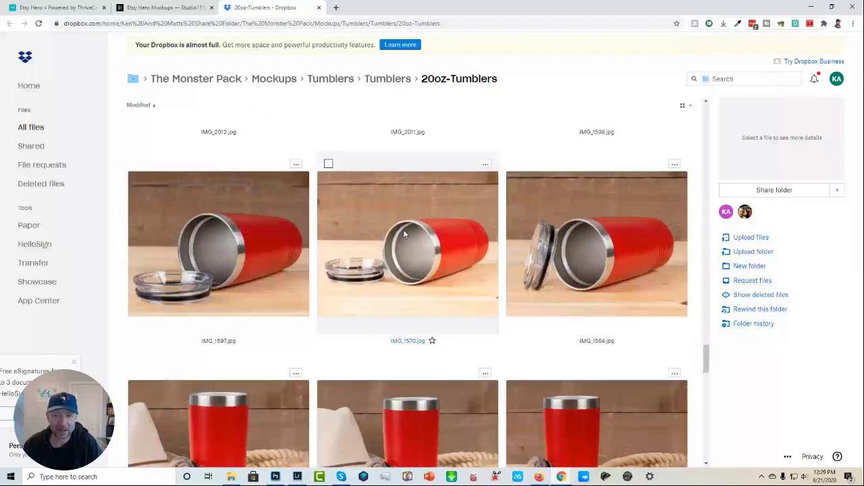
scroll(596, 266, "up", 1)
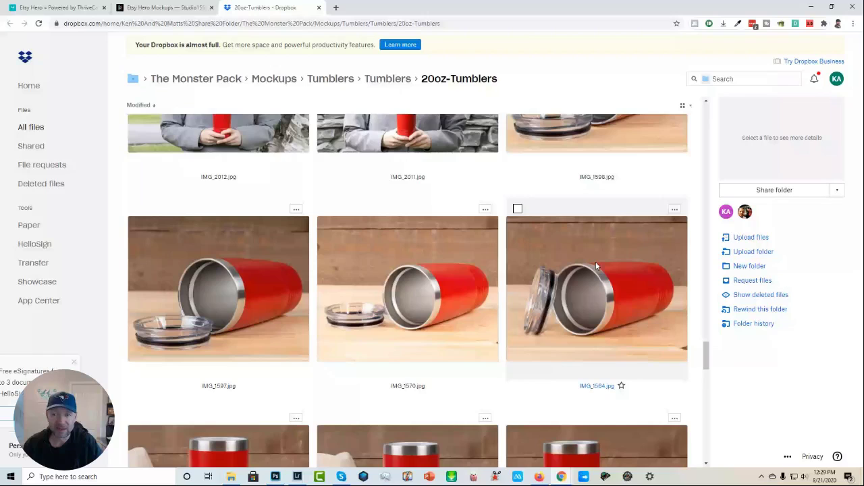
scroll(597, 266, "up", 2)
scroll(608, 240, "down", 2)
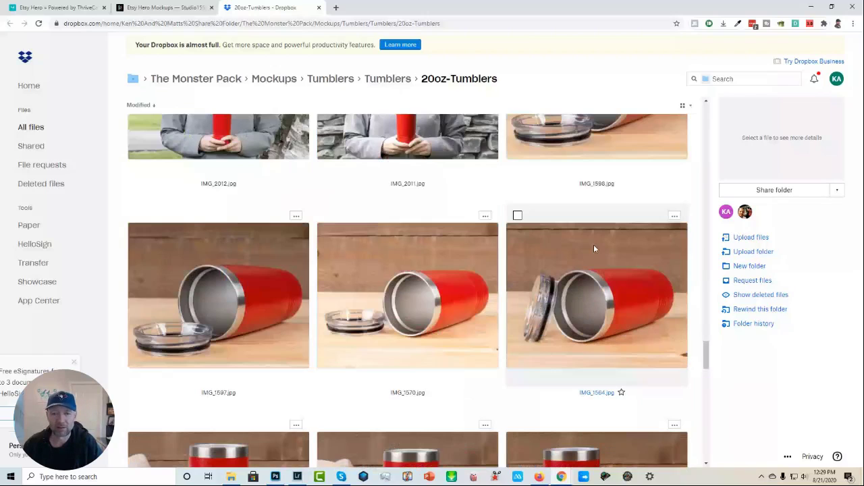
scroll(574, 257, "down", 3)
scroll(565, 260, "down", 3)
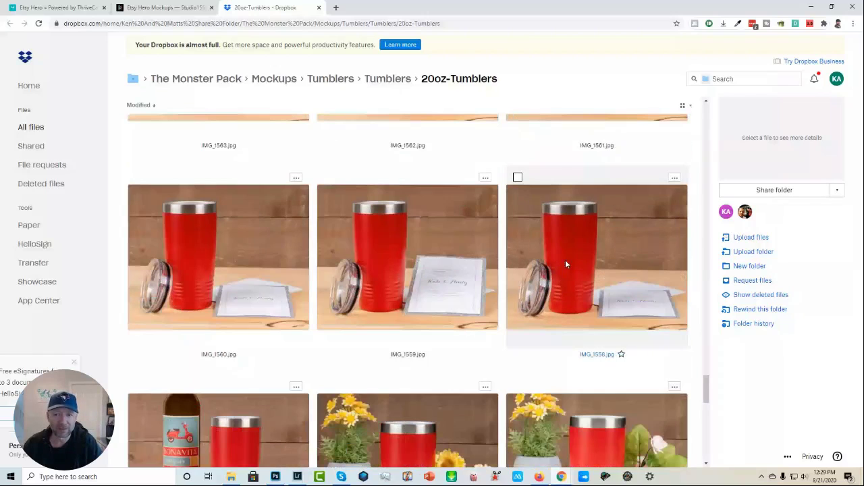
scroll(565, 264, "down", 3)
scroll(628, 199, "up", 2)
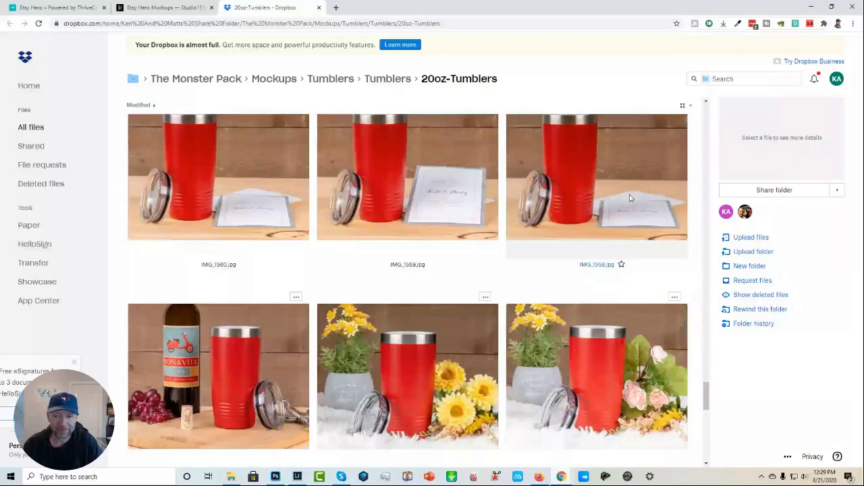
Examine the red tumbler photos staged with a wine bottle and different flower arrangements, down to the end of the folder.
scroll(571, 312, "down", 1)
scroll(570, 313, "down", 3)
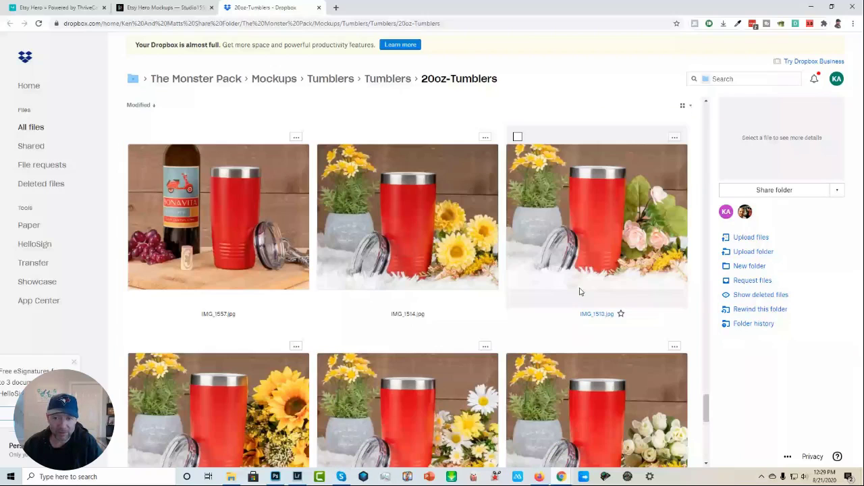
scroll(580, 291, "down", 1)
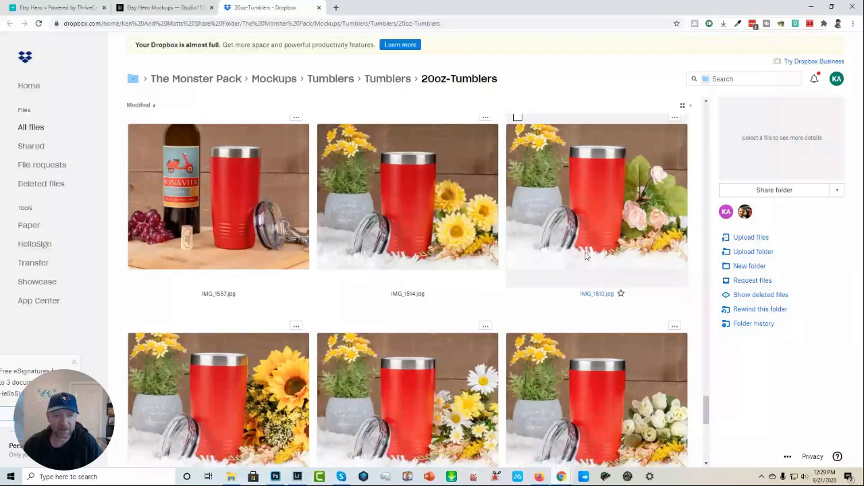
scroll(586, 256, "down", 3)
scroll(149, 154, "up", 3)
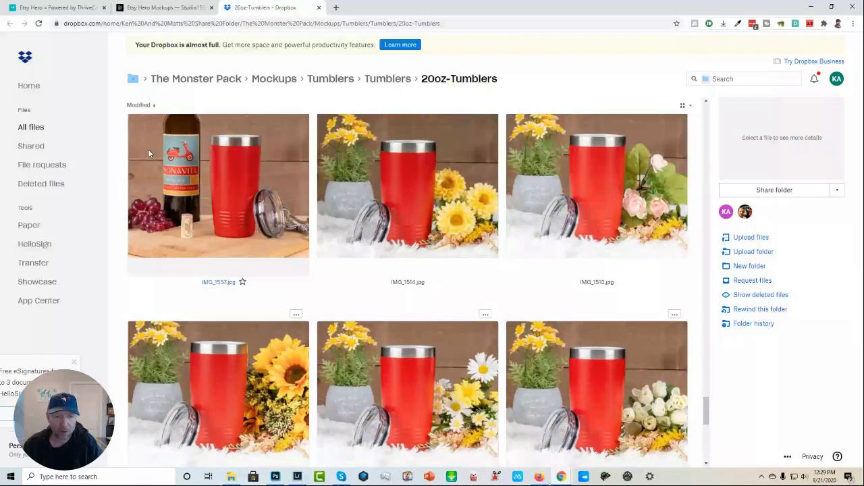
scroll(203, 189, "down", 2)
scroll(257, 227, "down", 1)
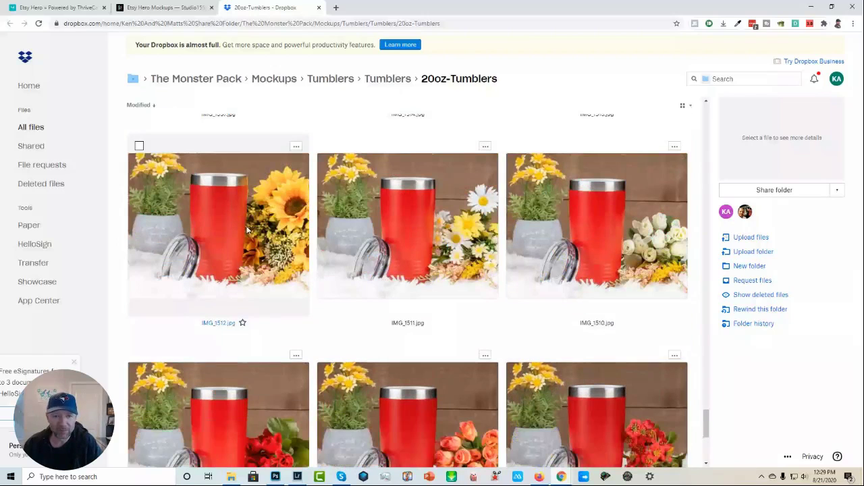
scroll(253, 242, "down", 1)
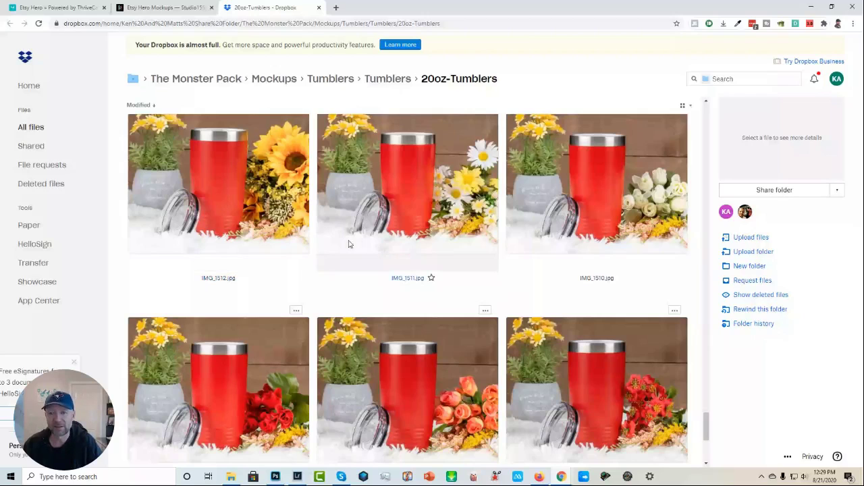
scroll(349, 250, "down", 3)
scroll(350, 260, "down", 1)
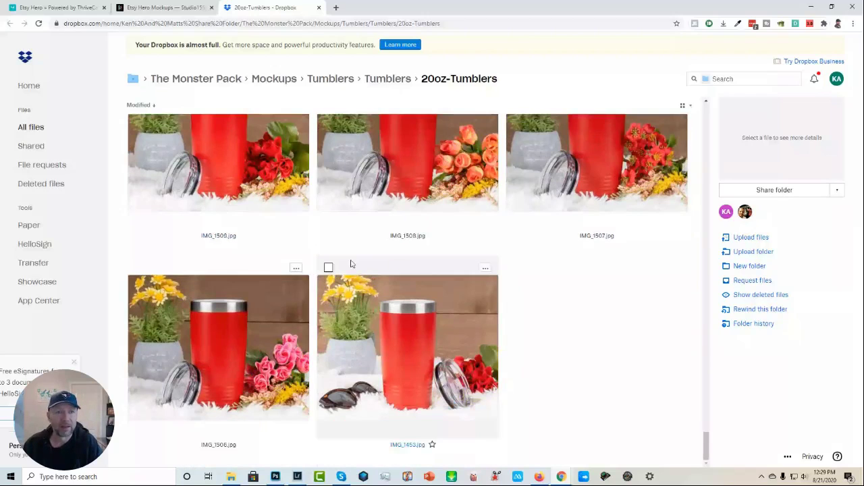
scroll(350, 263, "up", 5)
Return to the Etsy Hero Mockups page and review the remaining tumbler categories and the individual tumbler PSD mockups.
left_click(165, 7)
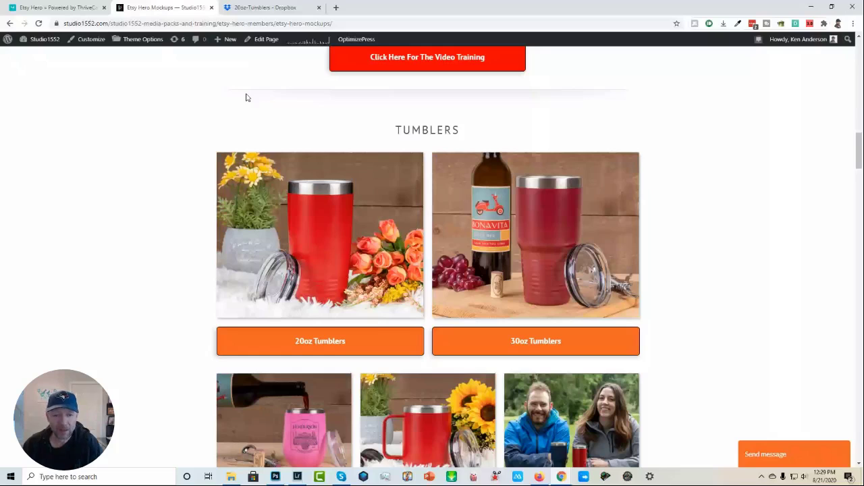
scroll(401, 273, "down", 1)
scroll(351, 280, "down", 1)
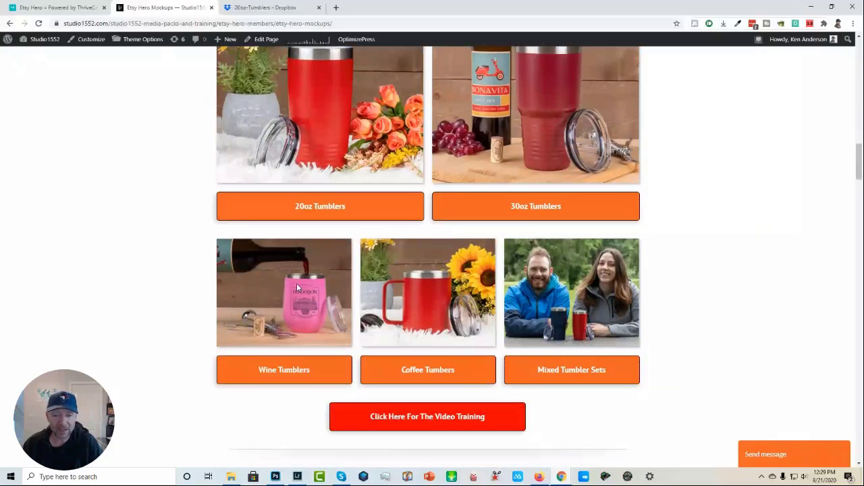
scroll(394, 299, "down", 1)
scroll(393, 299, "down", 3)
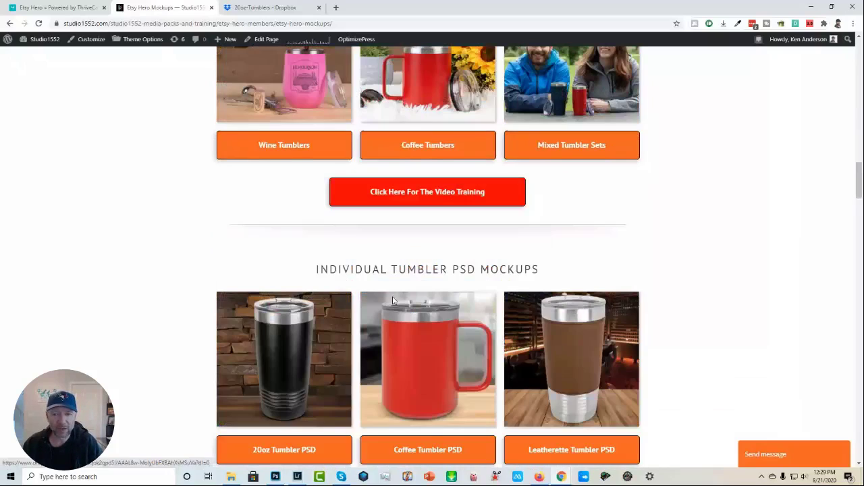
scroll(393, 299, "down", 3)
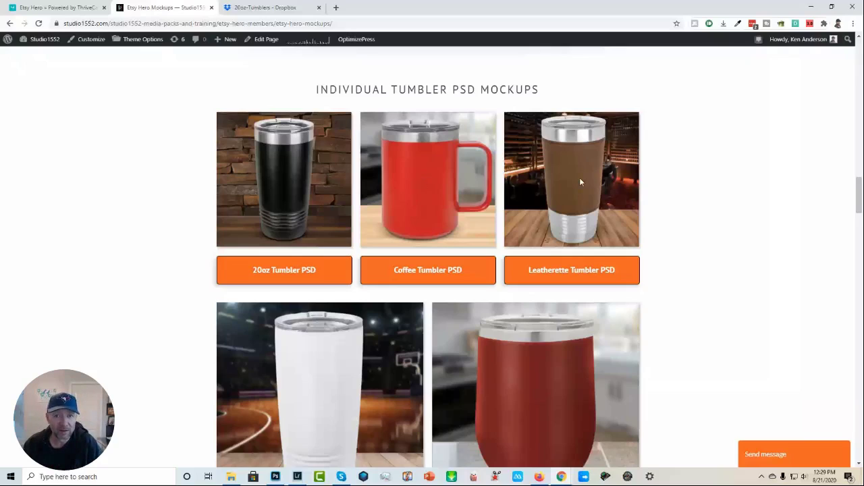
scroll(579, 181, "down", 1)
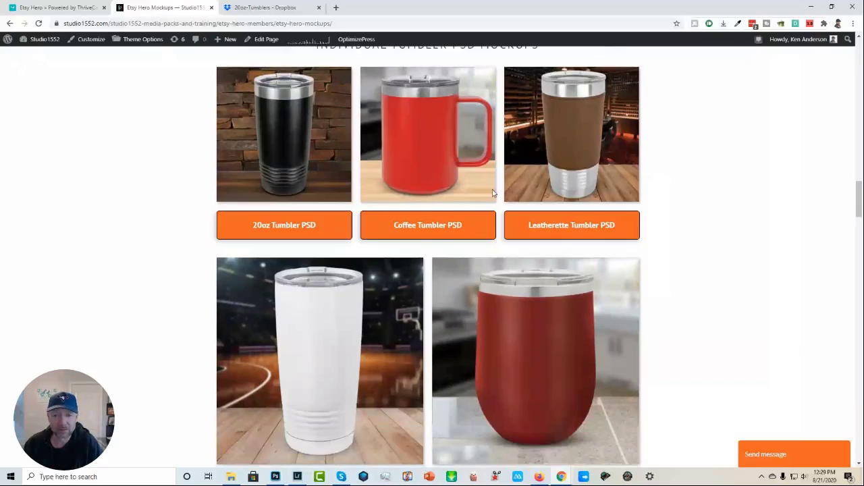
Review the miscellaneous, lifestyle cap and cutting board mockup sections of the page.
scroll(492, 193, "down", 6)
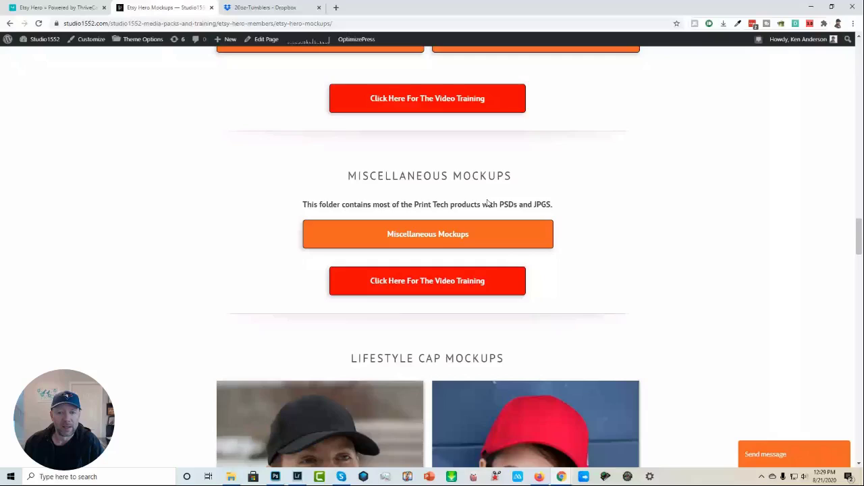
scroll(487, 202, "down", 3)
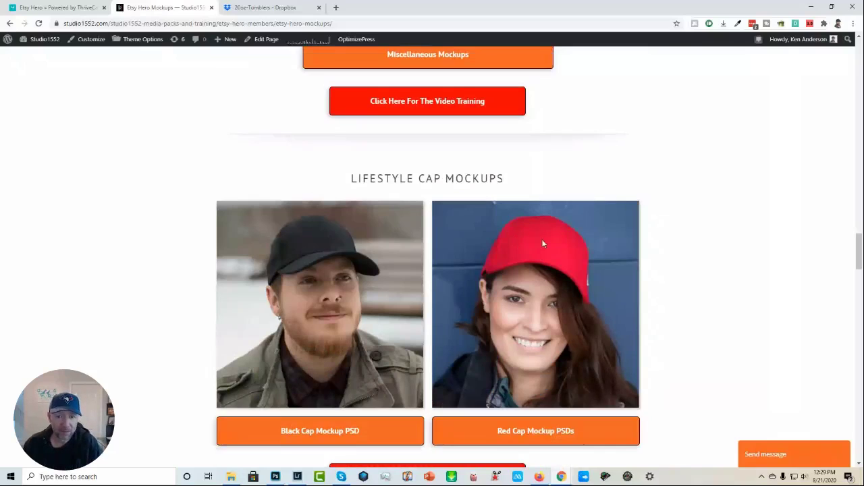
scroll(487, 282, "down", 1)
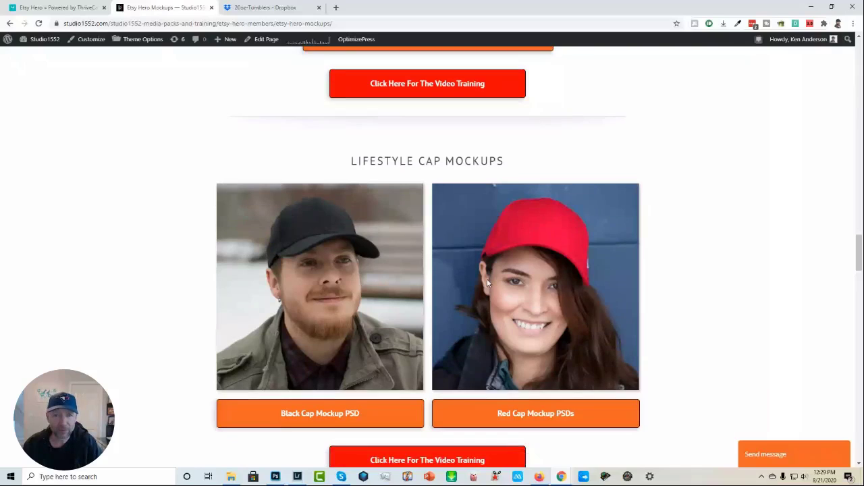
scroll(488, 283, "down", 2)
scroll(405, 216, "up", 1)
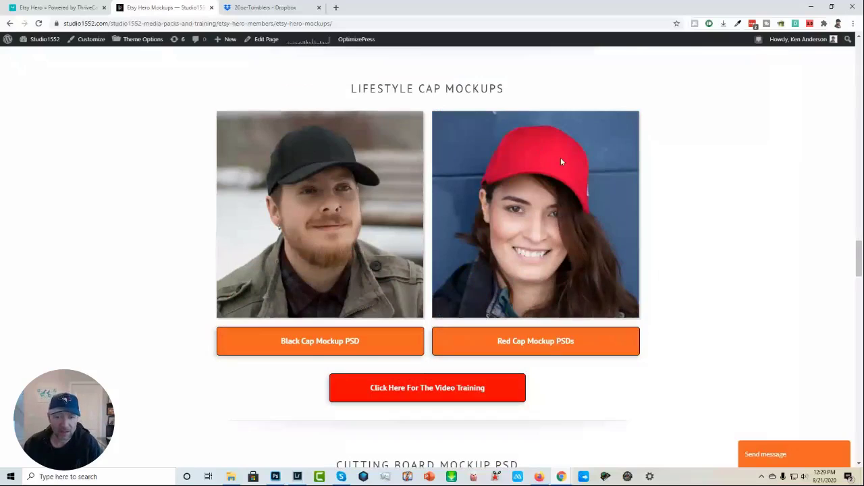
scroll(560, 162, "down", 2)
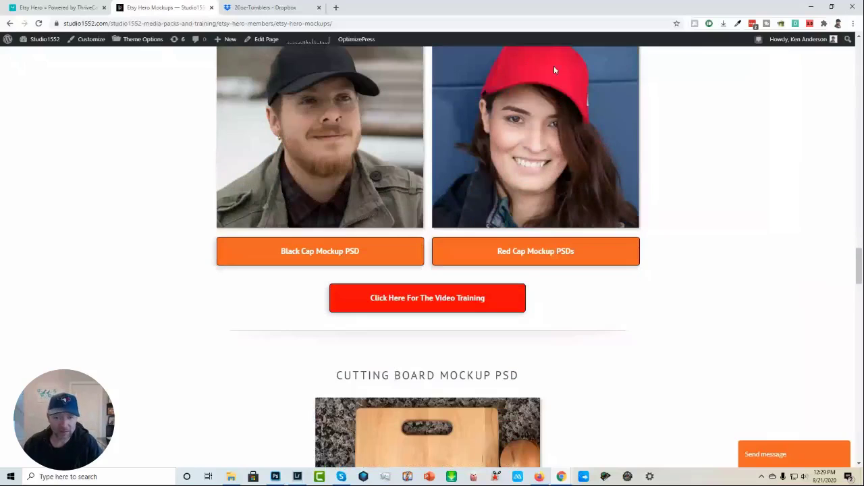
scroll(647, 254, "down", 2)
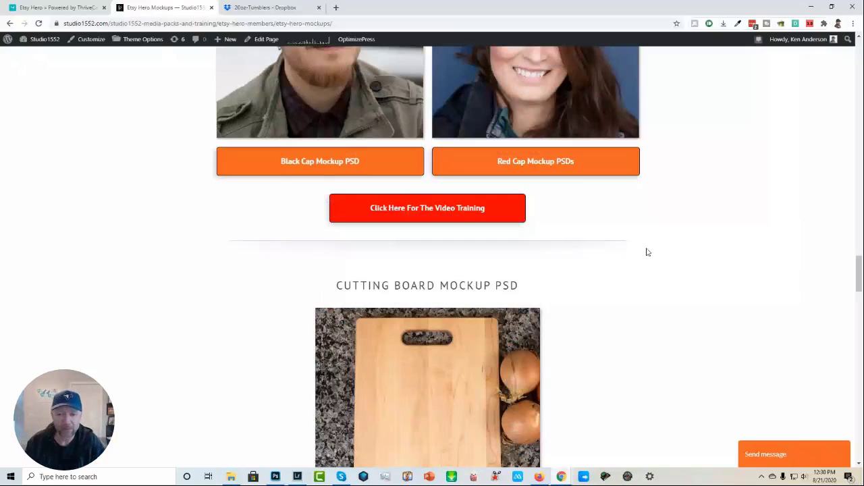
scroll(495, 361, "down", 1)
scroll(513, 334, "down", 2)
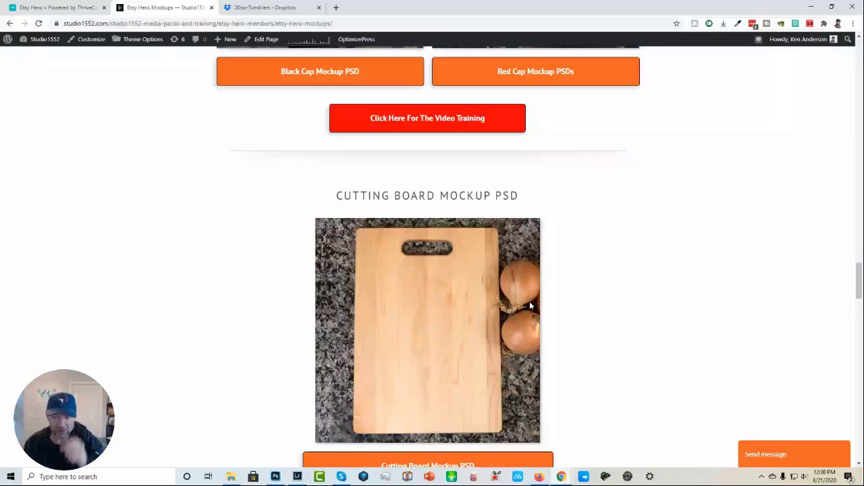
Review the cutting board, tote bag, and thank you cards and tags mockup sections of the page.
scroll(530, 302, "down", 2)
scroll(476, 153, "down", 1)
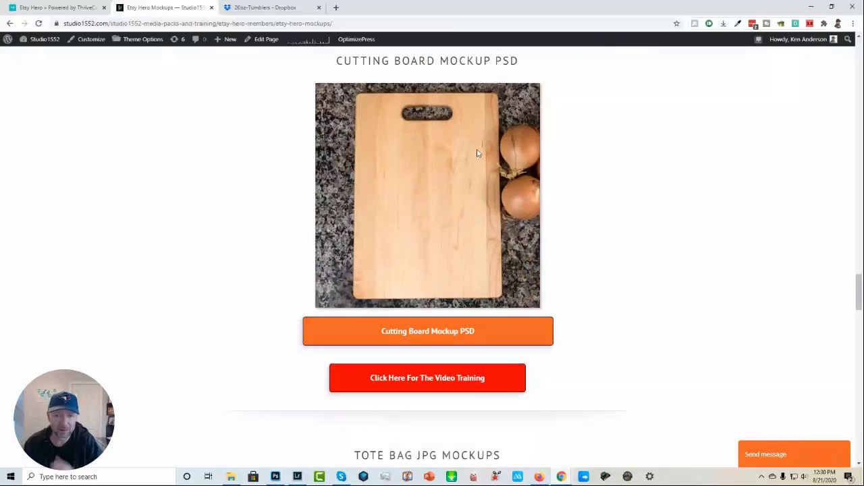
scroll(425, 192, "down", 3)
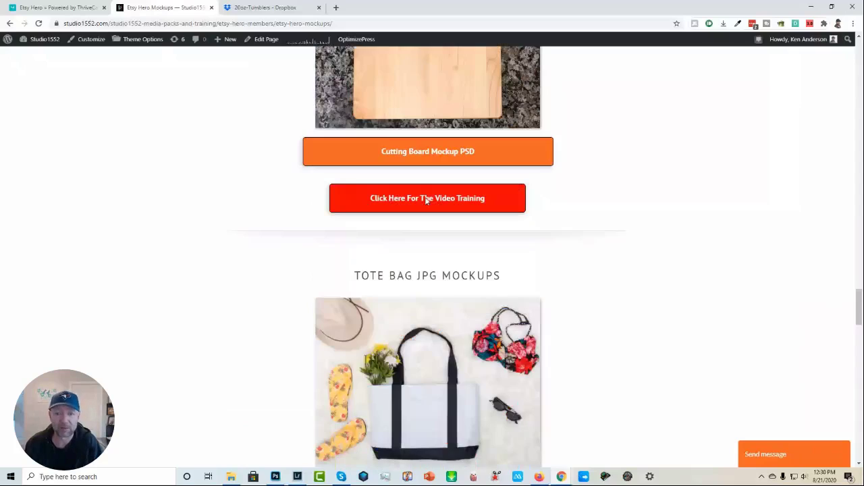
scroll(426, 200, "down", 2)
scroll(432, 206, "down", 1)
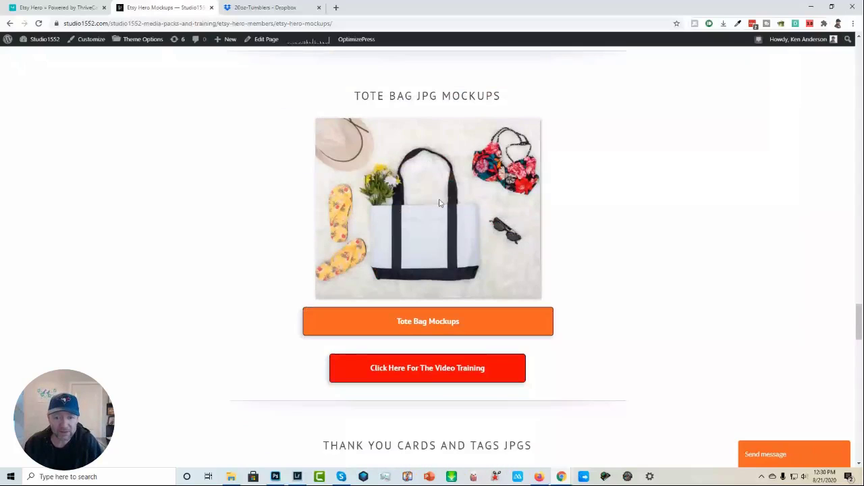
scroll(465, 378, "down", 1)
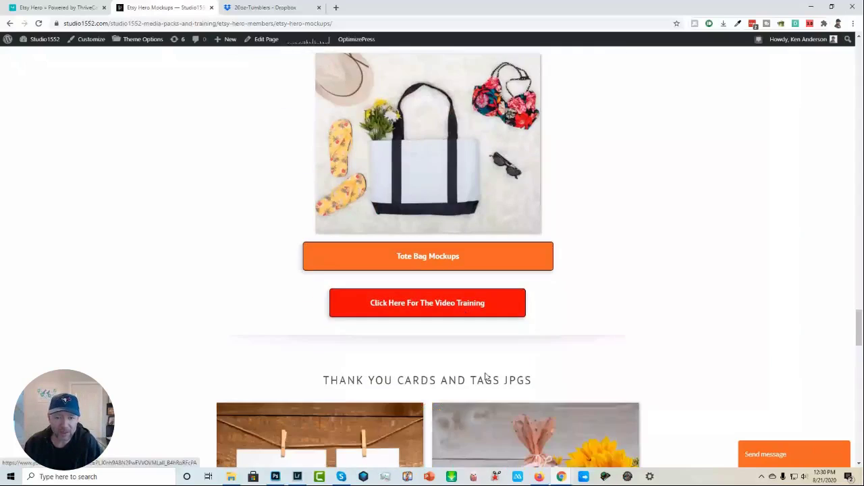
scroll(473, 365, "down", 3)
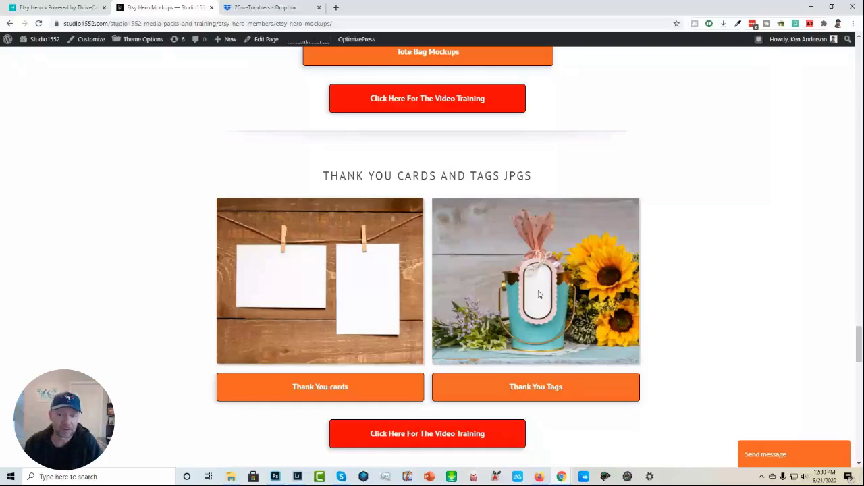
scroll(521, 304, "down", 1)
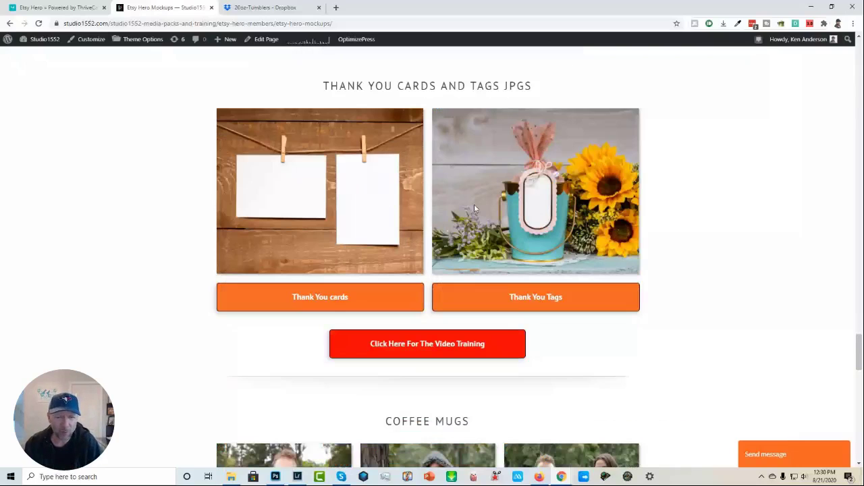
Review the coffee mug mockups, including the black, white, set, floral and white PSD options.
scroll(474, 209, "down", 2)
scroll(526, 224, "down", 1)
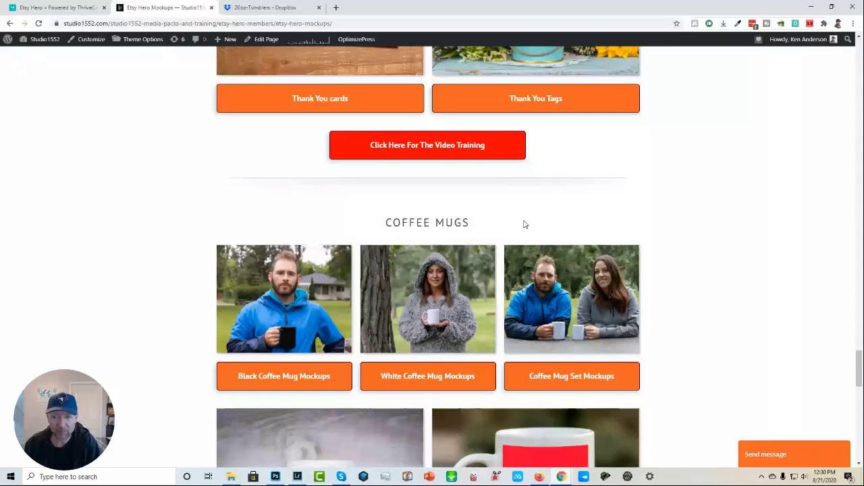
scroll(498, 251, "down", 1)
scroll(497, 251, "down", 1)
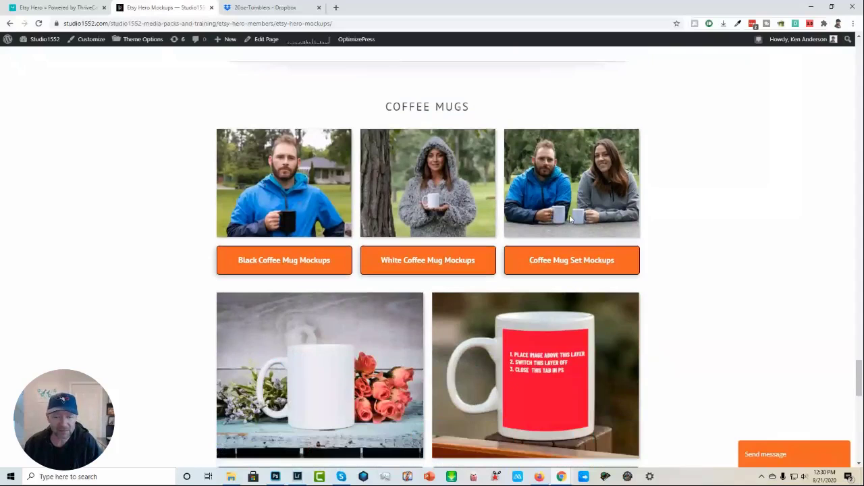
scroll(569, 247, "down", 1)
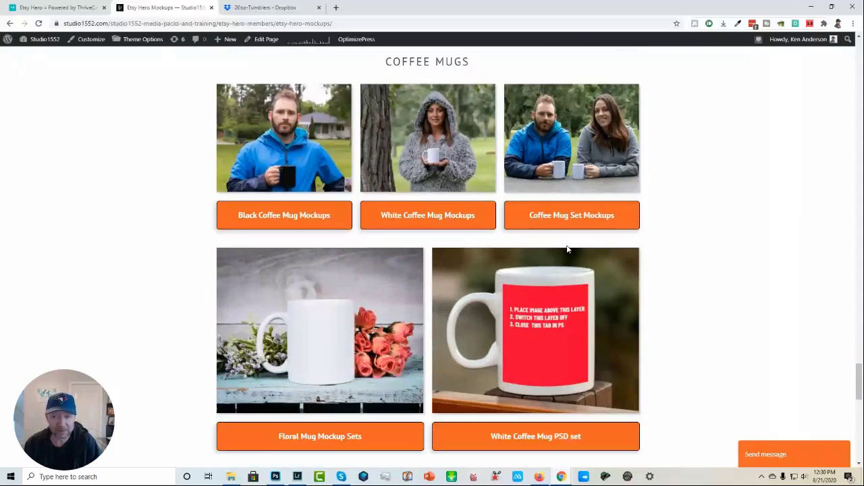
scroll(572, 247, "down", 2)
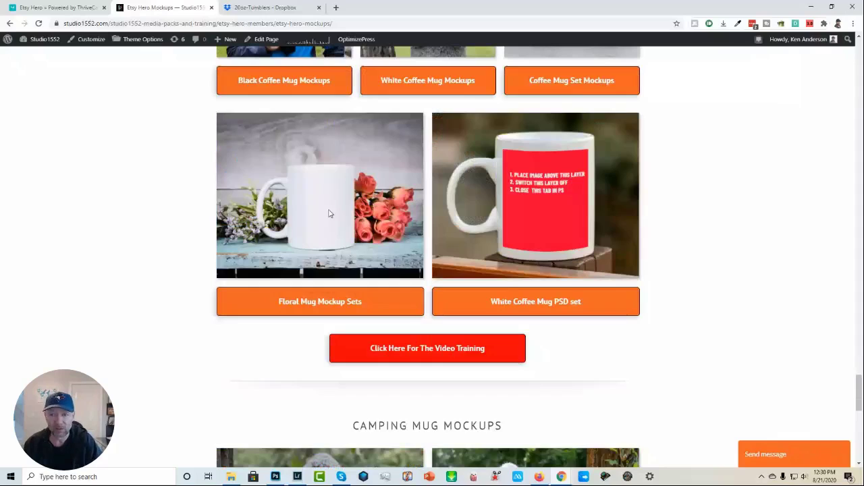
scroll(503, 277, "down", 1)
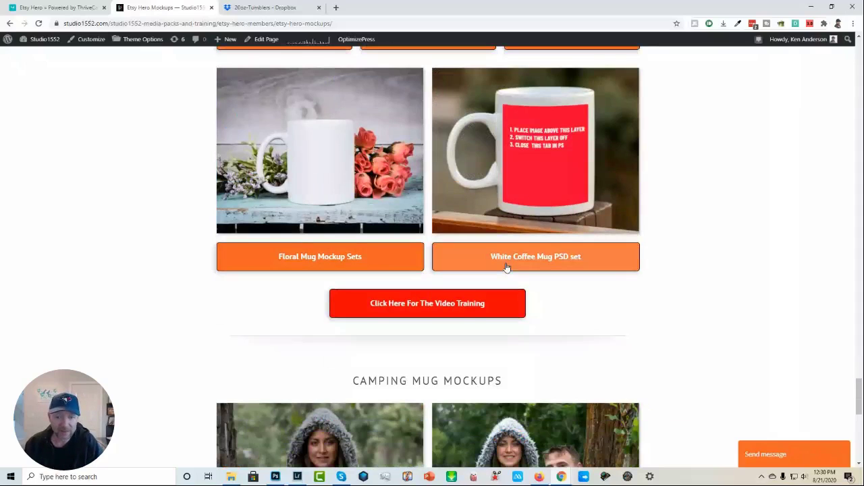
Examine the camping mug single and set mockups and the whiskey flask mockups at the end of the page.
scroll(466, 251, "down", 5)
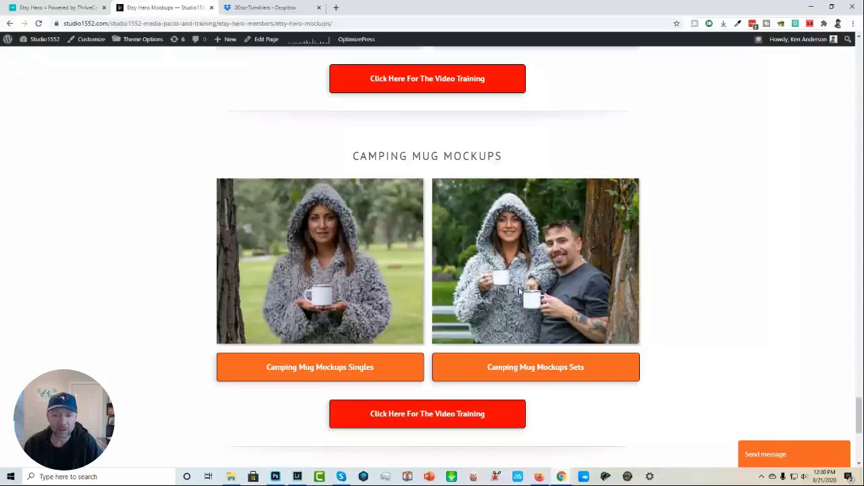
scroll(503, 349, "down", 3)
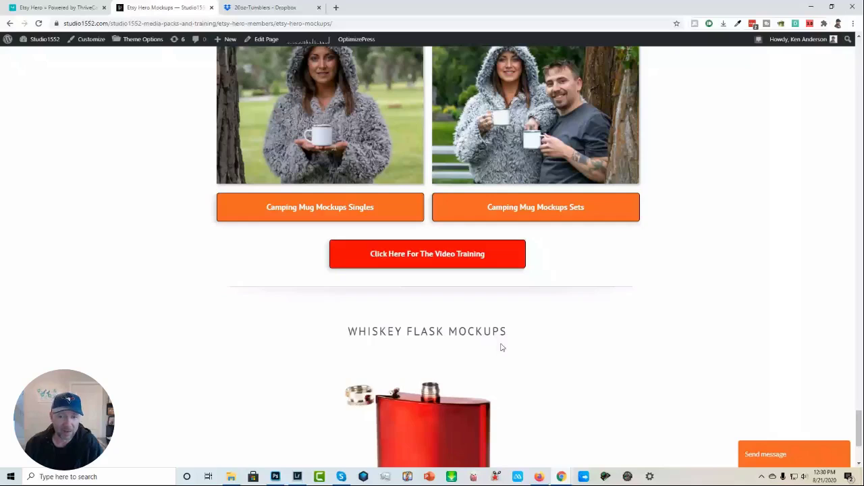
scroll(502, 347, "down", 3)
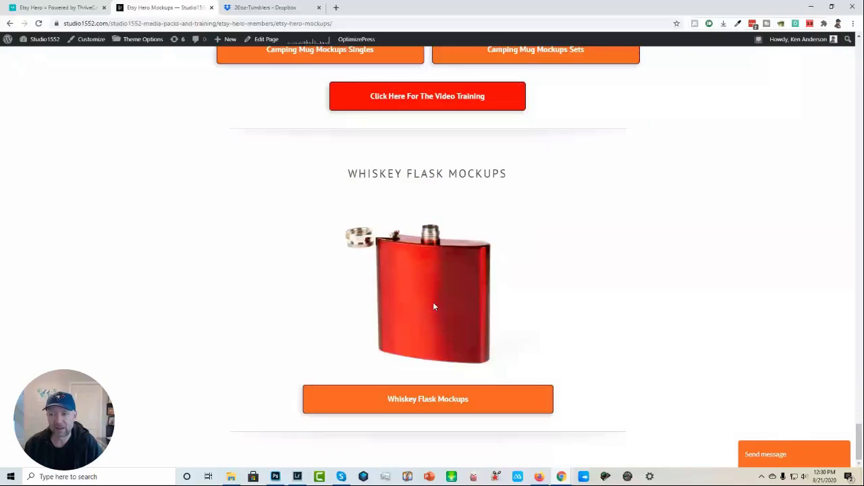
Return to the page's navigation links, open Etsy Hero Videos, and review the coffee mug and tumbler video categories.
scroll(794, 374, "up", 4)
left_click_drag(859, 419, 860, 156)
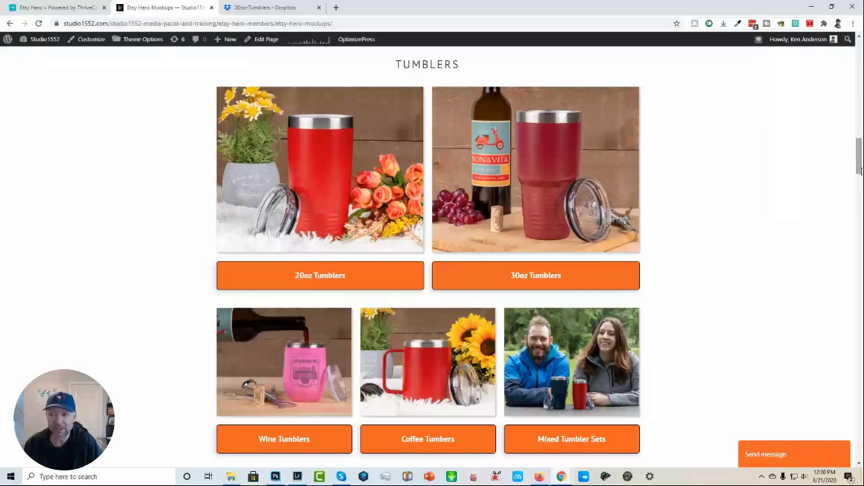
left_click_drag(860, 171, 859, 112)
left_click_drag(859, 112, 859, 66)
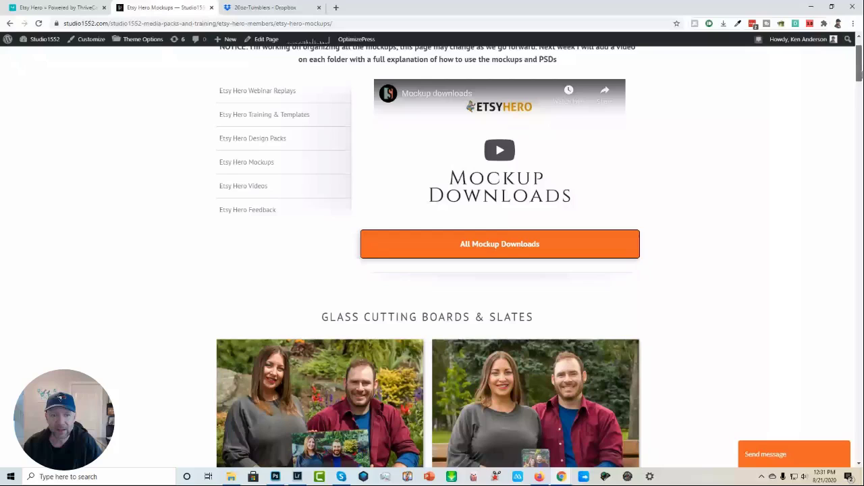
left_click(244, 186)
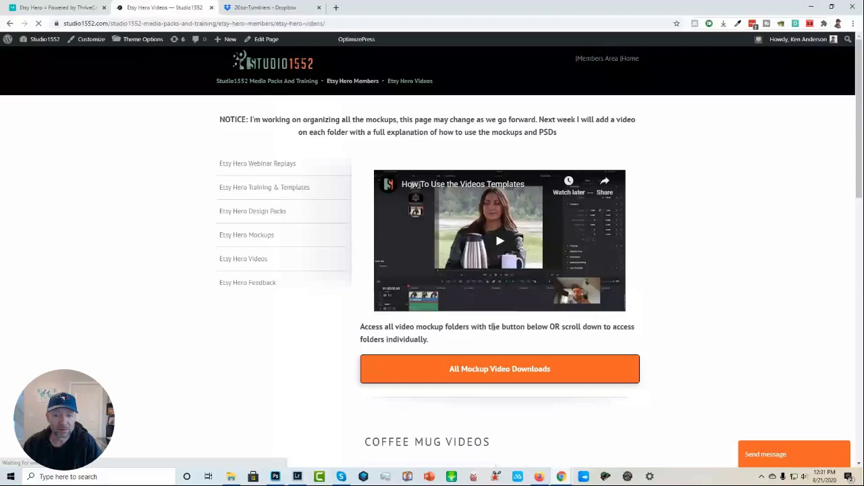
scroll(493, 331, "down", 3)
scroll(495, 336, "down", 1)
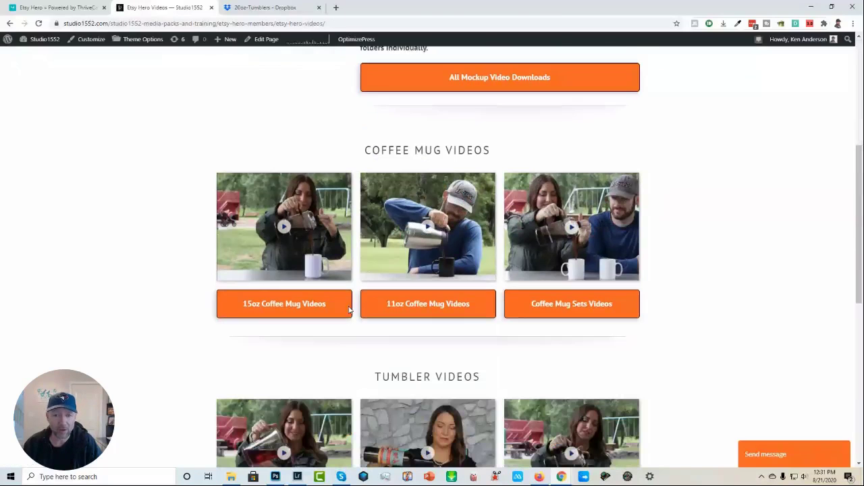
scroll(349, 309, "down", 3)
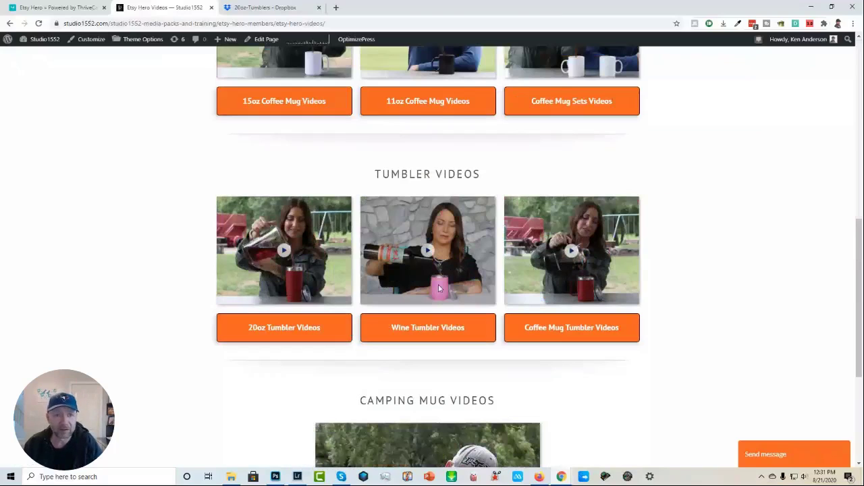
View the Etsy Hero Feedback form page, and return through Etsy Hero Videos to the Etsy Hero Design Packs page.
scroll(335, 270, "up", 1)
scroll(335, 266, "up", 7)
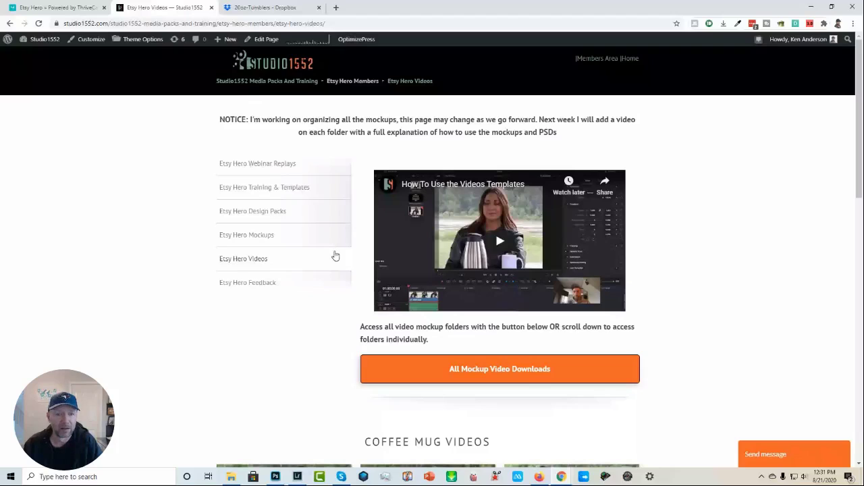
left_click(249, 283)
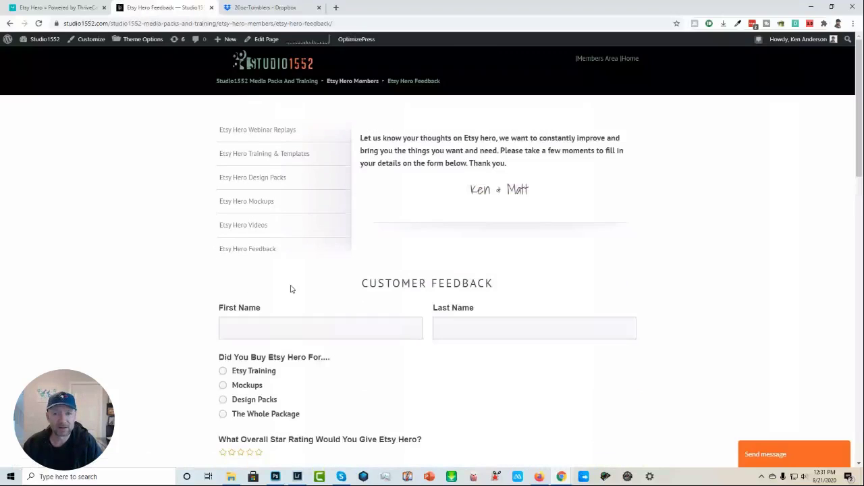
left_click(261, 225)
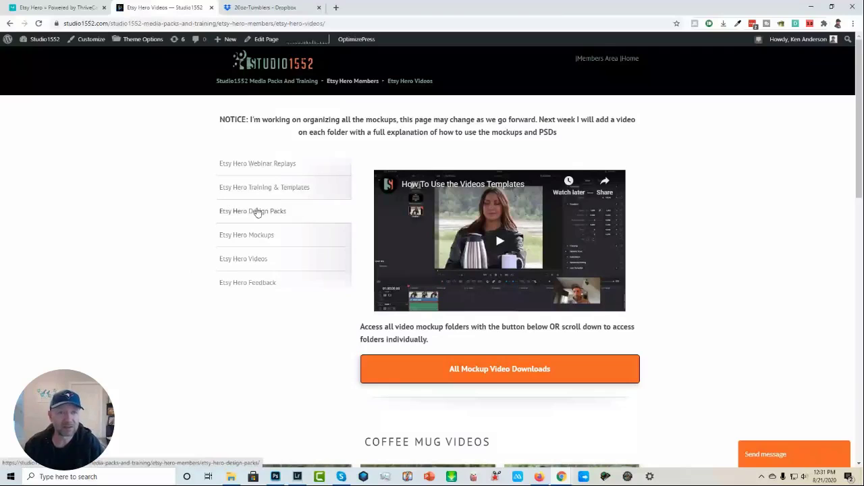
left_click(257, 211)
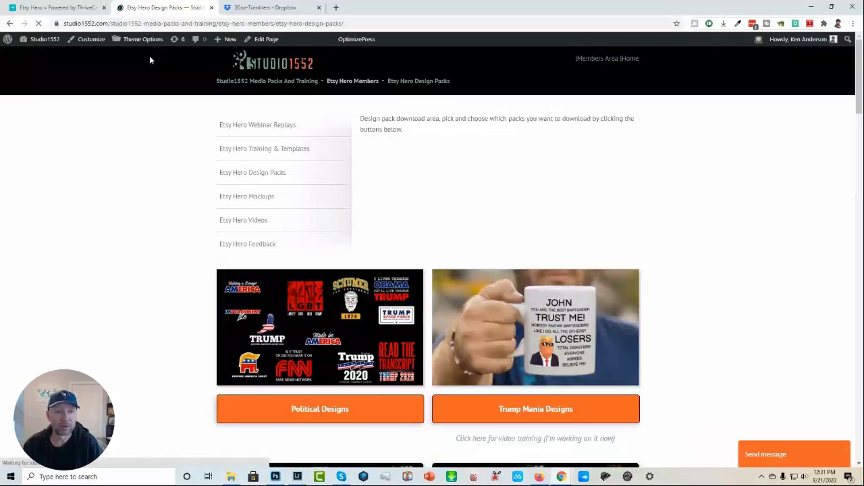
Switch to the Etsy Hero checkout page and review its included items, pricing options and payment form.
left_click(57, 8)
scroll(303, 234, "down", 2)
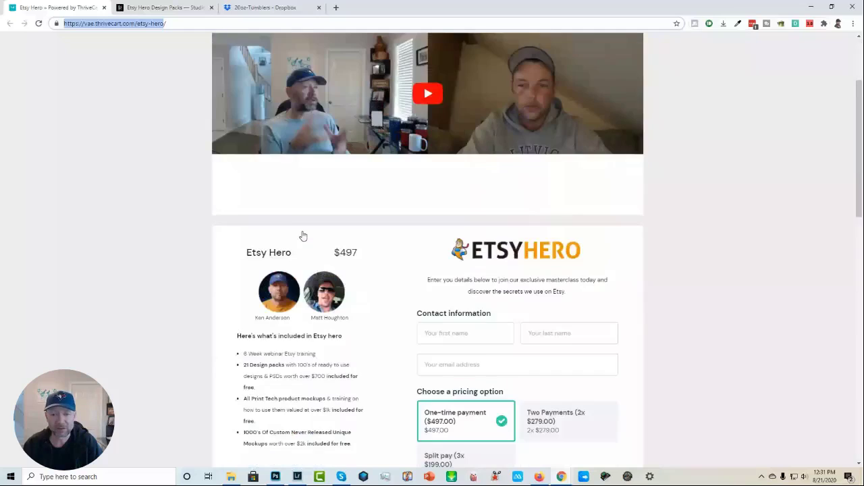
scroll(303, 236, "down", 2)
scroll(506, 326, "up", 3)
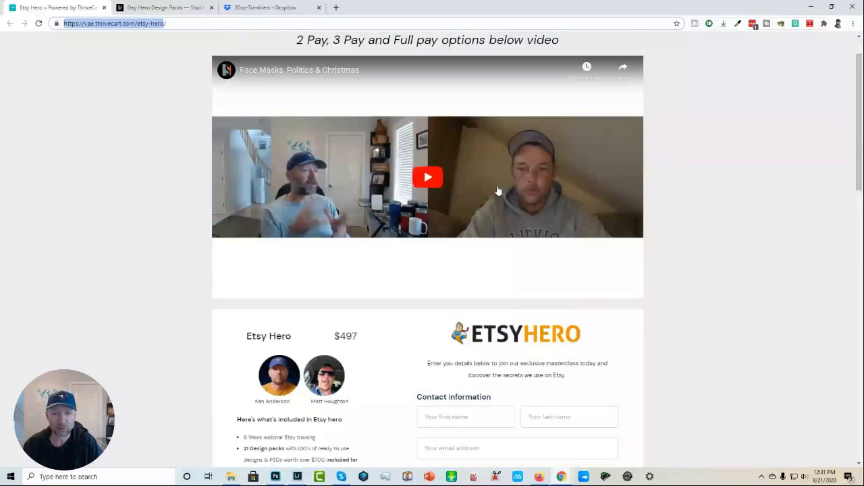
scroll(437, 319, "down", 4)
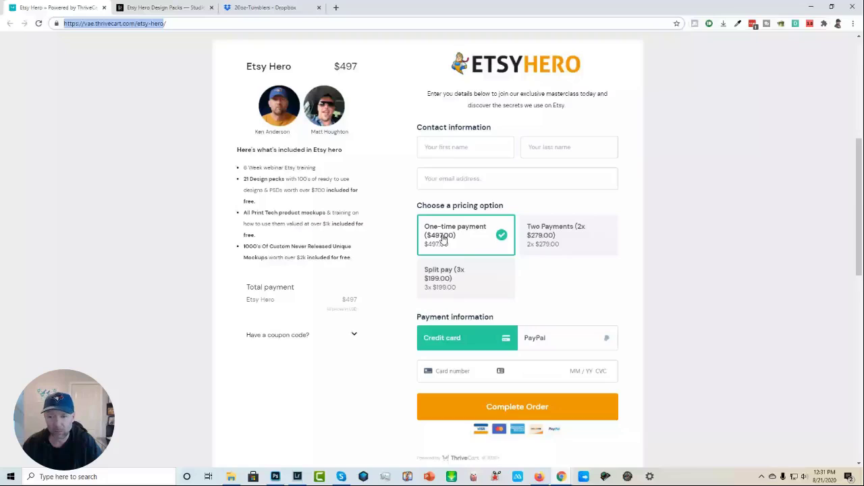
scroll(443, 240, "down", 3)
scroll(477, 277, "up", 1)
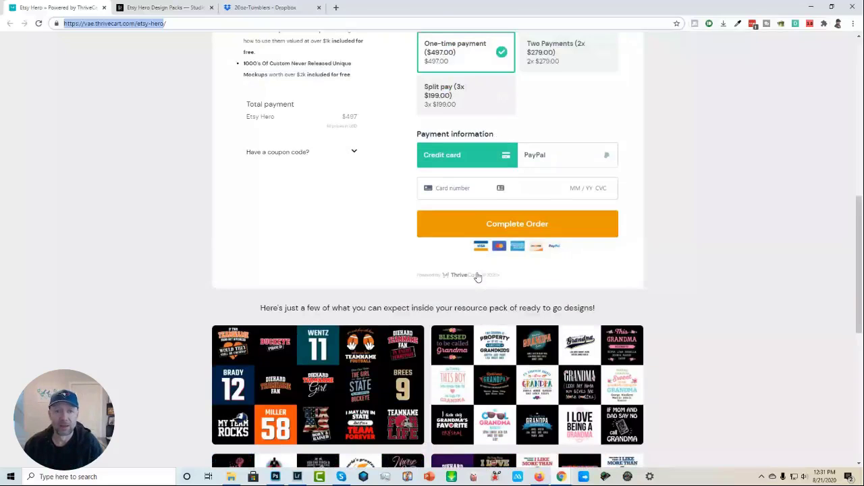
scroll(426, 274, "up", 1)
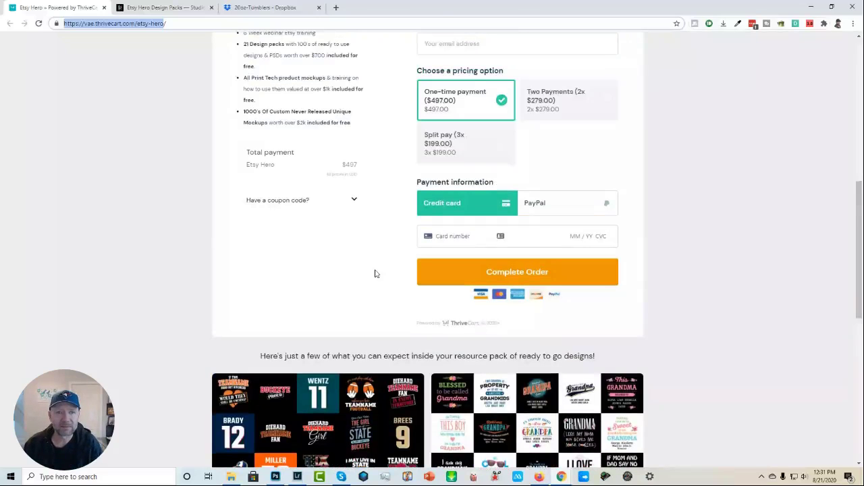
Look over the Etsy Hero offer and pricing again, and return to the Face Masks, Politics & Christmas replay video.
scroll(376, 273, "up", 1)
scroll(376, 273, "up", 2)
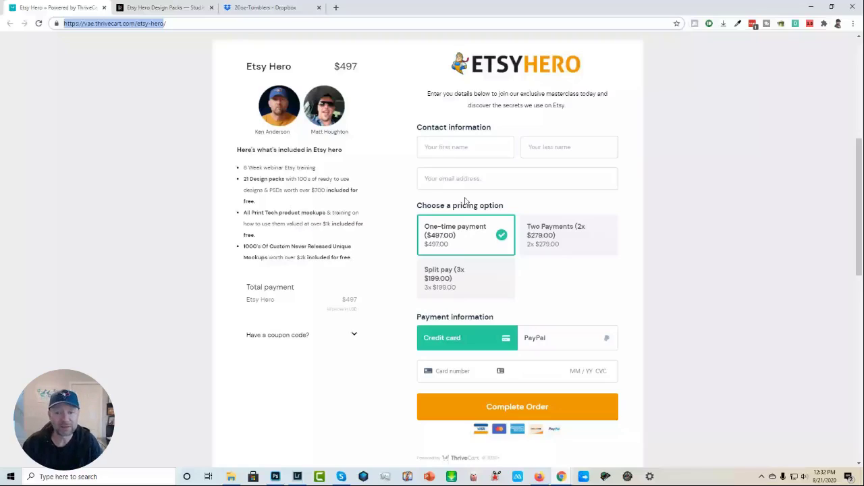
scroll(465, 201, "up", 1)
scroll(515, 207, "up", 1)
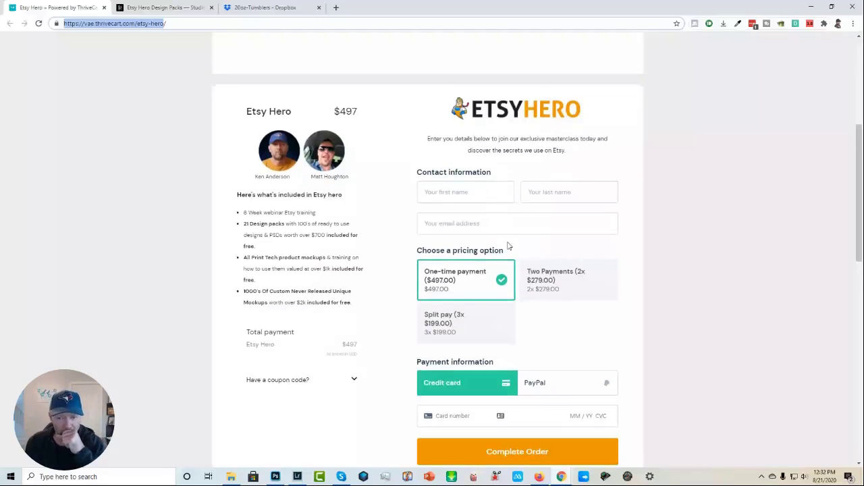
scroll(525, 252, "up", 3)
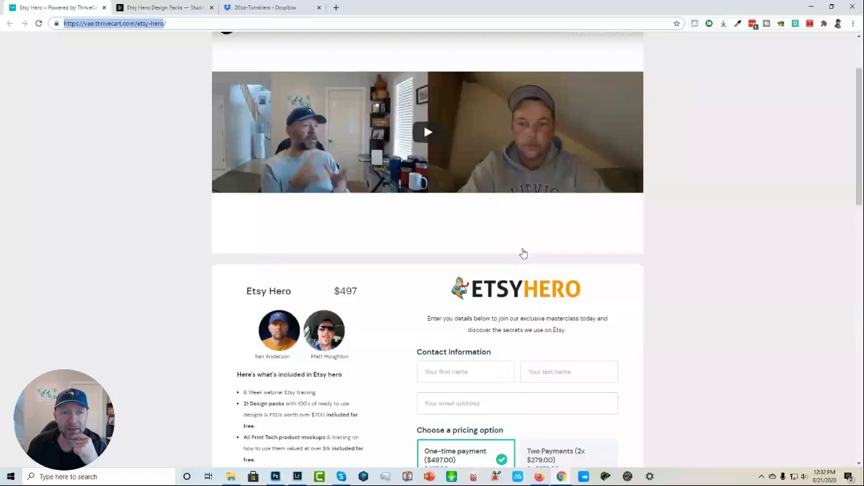
scroll(524, 253, "up", 2)
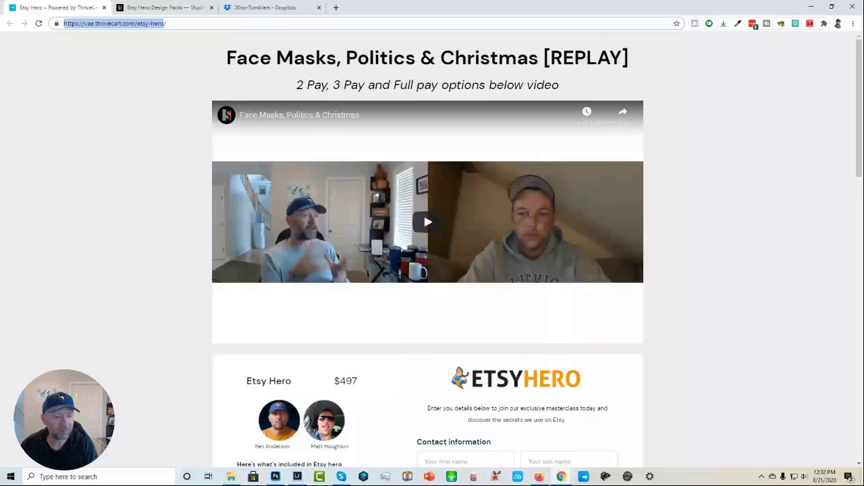
Switch to Photoshop, bring up the photo of the man holding a blank sign, and place the Etsy Hero graphic on the sign.
left_click(230, 477)
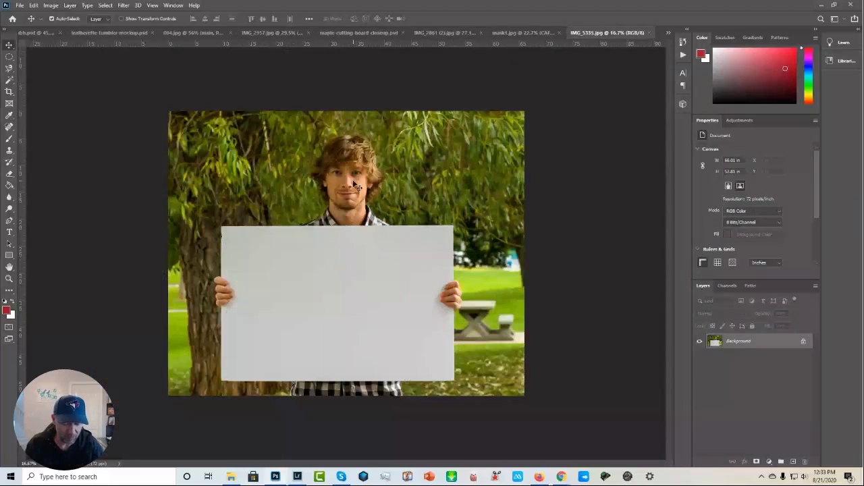
scroll(353, 182, "up", 2)
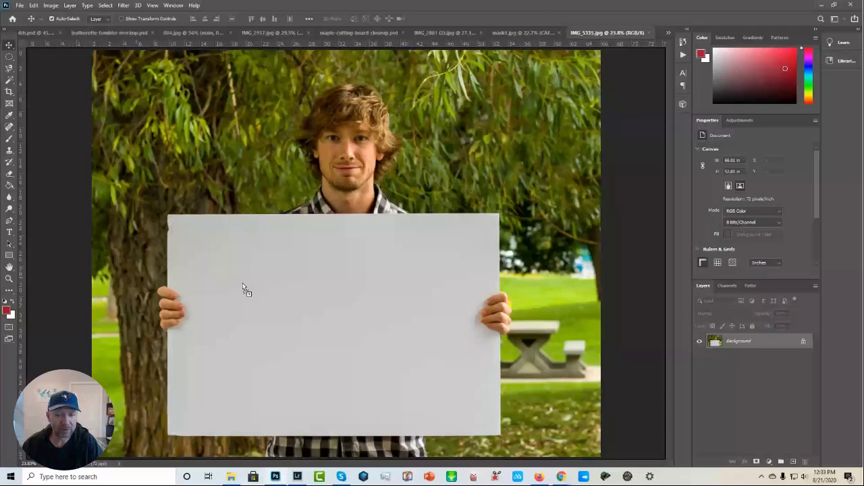
key("ctrl+v")
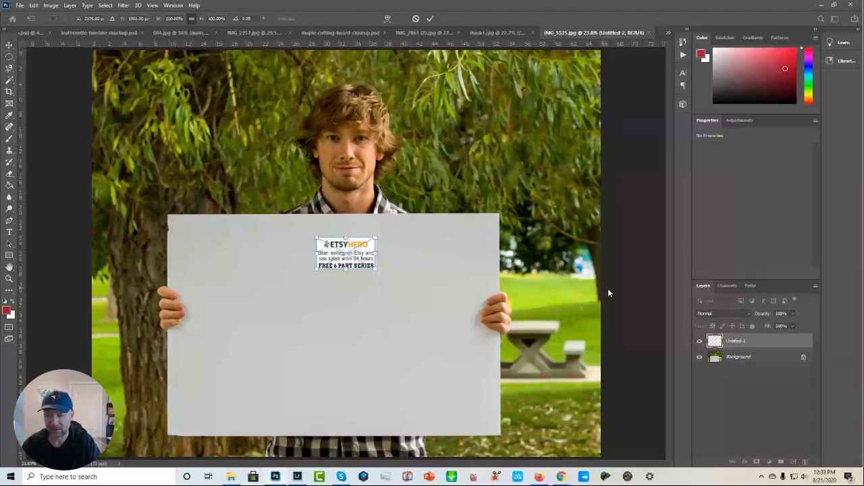
Hide the Etsy Hero graphic layer, and place the studio1552 logo enlarged across most of the blank sign's width.
left_click(700, 343)
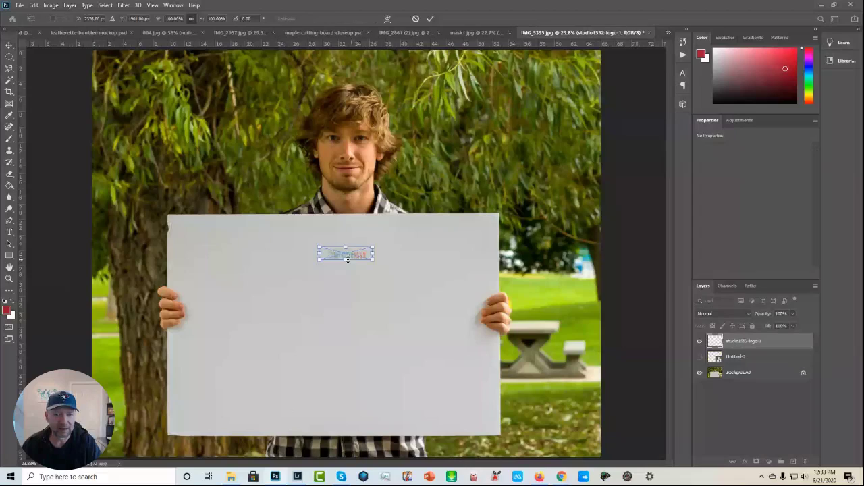
left_click_drag(319, 260, 199, 329)
left_click_drag(375, 295, 474, 318)
key("Return")
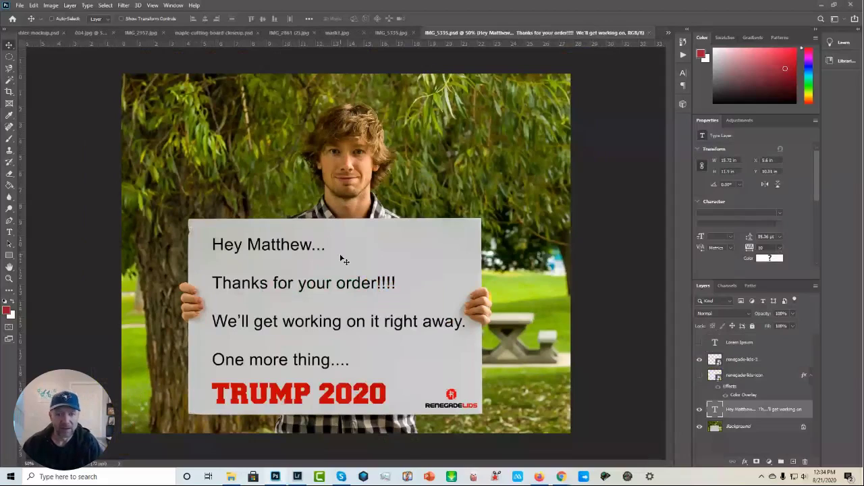
In the thank-you sign mockup IMG_5335.psd, replace the customer's name in the greeting line with another customer's name.
scroll(343, 260, "up", 1)
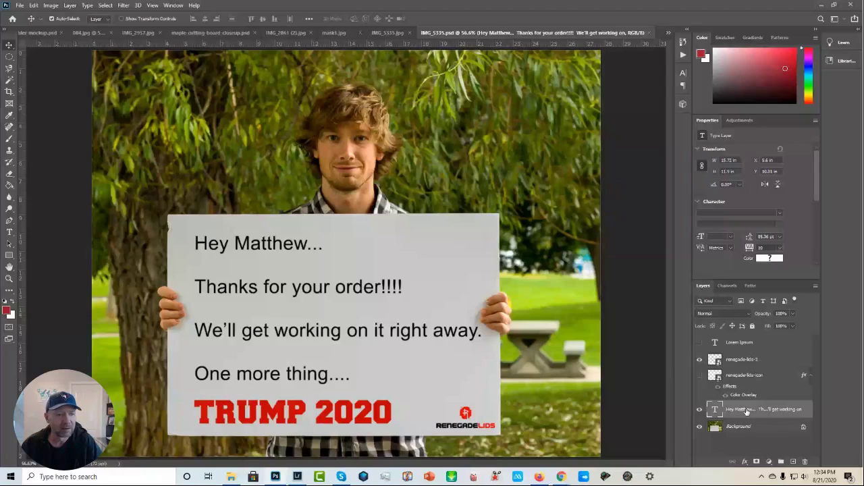
left_click(10, 233)
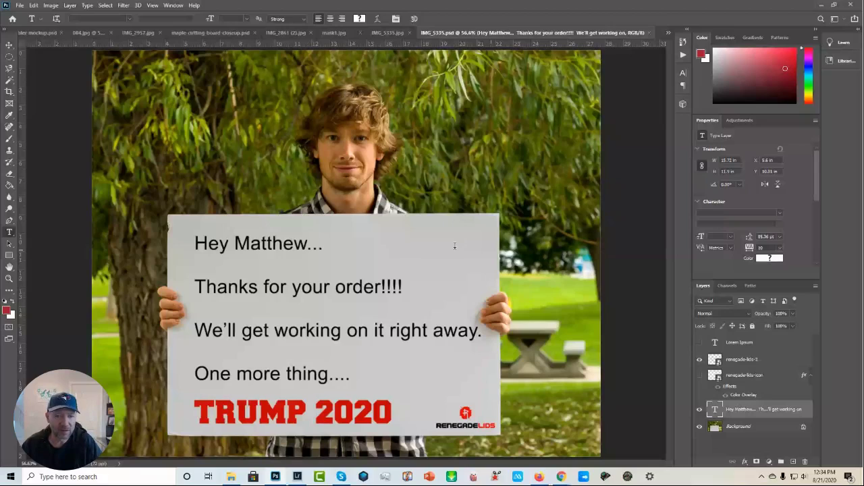
left_click_drag(307, 245, 240, 243)
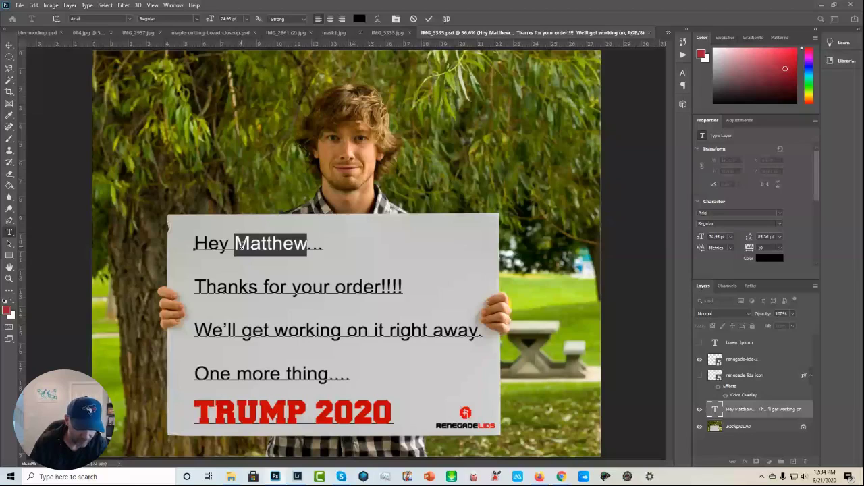
type("Bill")
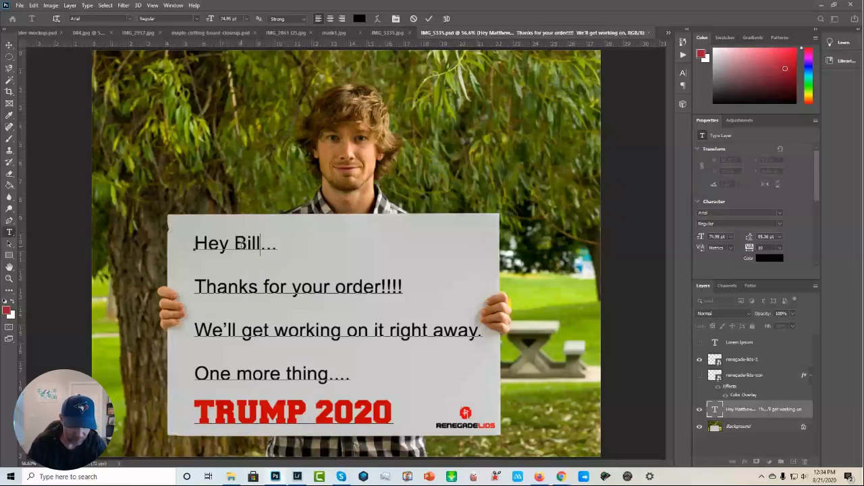
type("y-Bo")
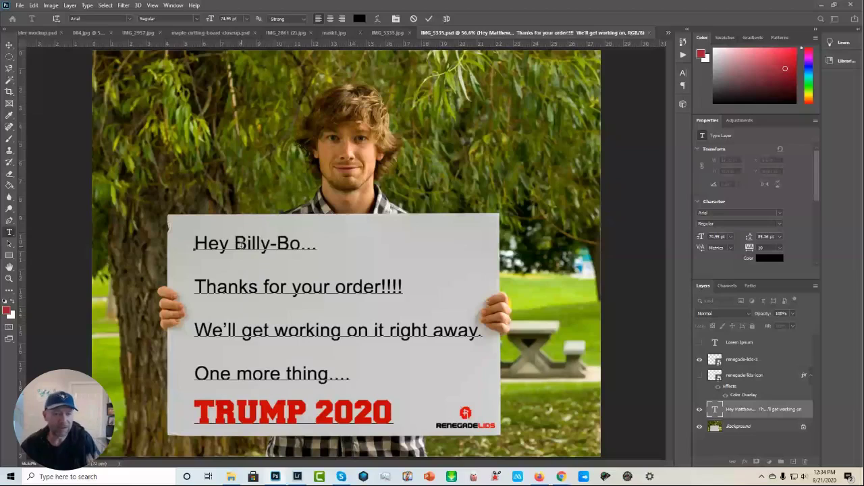
type("b")
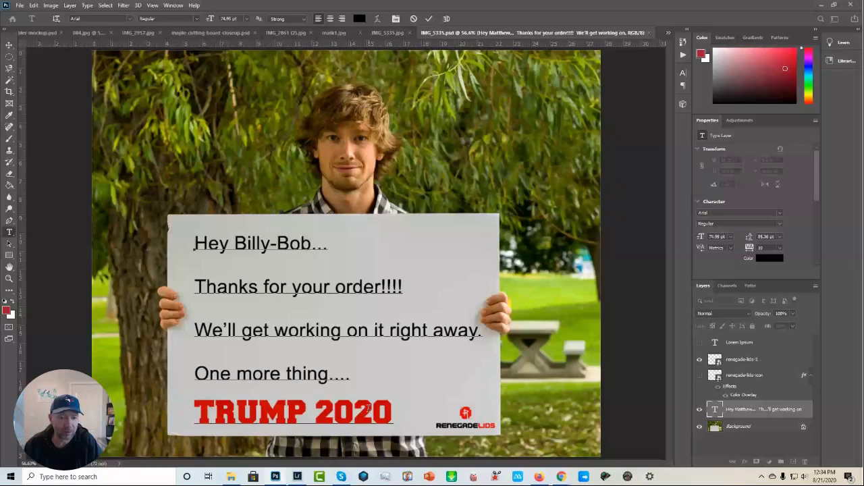
Change the word TRUMP in the sign's red slogan to BIDEN and commit the text edit.
left_click(303, 412)
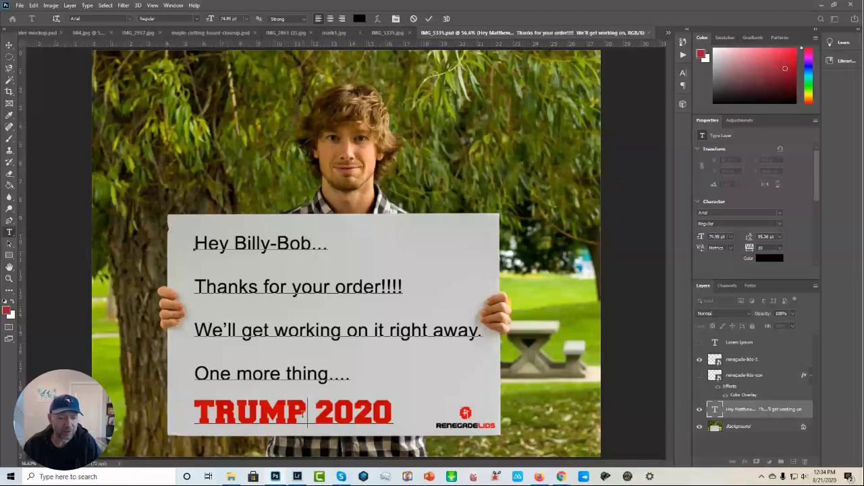
left_click_drag(303, 415, 198, 414)
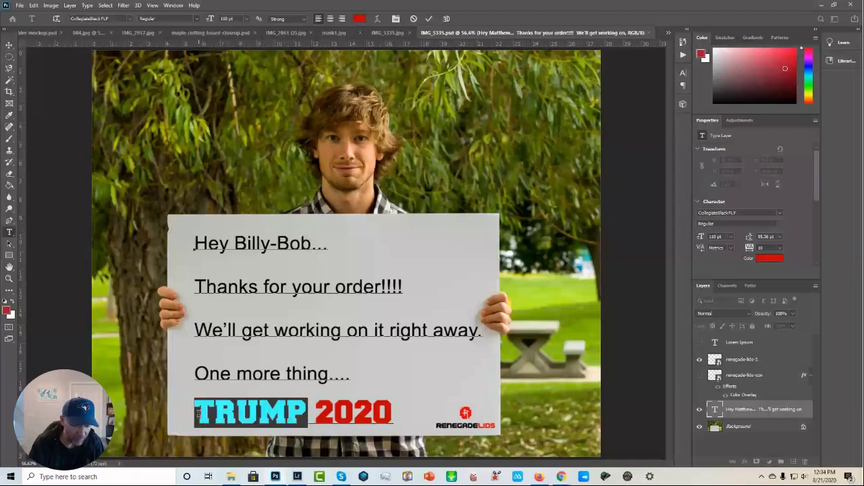
type("BIDE")
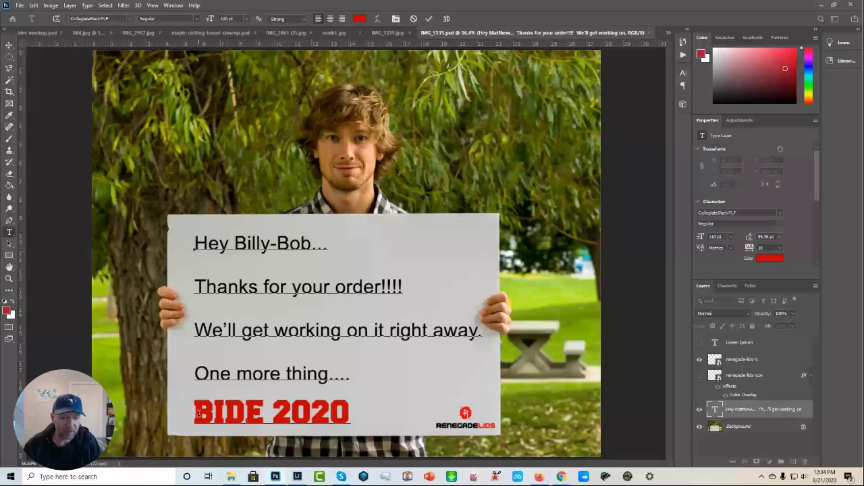
type("N")
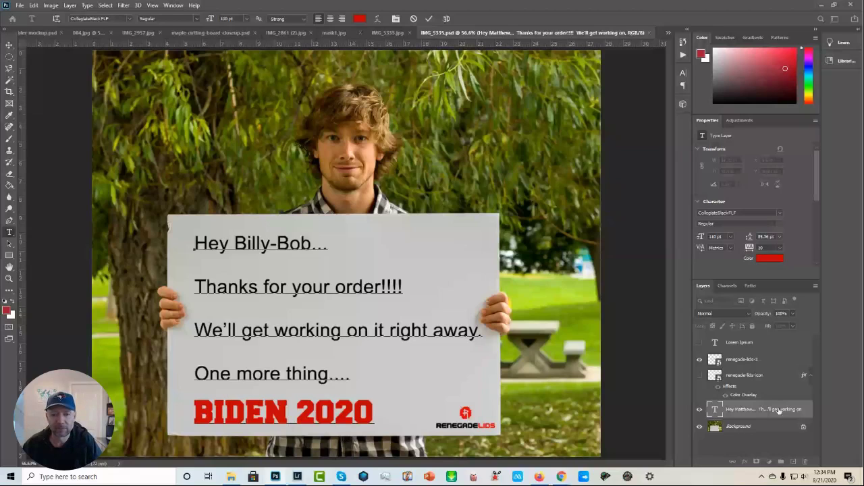
left_click(711, 443)
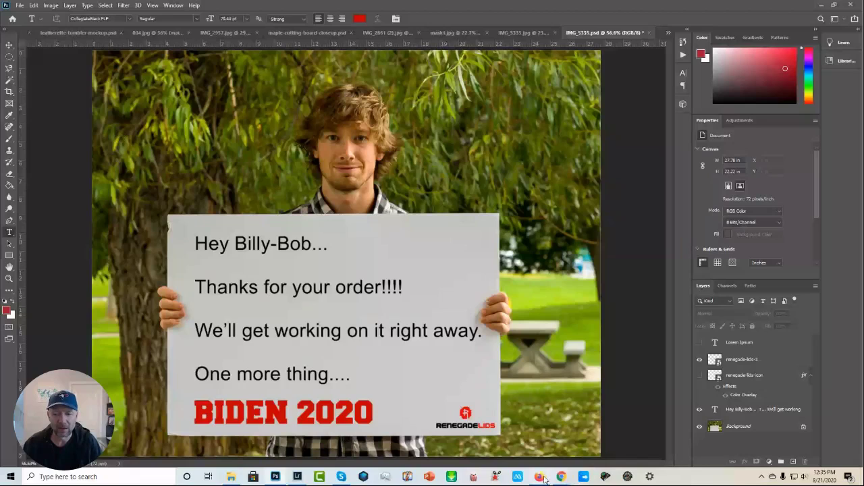
Switch to Chrome's Etsy Hero checkout page and select its web address.
mouse_move(555, 476)
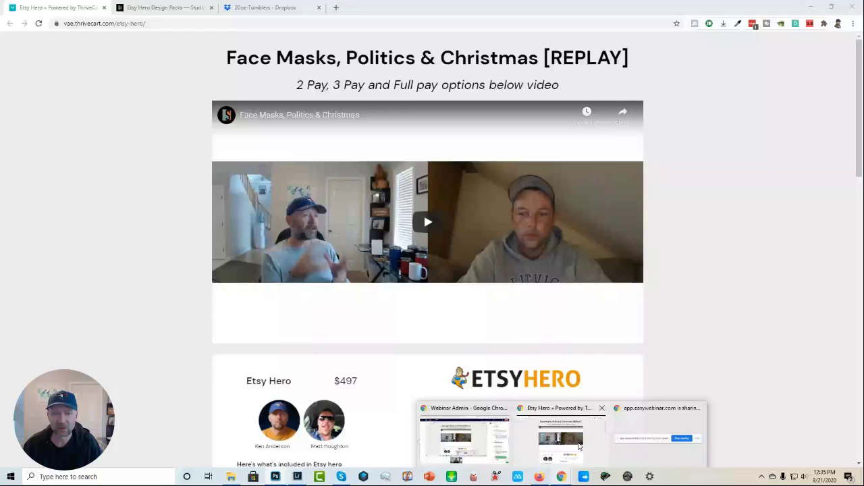
left_click(579, 446)
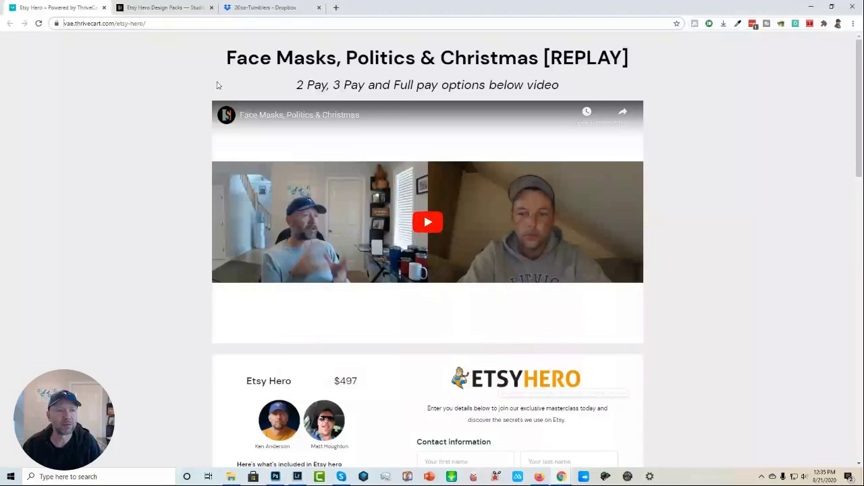
left_click(124, 22)
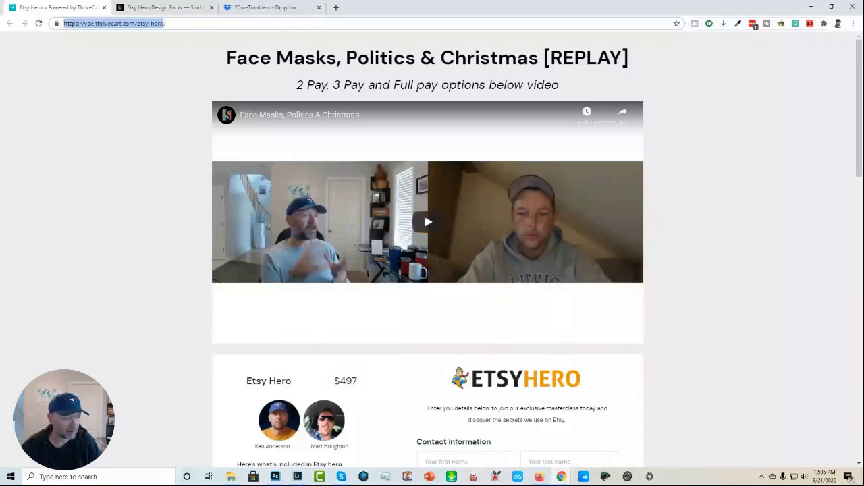
key("alt+Tab")
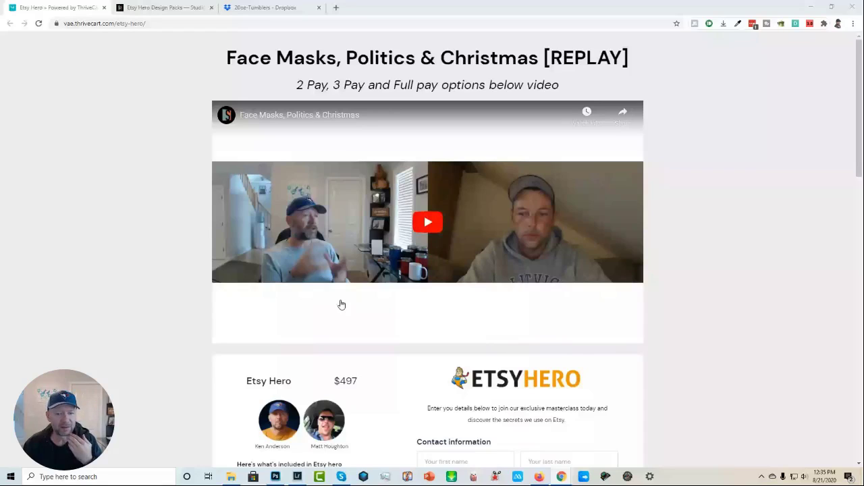
Review the Etsy Hero offer's included items and pricing options, and return to the replay video and the page's address.
scroll(435, 426, "down", 2)
scroll(436, 426, "down", 1)
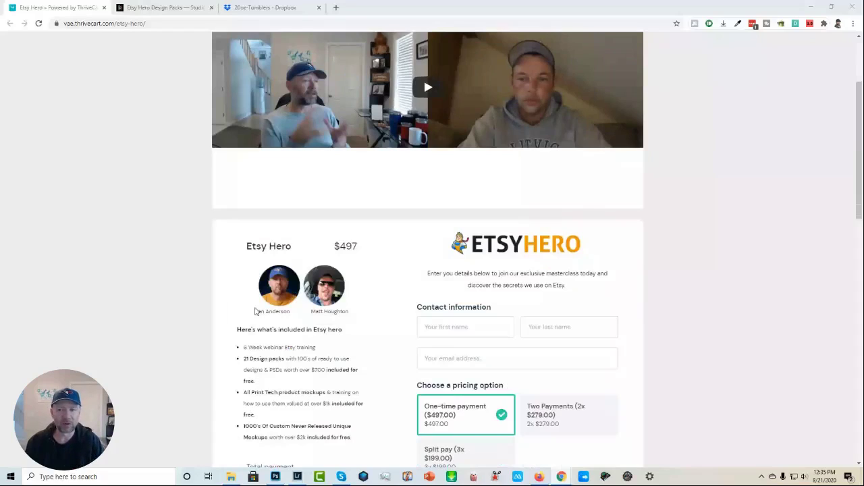
scroll(126, 260, "up", 2)
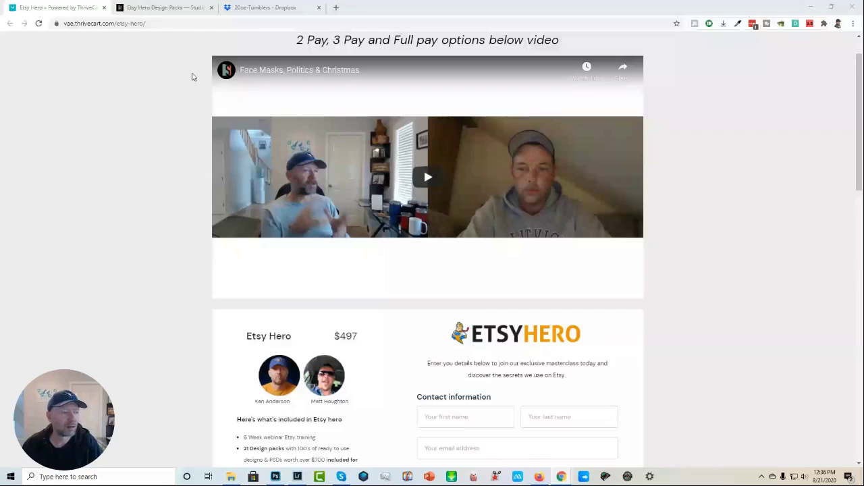
left_click(125, 18)
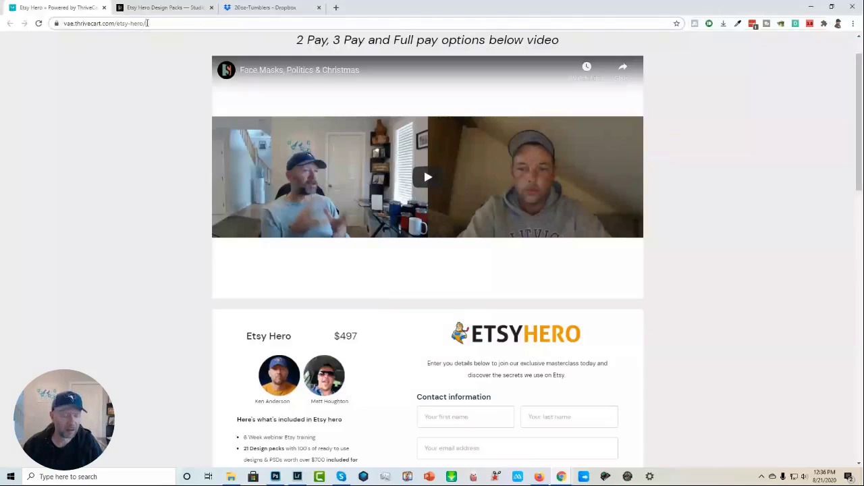
left_click(147, 23)
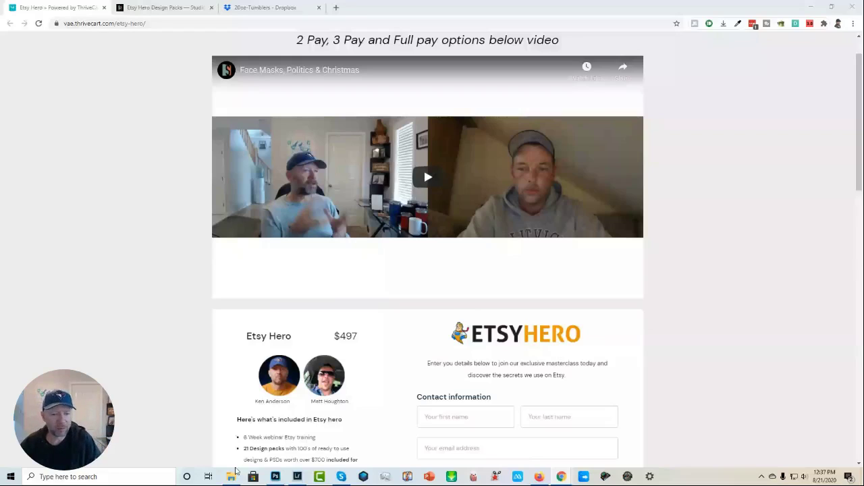
Switch to Photoshop and create a new white RGB document 3840 x 2000 pixels at 72 pixels/inch.
left_click(275, 477)
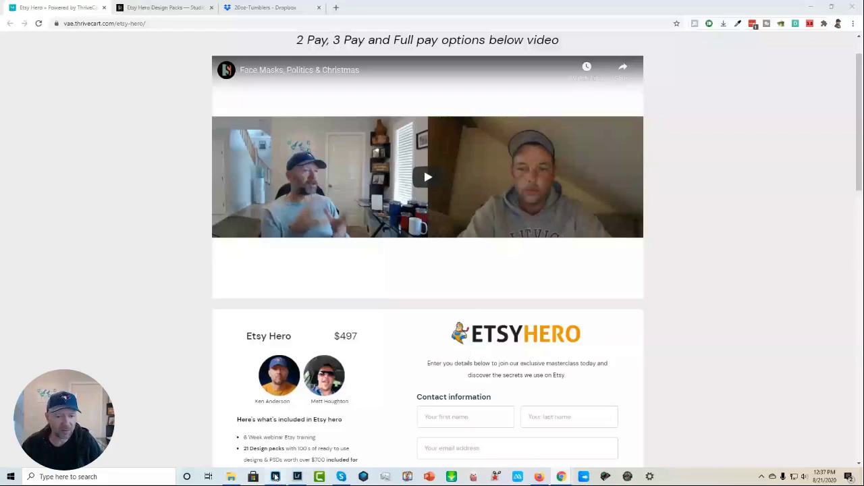
left_click(276, 477)
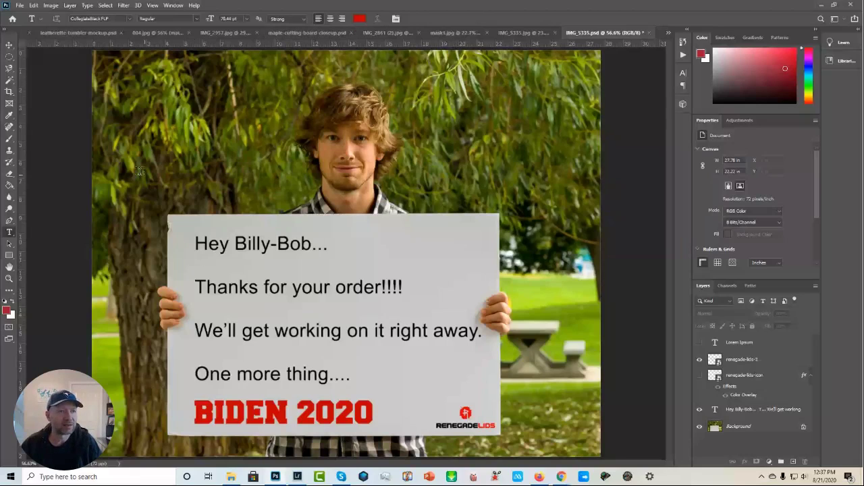
left_click(18, 5)
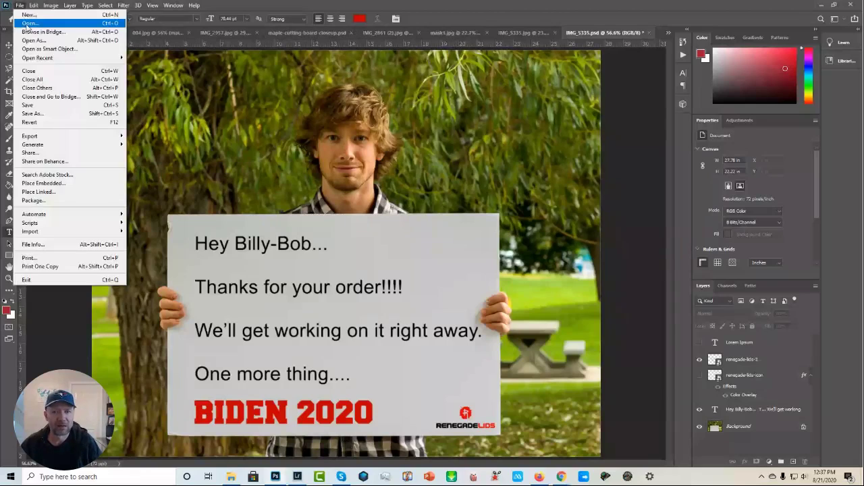
left_click(29, 14)
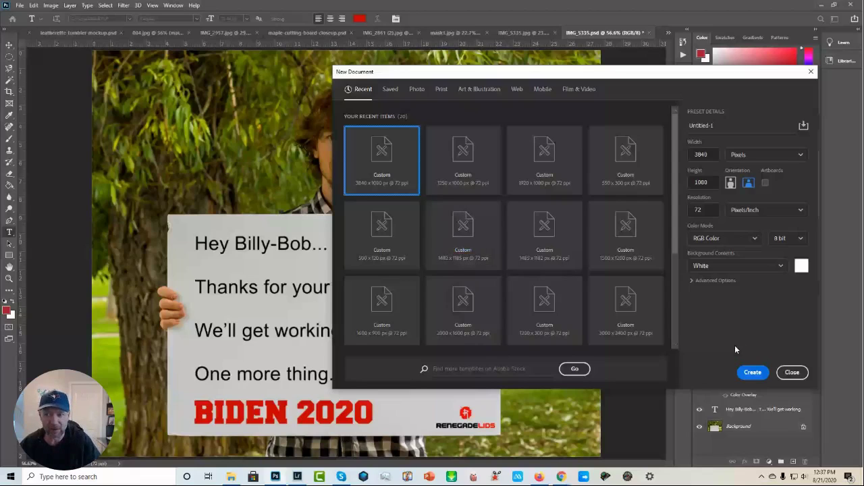
left_click_drag(706, 182, 680, 184)
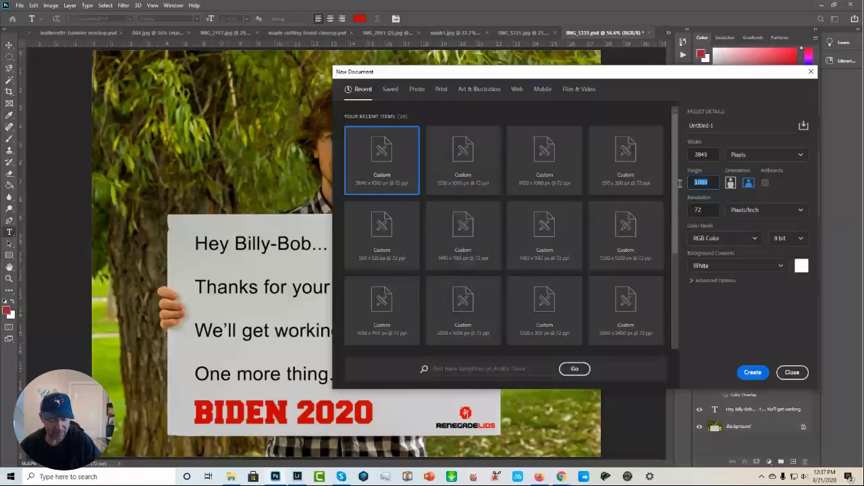
type("2000")
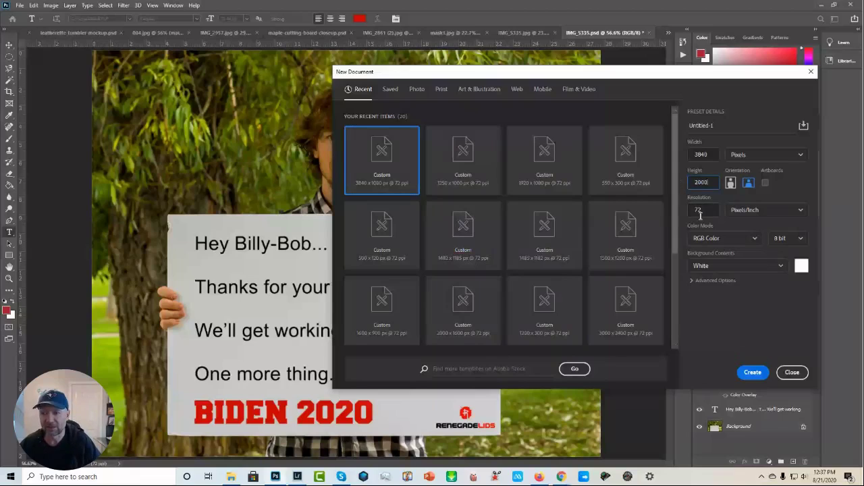
left_click(752, 373)
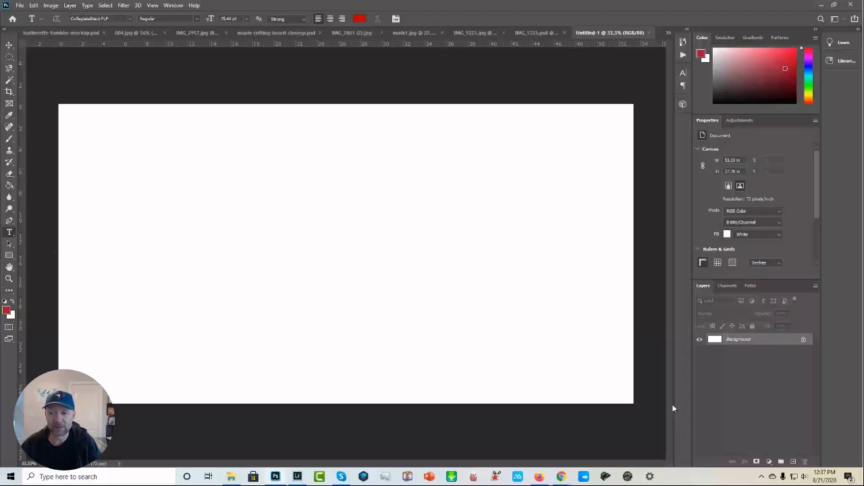
Convert the new document's background into a regular layer and fill it with the red foreground color at 100% opacity.
key("Return")
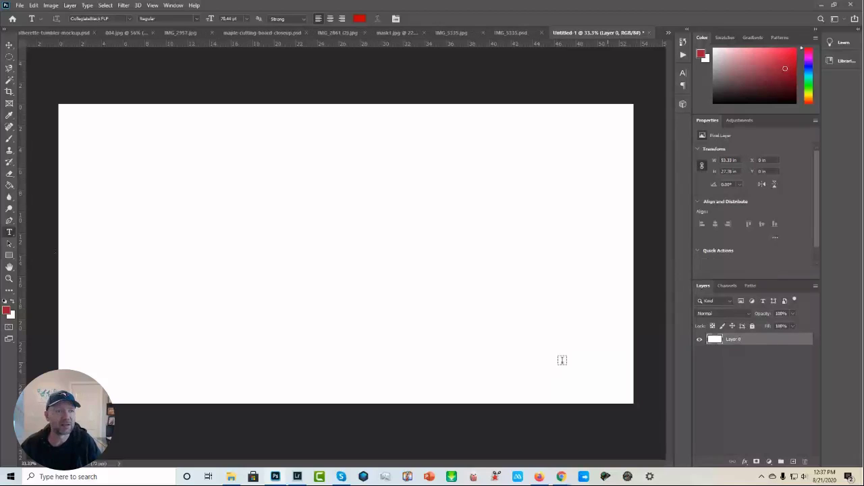
left_click(50, 5)
mouse_move(34, 5)
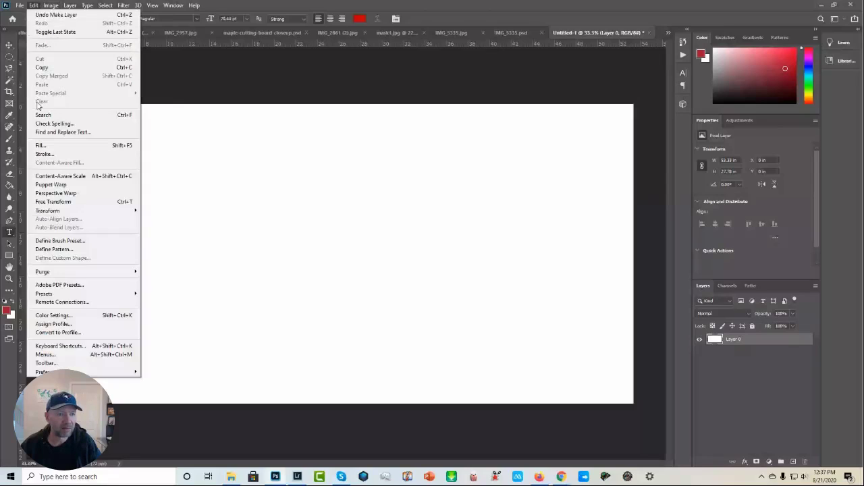
left_click(37, 145)
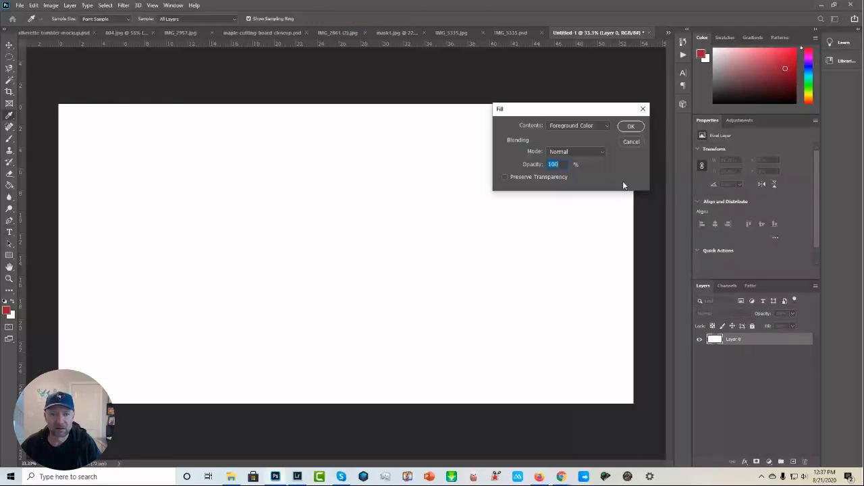
key("Return")
key("t")
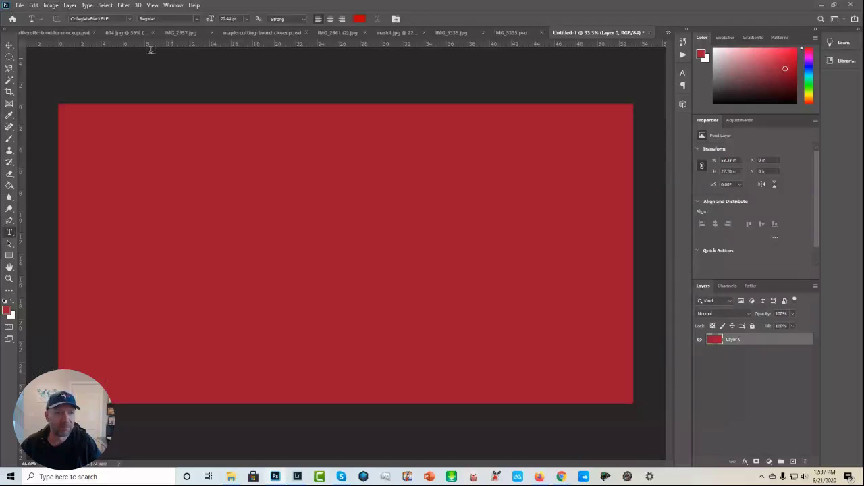
Place the diehard-teamname-girl PNG artwork as an embedded image in the red document.
left_click(20, 5)
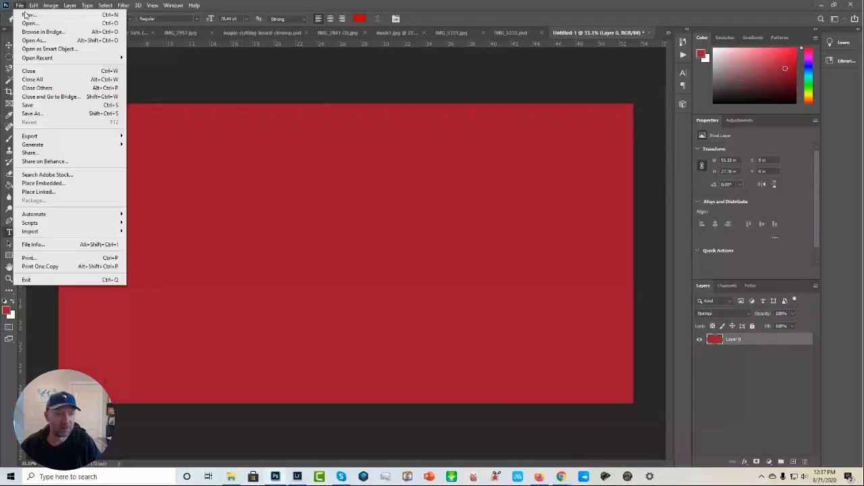
left_click(35, 184)
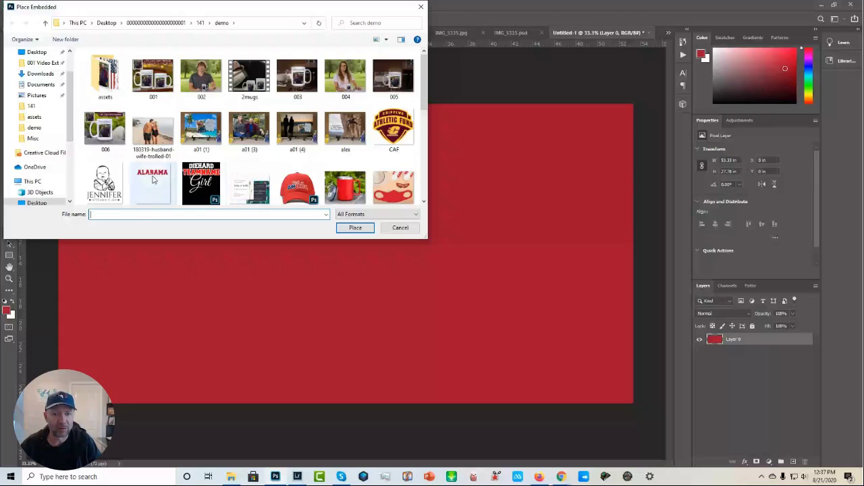
left_click(152, 179)
left_click(354, 228)
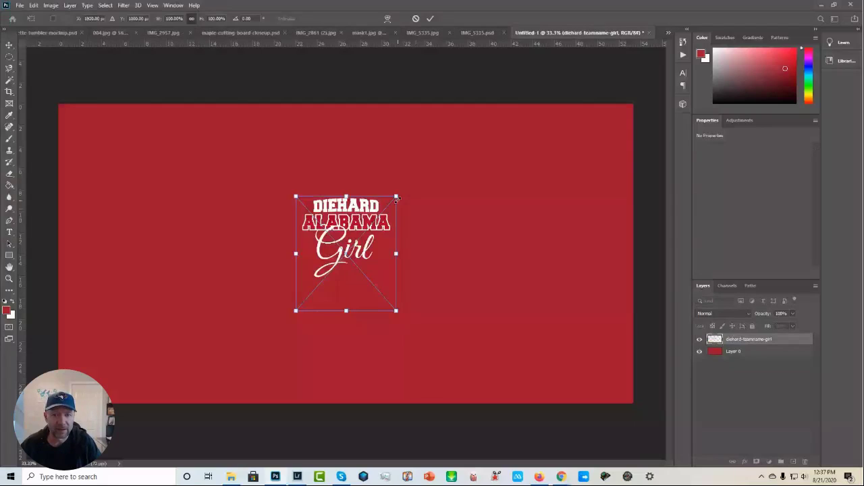
Enlarge the placed Diehard Alabama Girl artwork to about 218% and move it down to the middle of the red canvas.
left_click_drag(397, 199, 474, 144)
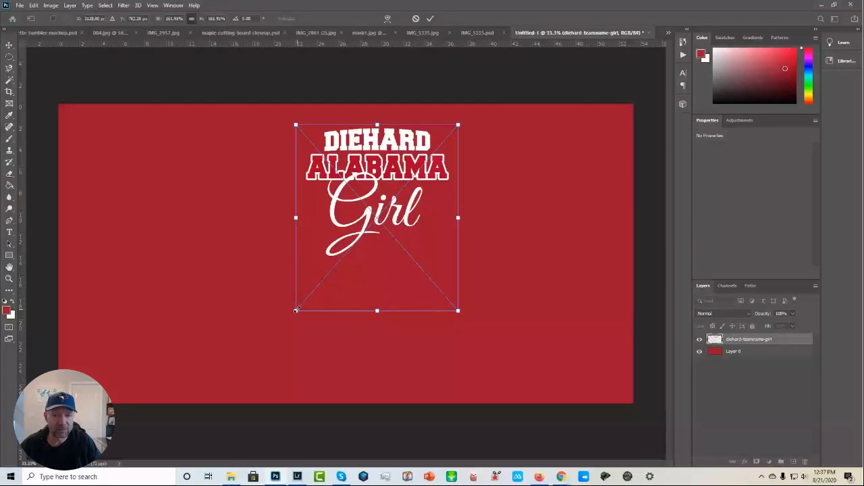
left_click_drag(296, 309, 241, 372)
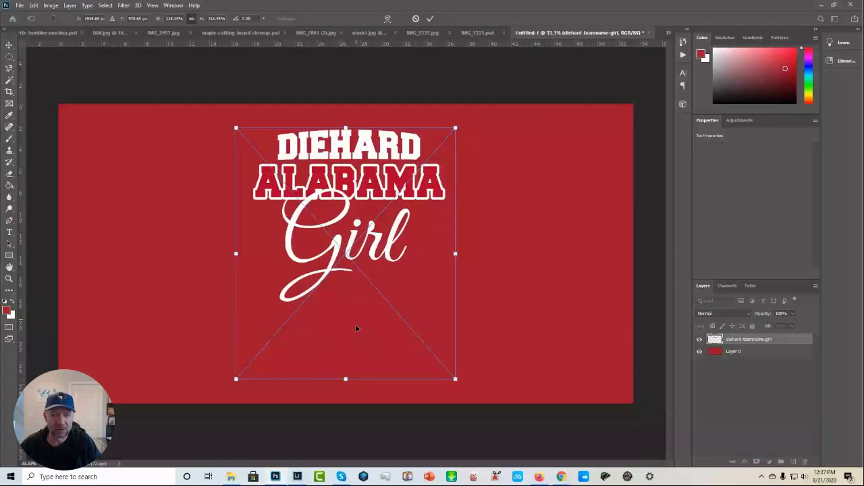
left_click_drag(355, 325, 361, 375)
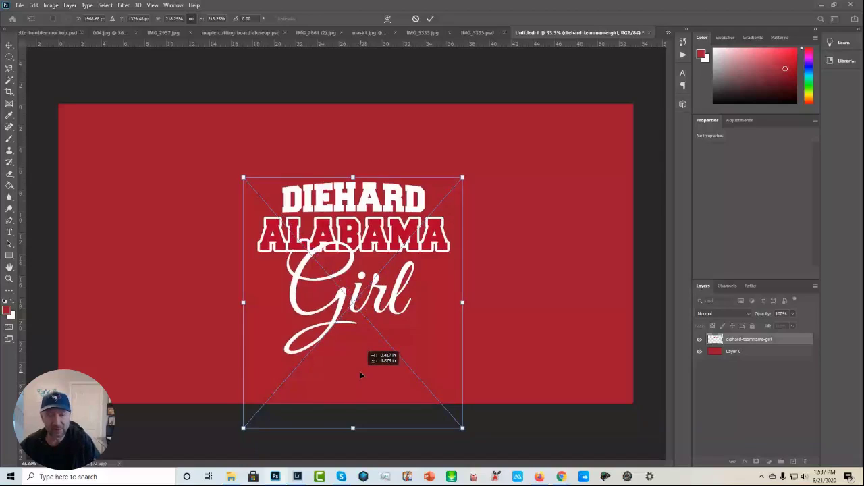
key("Return")
key("t")
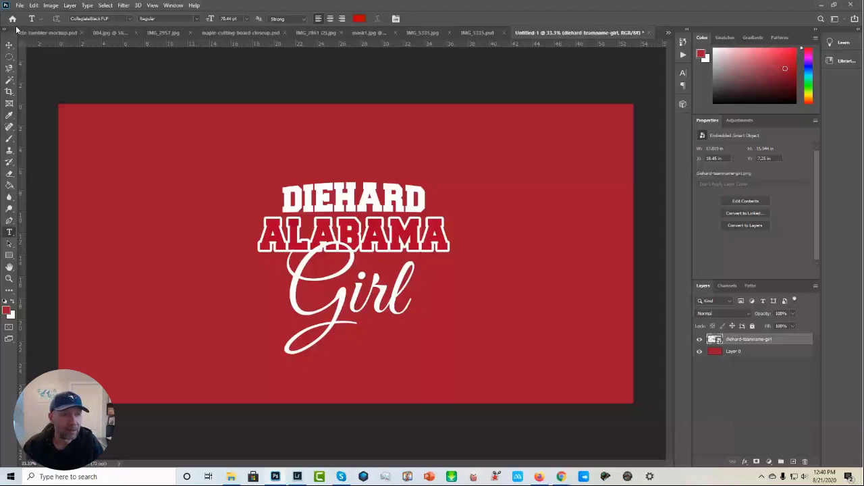
Open the hey-matt-red-hat mockup from the demo folder and open the contents of its "artwork here" smart object.
left_click(21, 6)
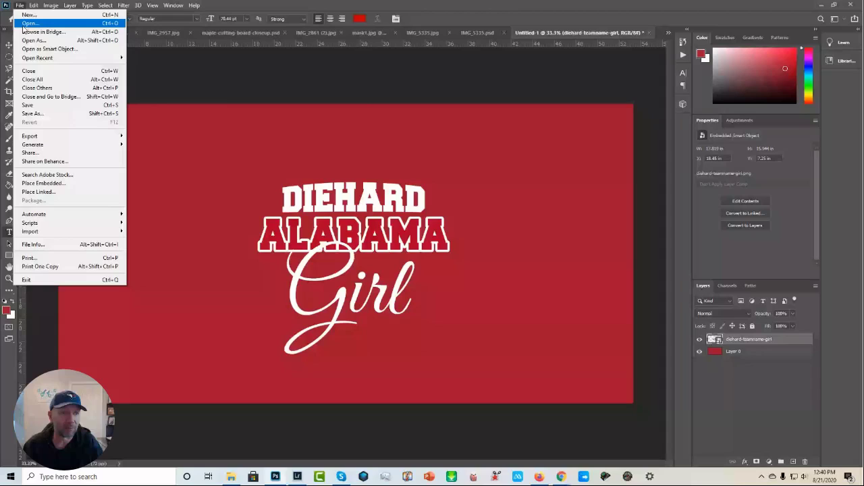
left_click(27, 23)
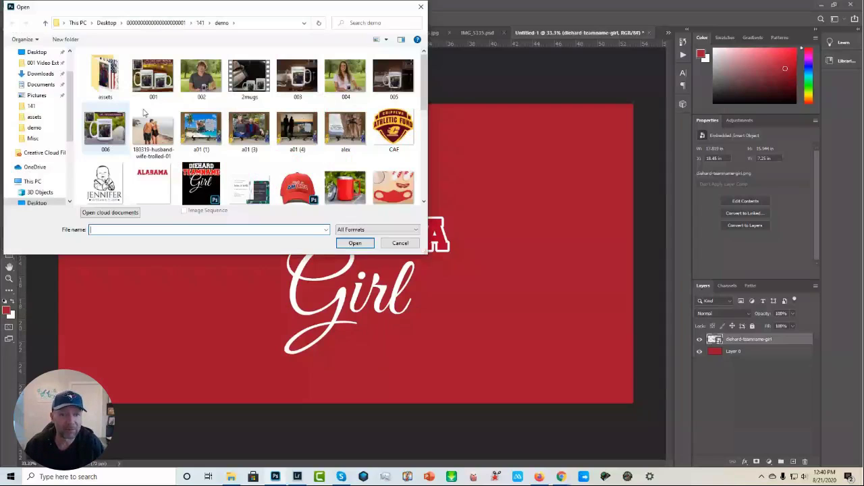
left_click(280, 182)
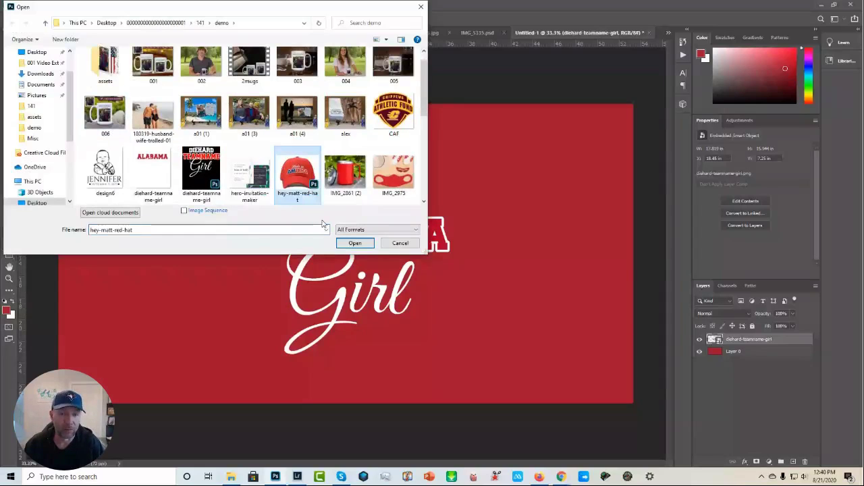
left_click(341, 244)
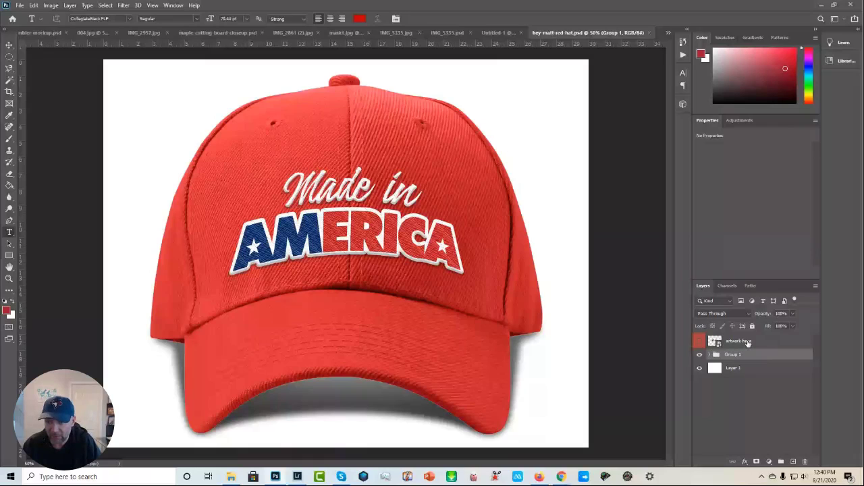
left_click(713, 343)
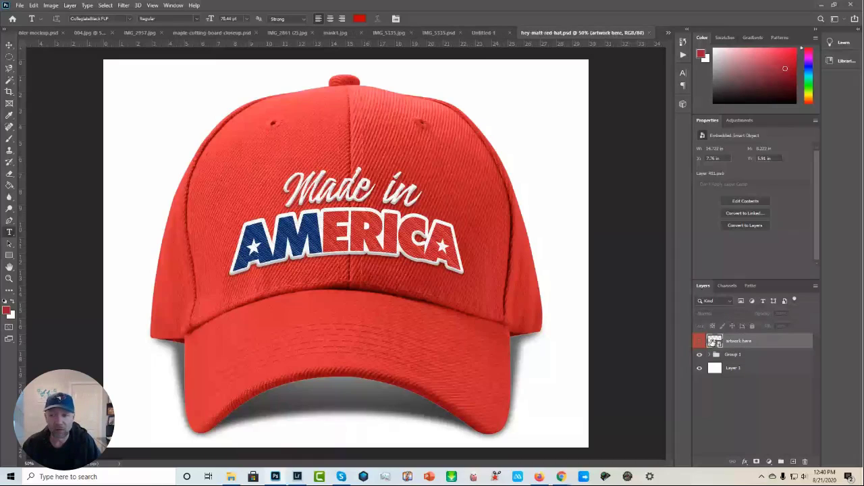
double_click(713, 343)
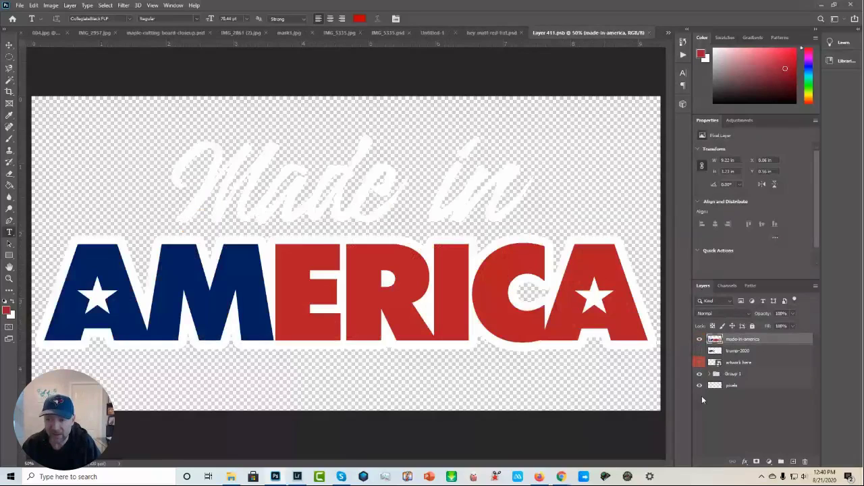
Replace the made-in-america artwork with an embedded fighting-for-america-red-white-blue2 image from the Desktop, and save and close the smart object.
left_click(699, 339)
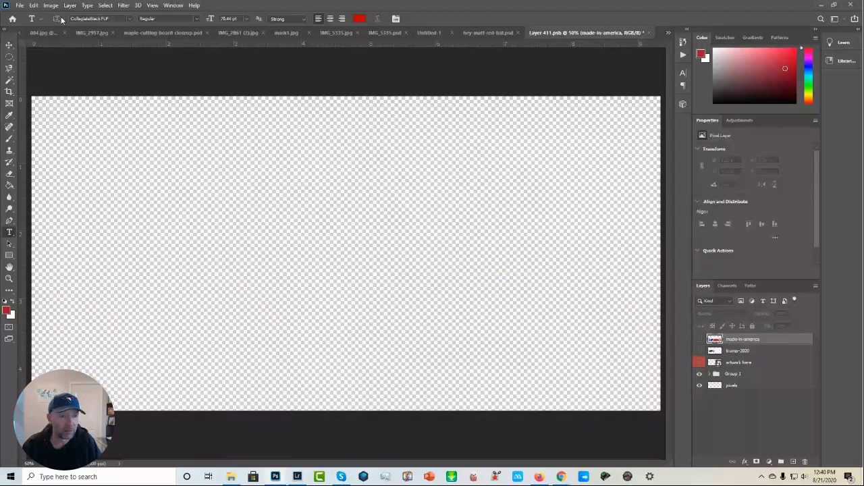
left_click(20, 6)
left_click(37, 183)
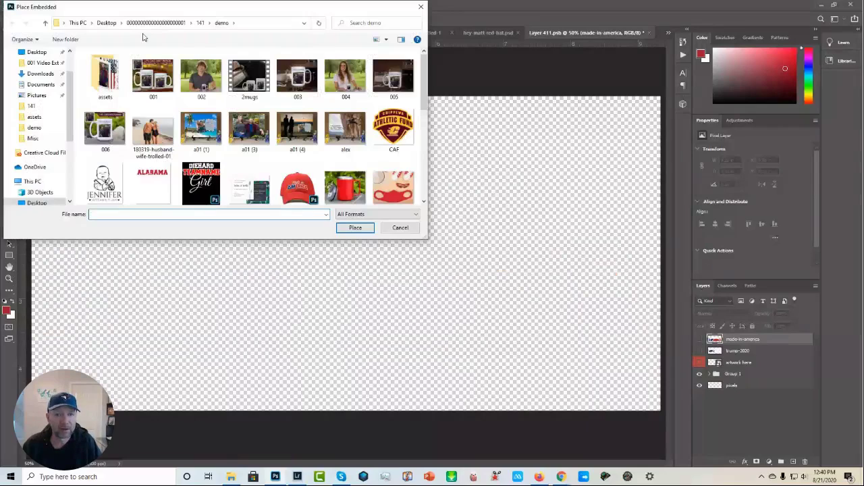
left_click(107, 25)
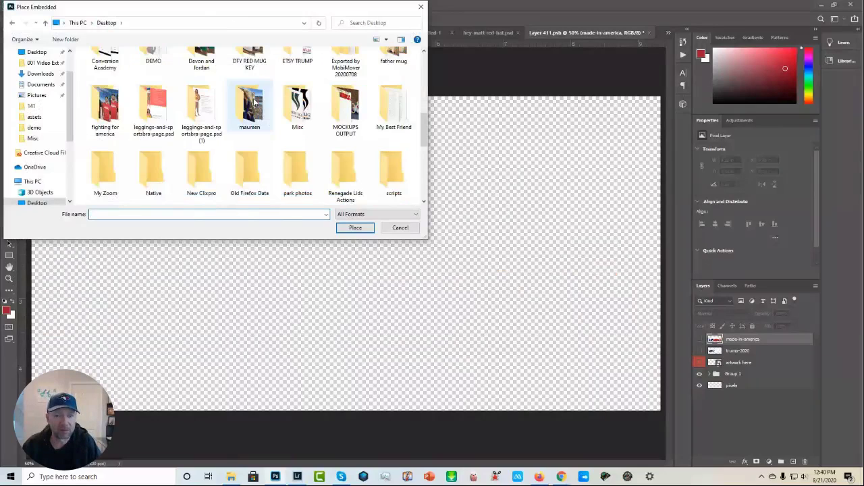
scroll(172, 170, "down", 5)
left_click(172, 170)
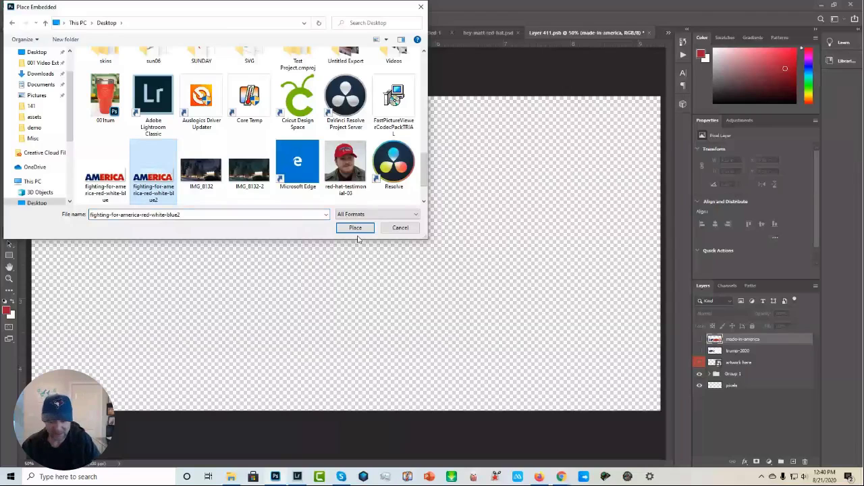
left_click(354, 228)
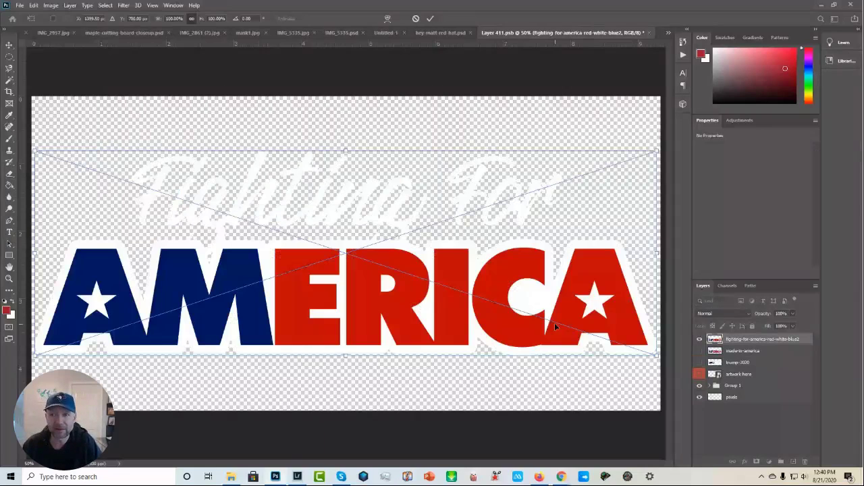
key("t")
key("Return")
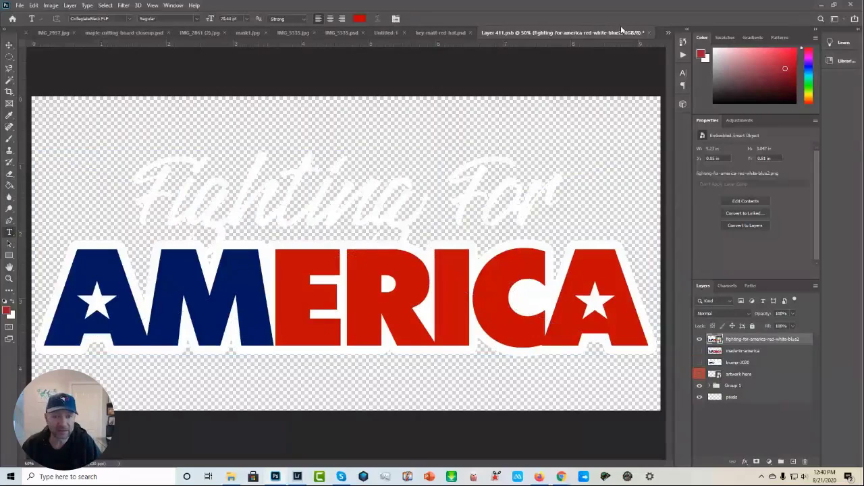
left_click(648, 32)
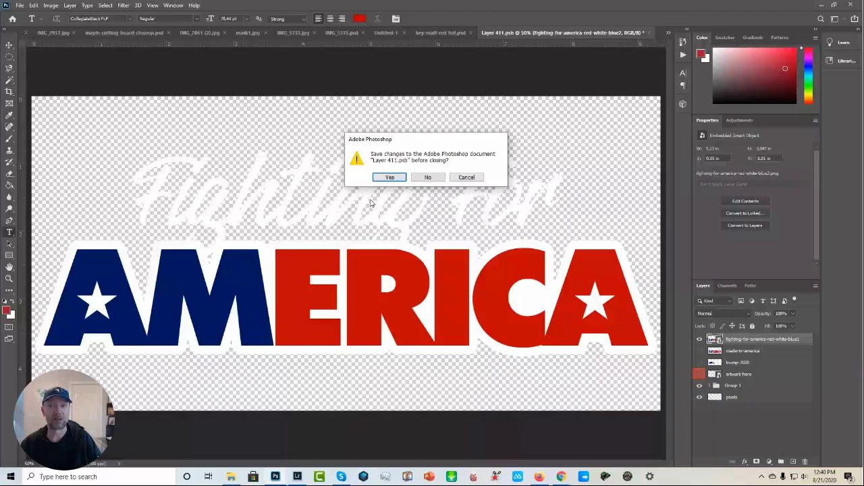
left_click(389, 177)
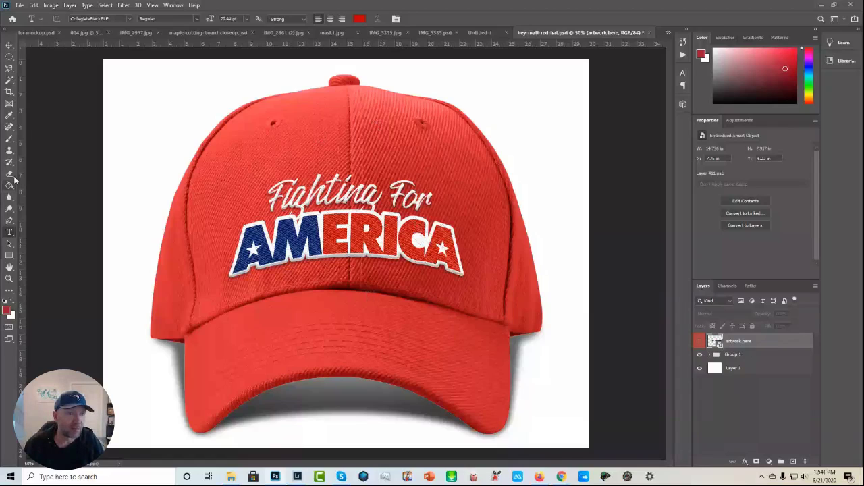
Sample a darker red from the hat with the Eyedropper and rasterize the fighting-for-america-red-white-blue2 layer inside the artwork smart object.
left_click(9, 117)
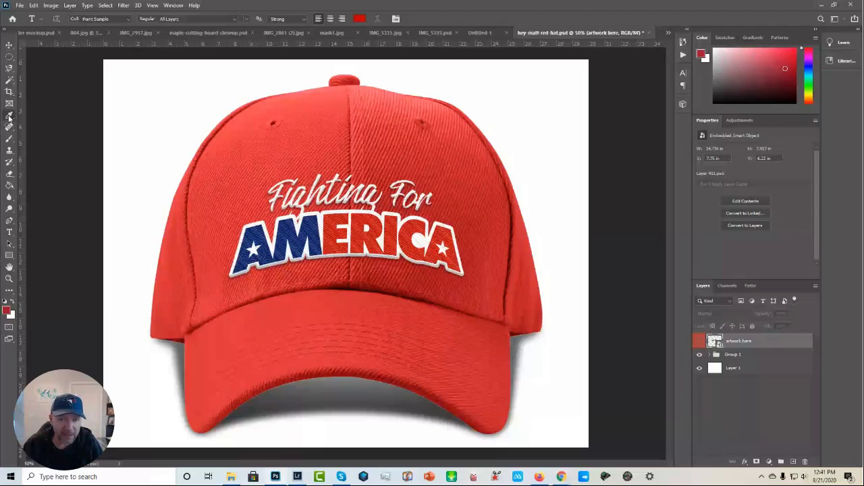
left_click(331, 262)
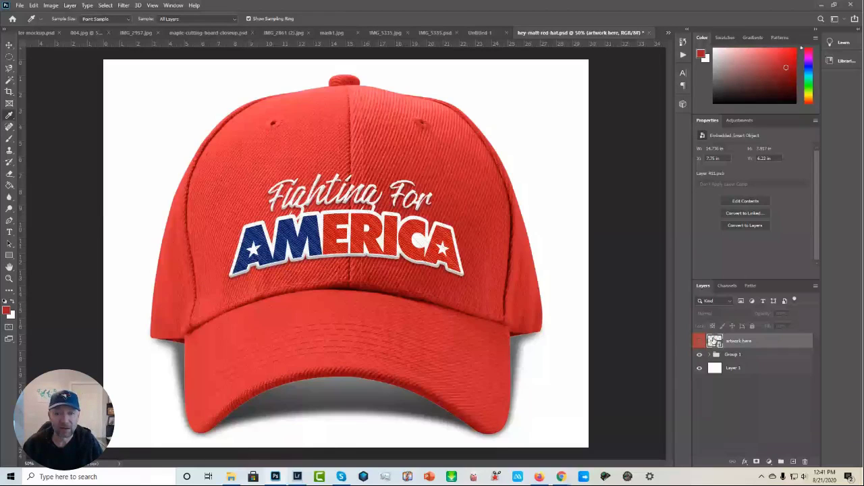
double_click(714, 340)
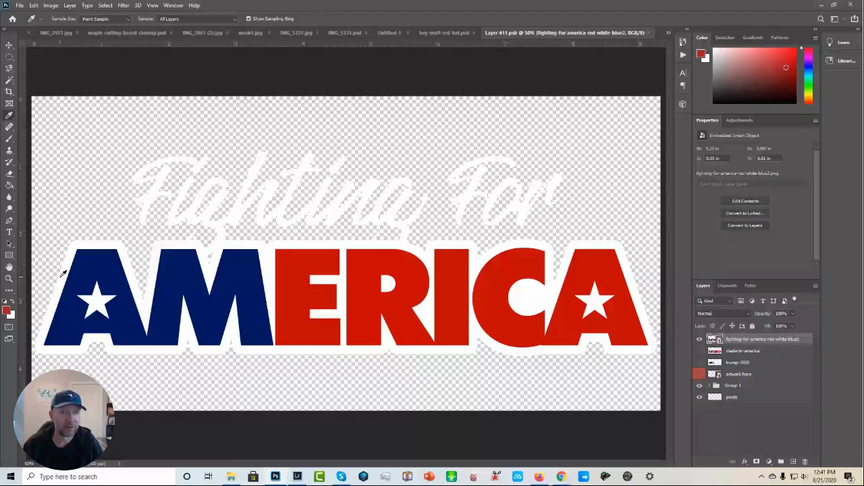
left_click(10, 185)
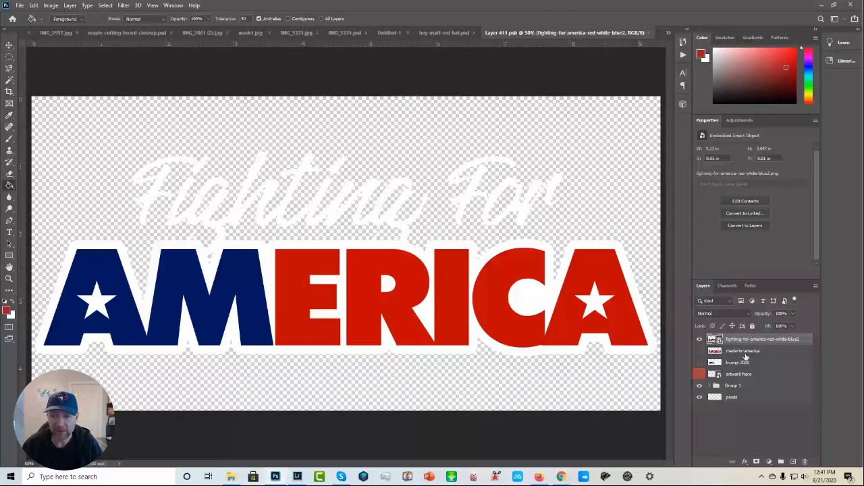
right_click(763, 339)
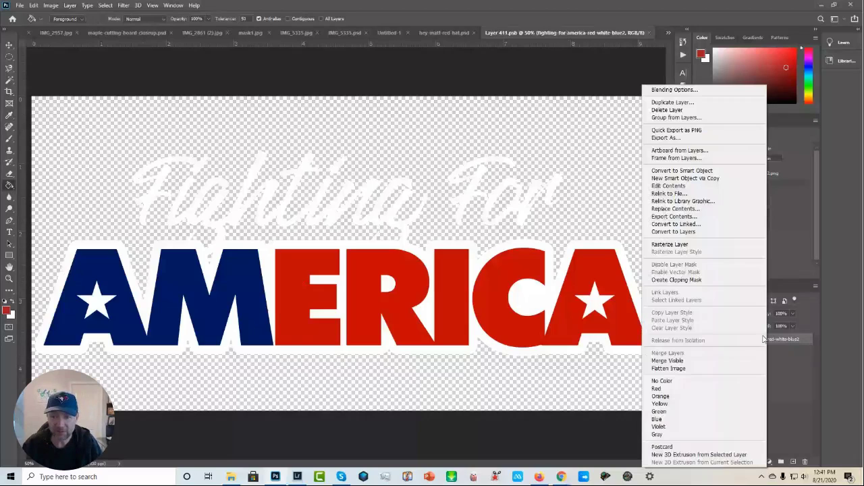
left_click(676, 245)
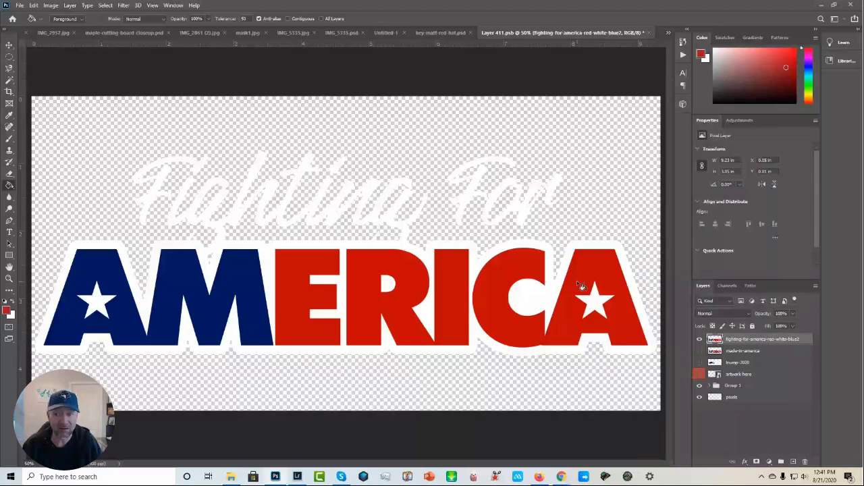
Fill the red AMERICA letters with the sampled red using the Paint Bucket, and save and close the smart object.
left_click(579, 287)
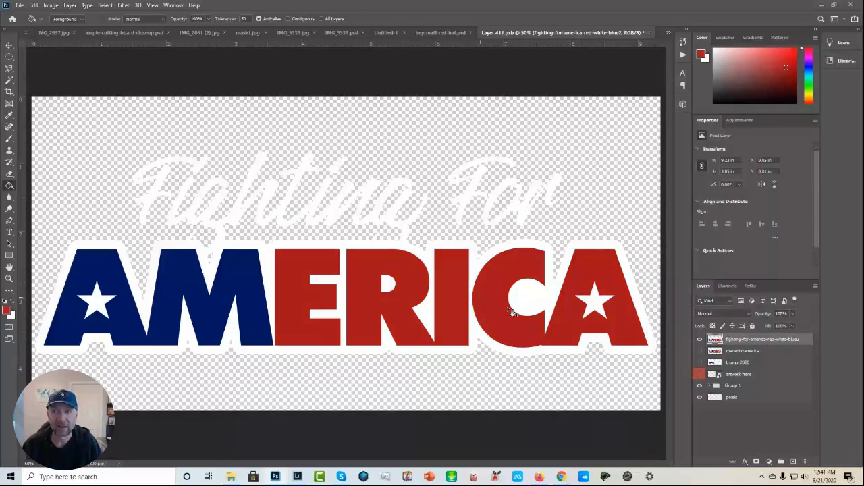
left_click(647, 32)
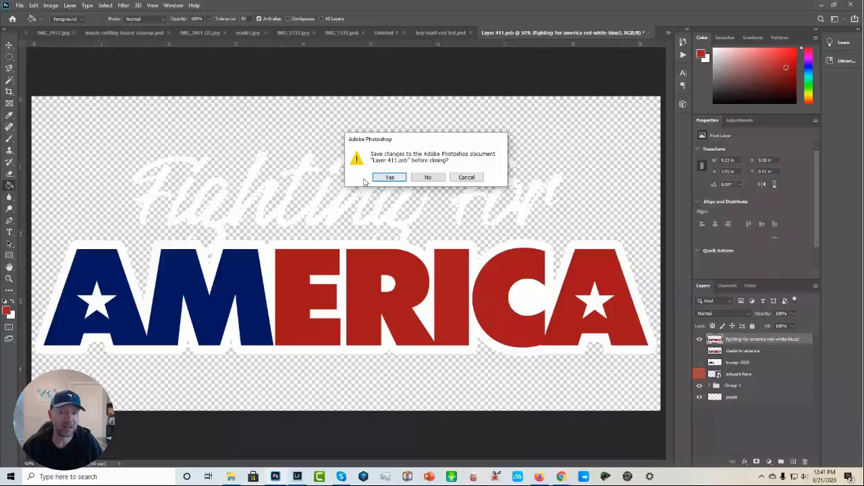
left_click(389, 177)
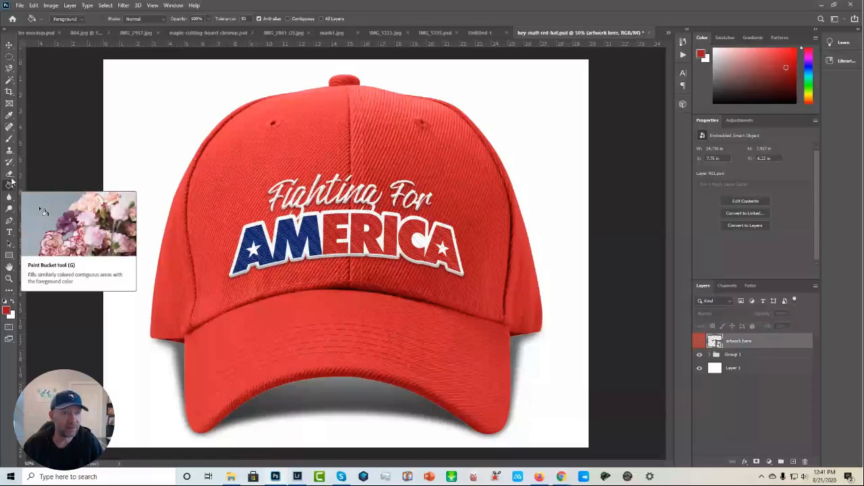
Open the main Snowflake Removal Service logo from the assets folder inside the Desktop's 141 > demo folder.
left_click(21, 5)
left_click(34, 25)
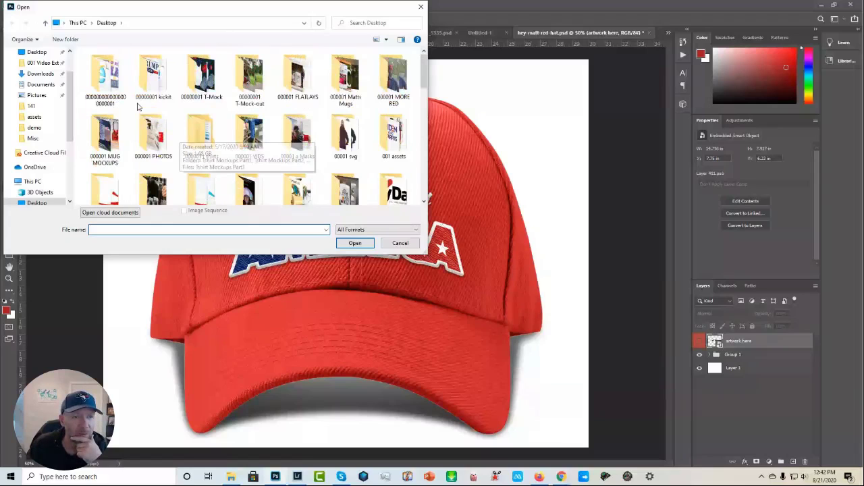
double_click(106, 77)
left_click(102, 67)
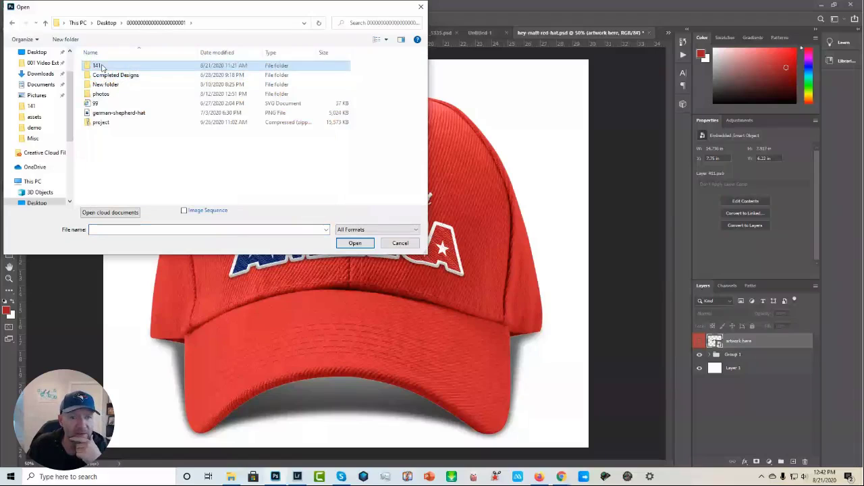
double_click(102, 66)
scroll(264, 140, "down", 5)
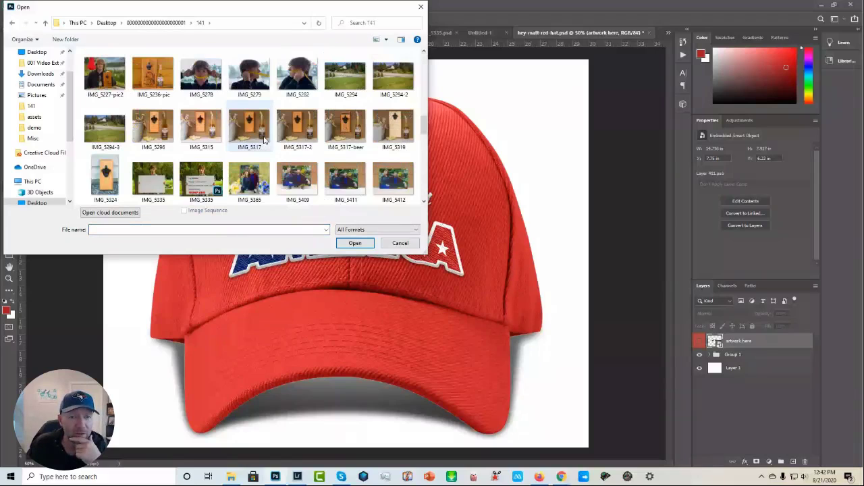
scroll(264, 140, "down", 5)
scroll(264, 139, "down", 1)
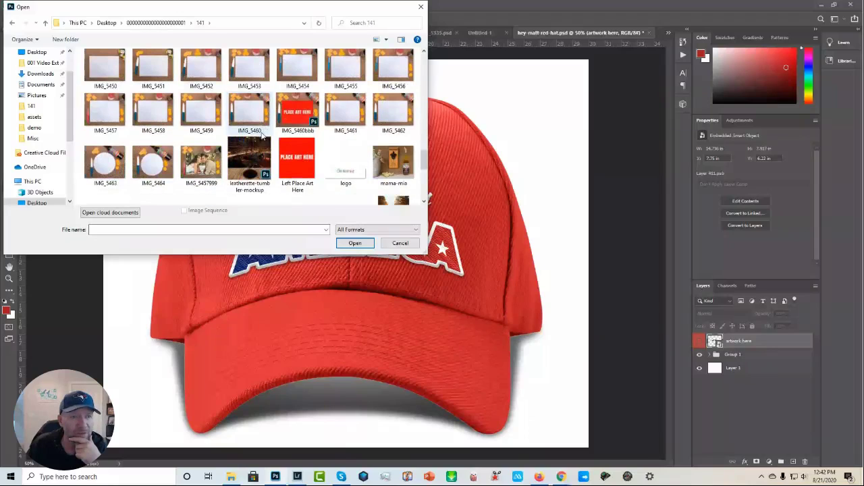
scroll(253, 128, "up", 15)
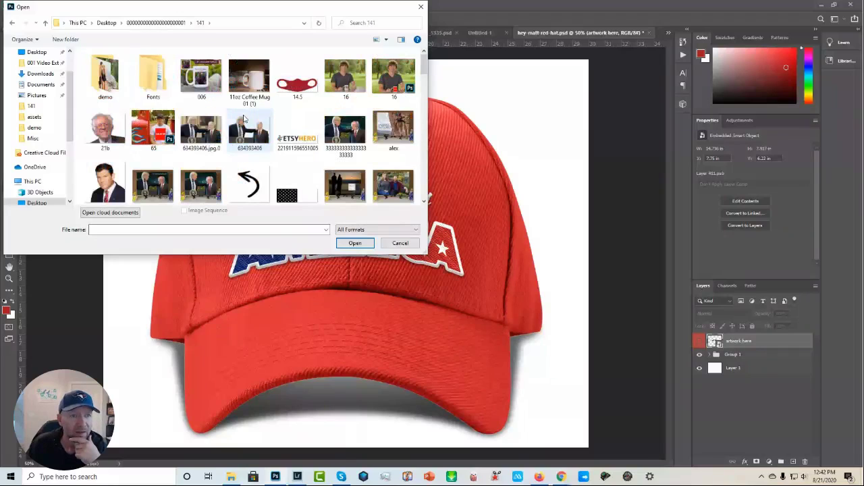
left_click(112, 75)
double_click(111, 76)
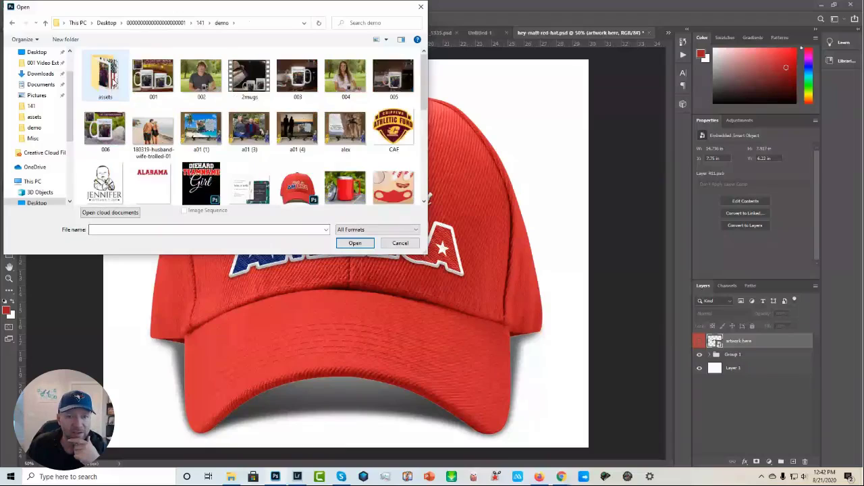
double_click(112, 75)
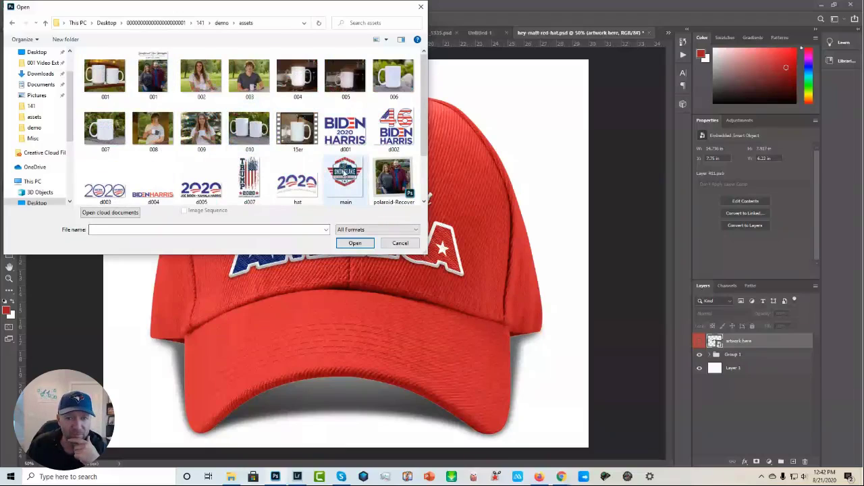
double_click(344, 172)
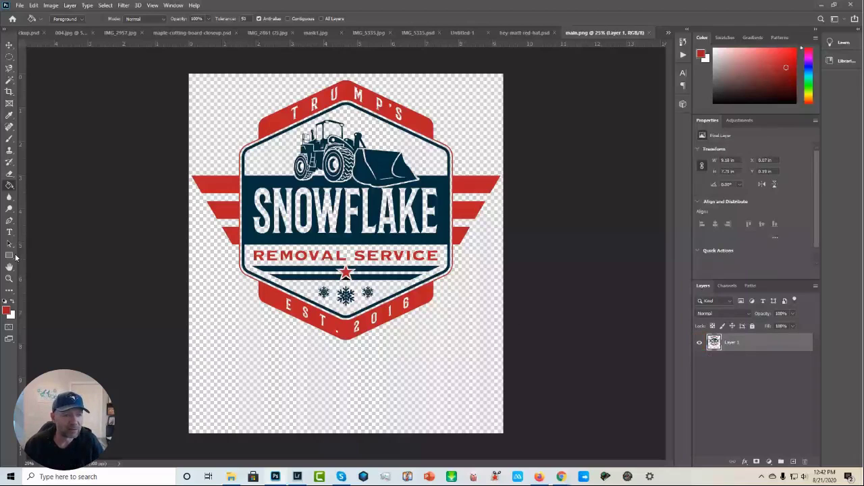
Set the foreground color to gray a3a3a3 and fill the logo's red and navy areas with the Paint Bucket.
left_click(8, 312)
left_click(624, 317)
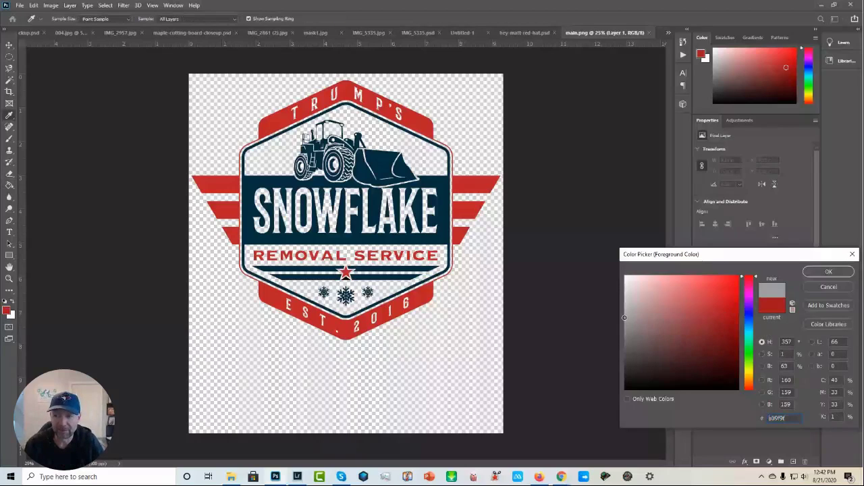
left_click(625, 315)
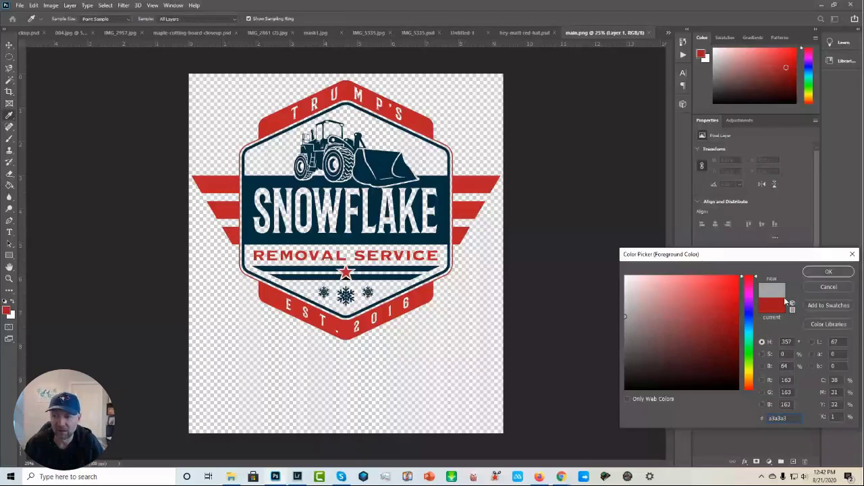
left_click(826, 271)
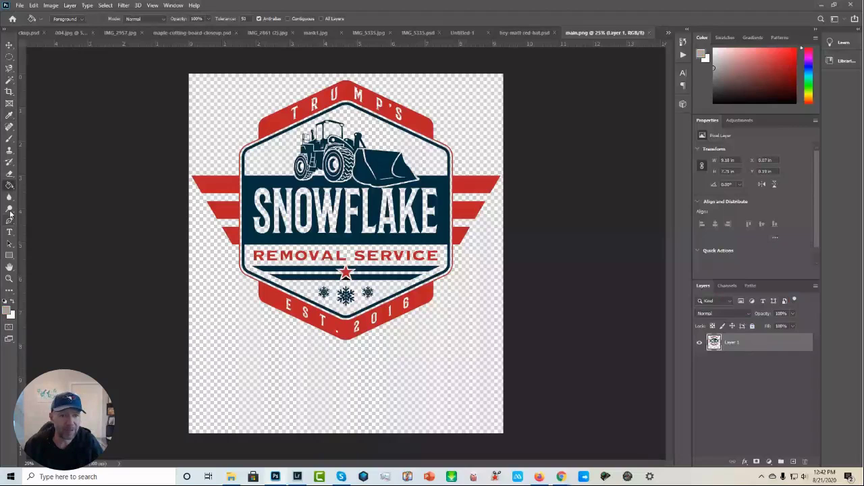
left_click(229, 213)
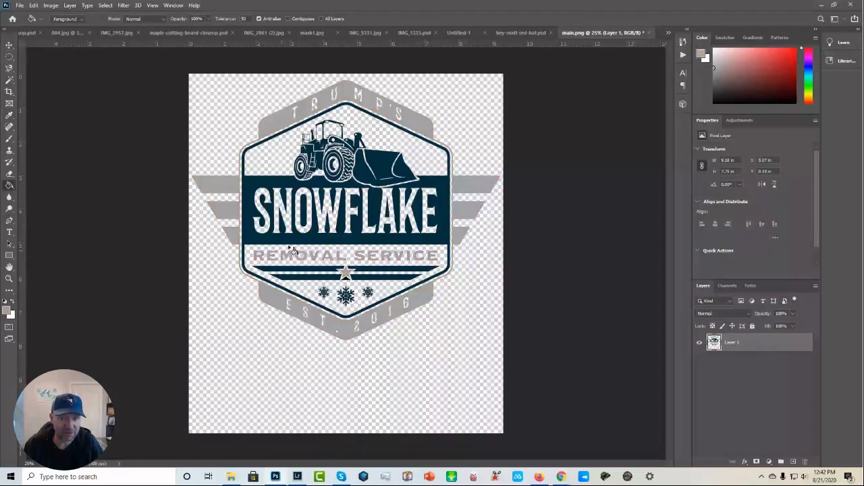
left_click(257, 183)
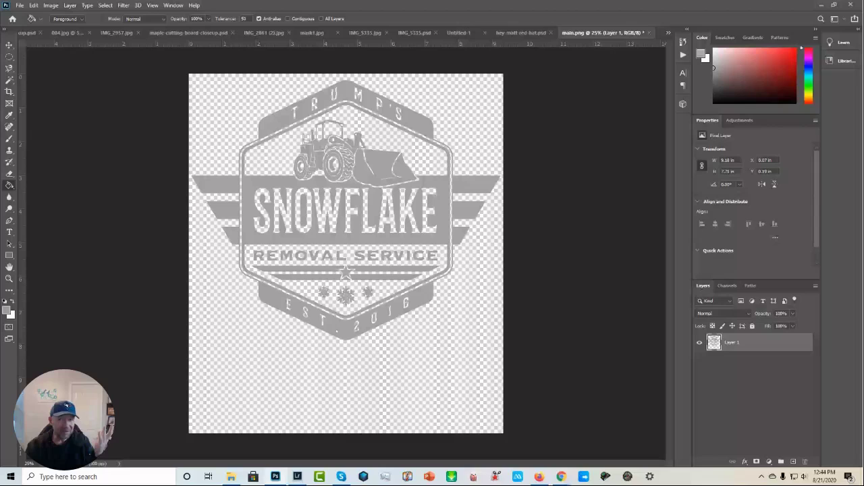
Review the open red hat, sign, red mug and face mask mockups, ending on the white mug mockup 004.jpg.
left_click(508, 33)
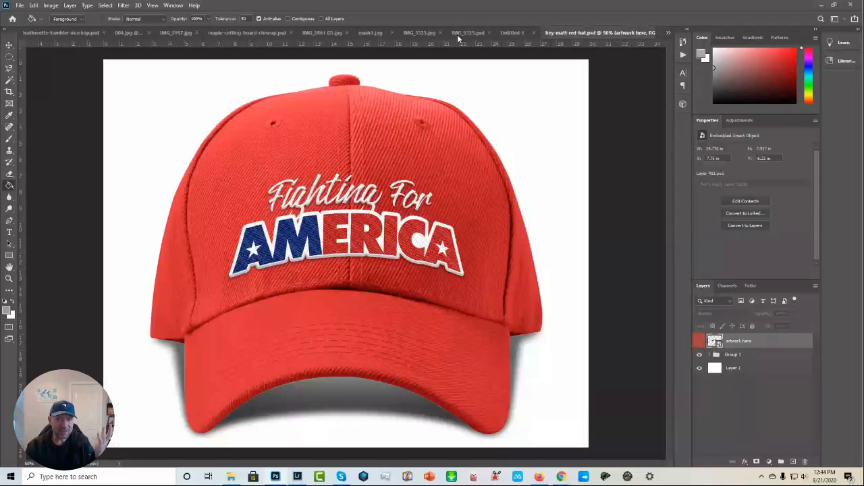
left_click(416, 33)
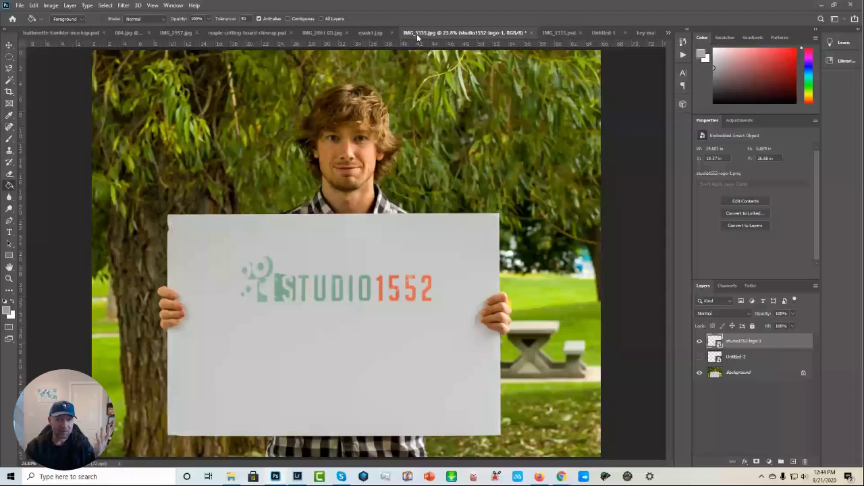
left_click(368, 34)
left_click(334, 34)
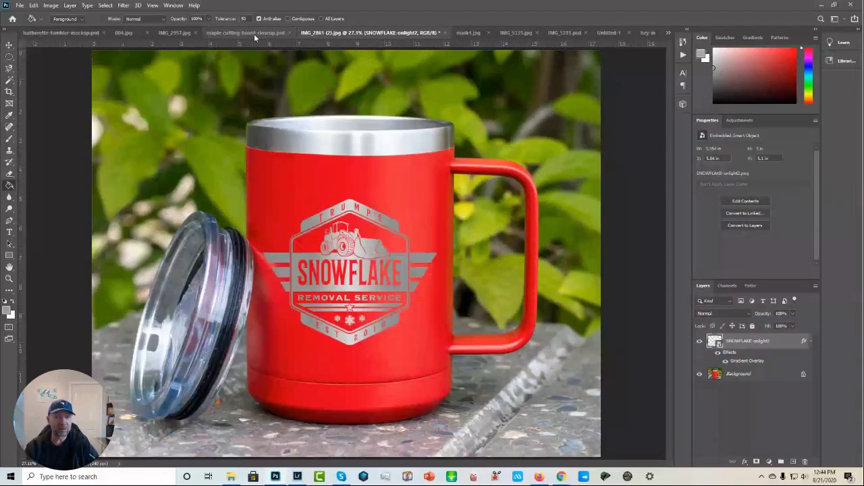
left_click(175, 34)
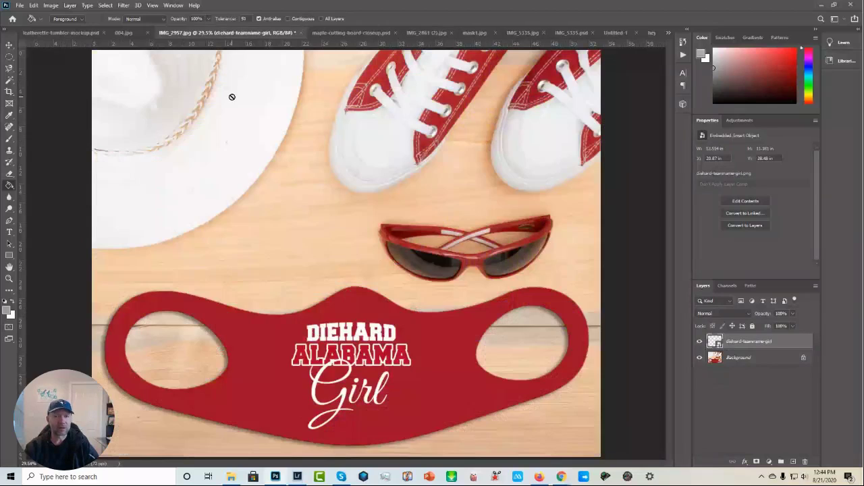
left_click(127, 33)
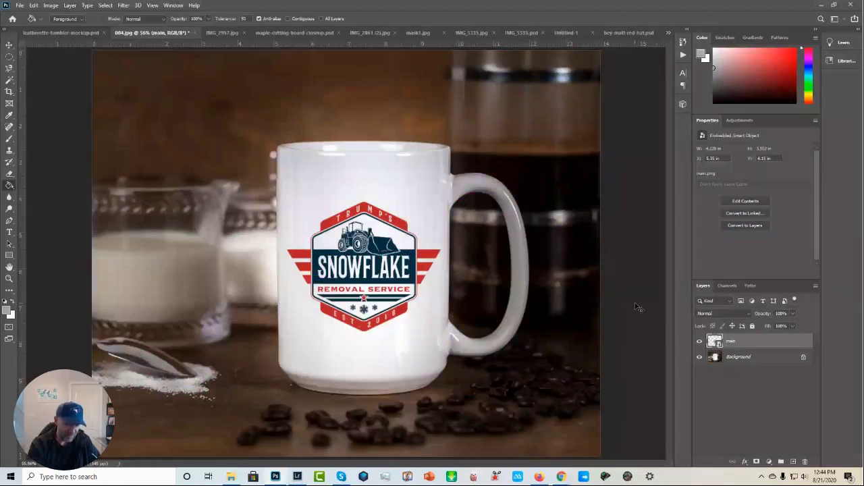
Enlarge the Snowflake logo on the white mug to about 49% so it spans nearly the mug's full width.
key("ctrl+t")
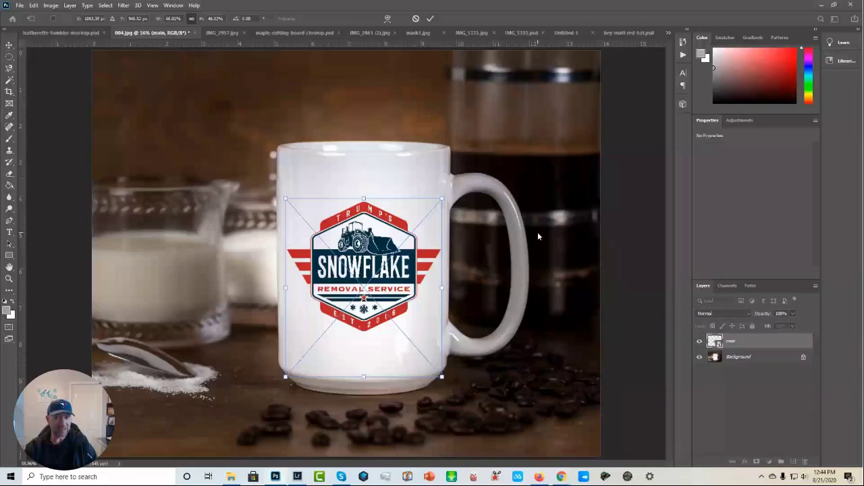
left_click_drag(441, 201, 448, 192)
left_click_drag(285, 192, 278, 186)
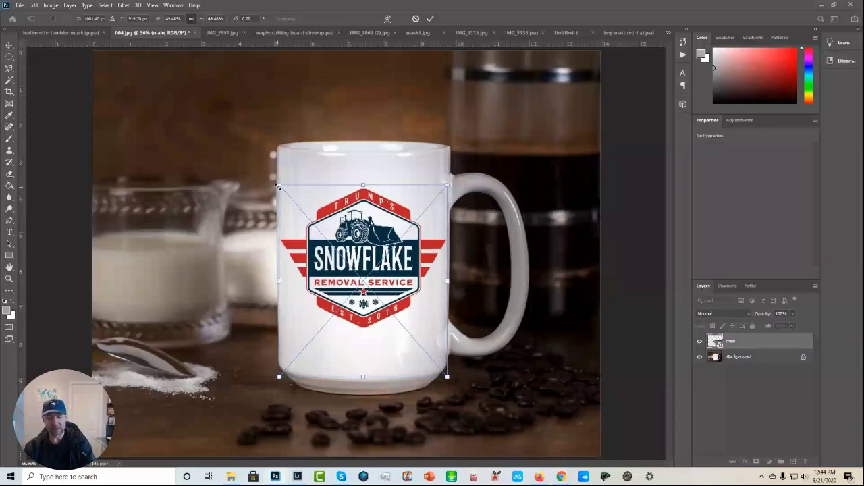
key("Return")
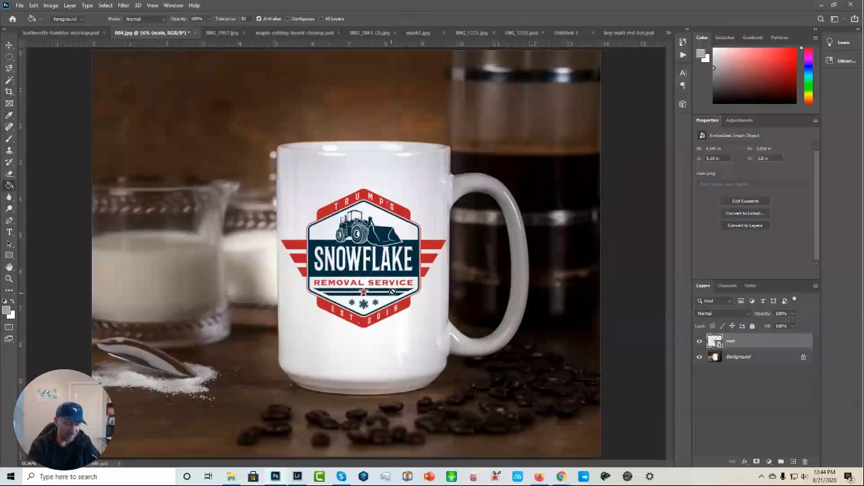
Scale the Snowflake logo down to about 40% and reposition it near the middle of the mug.
key("ctrl+t")
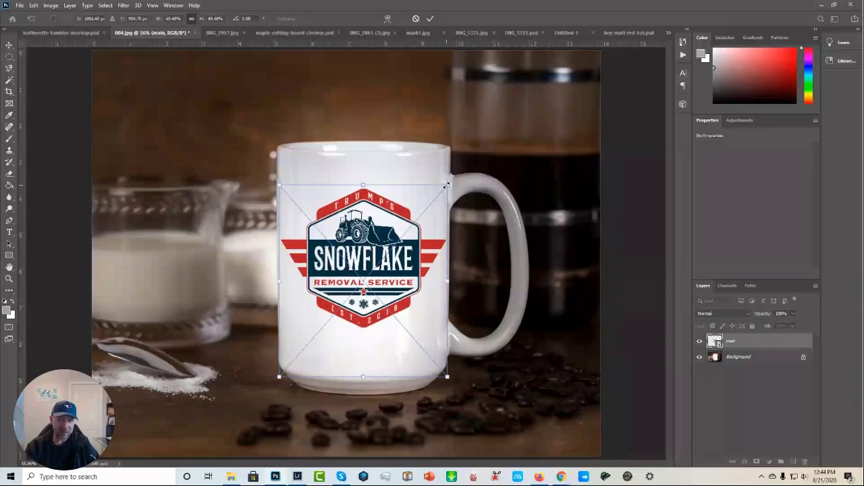
left_click_drag(446, 184, 412, 223)
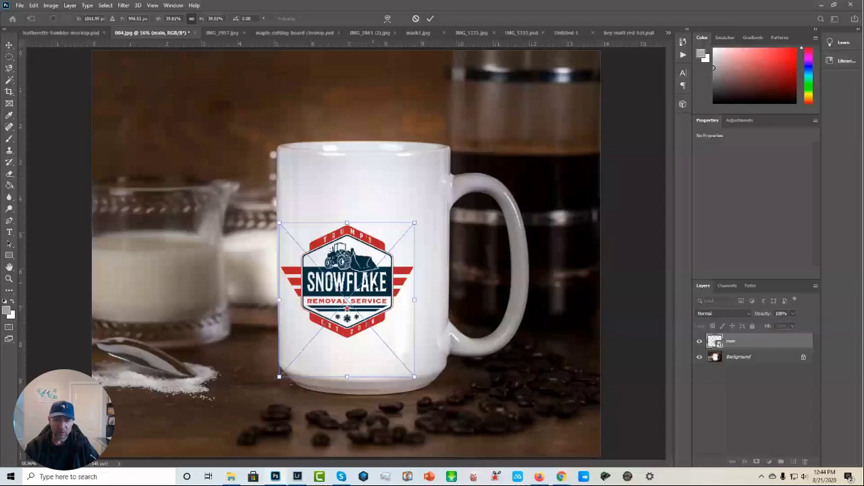
left_click_drag(374, 282, 399, 257)
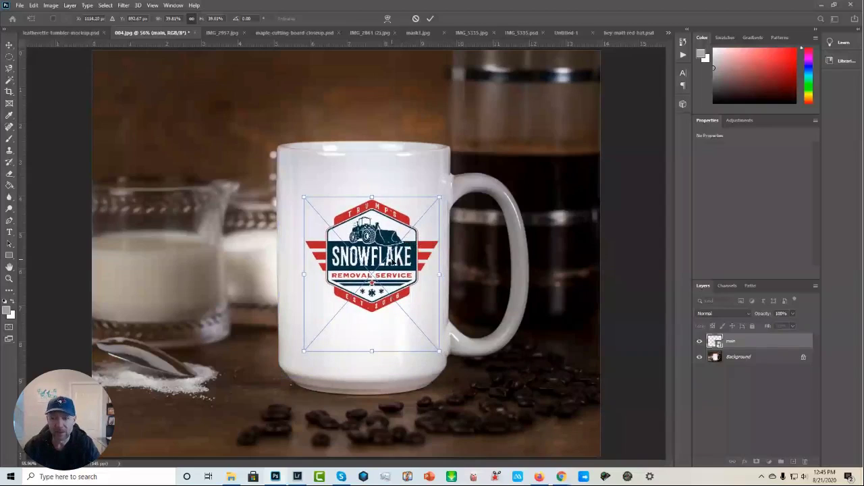
key("Return")
Hide the main logo layer and place the d001 Biden Harris 2020 artwork from the assets folder as an embedded image.
left_click(700, 342)
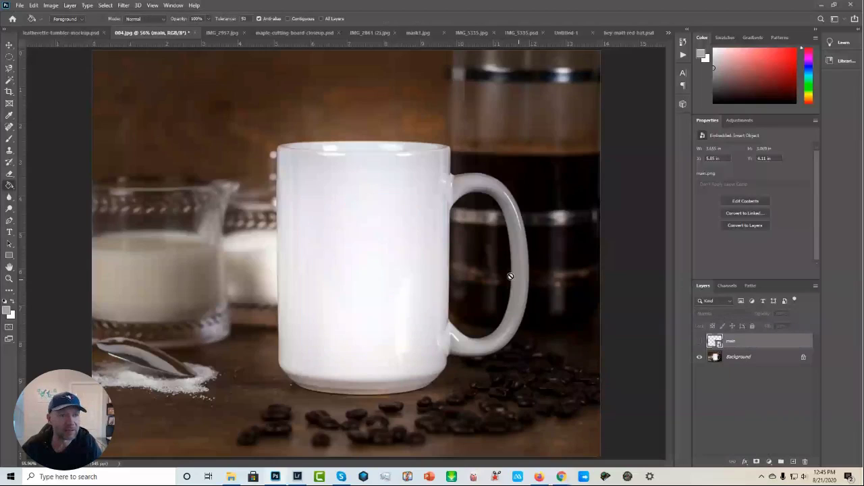
left_click(19, 5)
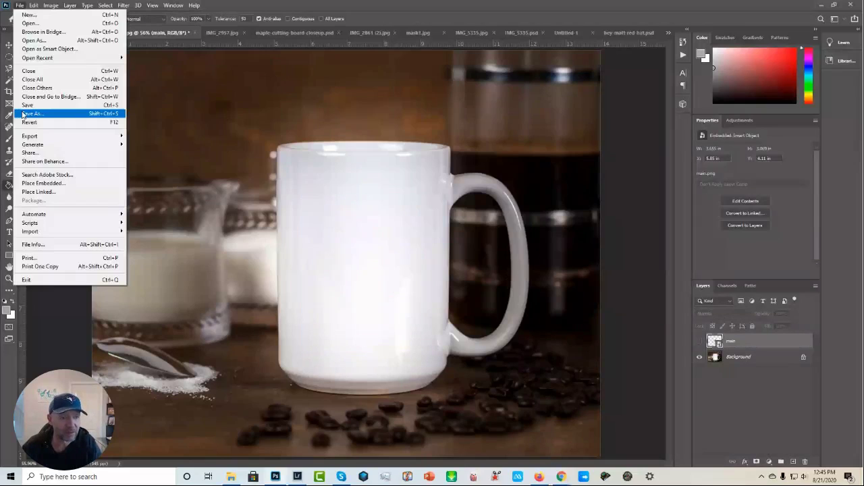
left_click(31, 183)
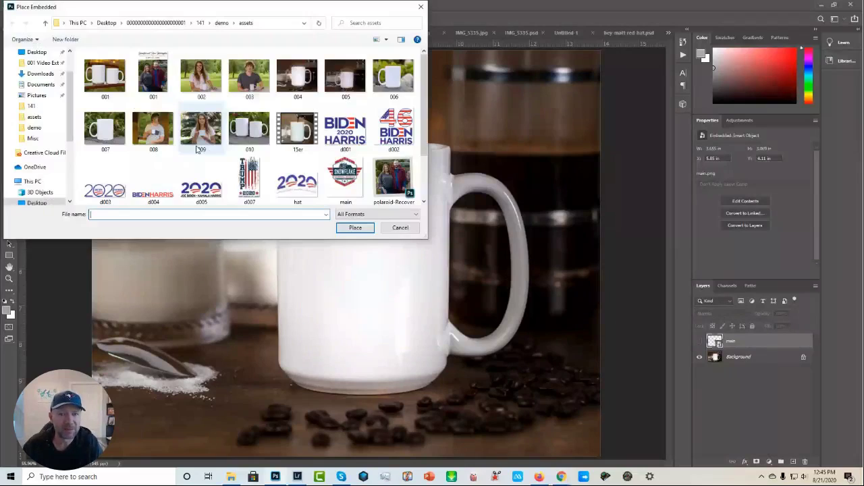
left_click(344, 131)
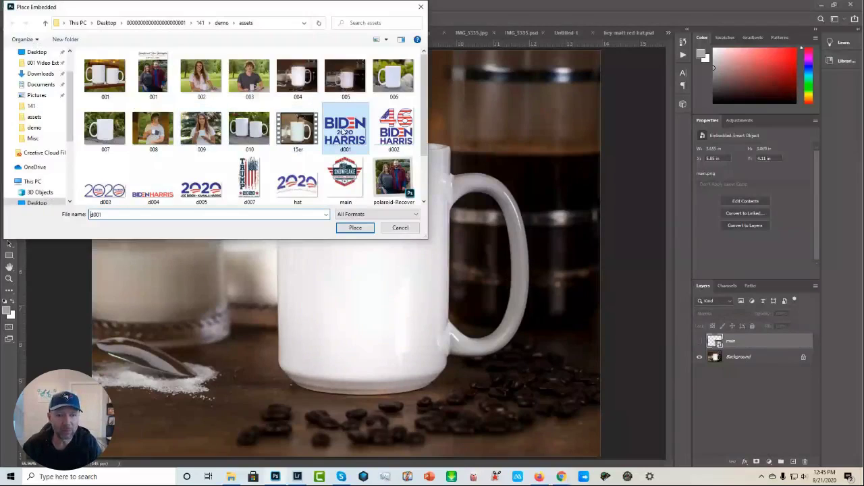
left_click(350, 231)
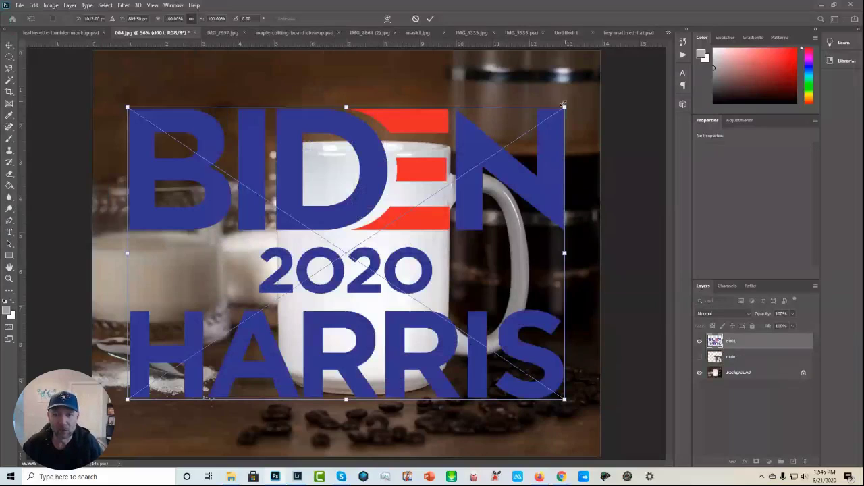
Scale the d001 artwork to about 38% and center it on the white mug.
left_click_drag(564, 106, 443, 186)
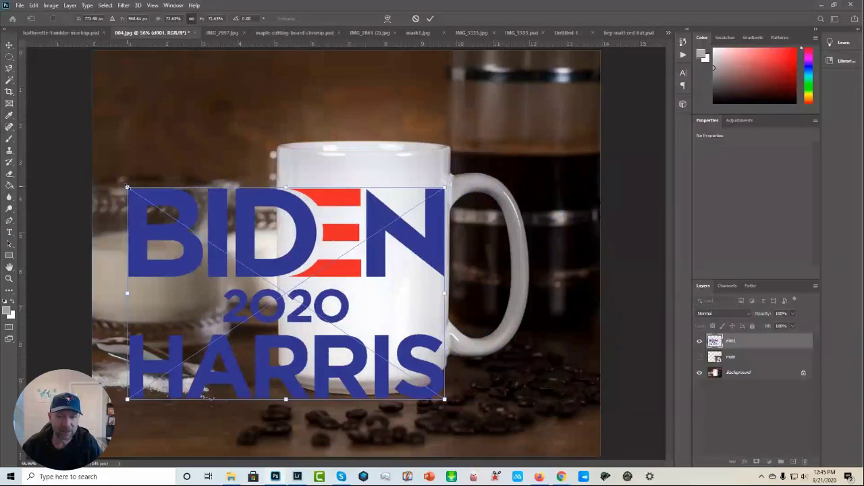
left_click_drag(127, 187, 281, 288)
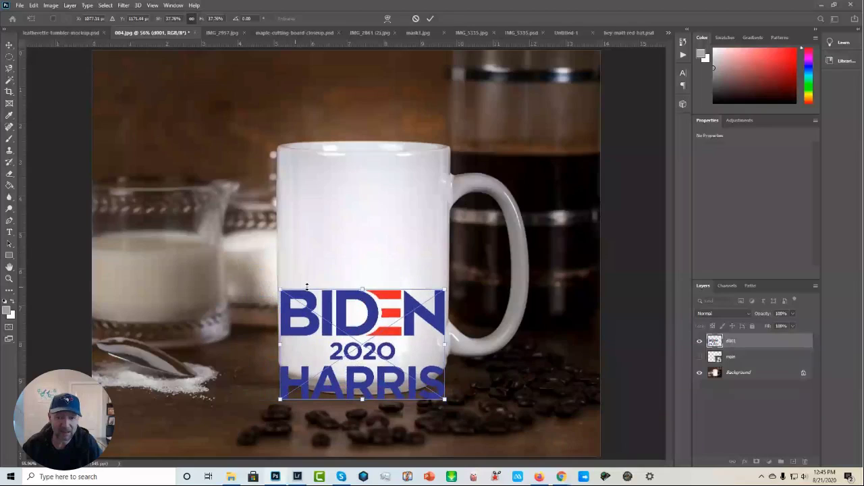
left_click_drag(357, 311, 363, 211)
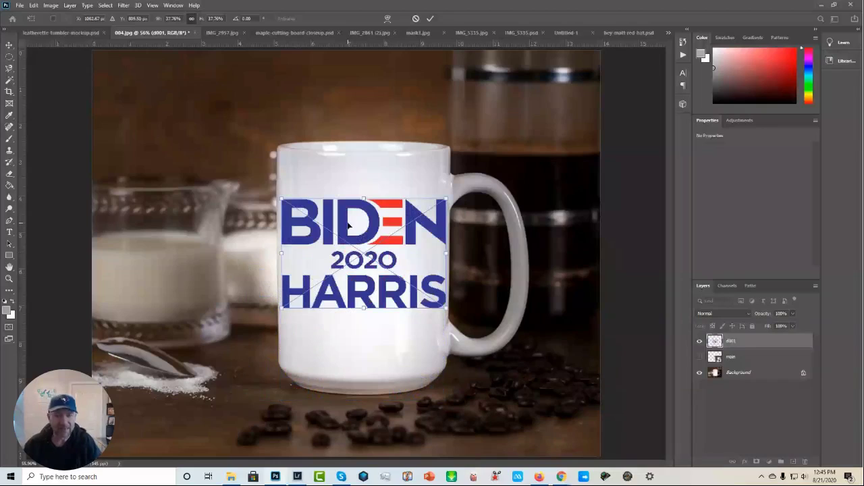
key("Return")
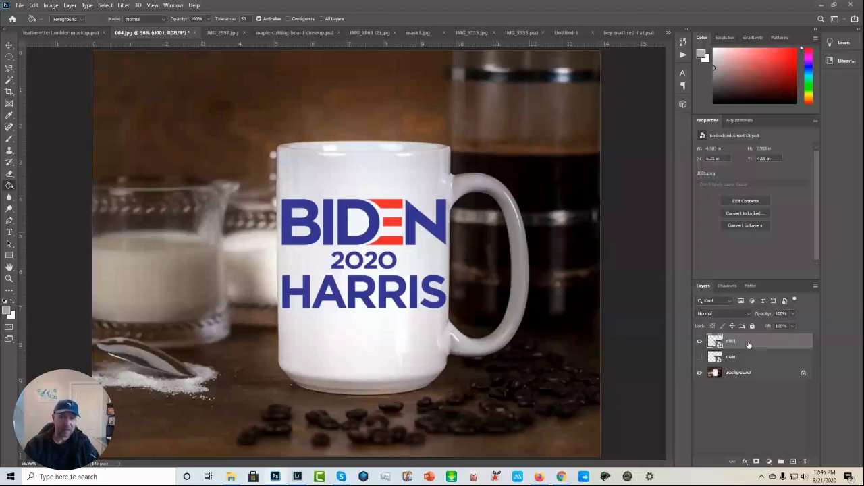
Scale the d001 artwork down to about 32% and recenter it slightly higher on the white mug.
key("ctrl+t")
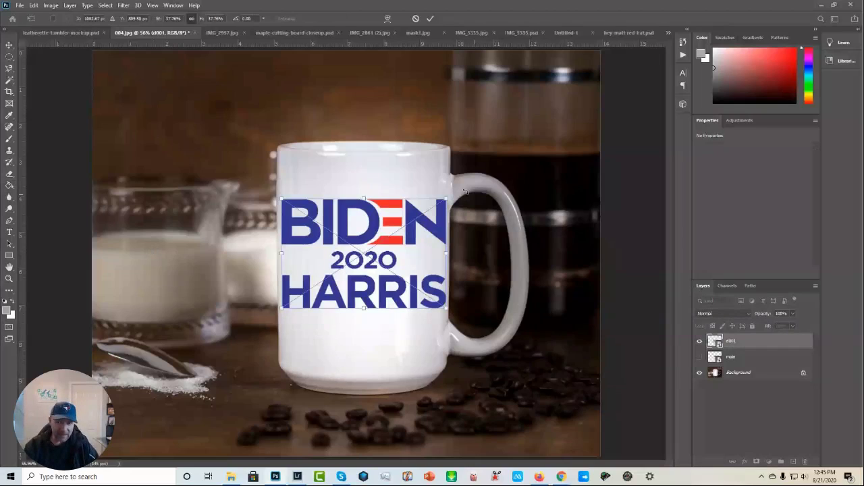
mouse_move(447, 198)
left_mouse_down()
mouse_move(423, 215)
mouse_move(434, 202)
left_mouse_up()
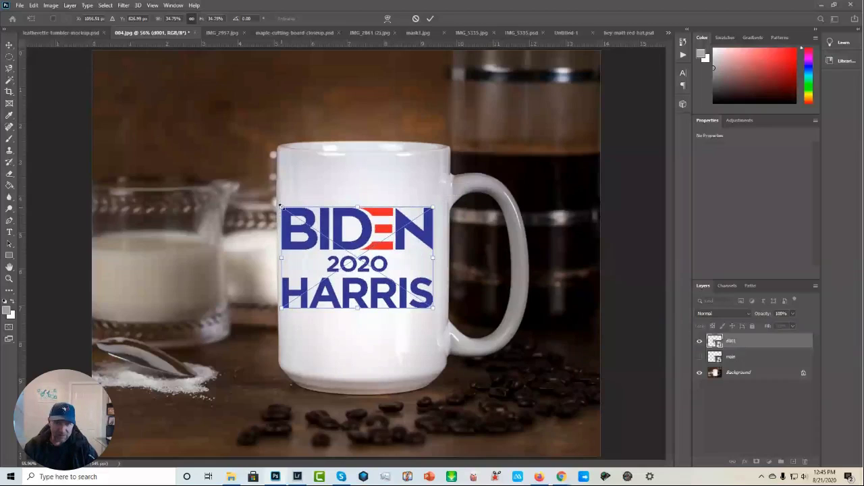
left_click_drag(281, 205, 294, 216)
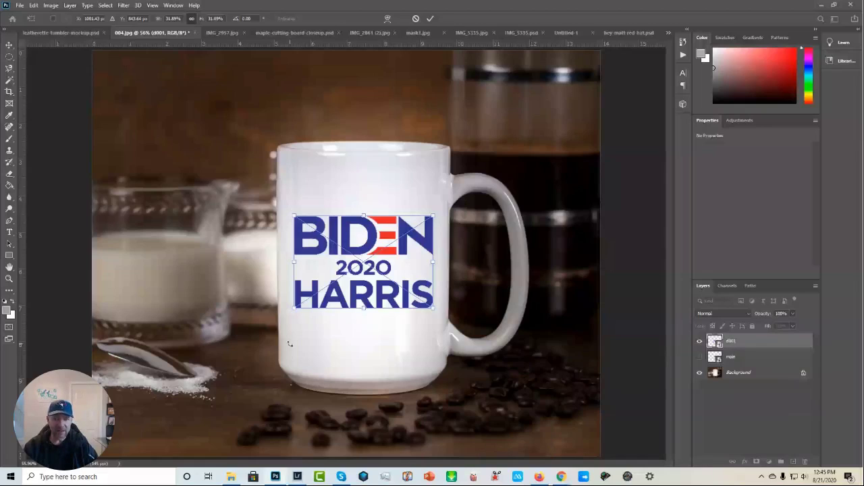
left_click_drag(354, 286, 356, 276)
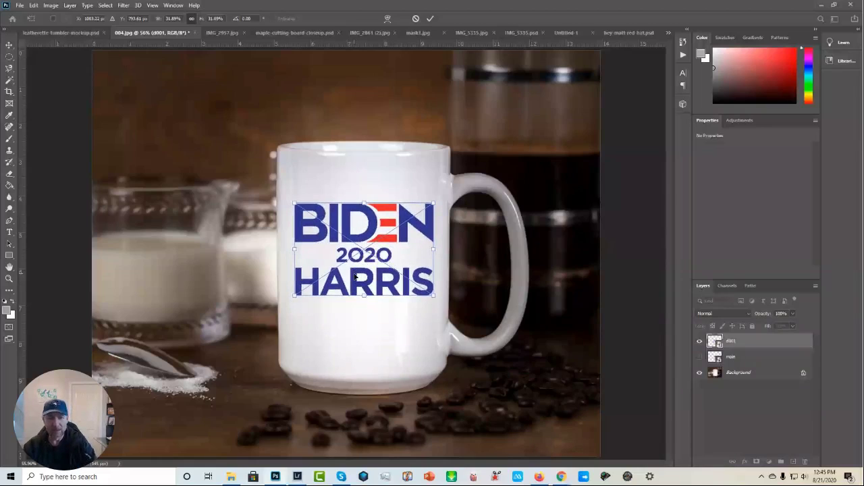
key("Return")
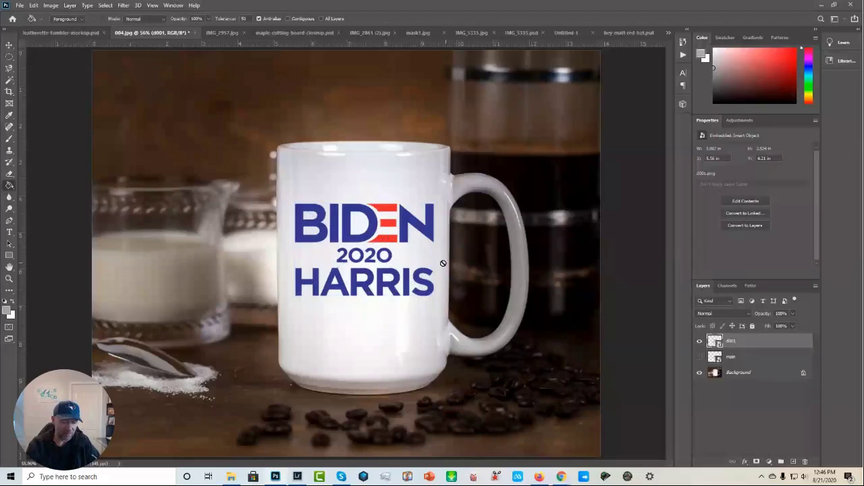
Fine-tune the d001 artwork's scale to about 30.6%, leaving an even margin on both sides of the mug.
key("ctrl+t")
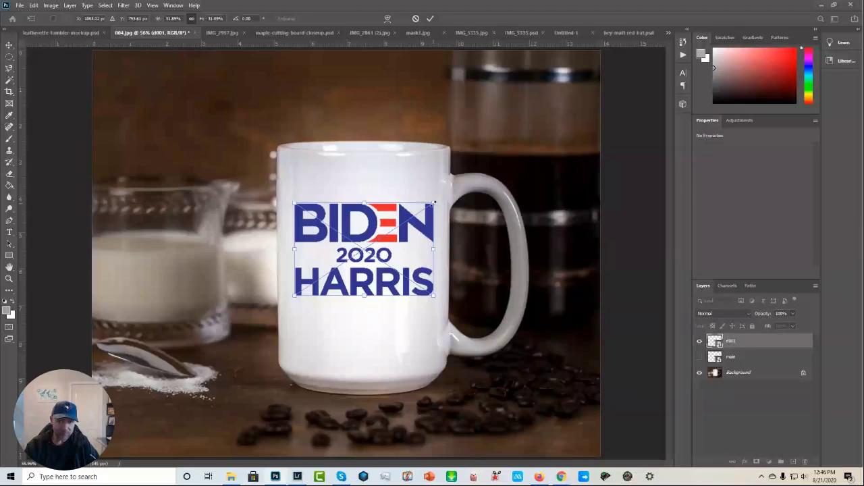
left_click_drag(433, 203, 428, 208)
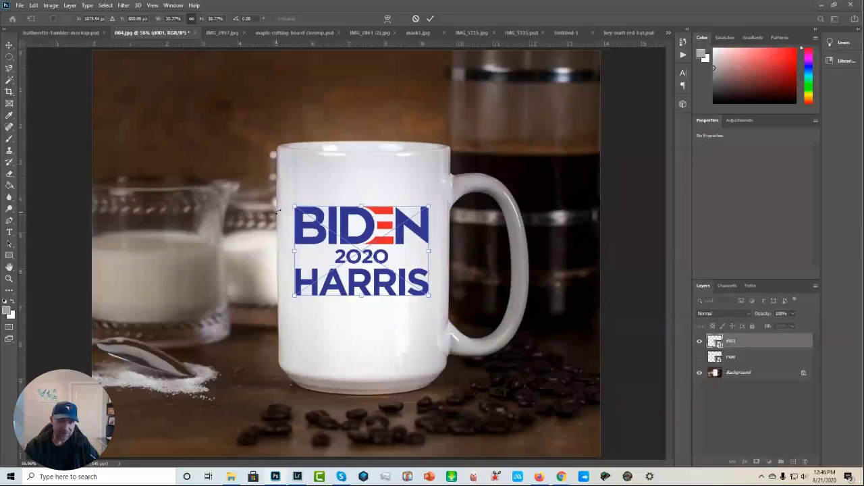
left_click_drag(293, 205, 297, 209)
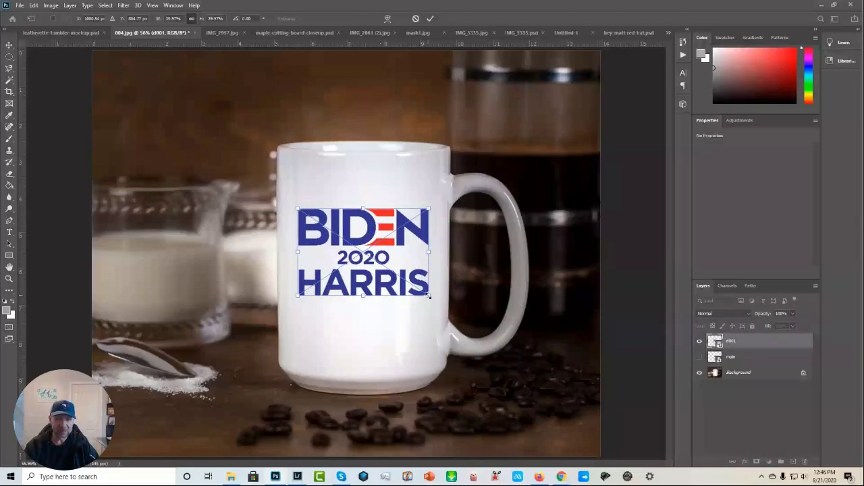
left_click_drag(428, 295, 432, 297)
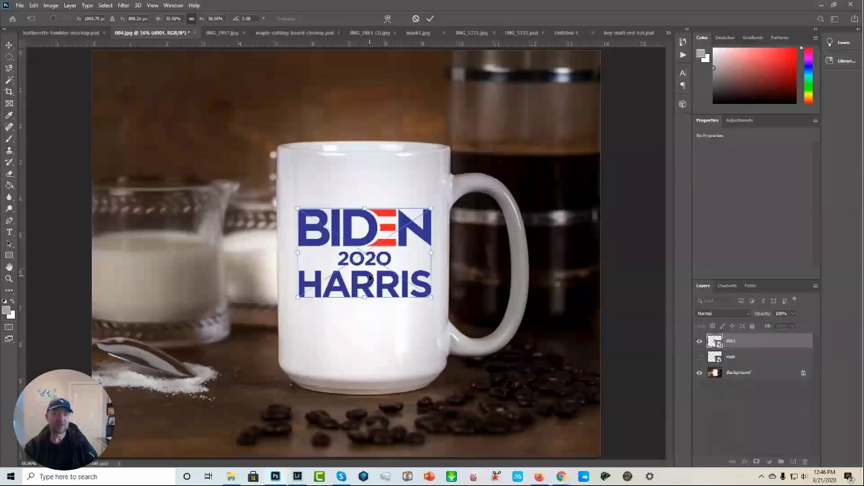
key("Return")
key("g")
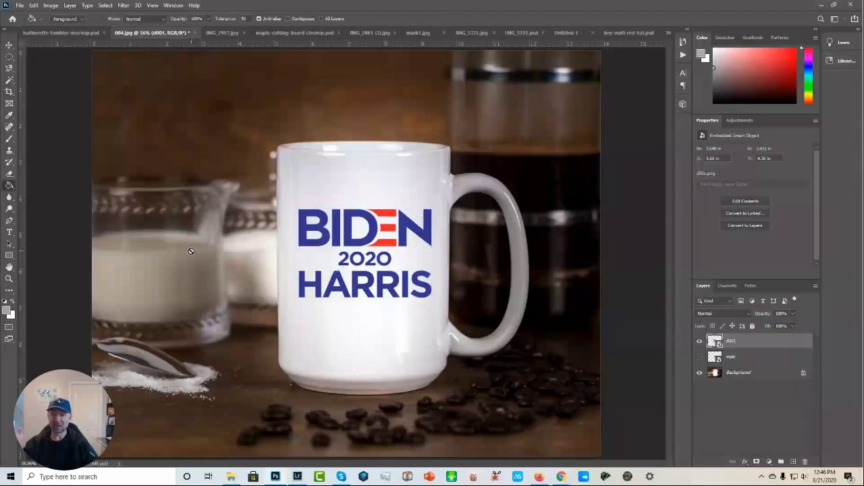
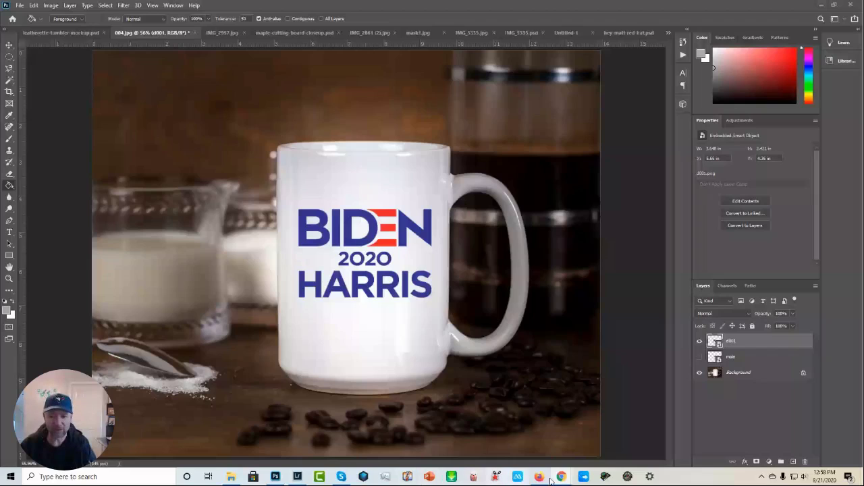
Switch to the Etsy Hero window in Chrome, request the Etsy Hero Mockups page and log in to Studio1552 with the prefilled credentials.
mouse_move(563, 478)
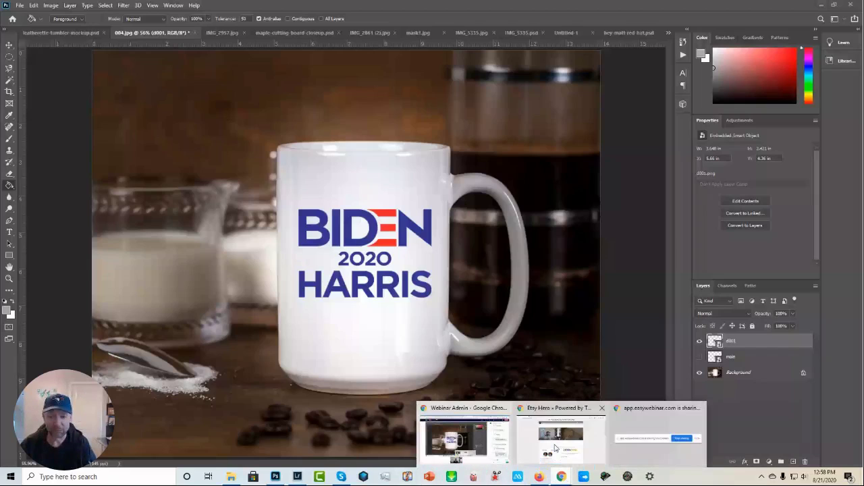
mouse_move(556, 448)
left_click(531, 438)
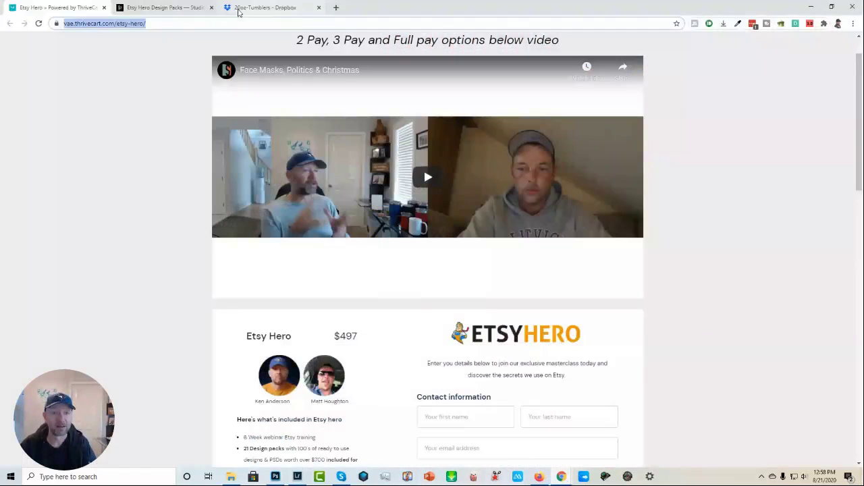
left_click(172, 8)
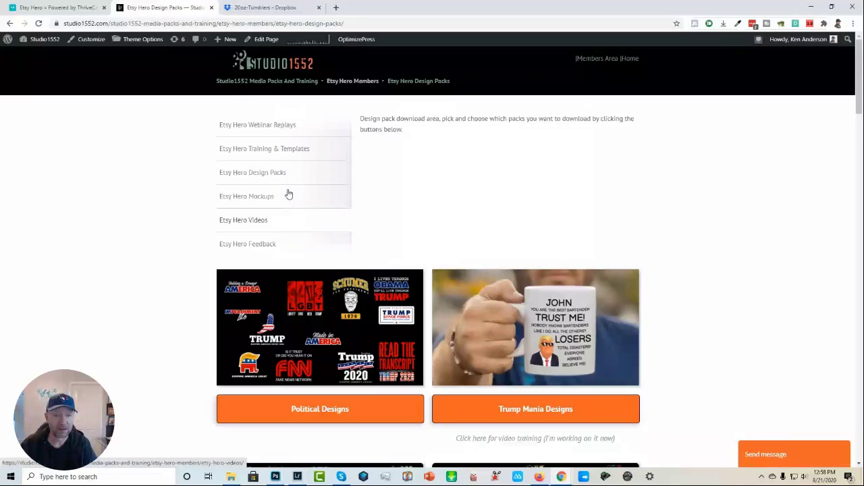
left_click(222, 195)
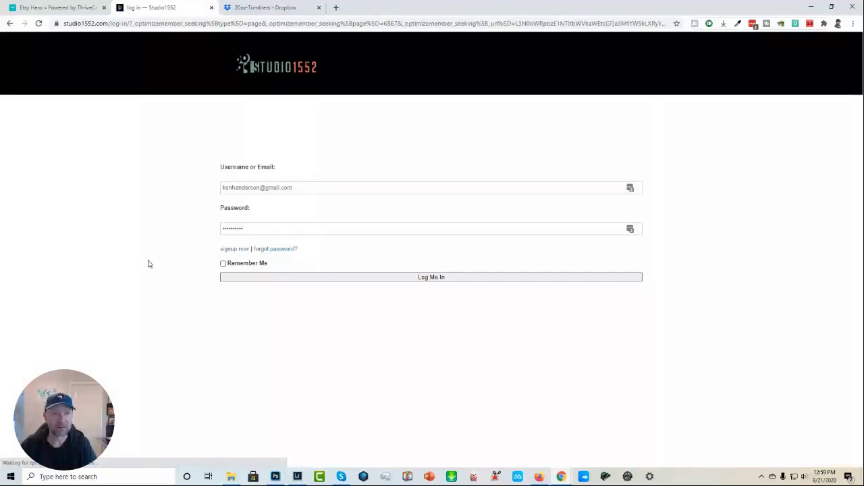
left_click(424, 279)
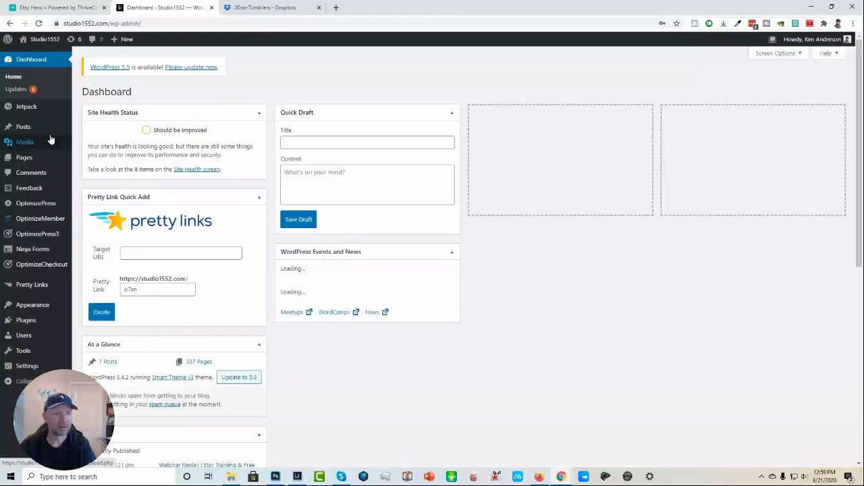
Show the site's WordPress pages and search them for "etsy hero".
left_click(29, 162)
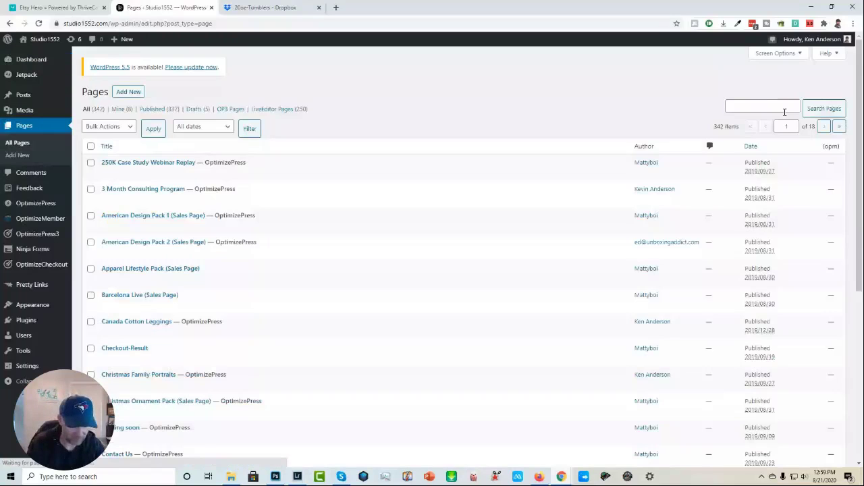
left_click(756, 105)
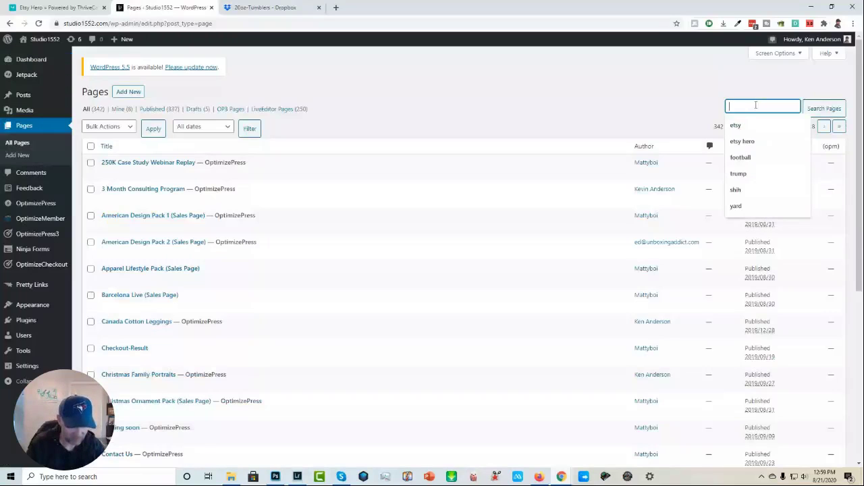
type("etsy")
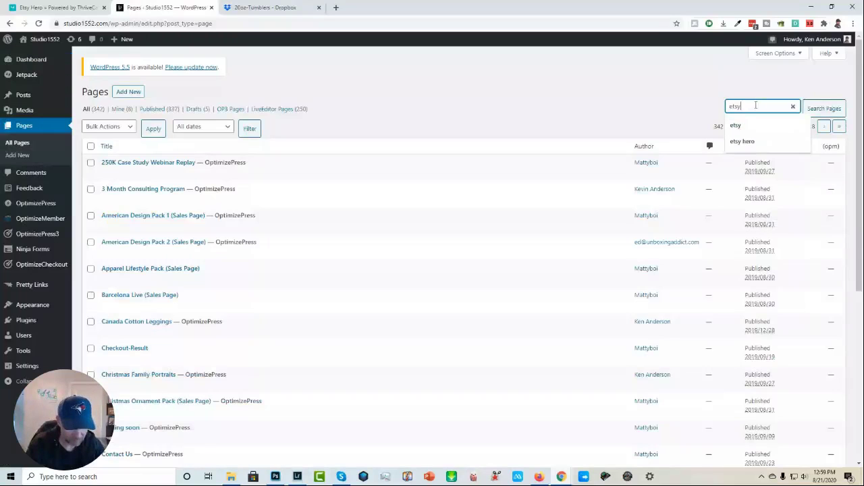
type(" her")
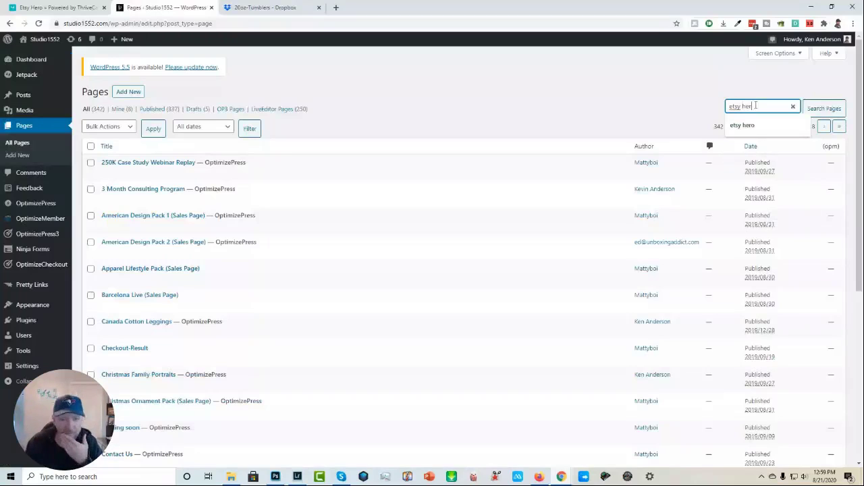
type("o")
key("Return")
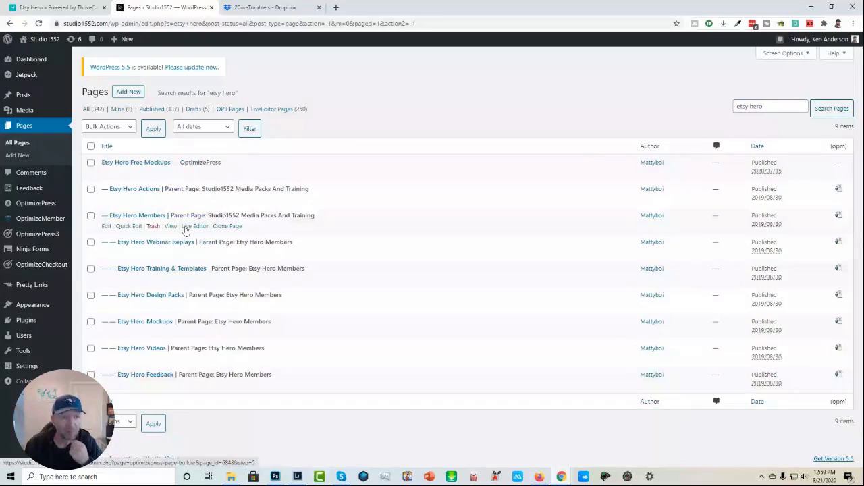
View the Etsy Hero Members page, open Etsy Hero Mockups and browse its product categories as far as Coffee Mugs.
left_click(171, 227)
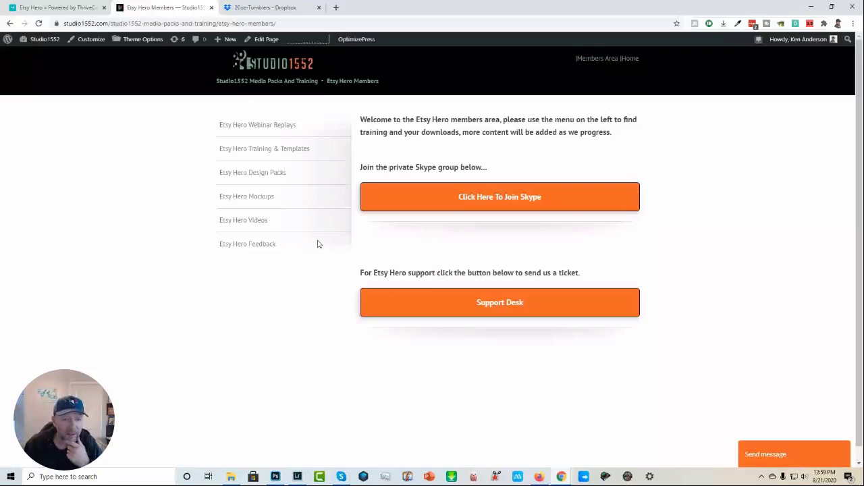
left_click(248, 198)
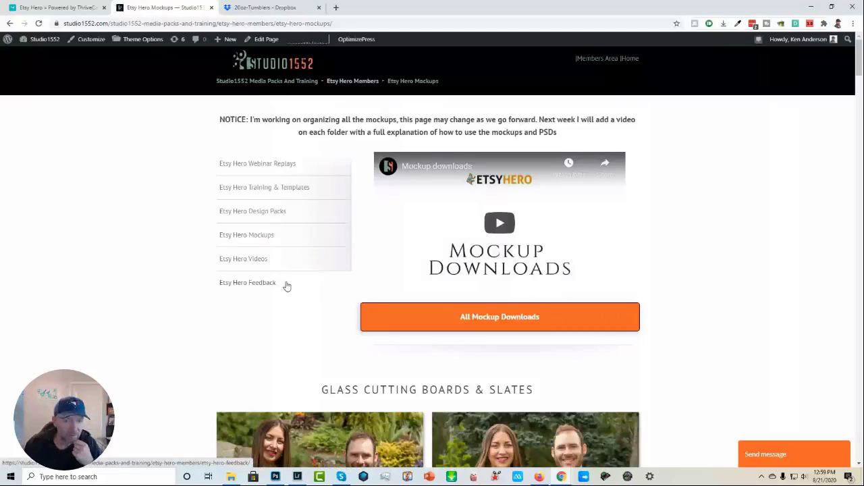
scroll(286, 287, "down", 1)
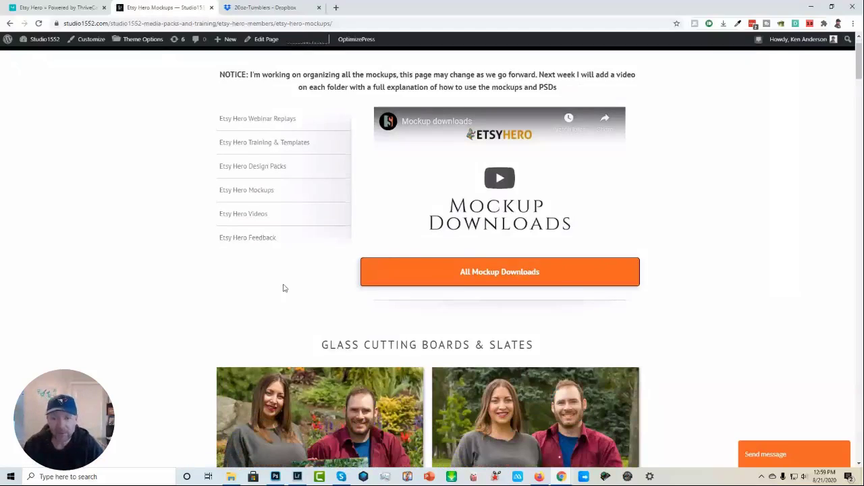
scroll(284, 289, "down", 3)
scroll(284, 288, "down", 18)
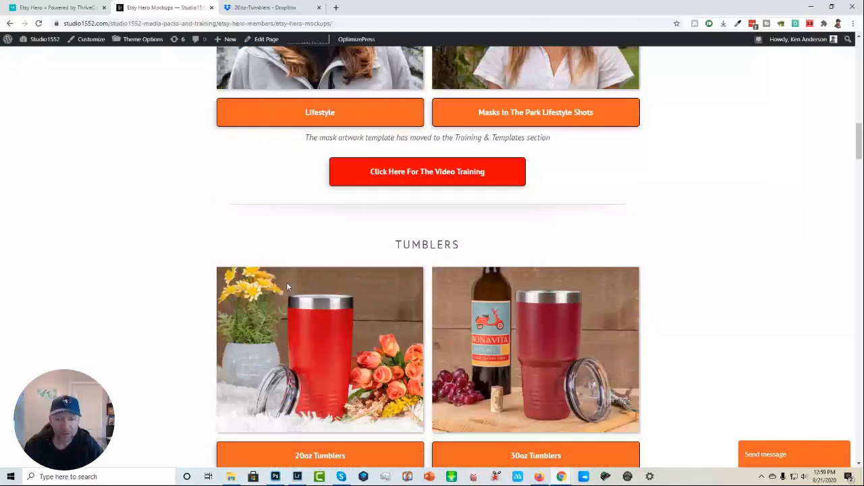
scroll(286, 287, "down", 9)
scroll(287, 288, "down", 5)
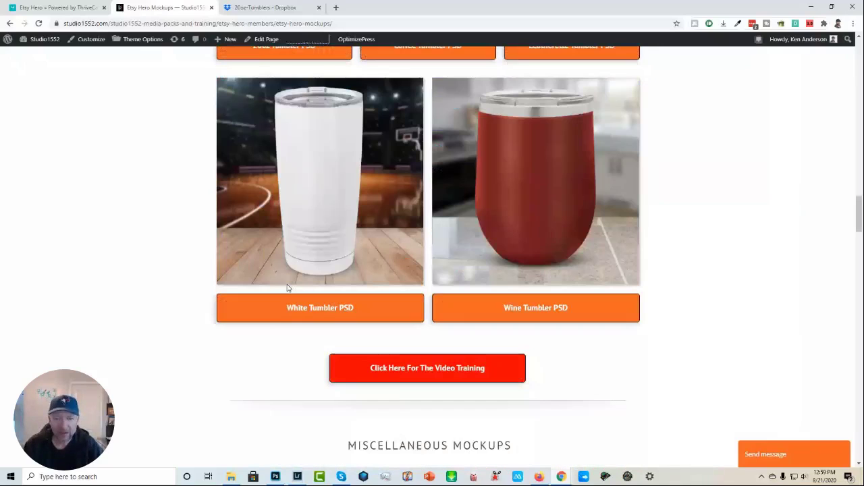
scroll(287, 288, "down", 6)
scroll(287, 289, "down", 12)
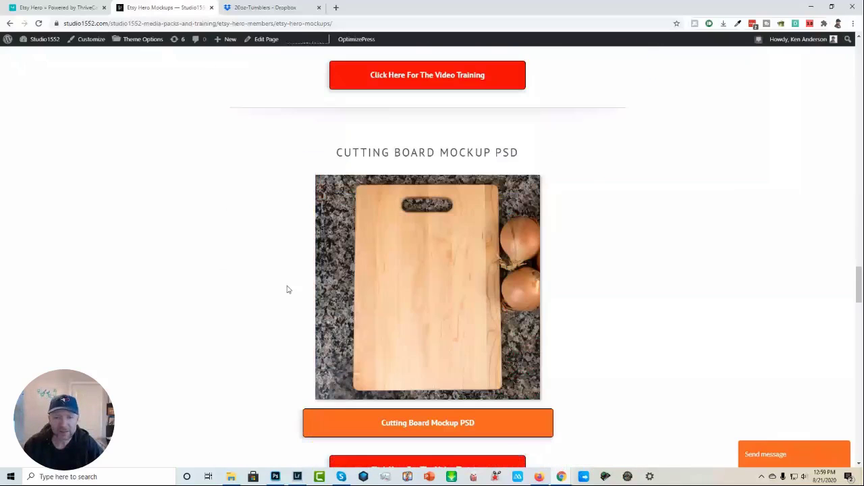
scroll(287, 289, "down", 4)
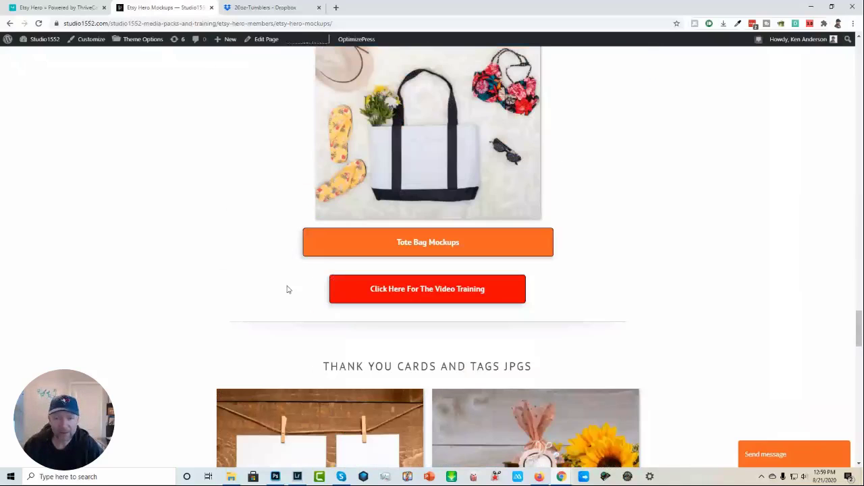
scroll(287, 289, "down", 7)
scroll(287, 289, "down", 2)
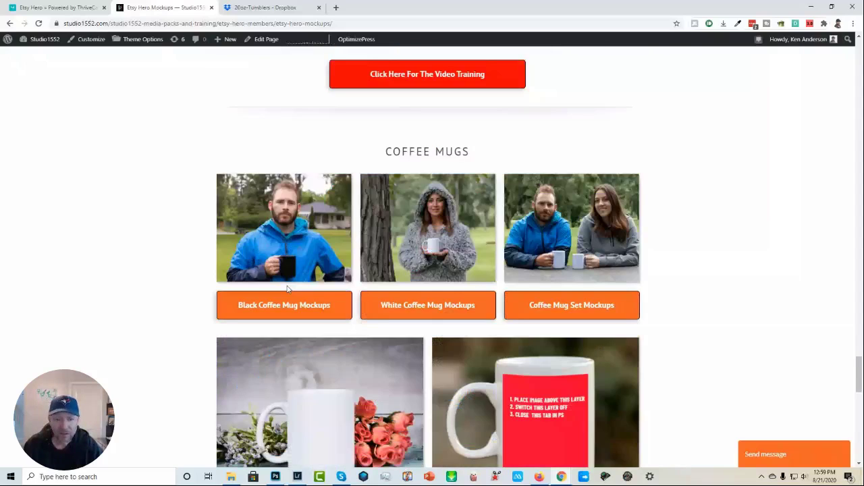
scroll(513, 330, "down", 1)
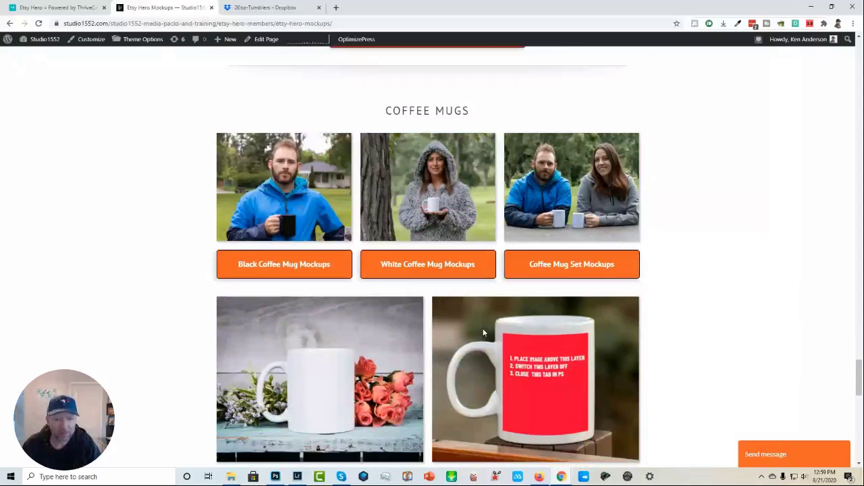
scroll(483, 332, "down", 1)
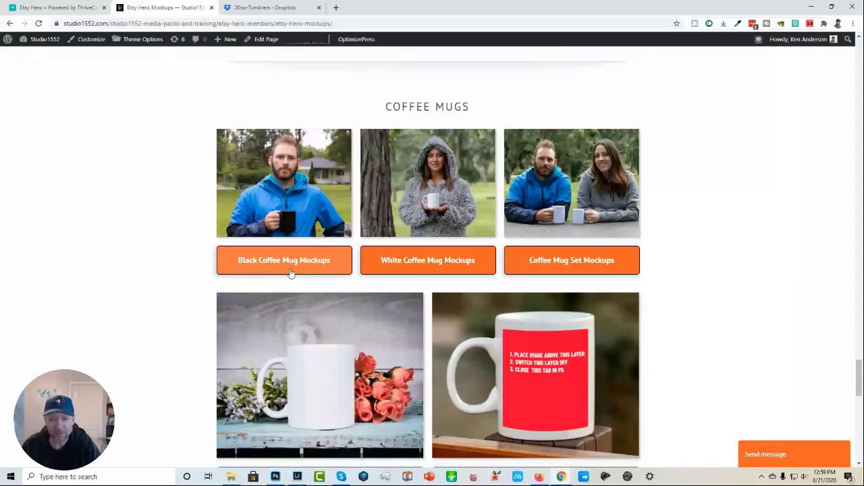
Open the White Coffee Mug Mockups in Dropbox and look through the lifestyle images in the 15oz folder.
left_click(431, 262)
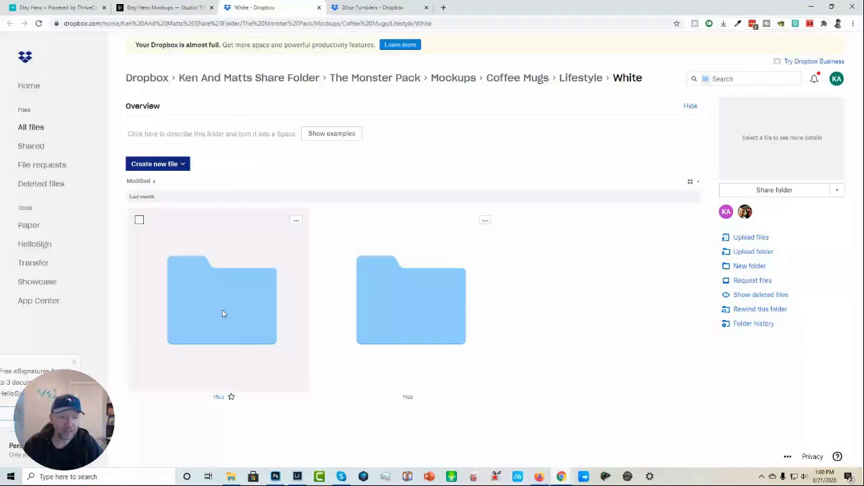
left_click(222, 314)
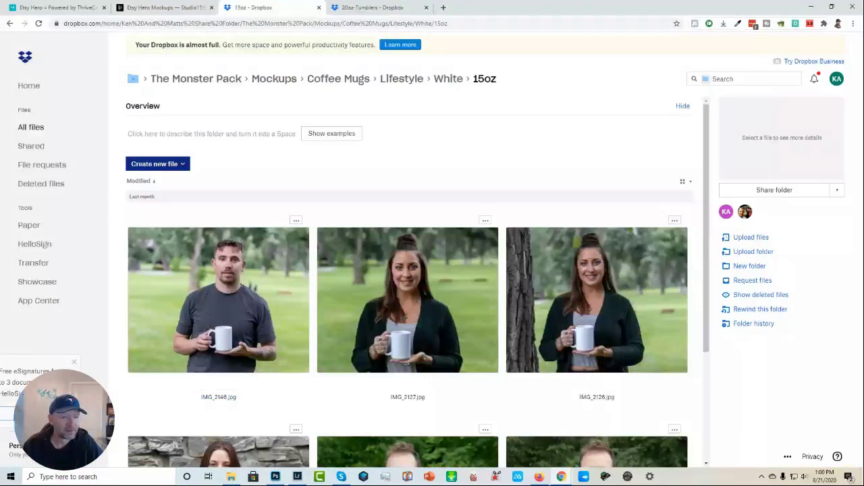
scroll(343, 310, "down", 1)
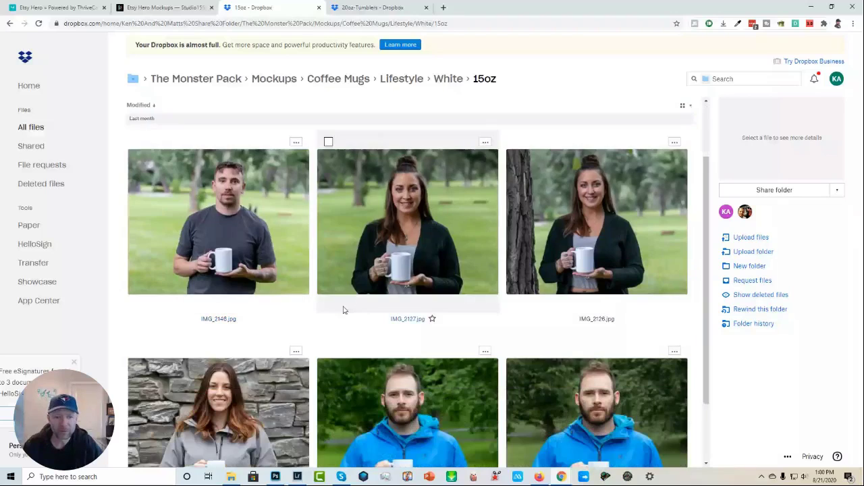
scroll(343, 310, "down", 1)
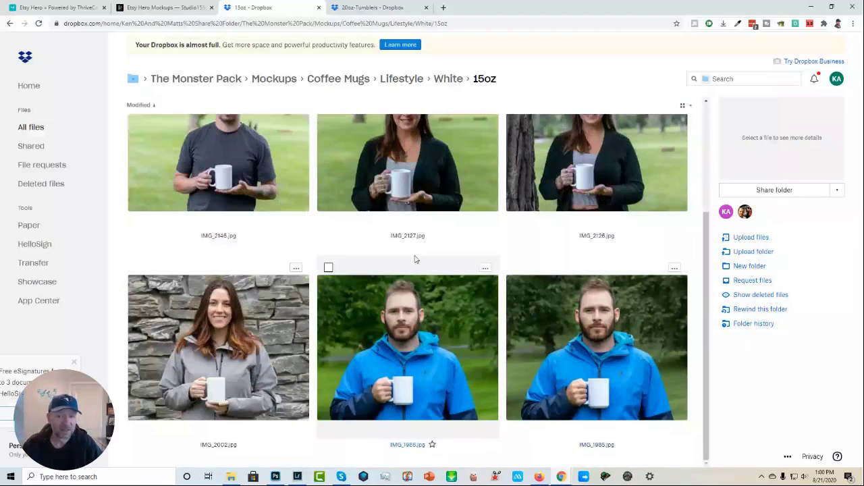
Return from the 15oz folder to the Etsy Hero Mockups page and open the Coffee Mug Set Mockups in Dropbox.
scroll(313, 328, "up", 2)
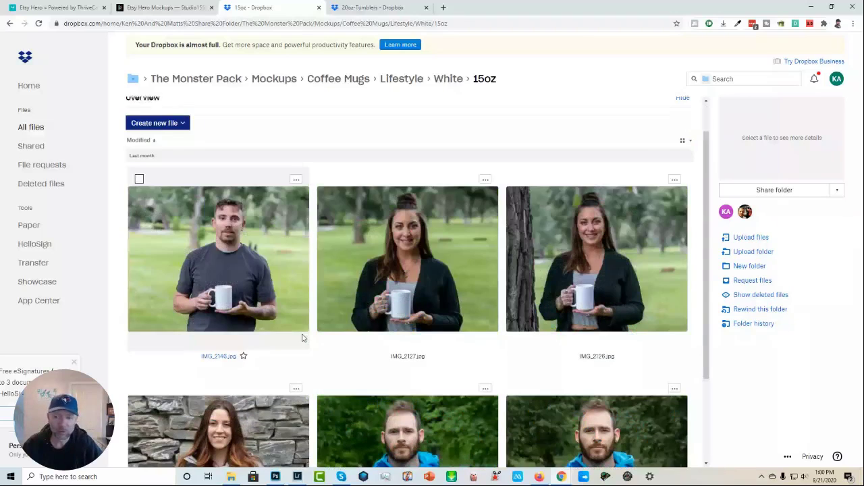
scroll(303, 338, "up", 1)
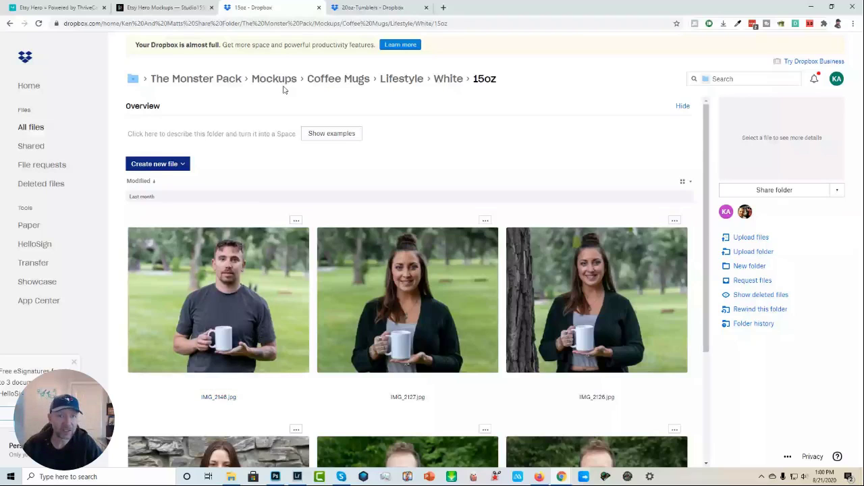
left_click(195, 8)
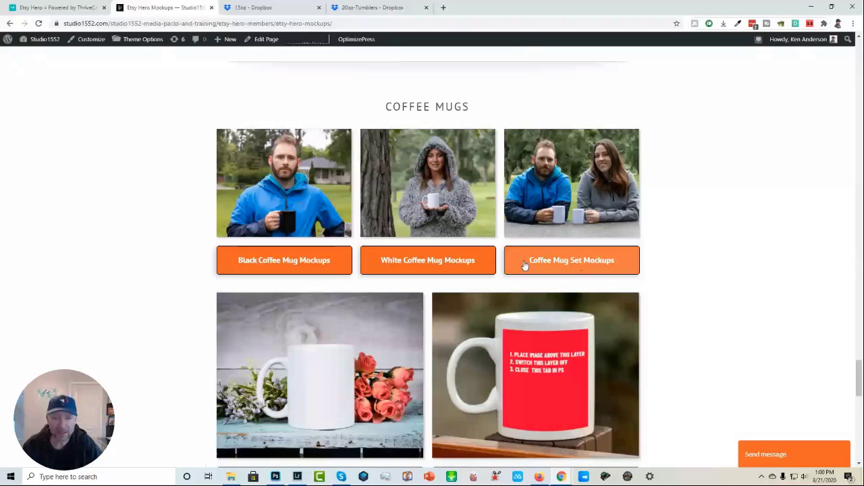
left_click(580, 264)
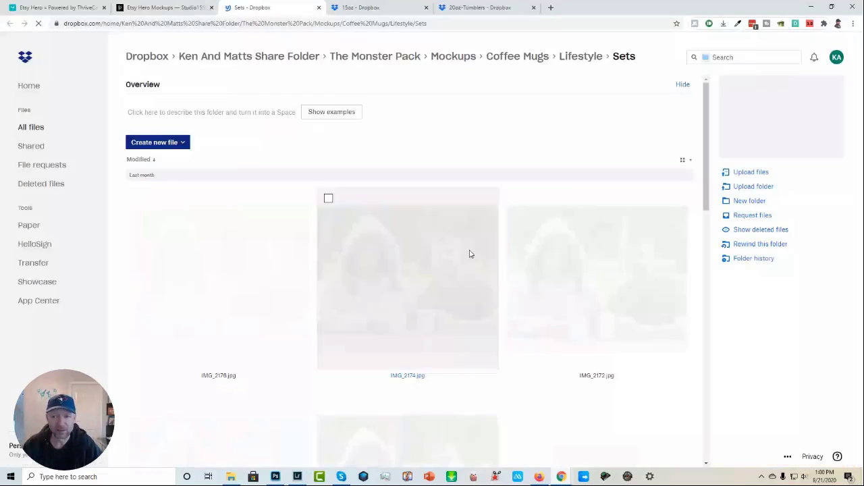
Look through the mug set photos in the Sets folder and preview IMG_2172.jpg.
scroll(513, 266, "down", 3)
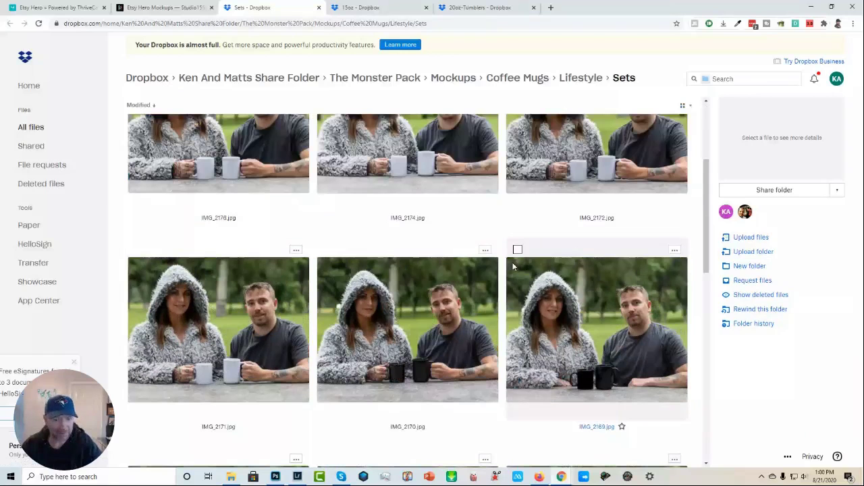
scroll(513, 266, "down", 1)
scroll(501, 280, "down", 1)
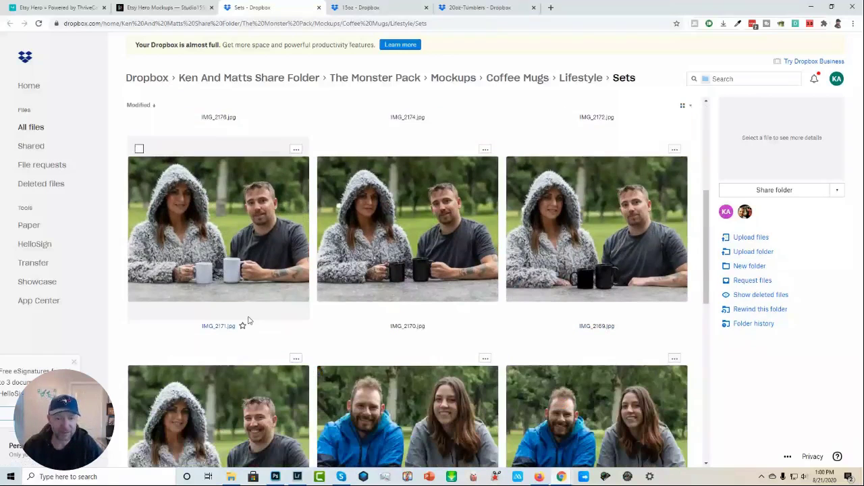
scroll(247, 320, "down", 3)
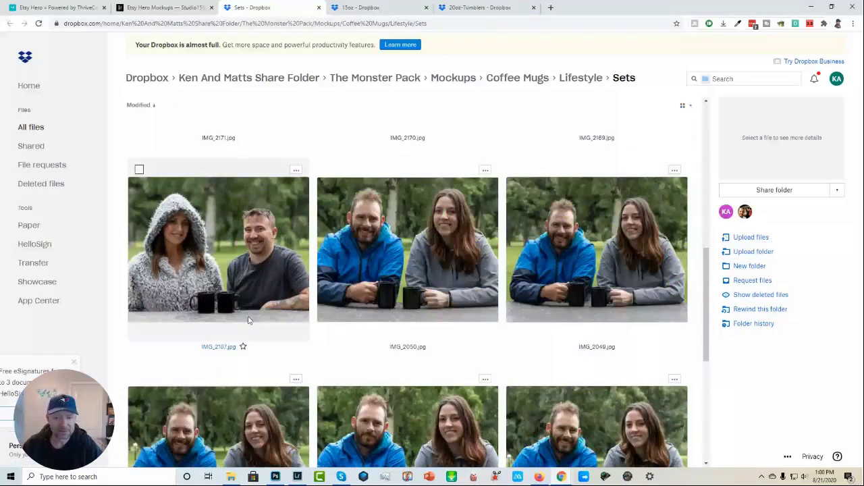
scroll(248, 318, "down", 4)
scroll(386, 326, "up", 1)
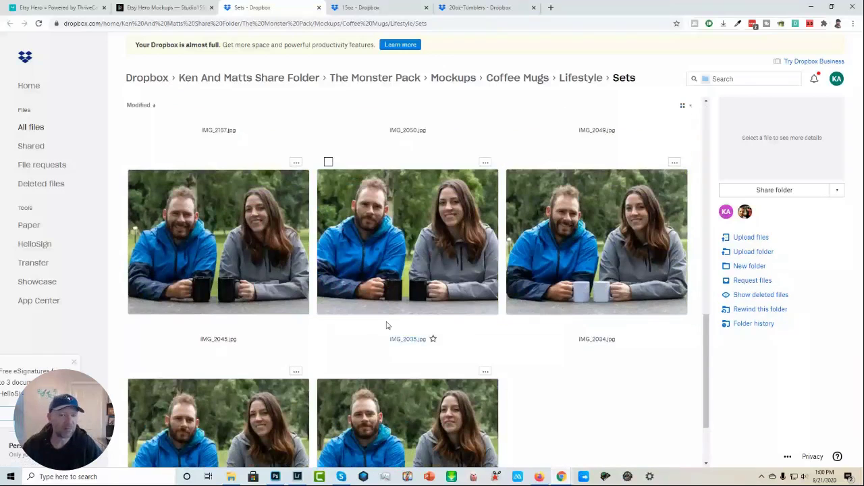
scroll(387, 326, "up", 6)
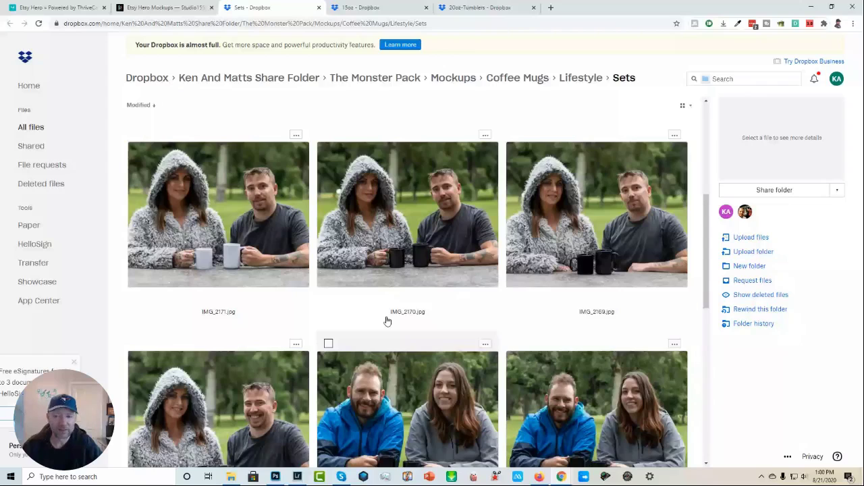
scroll(387, 321, "up", 5)
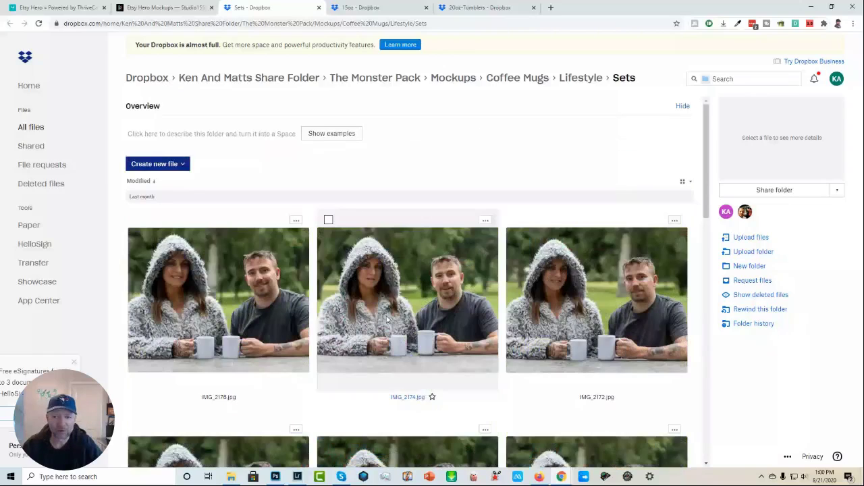
left_click(592, 260)
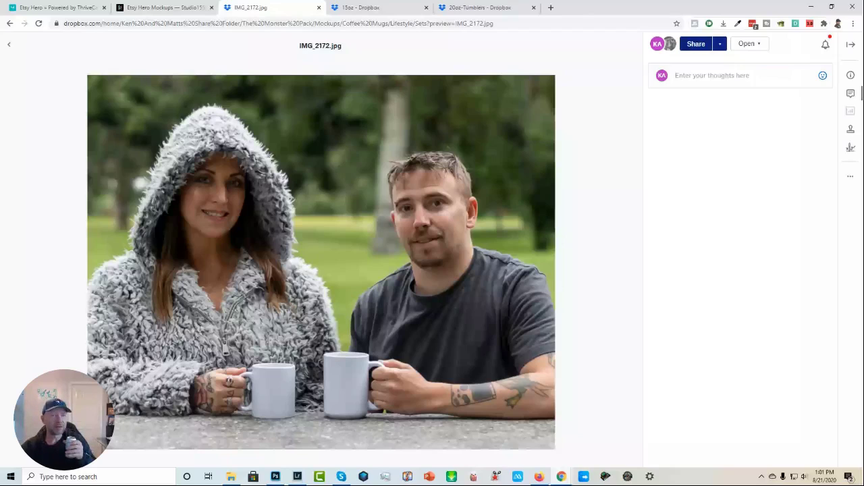
Go back to the Etsy Hero Mockups page and open the Coffee Tumbler PSD folder under Individual Tumbler PSD Mockups.
left_click(169, 7)
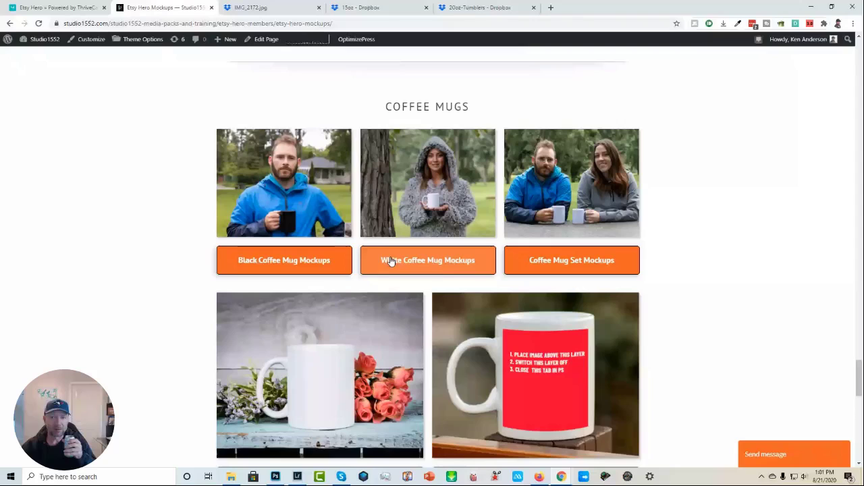
scroll(398, 261, "up", 5)
scroll(408, 259, "up", 5)
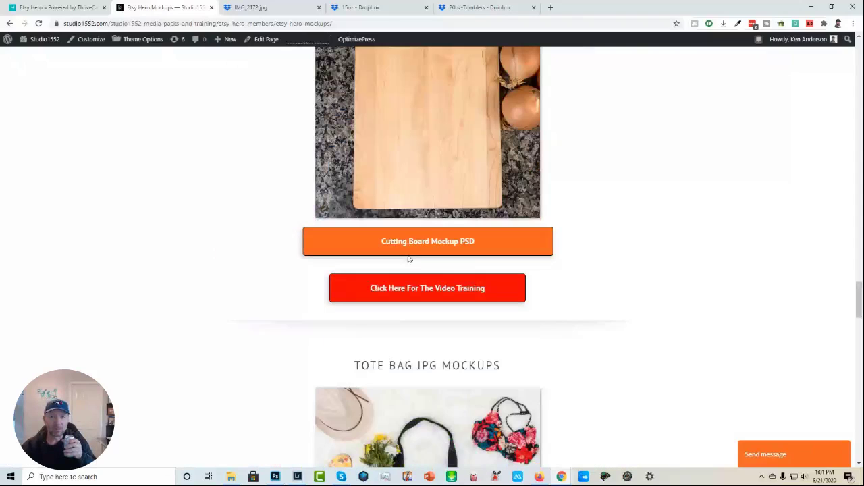
scroll(408, 259, "up", 4)
scroll(408, 260, "up", 5)
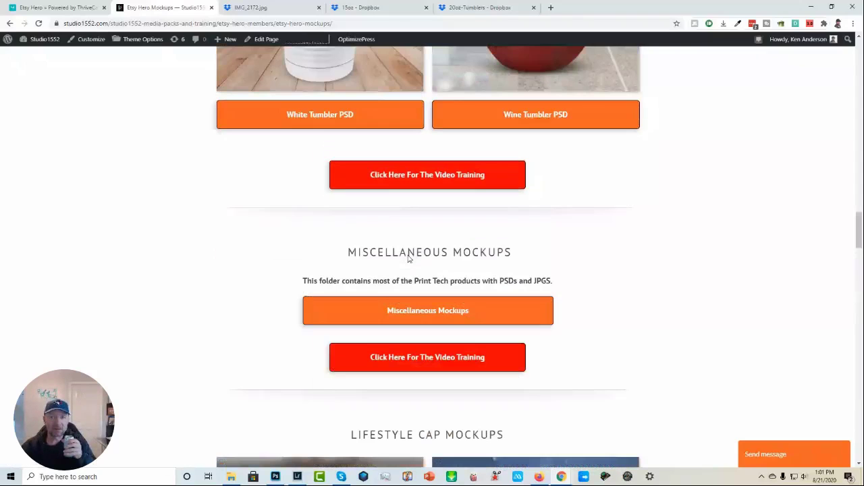
scroll(408, 259, "up", 6)
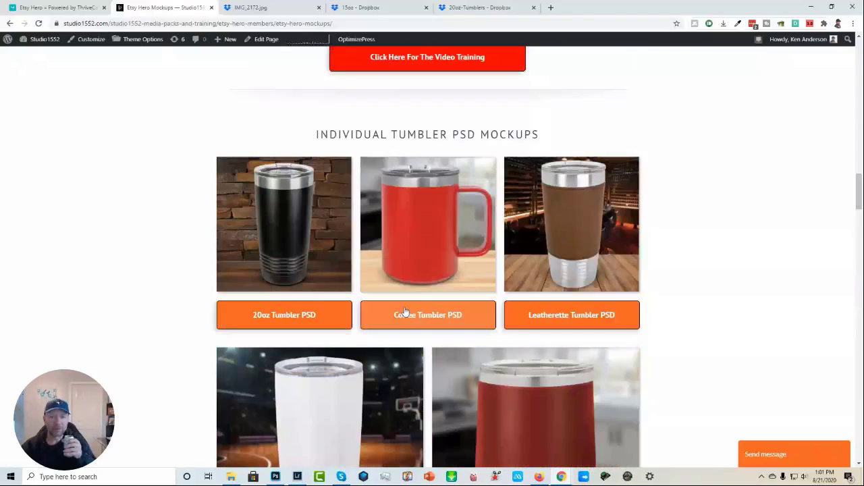
left_click(405, 312)
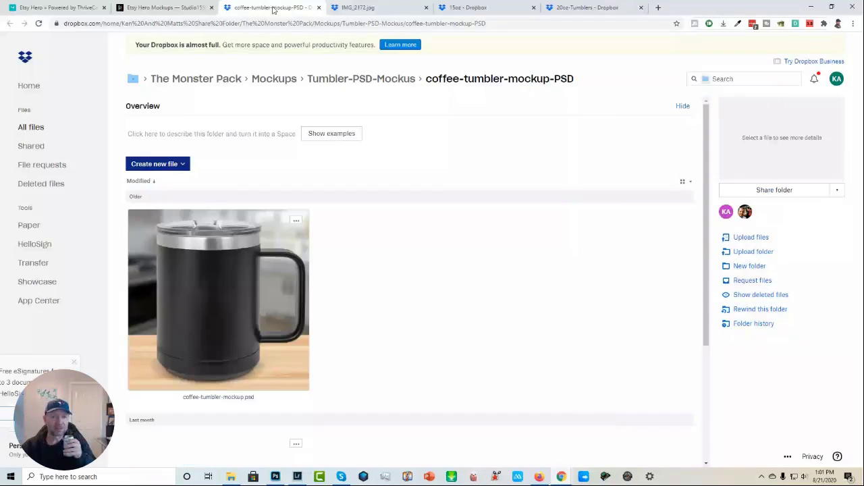
Return to the Etsy Hero Mockups page and open the coffee tumbler photo folder in Dropbox.
left_click(183, 12)
scroll(381, 225, "up", 4)
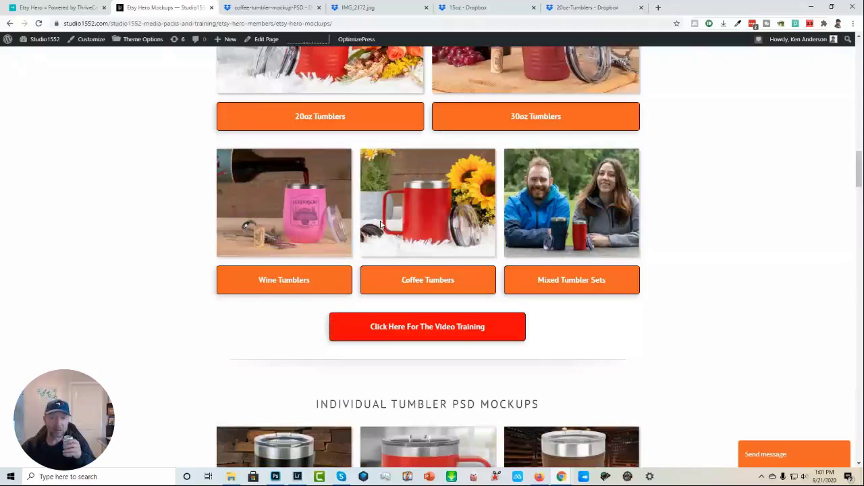
left_click(416, 284)
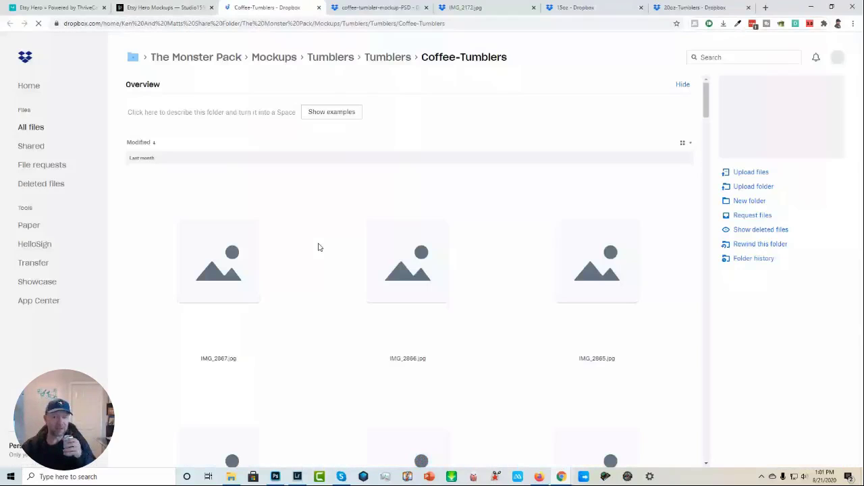
Look through the lifestyle and product photos of the red mug in the Coffee-Tumblers folder.
scroll(352, 258, "down", 5)
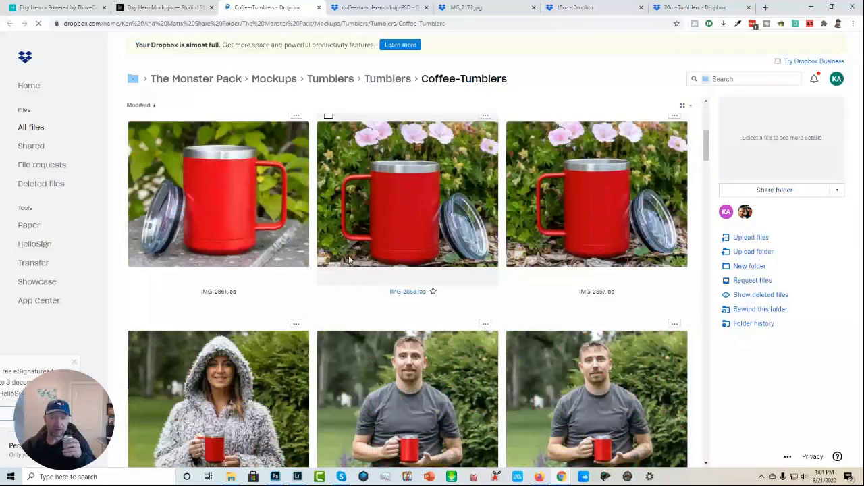
scroll(349, 261, "down", 4)
scroll(349, 260, "down", 2)
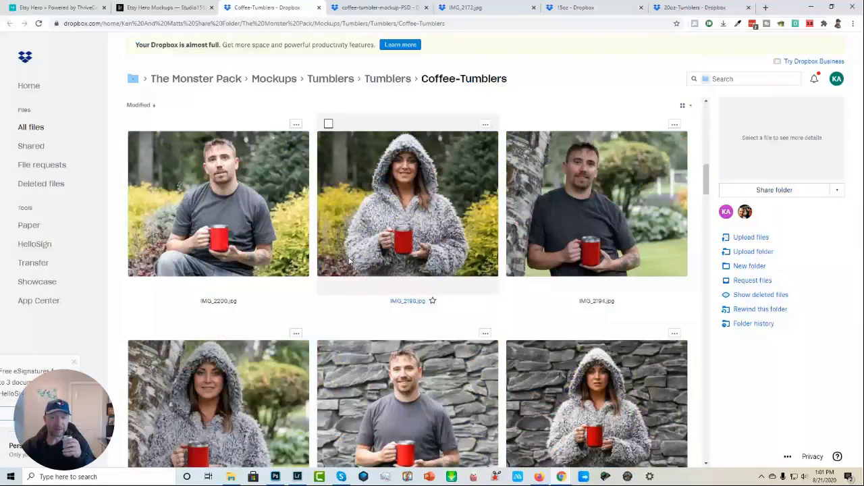
scroll(349, 260, "down", 3)
scroll(348, 261, "down", 4)
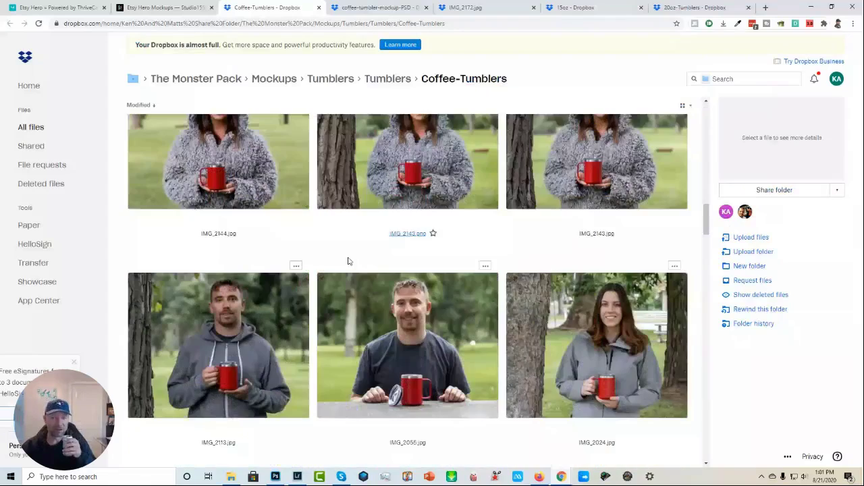
scroll(348, 260, "down", 5)
scroll(348, 262, "down", 5)
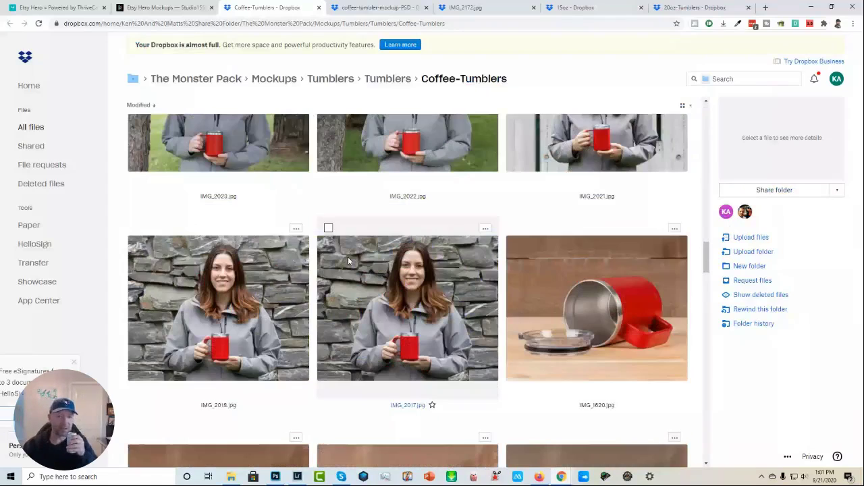
scroll(348, 260, "down", 3)
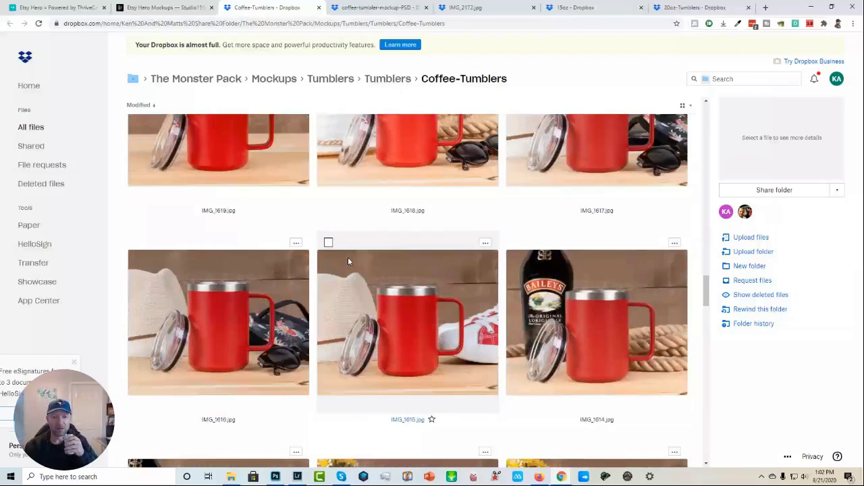
scroll(347, 261, "down", 4)
scroll(345, 265, "down", 4)
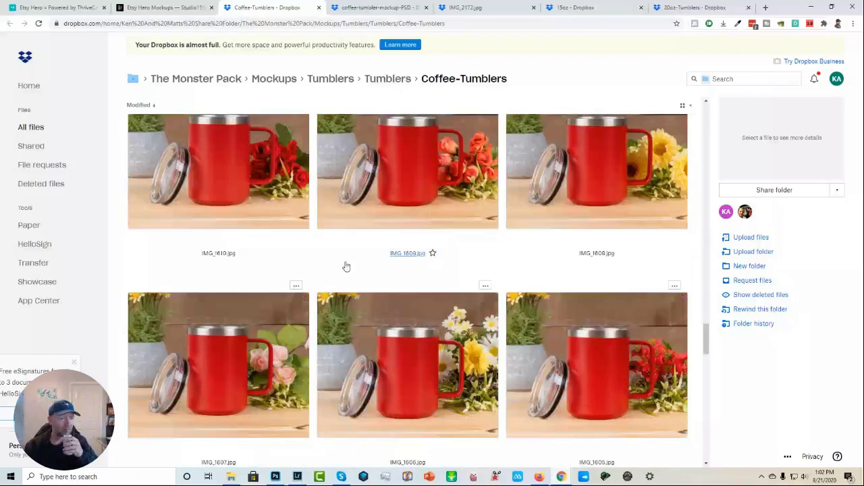
scroll(346, 266, "down", 4)
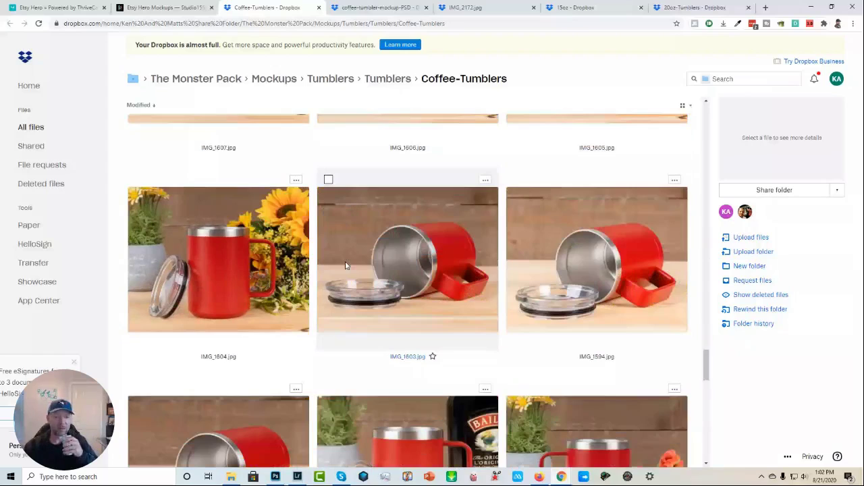
scroll(345, 263, "down", 5)
scroll(345, 262, "down", 1)
scroll(568, 218, "up", 5)
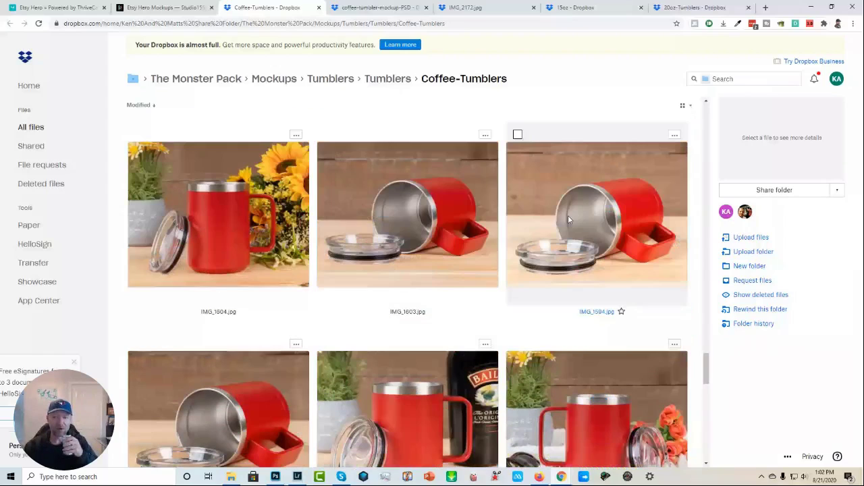
Preview the coffee tumbler images IMG_1594.jpg and IMG_1423.jpg at full size.
left_click(592, 210)
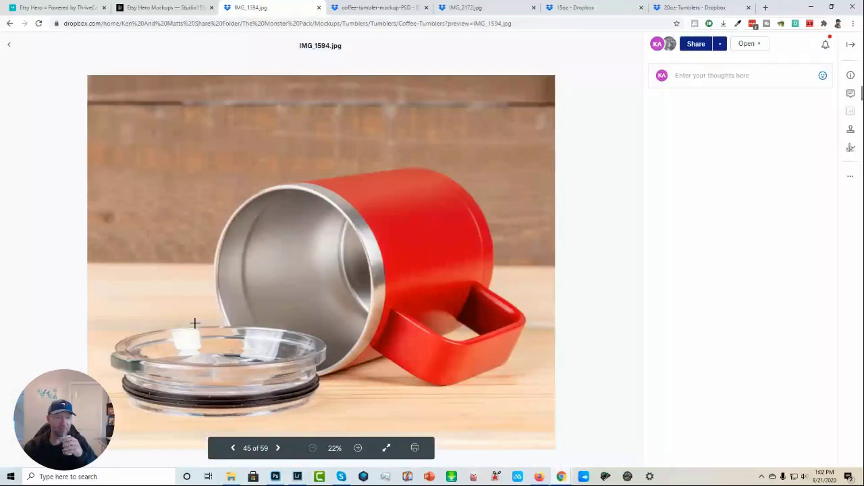
left_click(10, 46)
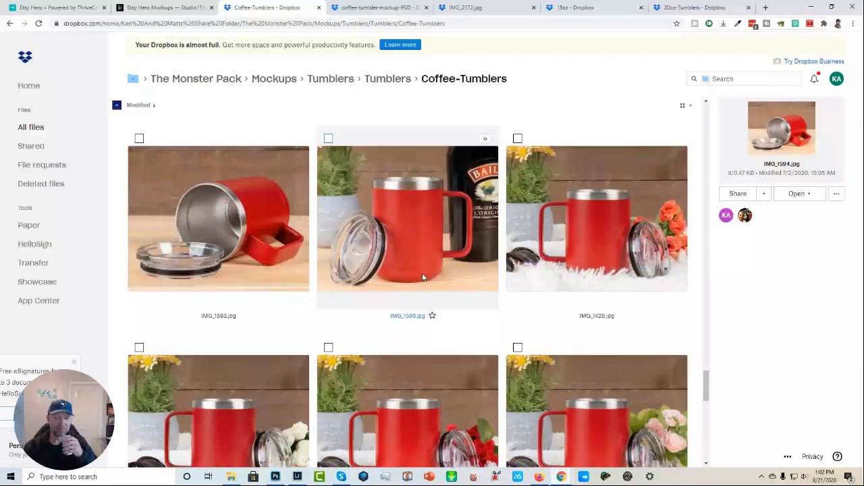
scroll(422, 277, "down", 5)
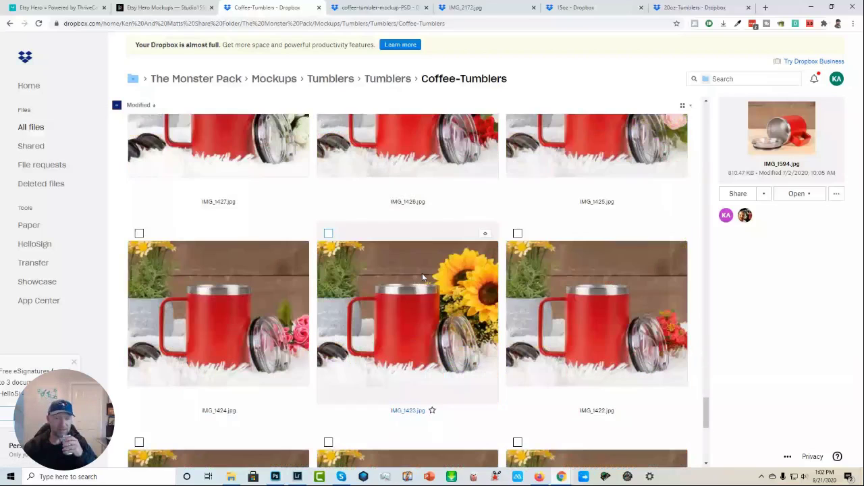
left_click(395, 273)
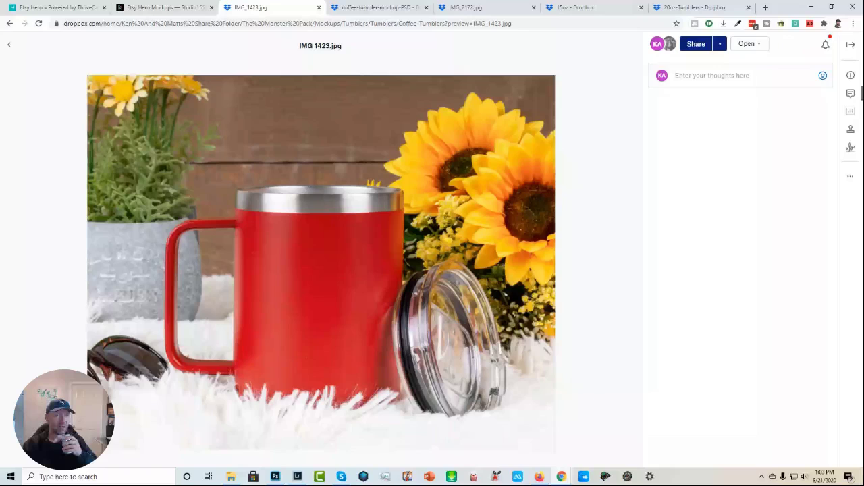
left_click(9, 45)
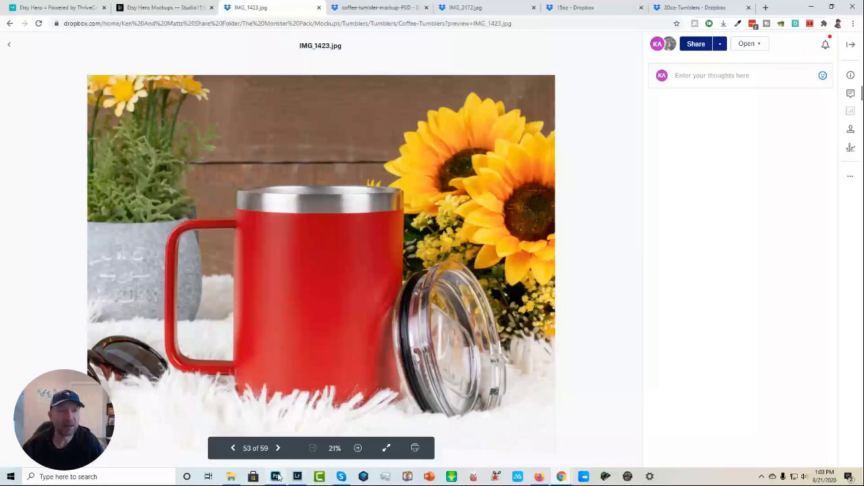
Switch to Photoshop to view the white mug mockup, and return to Glass Cutting Boards & Slates on Chrome's Etsy Hero Mockups page.
left_click(276, 476)
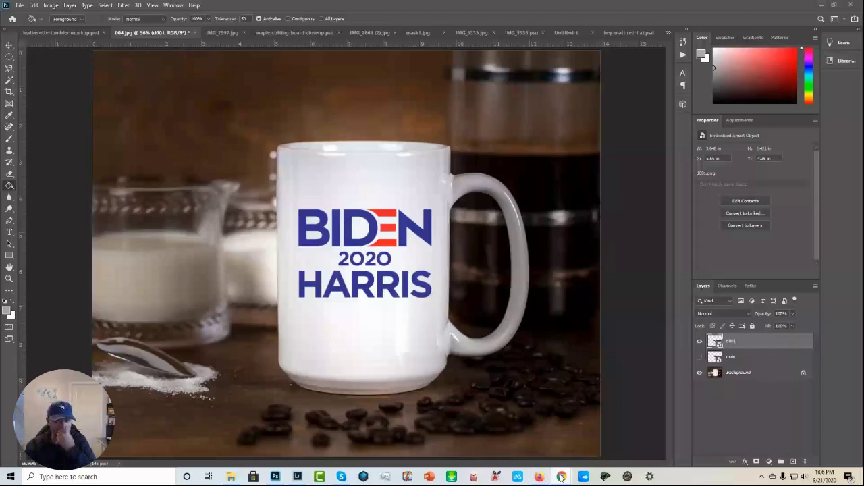
mouse_move(561, 478)
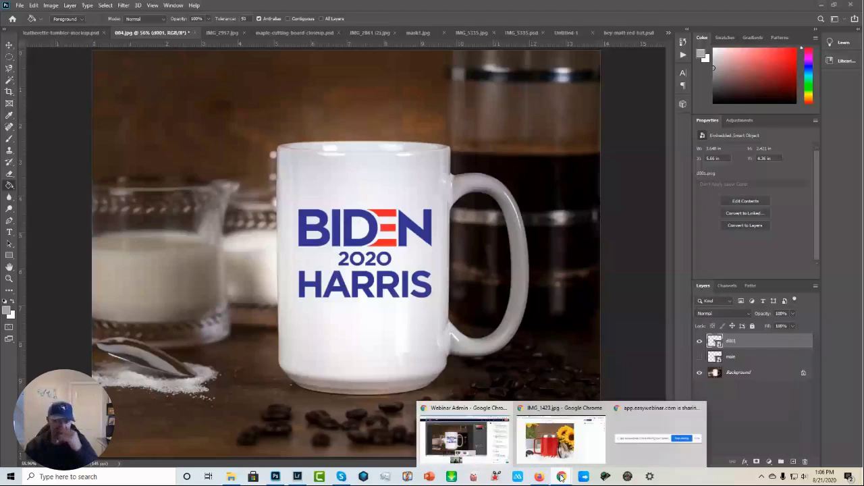
left_click(549, 427)
left_click(203, 7)
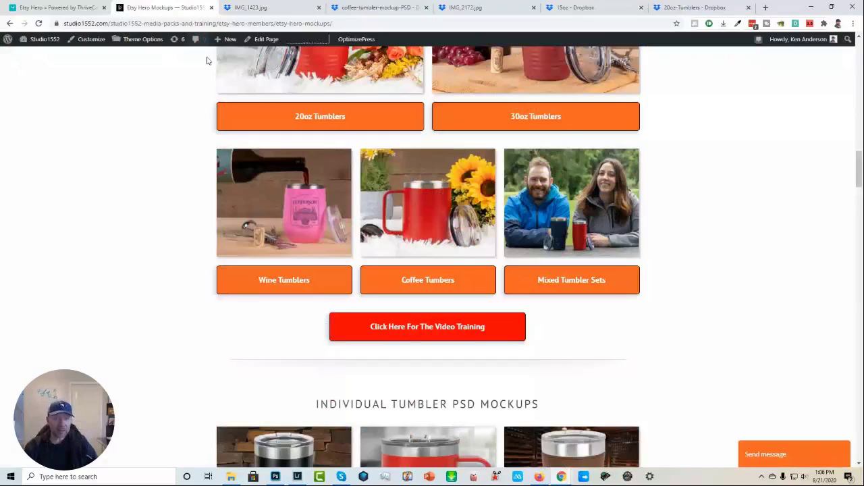
scroll(164, 164, "up", 5)
scroll(164, 163, "up", 8)
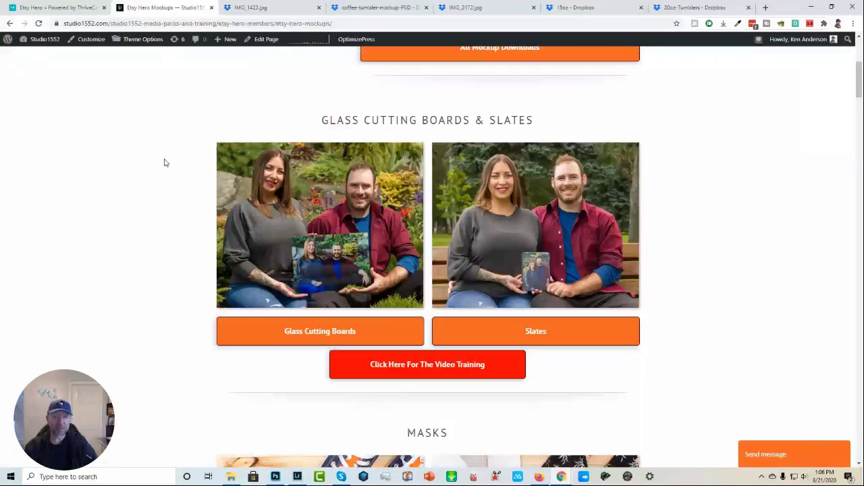
Open the Etsy Hero Webinar Replays page briefly, and look through the Etsy Hero Training & Templates page.
scroll(163, 165, "up", 4)
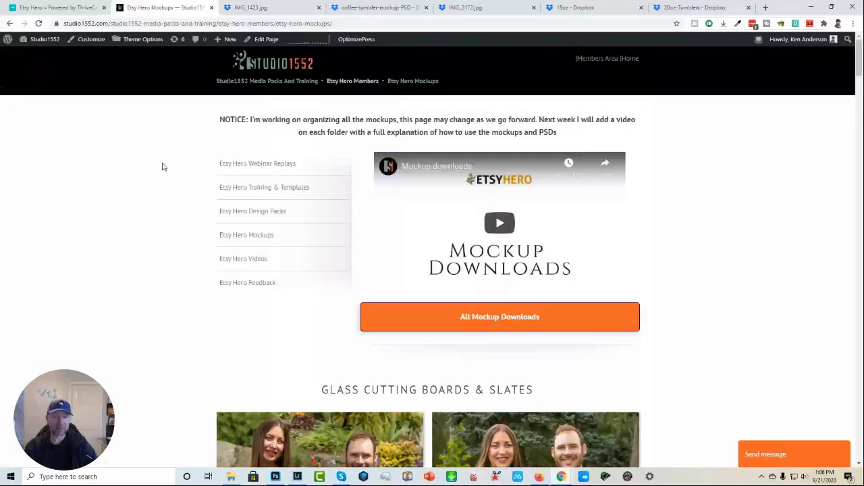
left_click(243, 166)
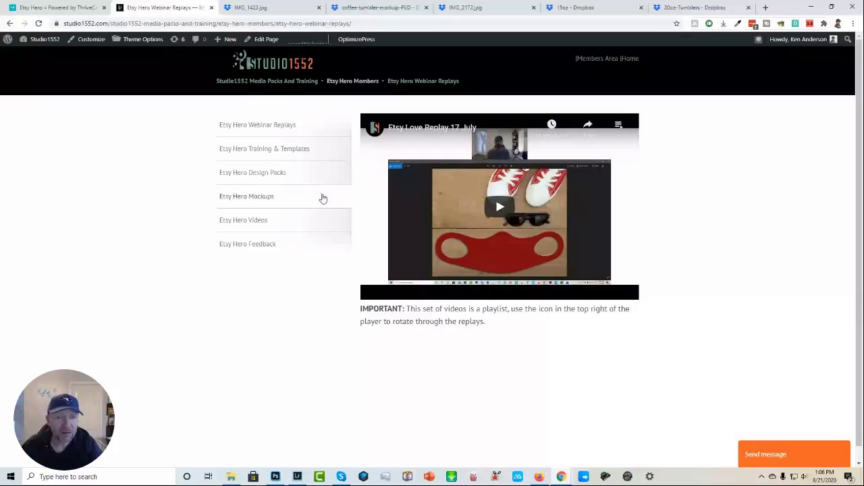
left_click(260, 150)
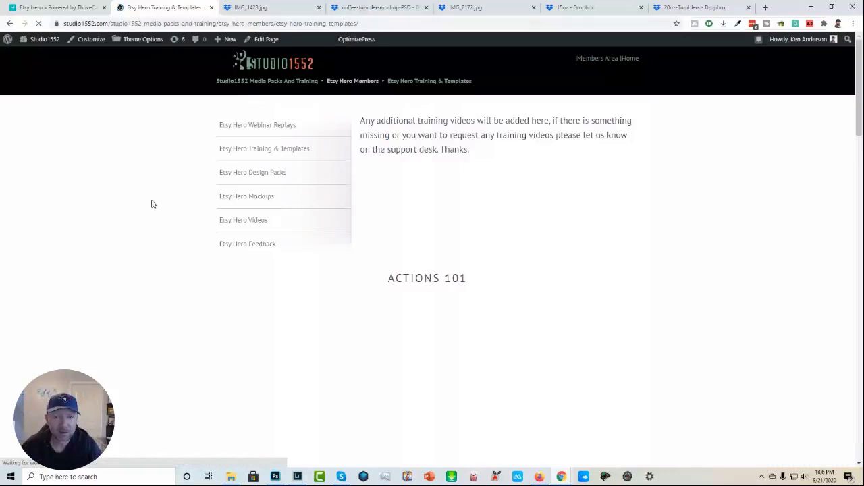
scroll(167, 218, "down", 5)
scroll(170, 217, "up", 5)
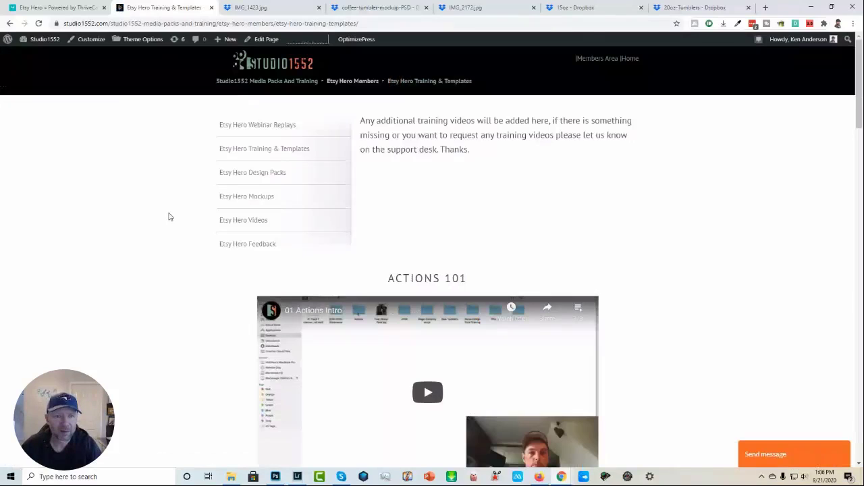
Return to Etsy Hero Webinar Replays, look through the Etsy Love Replays playlist and close it, and highlight the playlist note below the video.
left_click(251, 125)
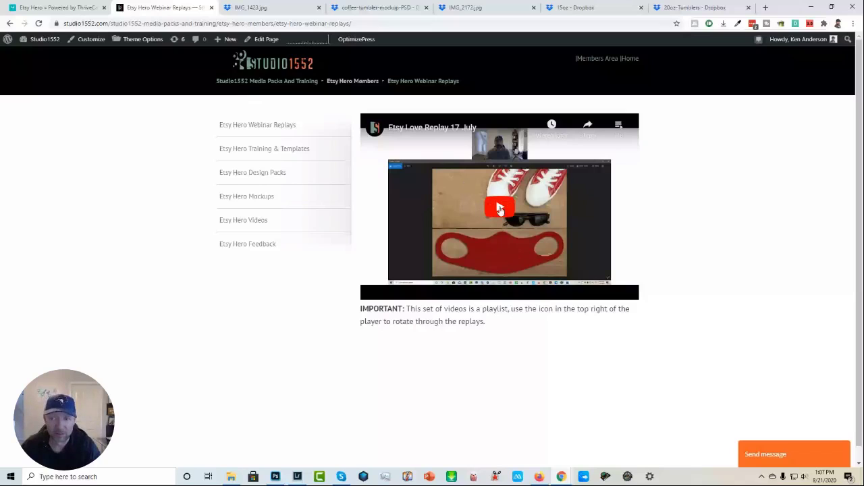
left_click(619, 127)
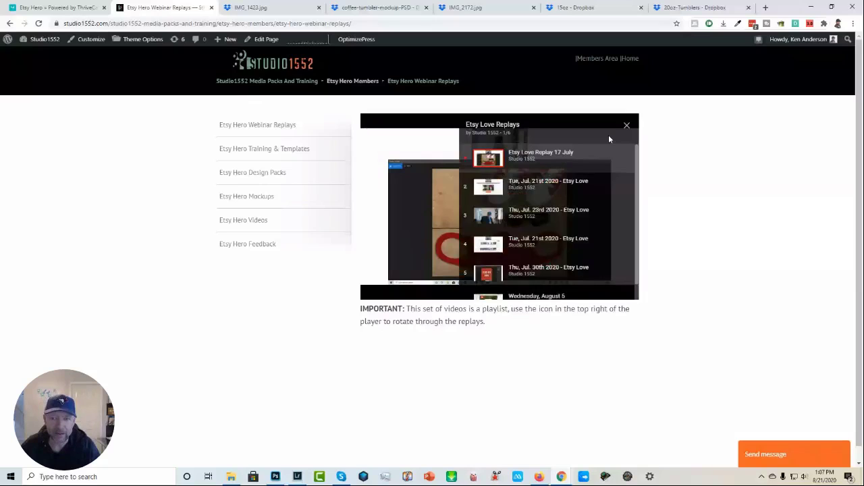
scroll(545, 231, "down", 1)
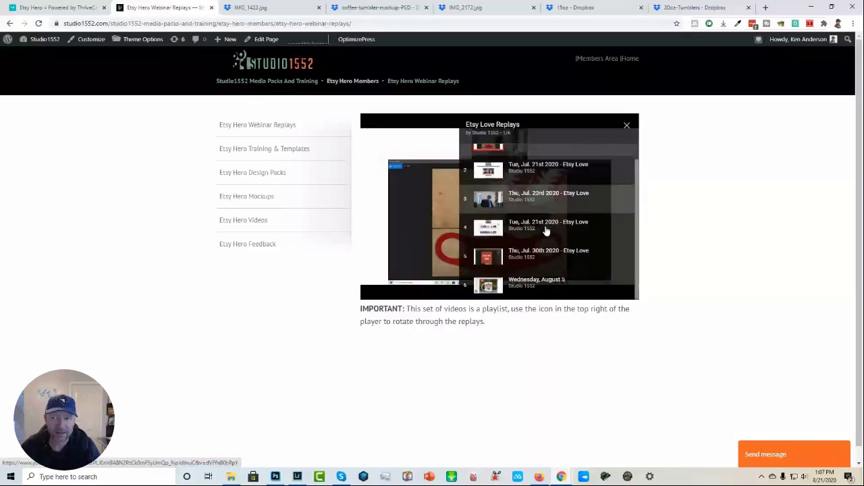
scroll(613, 159, "up", 1)
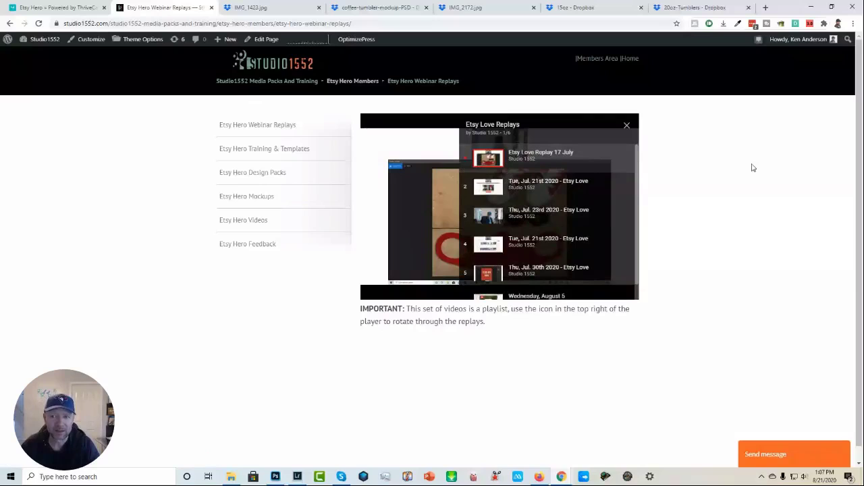
left_click(626, 126)
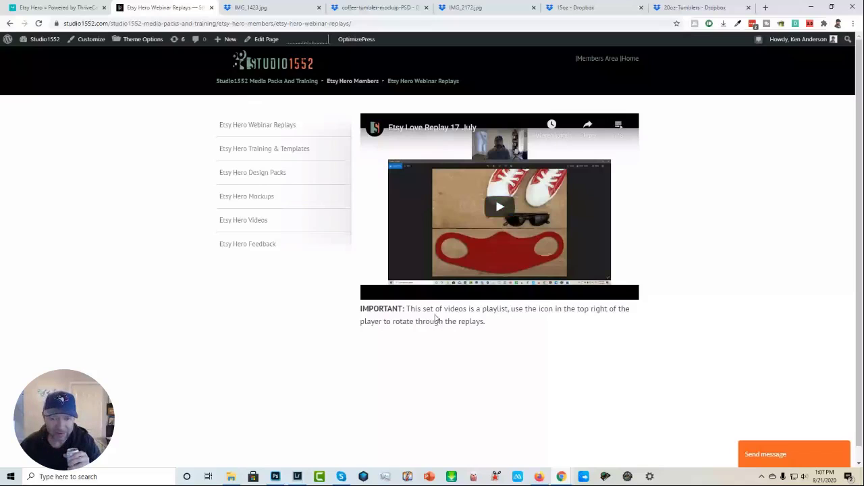
left_click_drag(406, 309, 486, 322)
left_click(240, 345)
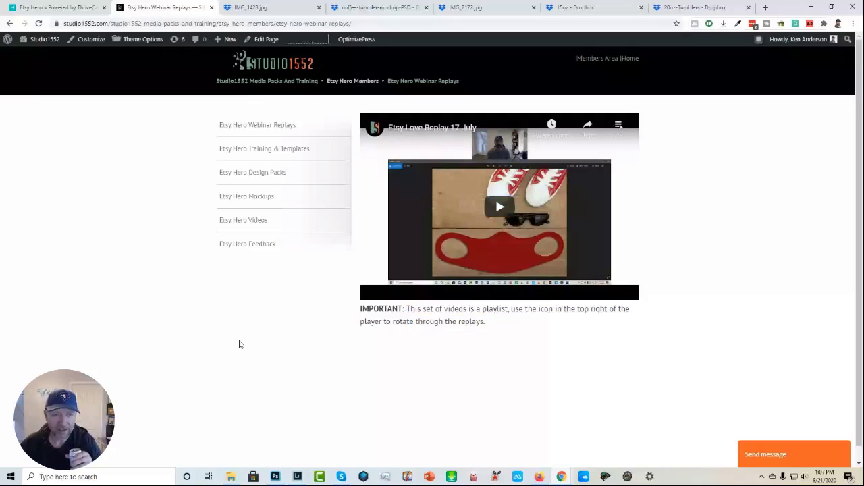